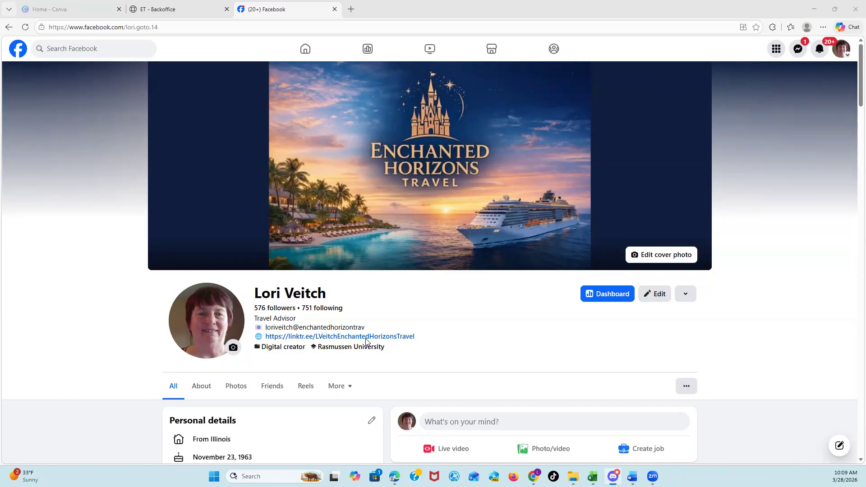
Open the Linktree link in the profile intro and accept all cookies on the page.
click(366, 340)
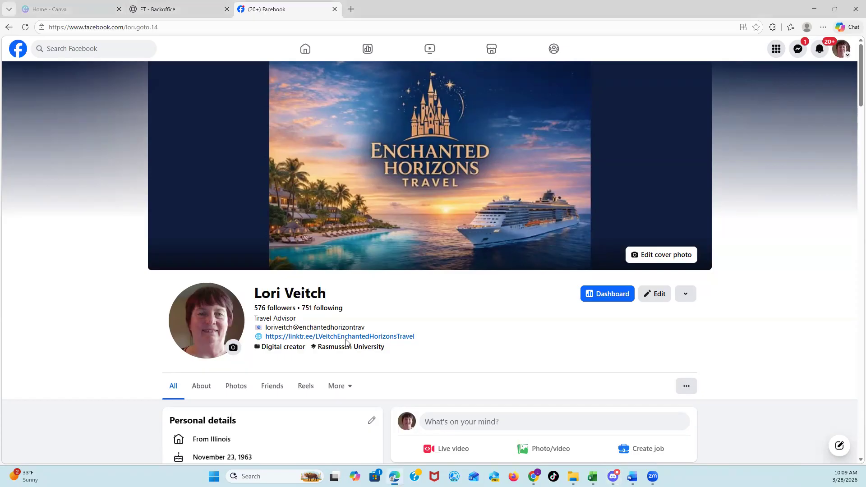
click(345, 339)
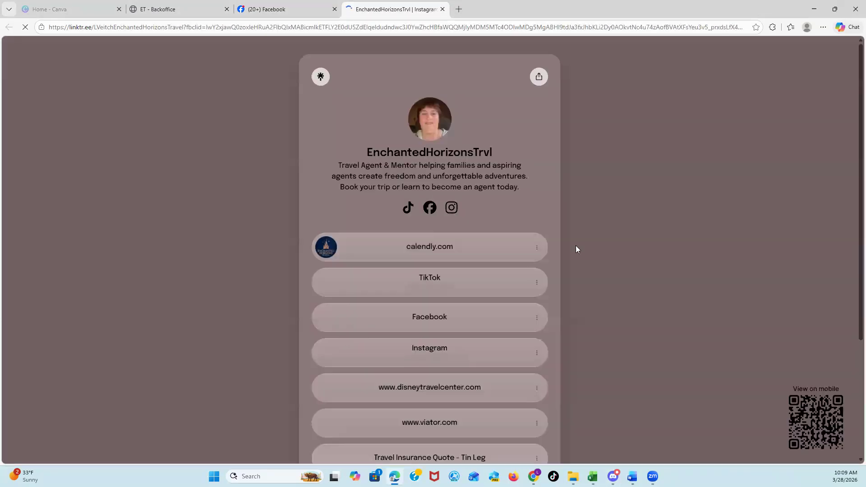
scroll(524, 193, down, 2)
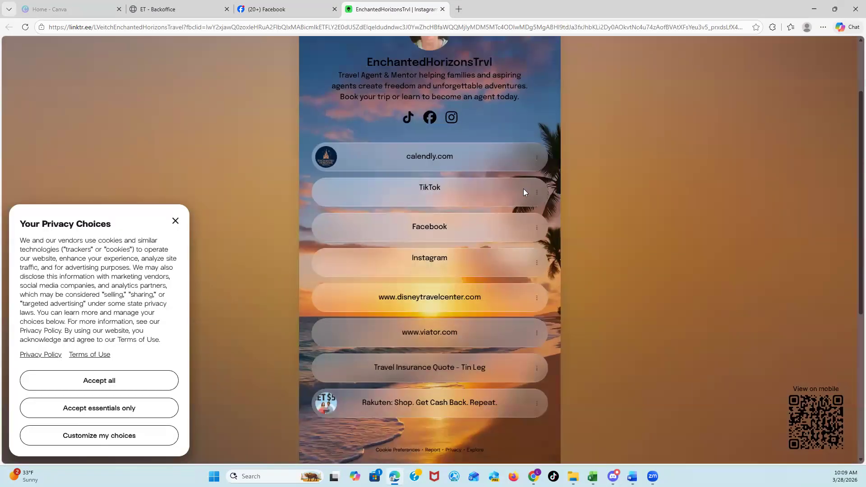
scroll(525, 191, up, 2)
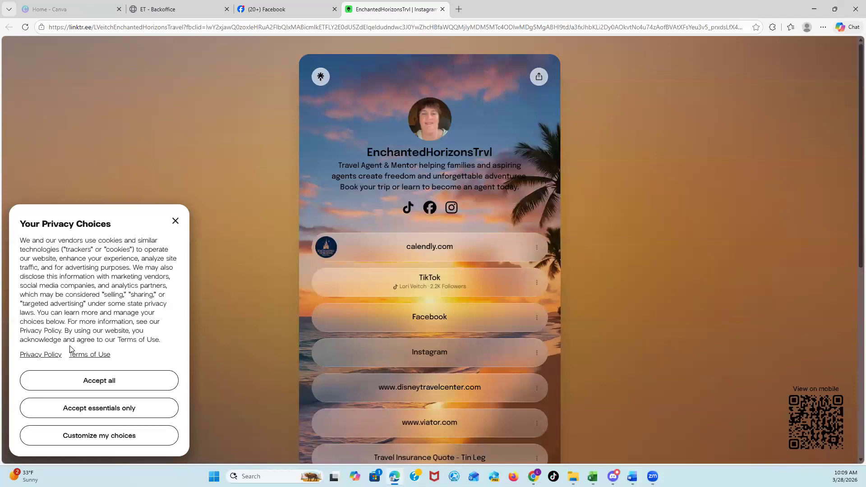
click(98, 380)
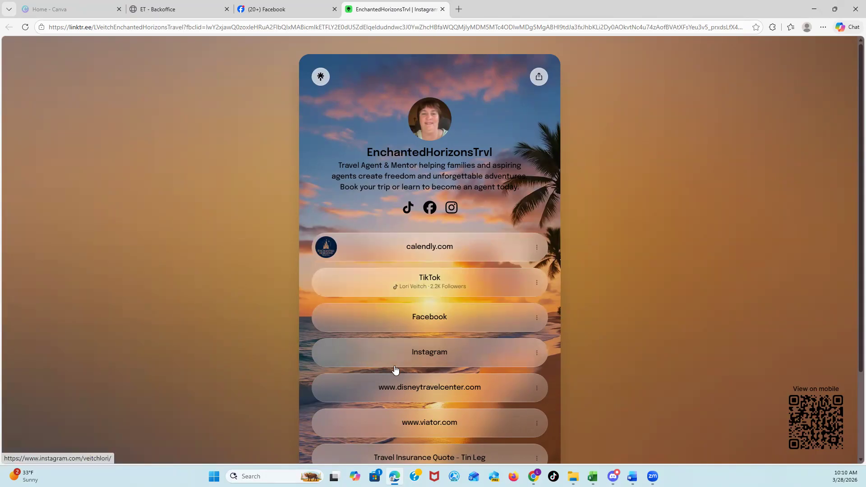
Examine the full list of links on the Linktree page and close the page.
scroll(403, 364, down, 1)
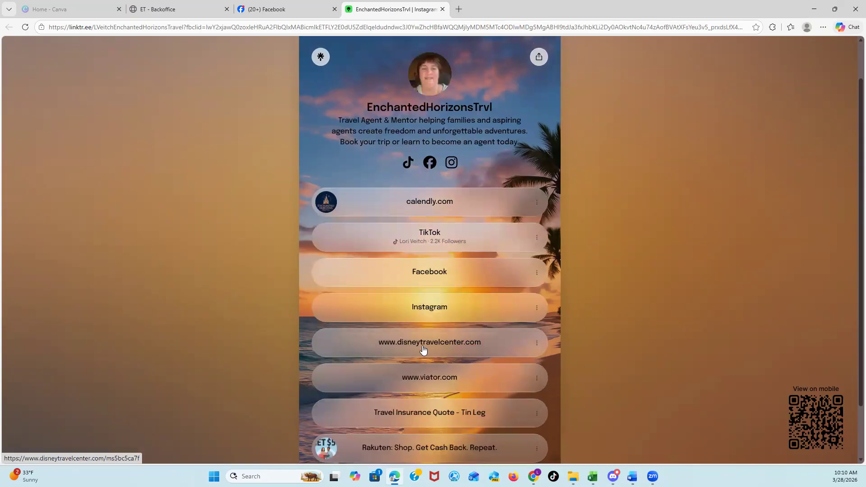
scroll(423, 349, down, 2)
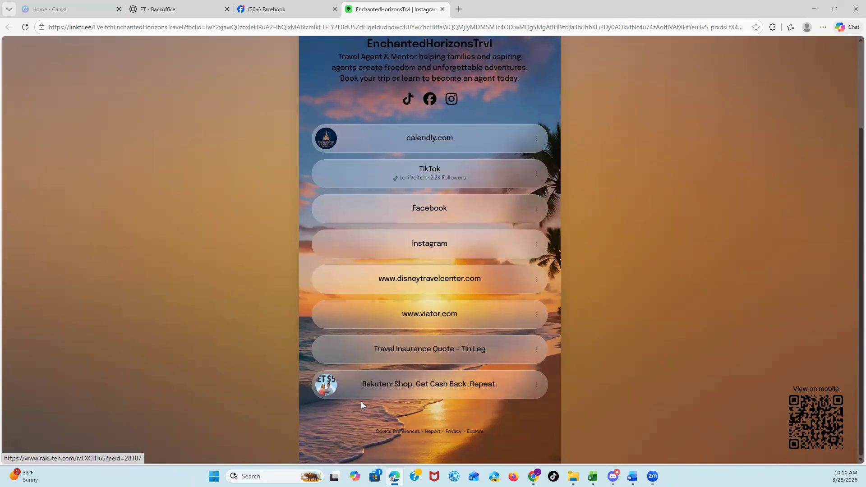
scroll(428, 359, up, 3)
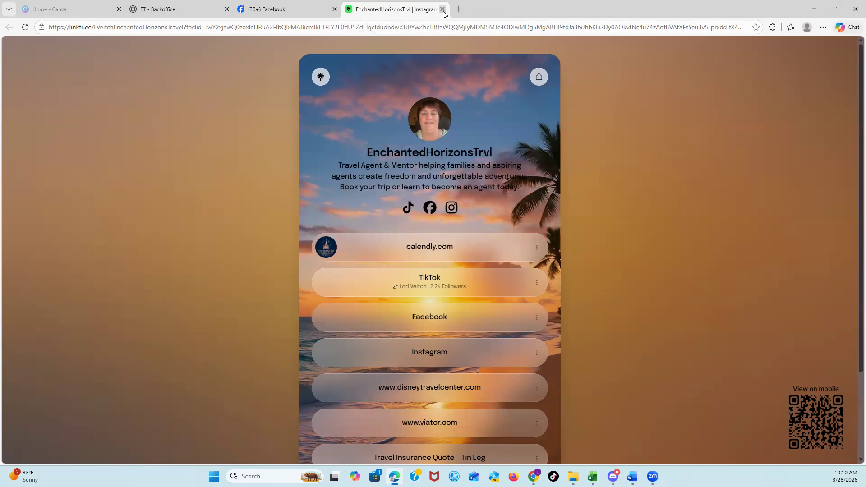
click(443, 9)
Examine the additional profile options on the Facebook profile page and close the list.
scroll(464, 198, down, 2)
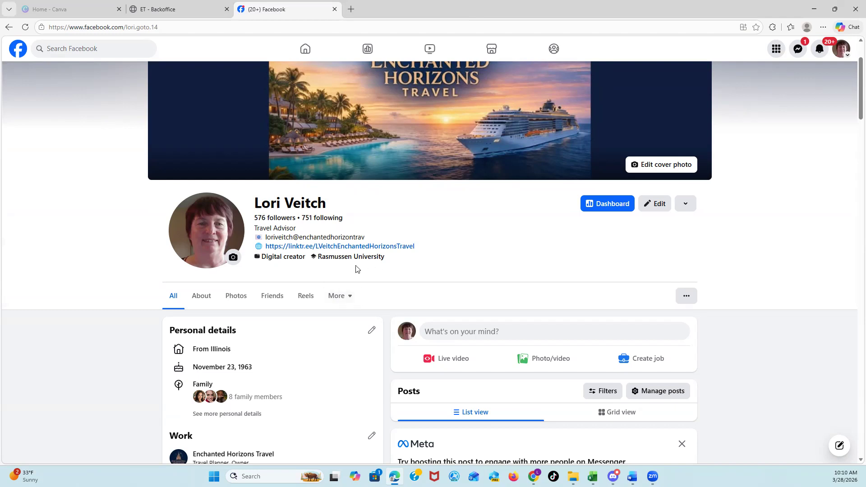
scroll(384, 267, down, 1)
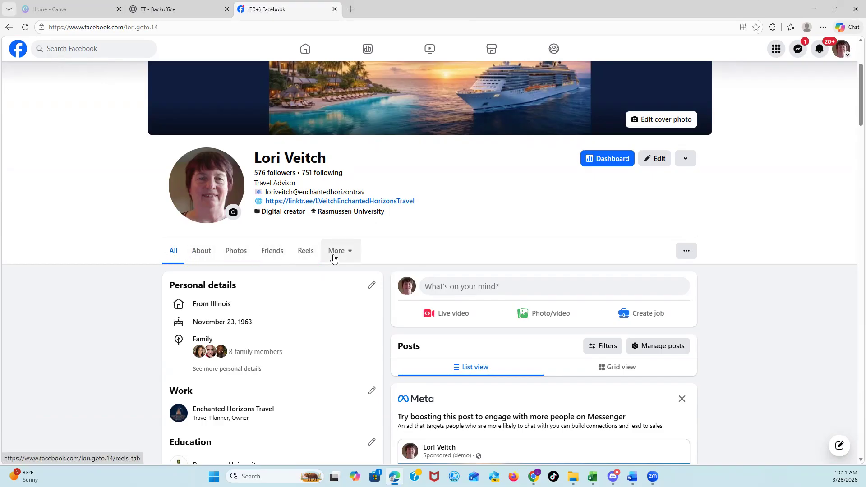
click(686, 252)
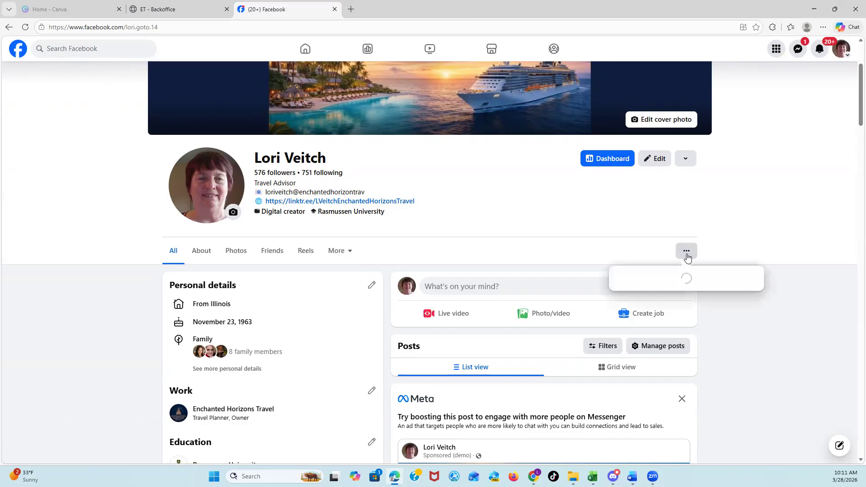
scroll(687, 257, down, 1)
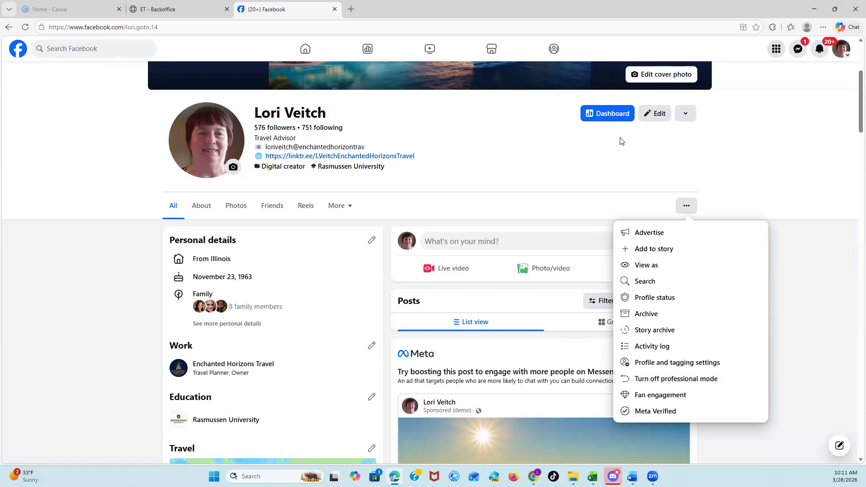
click(638, 170)
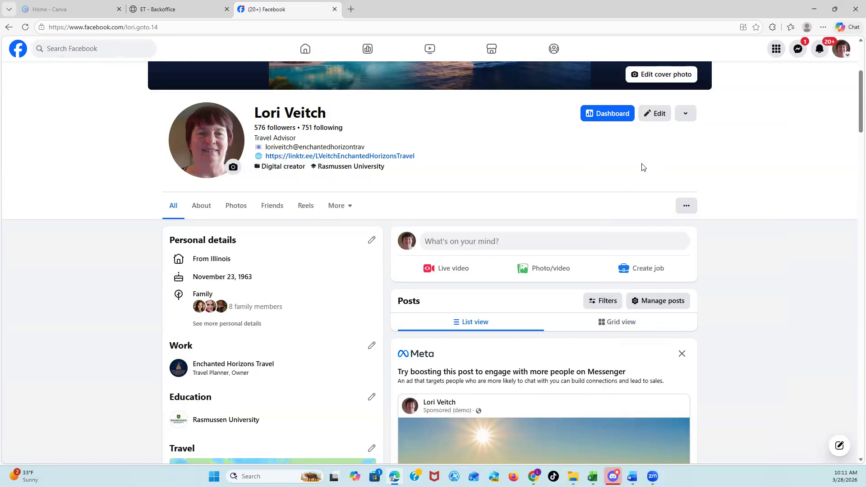
Open the professional dashboard, examine all Weekly progress tasks and return to the dashboard overview.
click(608, 114)
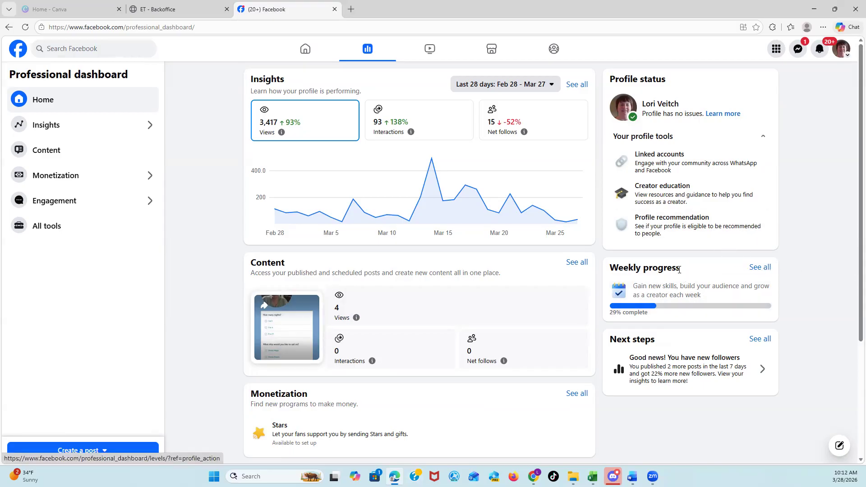
click(761, 269)
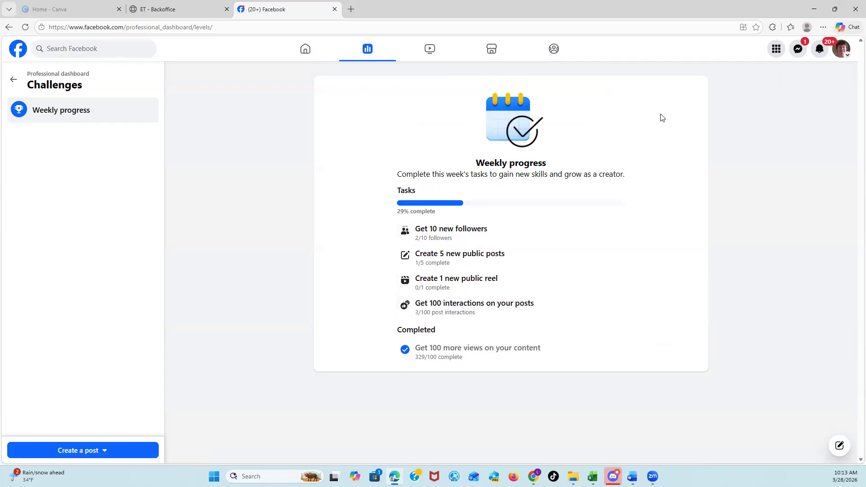
click(16, 80)
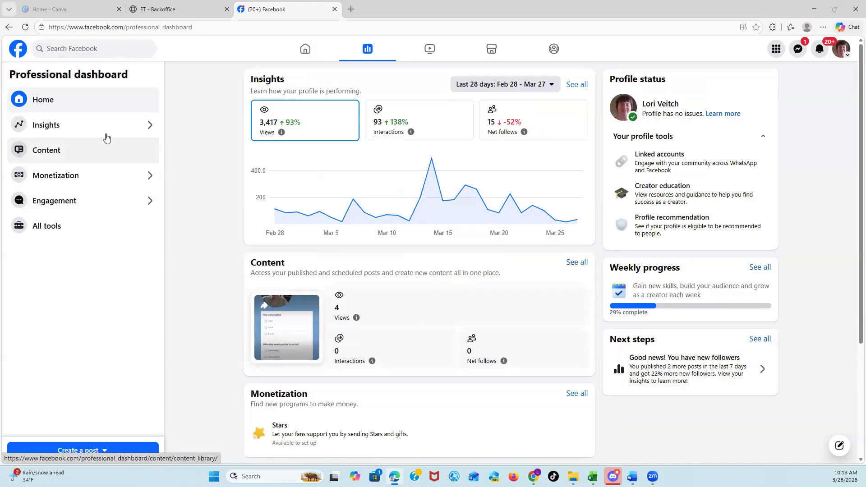
Leave the professional dashboard and go back to the beginning of the profile page.
click(9, 27)
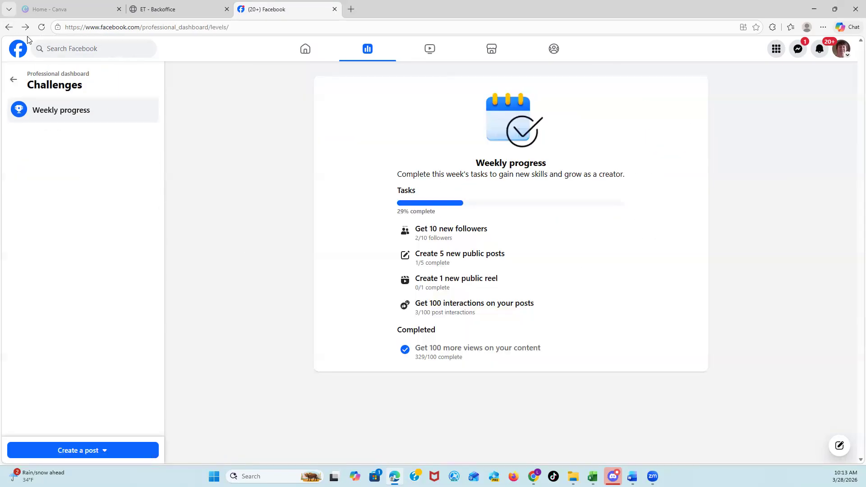
click(13, 81)
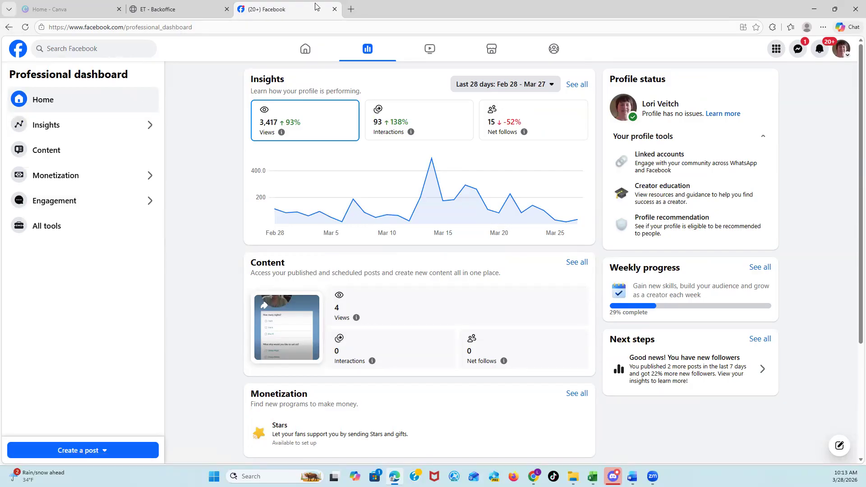
click(9, 27)
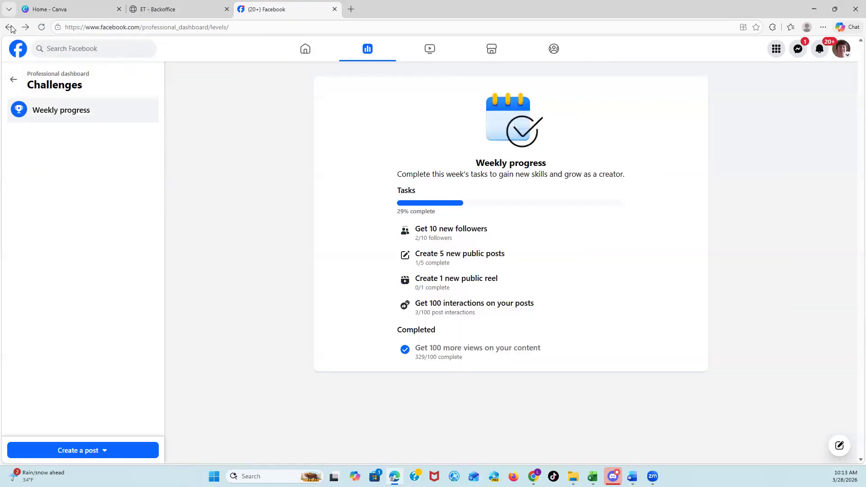
click(9, 27)
click(9, 27)
scroll(162, 170, up, 4)
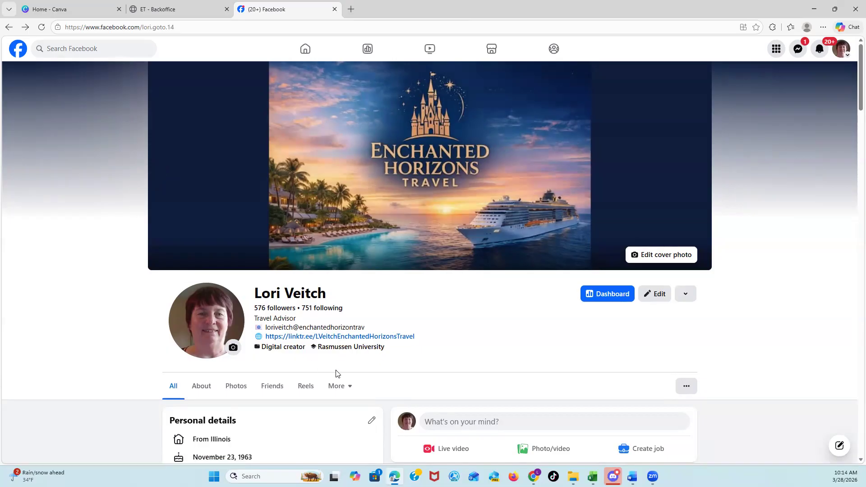
Open the profile's Groups section and examine the list of public groups the profile belongs to.
click(349, 391)
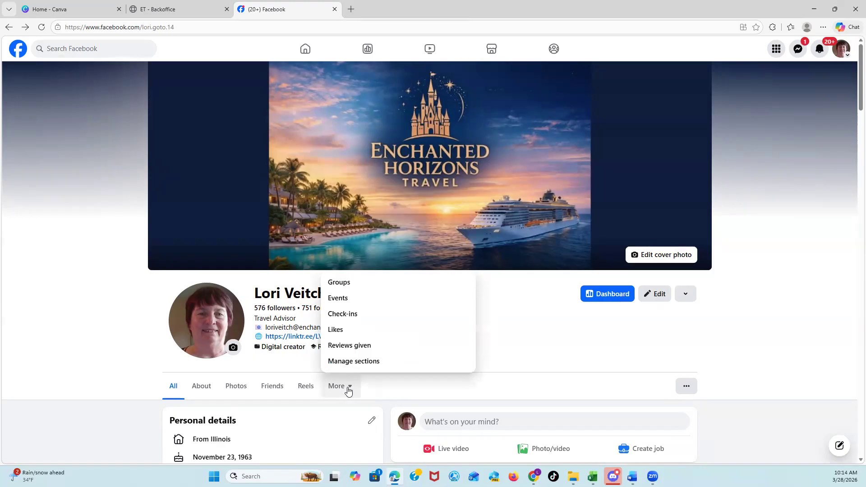
click(349, 281)
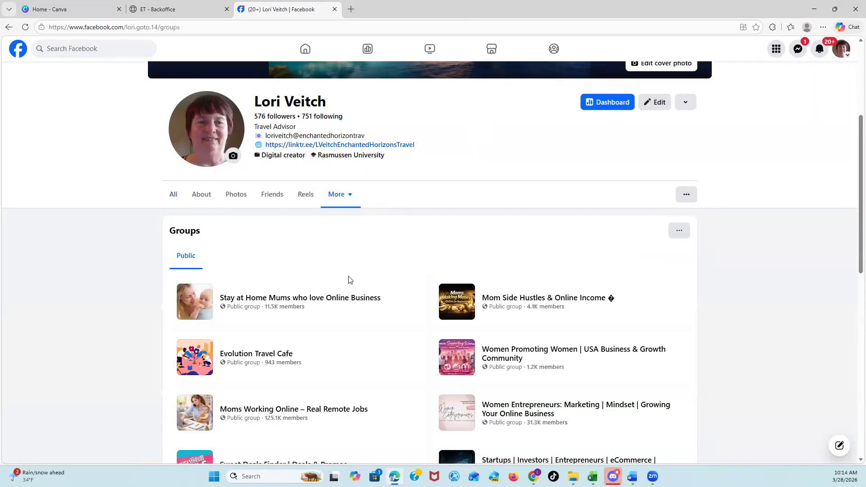
mouse_move(179, 316)
scroll(179, 316, down, 1)
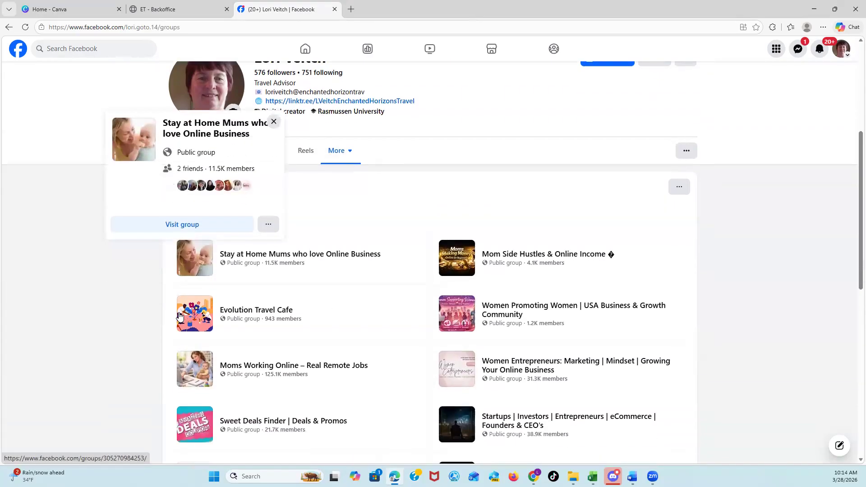
scroll(388, 347, down, 3)
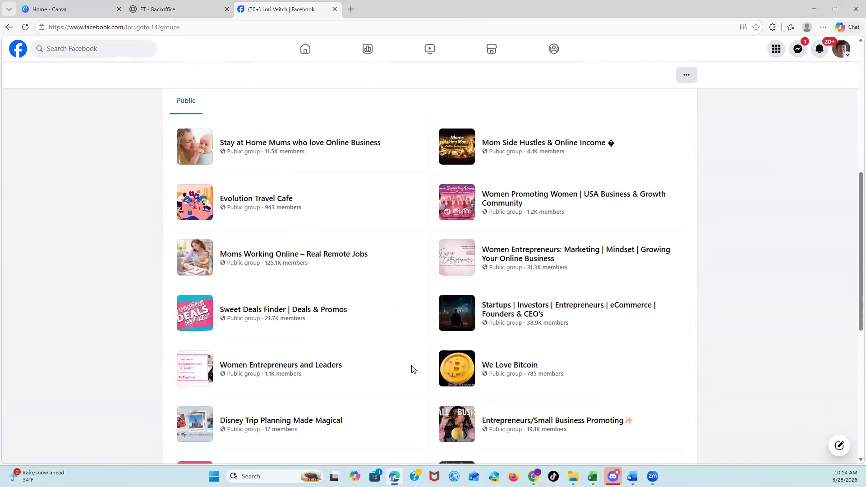
scroll(412, 369, down, 3)
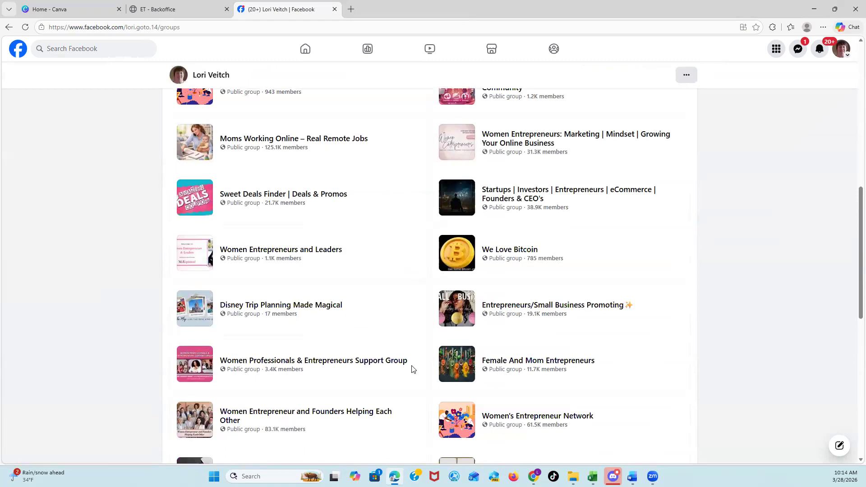
mouse_move(389, 362)
scroll(387, 362, up, 1)
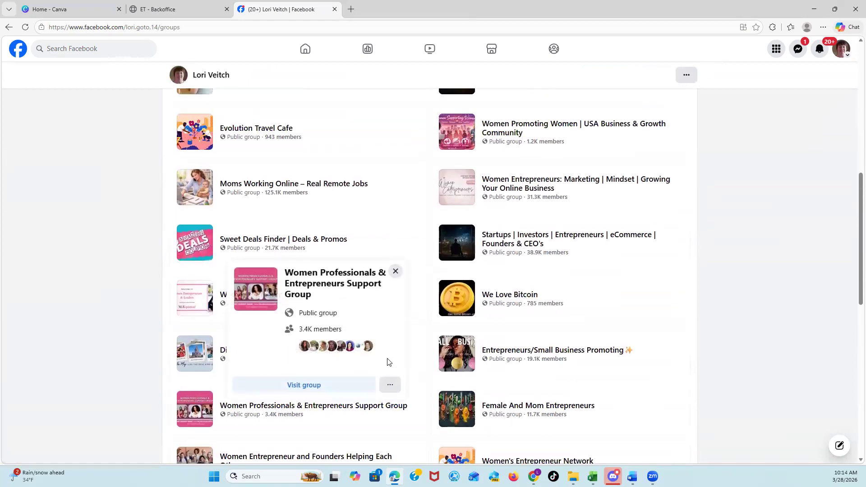
scroll(388, 361, up, 2)
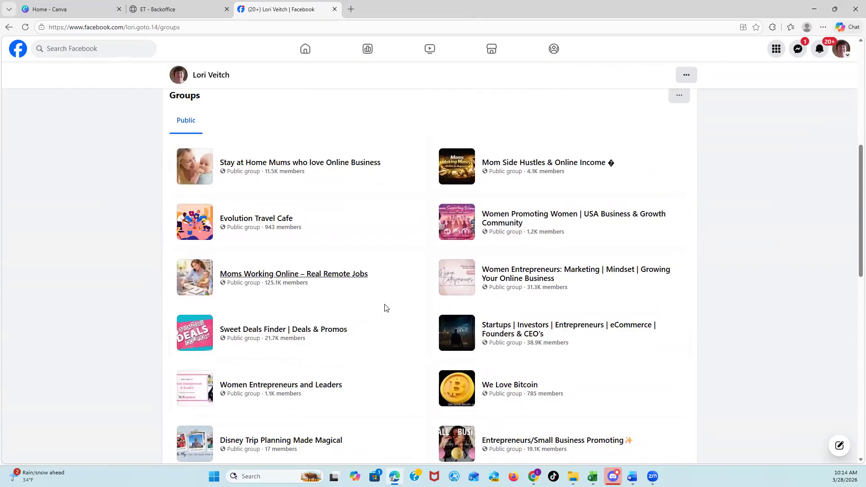
scroll(524, 315, down, 2)
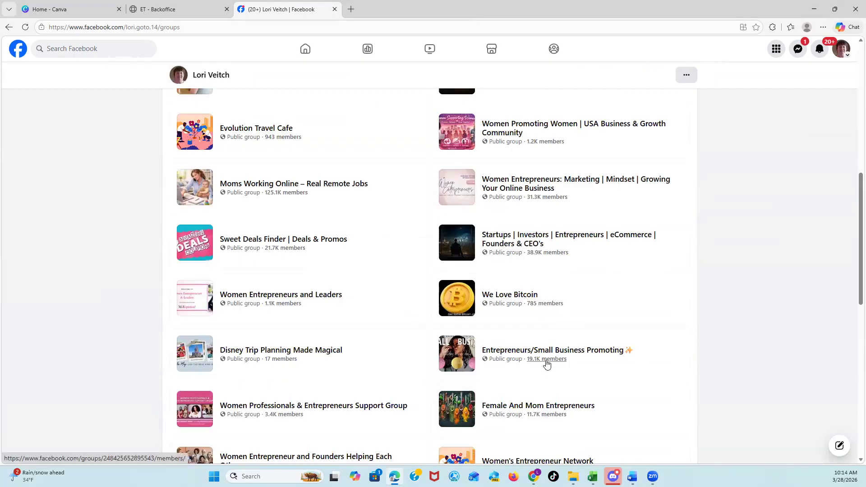
scroll(403, 372, down, 1)
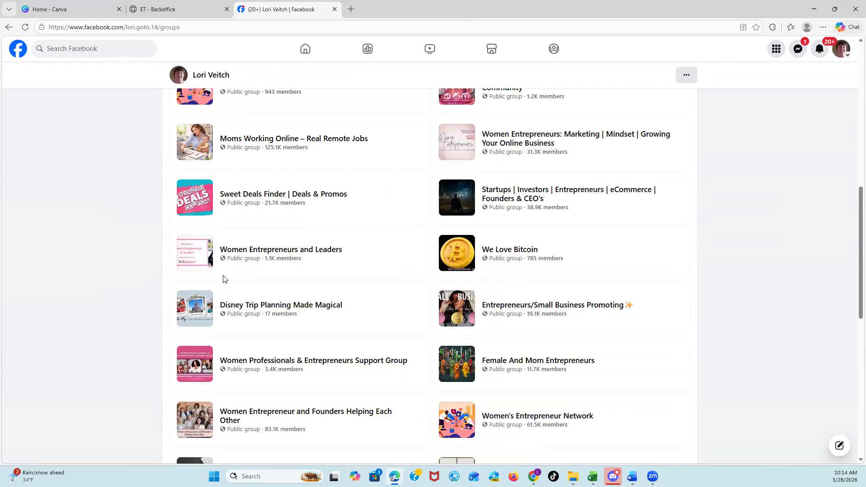
scroll(224, 282, down, 2)
scroll(287, 289, down, 3)
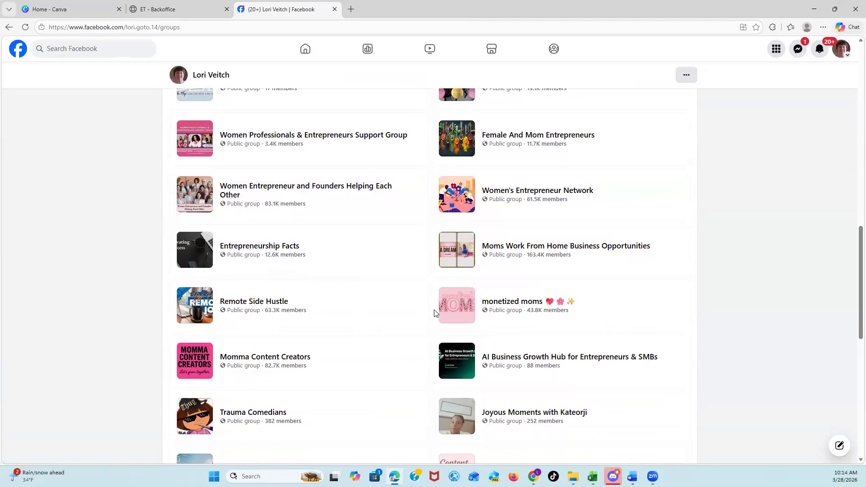
scroll(299, 331, down, 3)
mouse_move(300, 332)
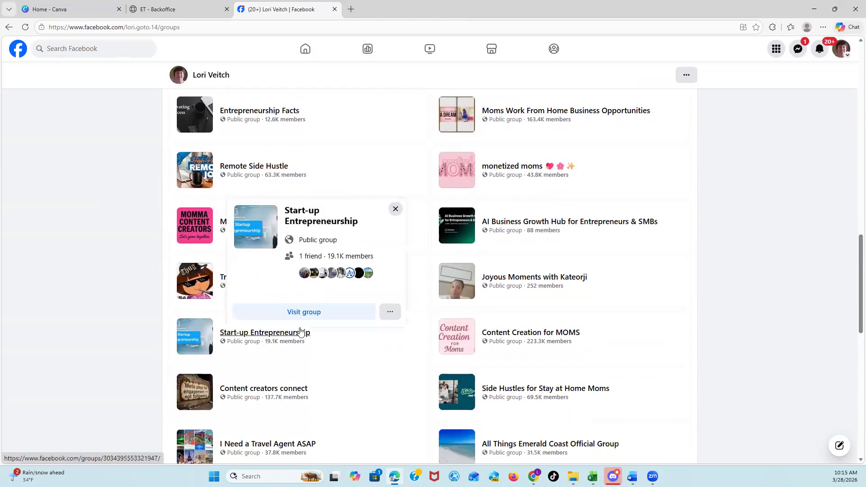
scroll(300, 333, down, 3)
scroll(301, 334, down, 3)
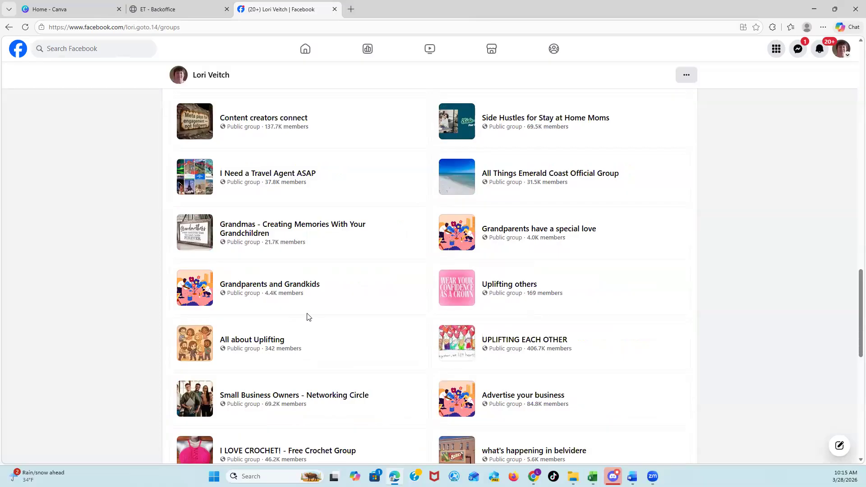
scroll(308, 317, down, 6)
scroll(308, 317, down, 2)
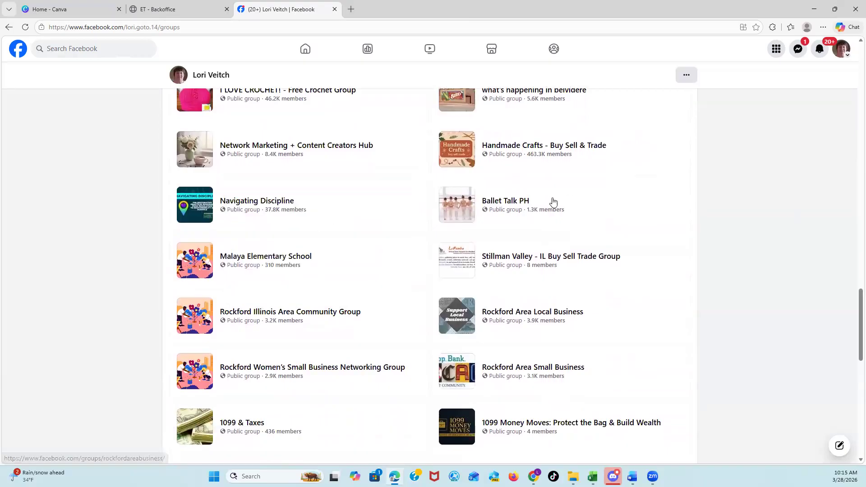
scroll(422, 352, down, 6)
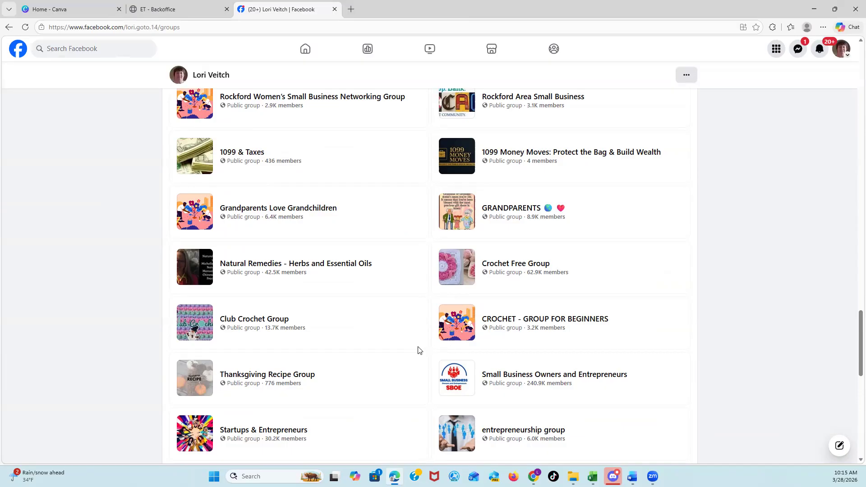
scroll(344, 348, up, 14)
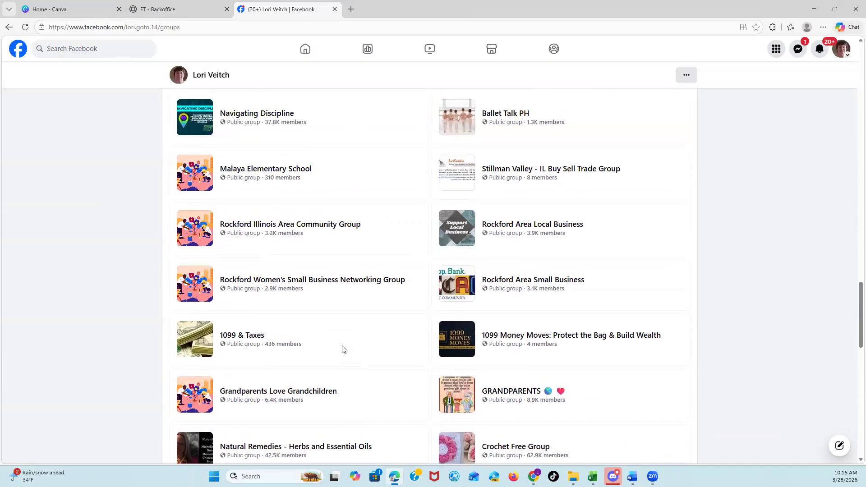
Run the recent Facebook search "groups about entrepreneurship" and show all of its group results.
scroll(350, 327, up, 14)
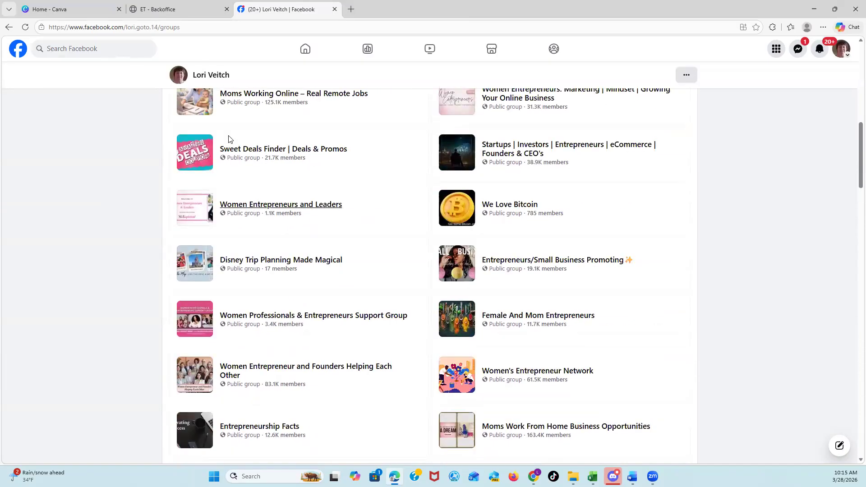
click(95, 57)
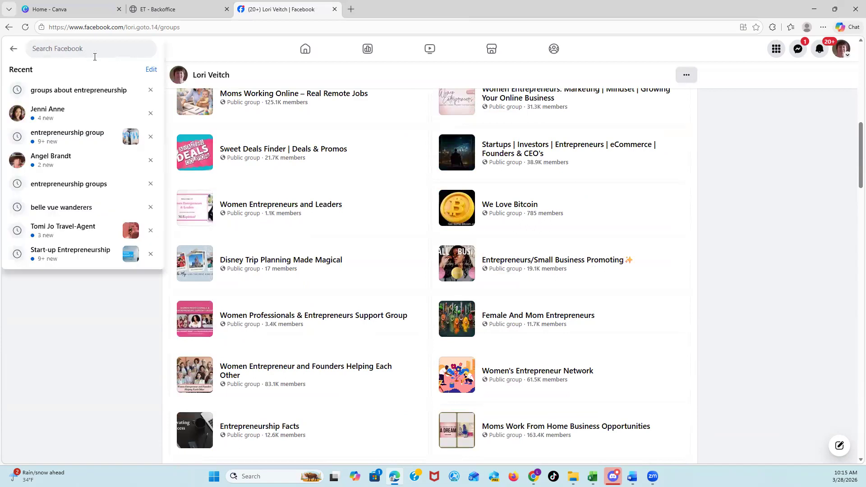
click(57, 93)
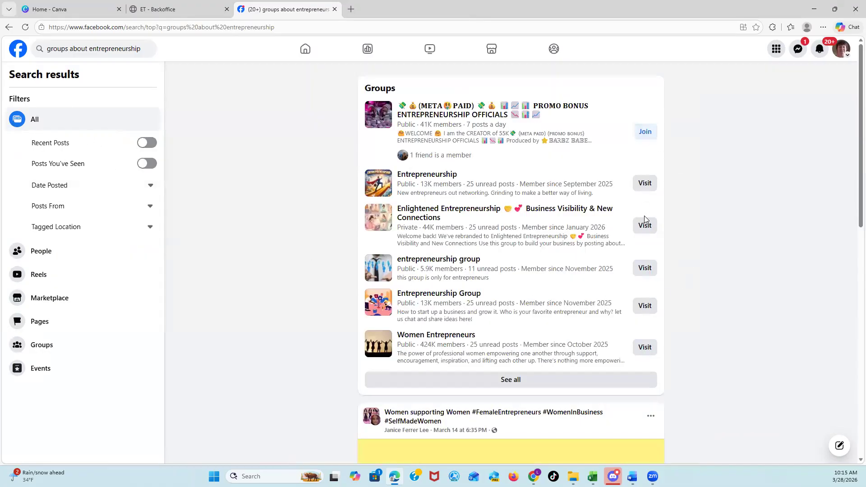
scroll(644, 216, down, 2)
click(574, 290)
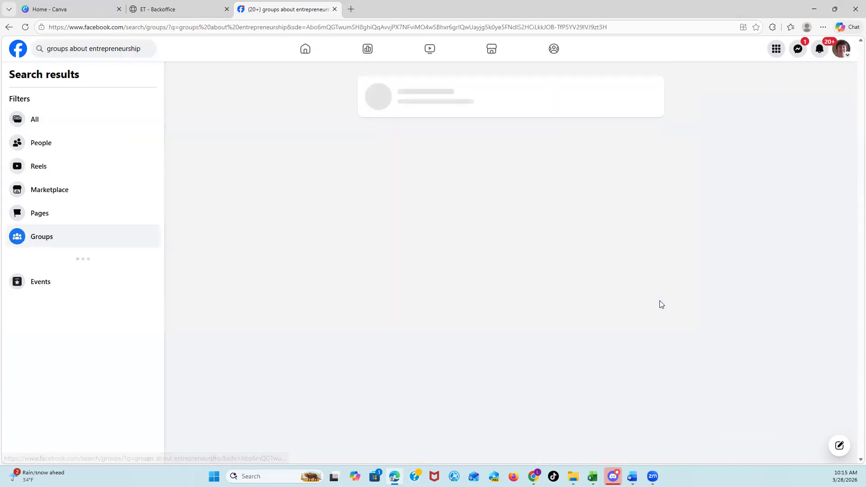
Look over the group results and join the public "She Means Business" group with 50K members.
scroll(664, 298, down, 3)
scroll(668, 289, up, 3)
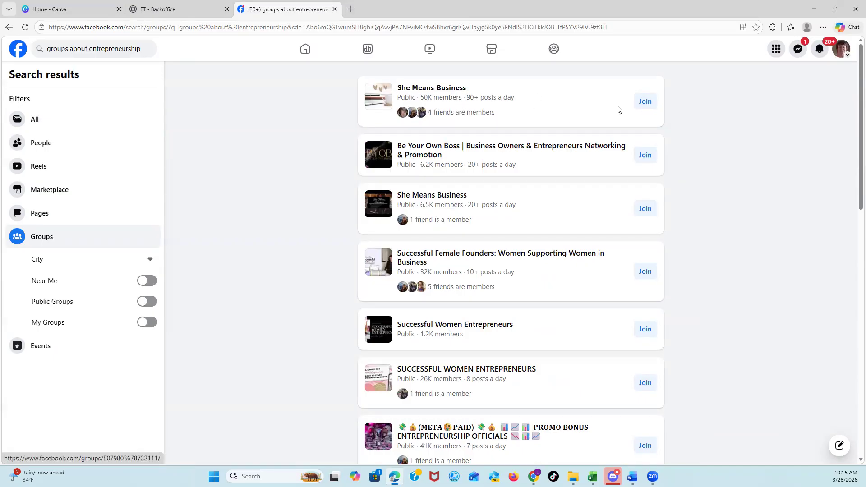
click(645, 102)
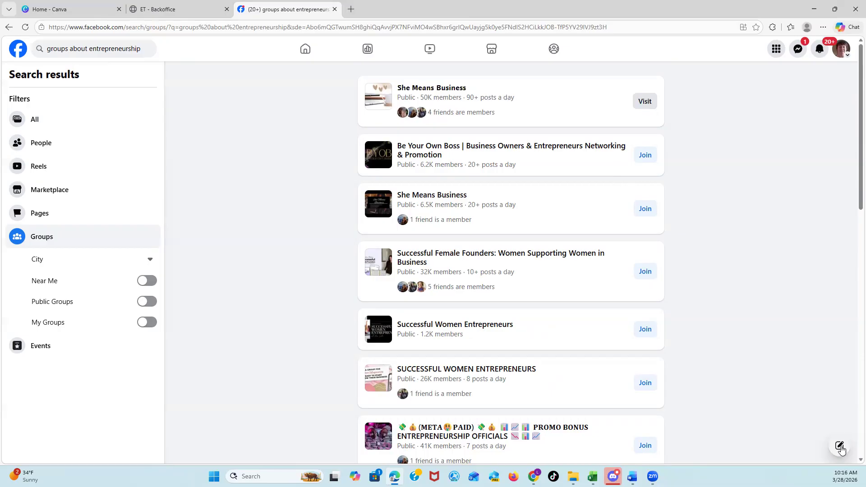
Switch to the Groups Joined on Facebook workbook in Excel and maximize its window.
mouse_move(593, 477)
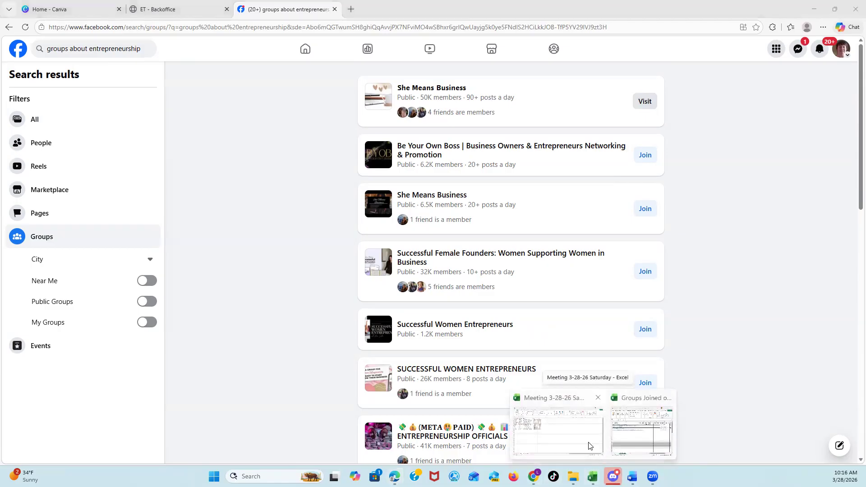
click(642, 431)
click(682, 356)
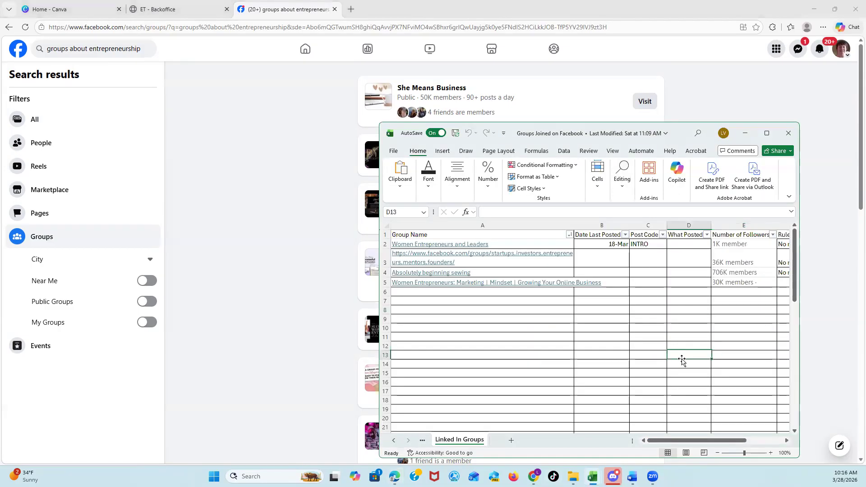
click(766, 134)
Widen the Group Name column on the Linked In Groups sheet.
click(182, 279)
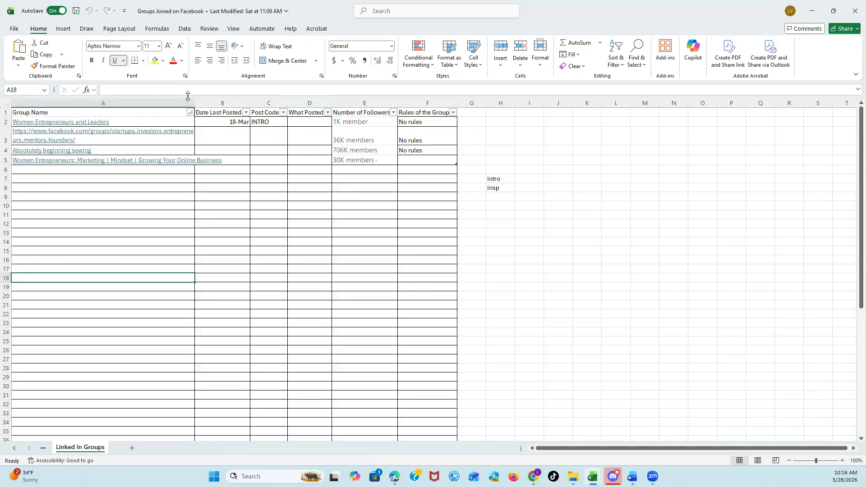
drag(195, 105, 231, 105)
click(231, 260)
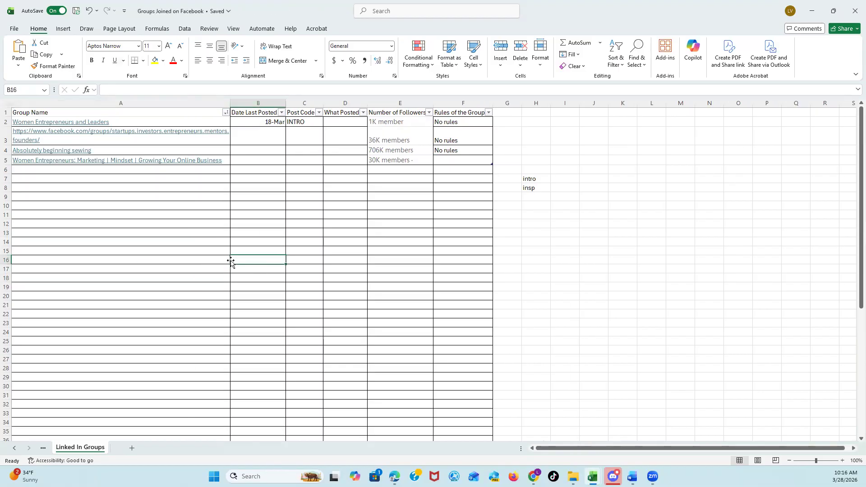
Examine the tracking sheet's columns for date last posted, post code, what was posted, number of followers and group rules.
click(300, 250)
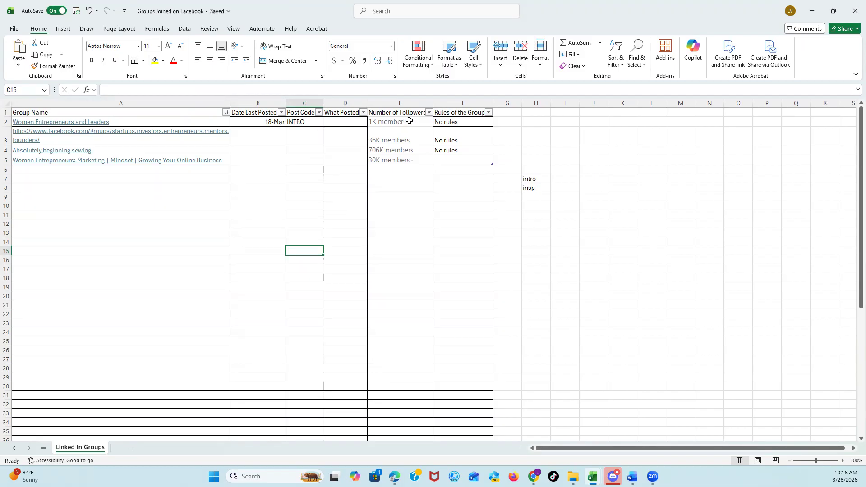
click(448, 121)
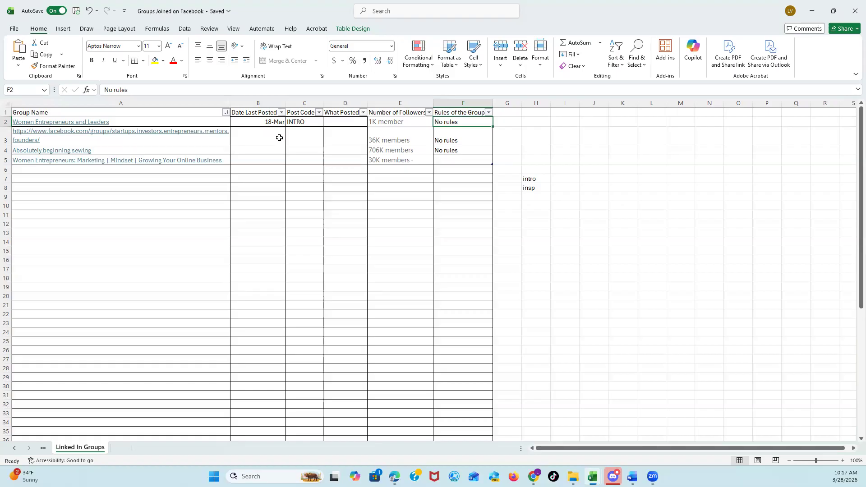
click(269, 167)
scroll(338, 185, down, 1)
scroll(470, 213, up, 1)
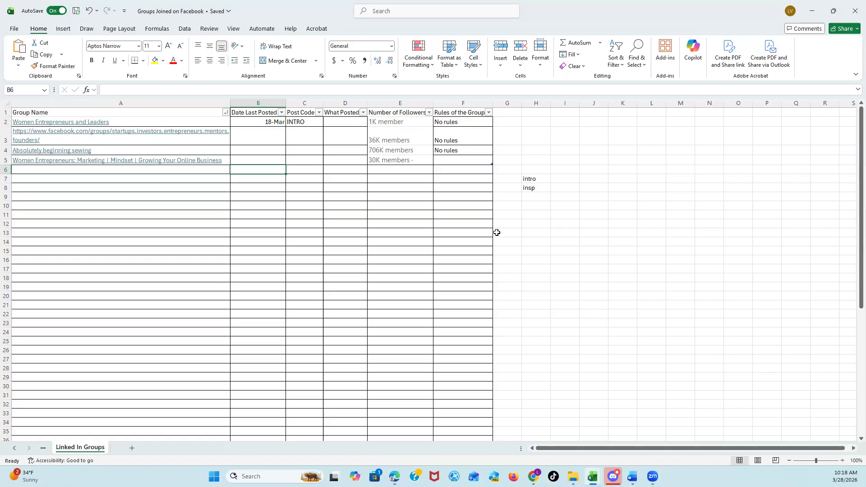
click(343, 245)
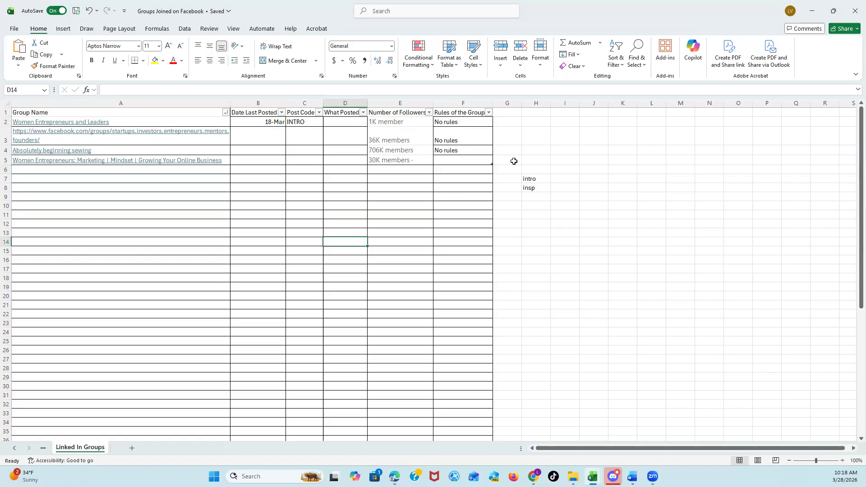
Minimize the workbook and go back from the Facebook search results to the top of the profile's Groups page.
click(812, 11)
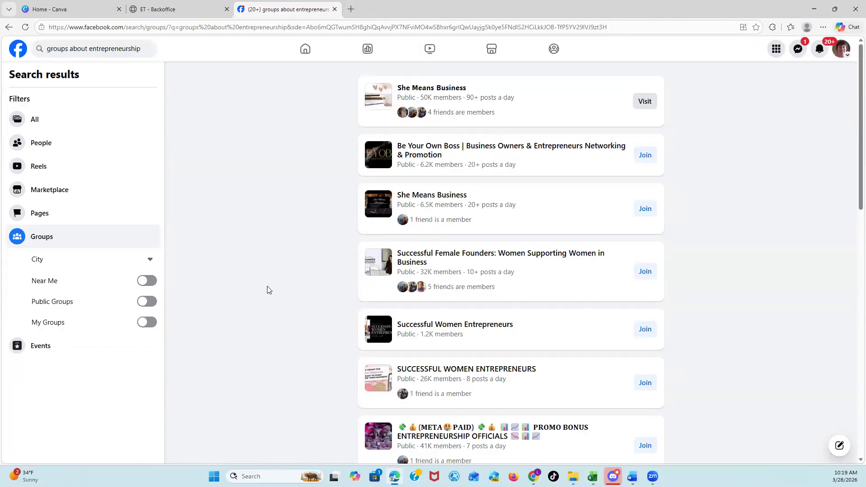
click(9, 27)
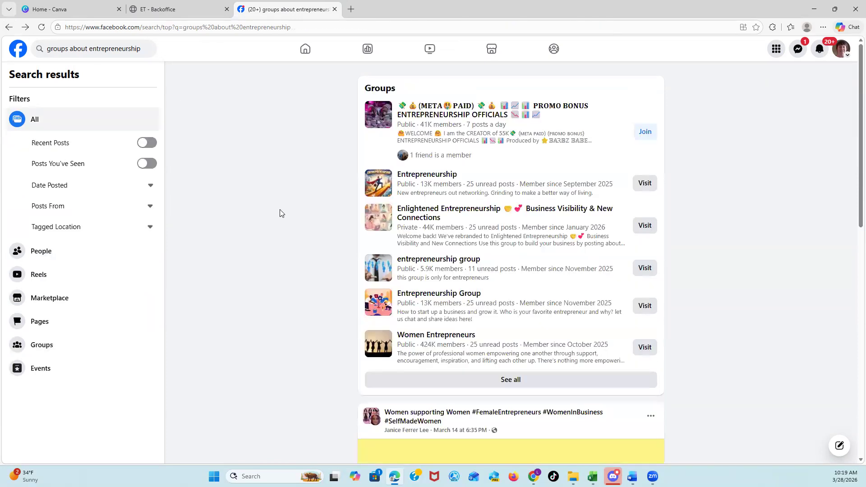
click(9, 27)
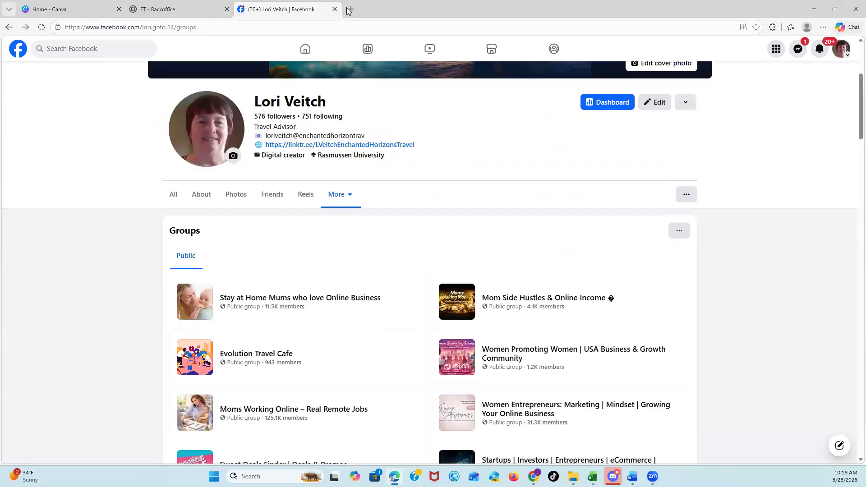
scroll(337, 82, up, 1)
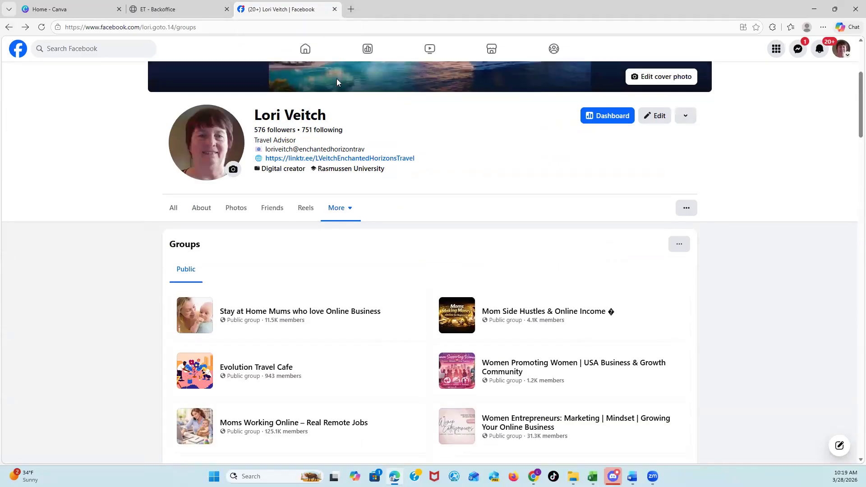
scroll(337, 81, up, 3)
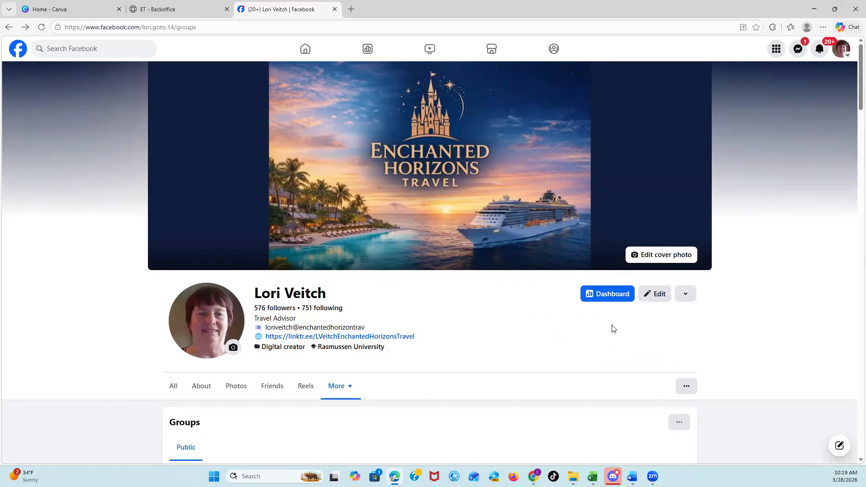
Open the Women Entrepreneurs and Leaders group from the profile's group list and dismiss its welcome message.
scroll(353, 398, down, 5)
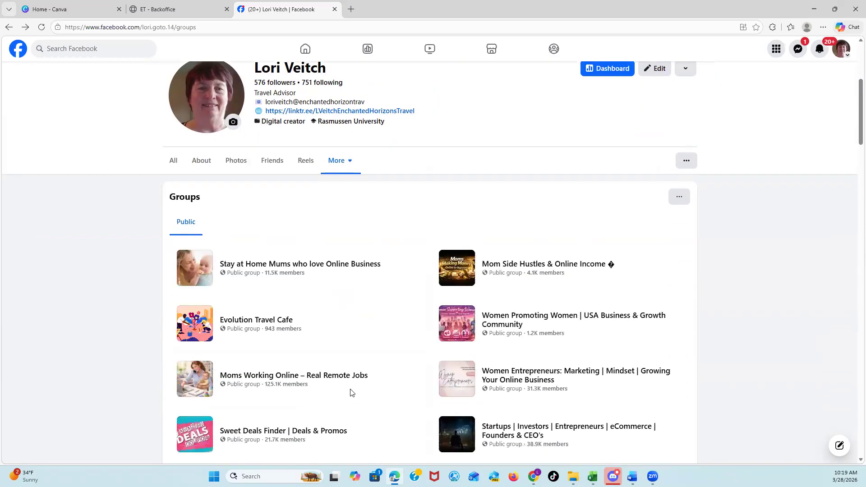
scroll(352, 393, down, 2)
scroll(358, 365, down, 2)
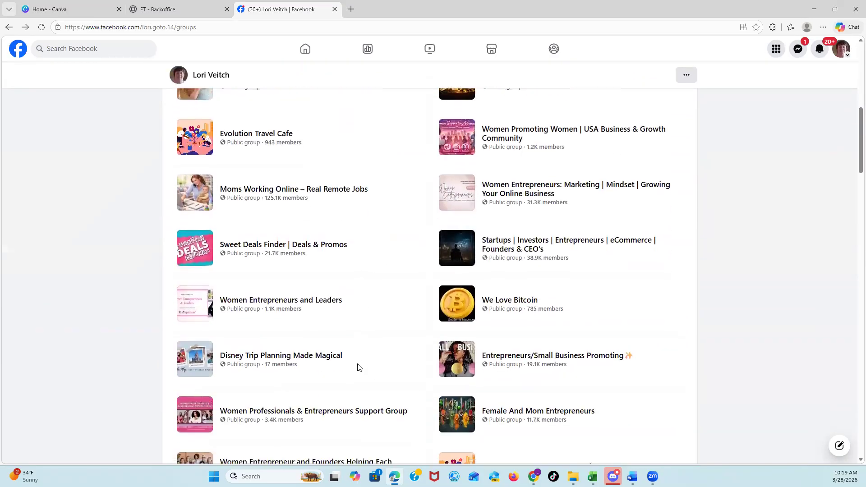
scroll(357, 366, down, 1)
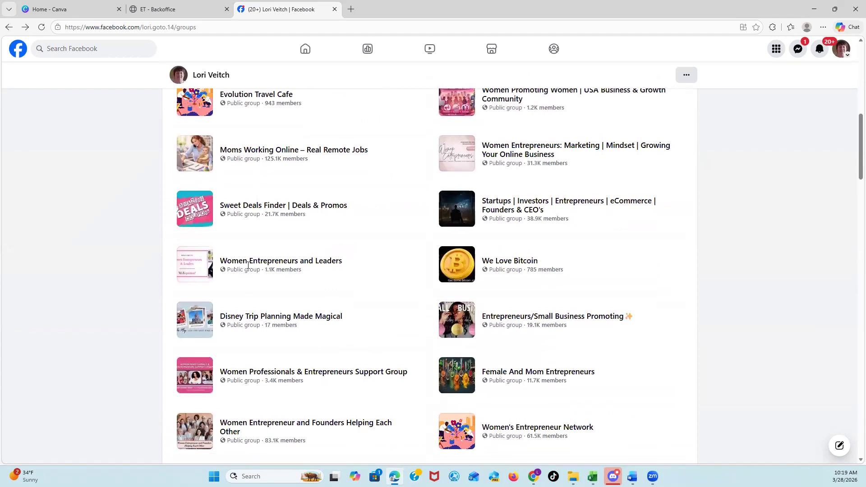
click(253, 262)
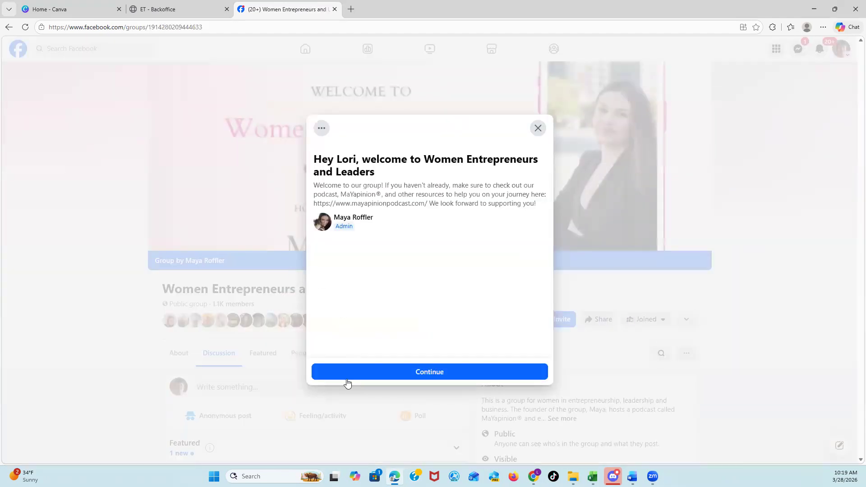
click(418, 372)
Follow the author of the "I really do this credit" video post in the group's discussion feed.
scroll(380, 388, down, 9)
scroll(380, 388, down, 5)
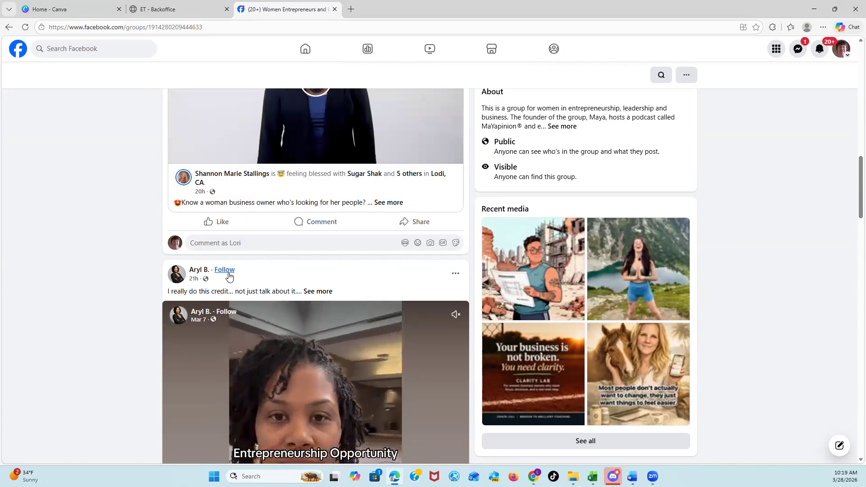
click(229, 272)
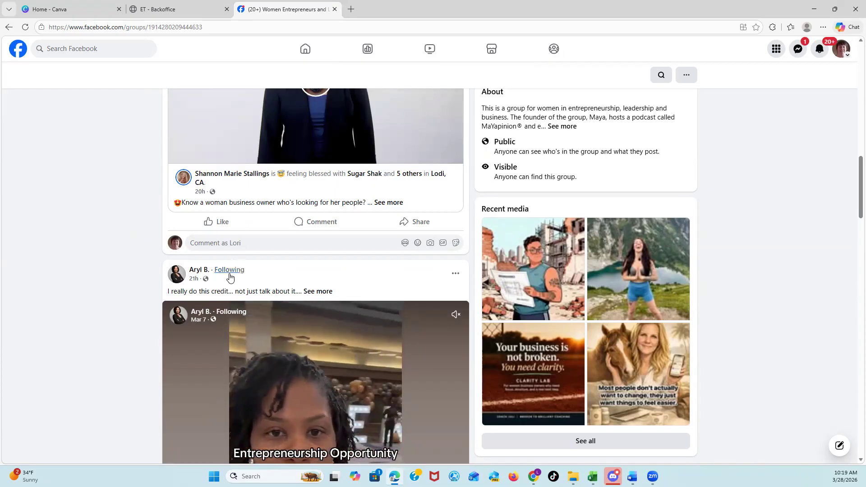
Follow more post authors further down the group feed, including the author of the "Finish this sentence" post.
scroll(229, 277, down, 5)
scroll(230, 279, down, 2)
click(241, 265)
scroll(250, 292, down, 6)
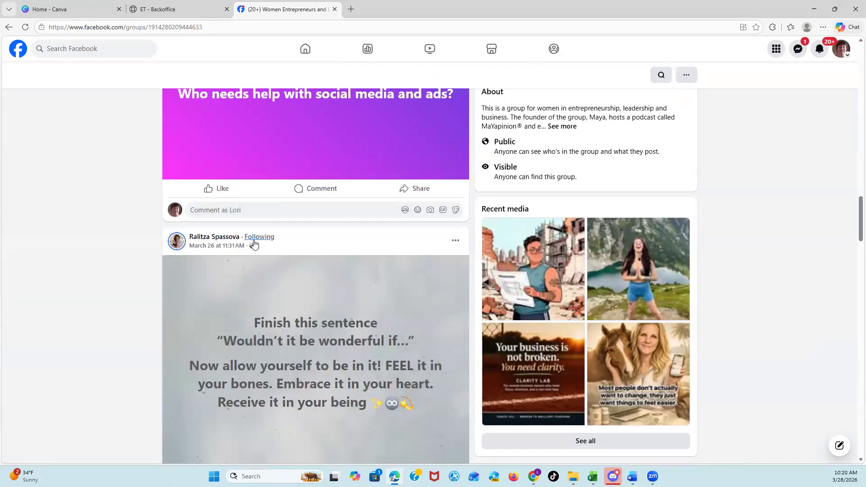
scroll(277, 308, down, 8)
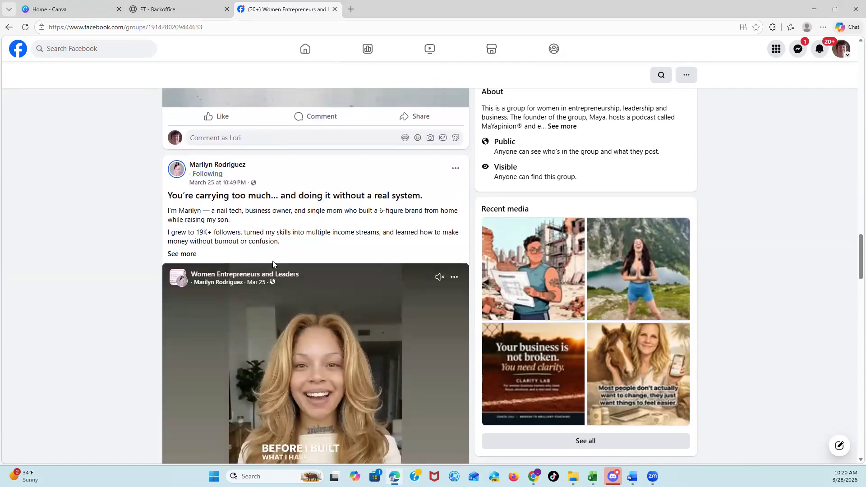
Follow the commenter on the inspiration-and-direction post and the member who answered "yes" under the women speakers post.
scroll(272, 275, down, 8)
scroll(272, 275, down, 3)
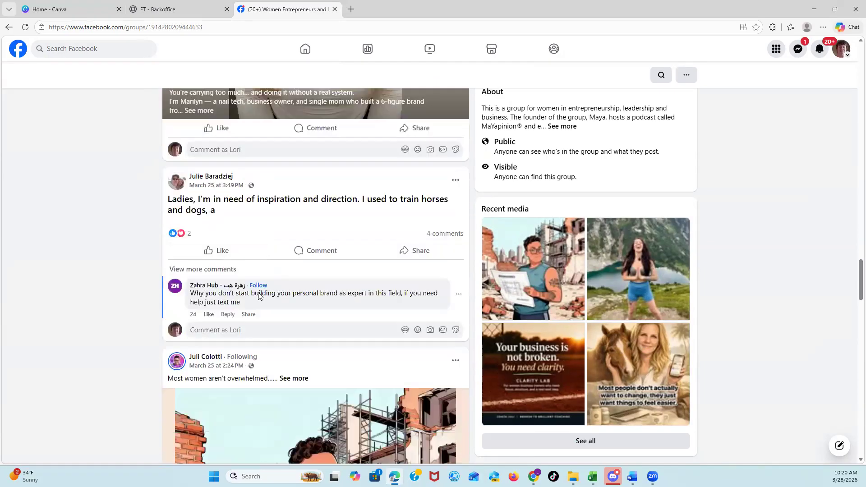
scroll(261, 287, down, 10)
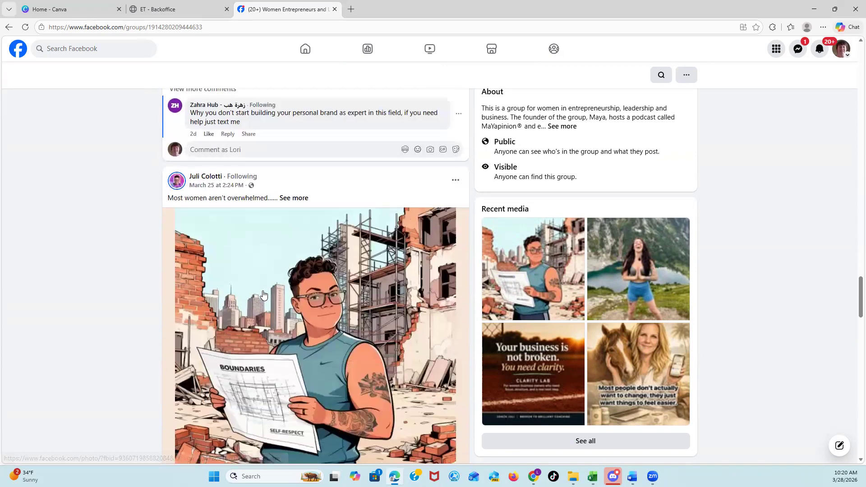
scroll(264, 294, down, 6)
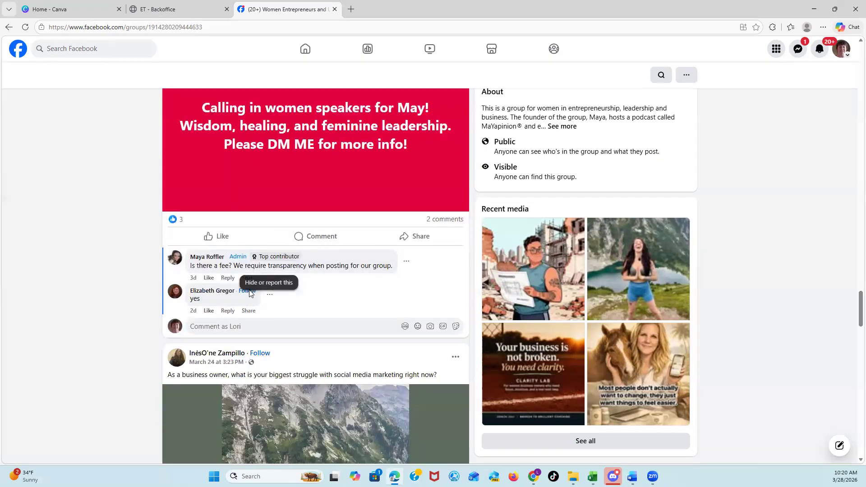
click(248, 291)
Follow the commenter aiming to sell a cruise under the "looking for help with in your business" post, and close the Facebook tab.
scroll(270, 297, down, 3)
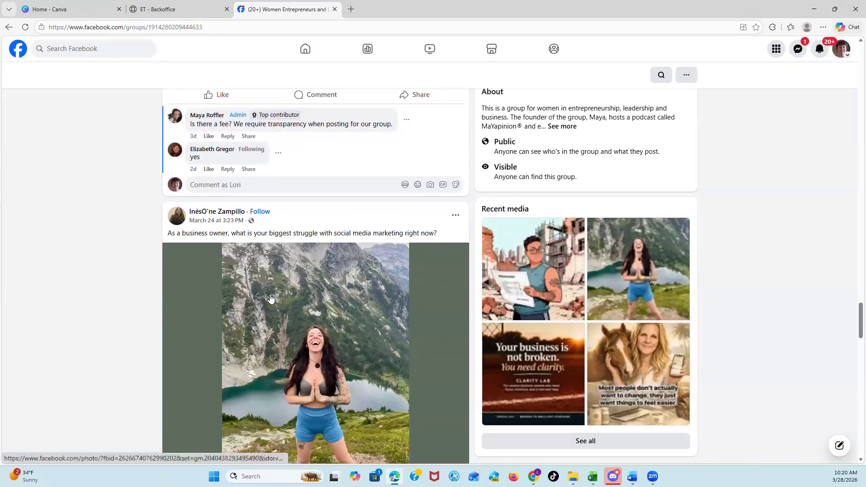
scroll(271, 299, down, 10)
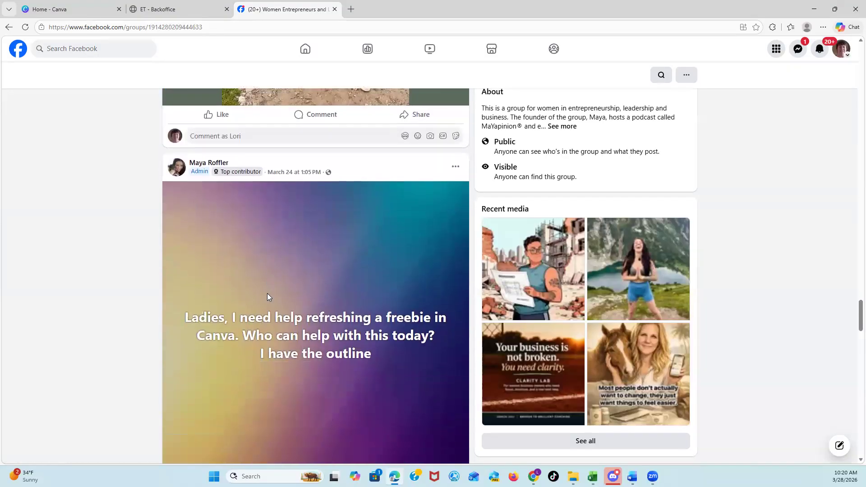
scroll(269, 296, down, 12)
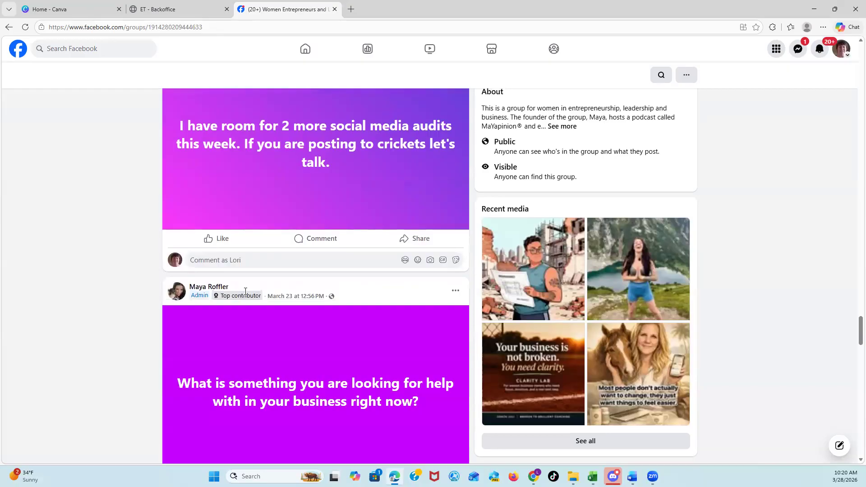
scroll(245, 291, down, 6)
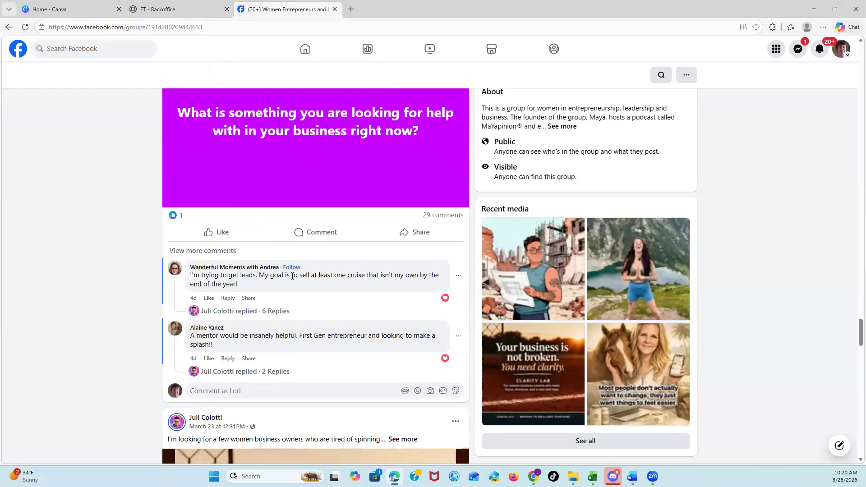
click(291, 268)
click(335, 9)
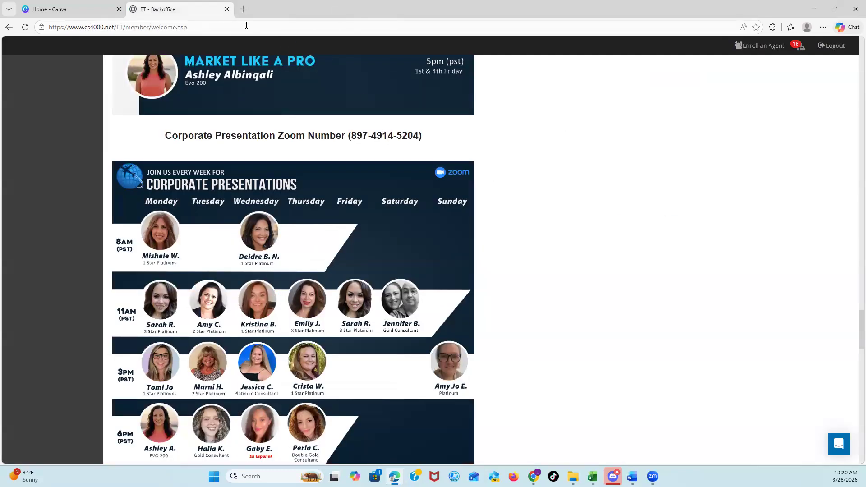
Close the back office tab and create a blank Instagram Reel design (1080 × 1920 px) in Canva.
click(227, 9)
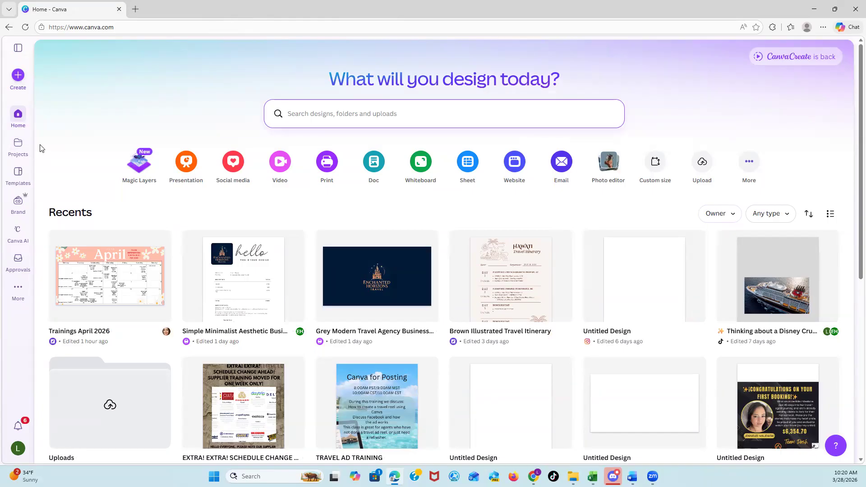
click(20, 81)
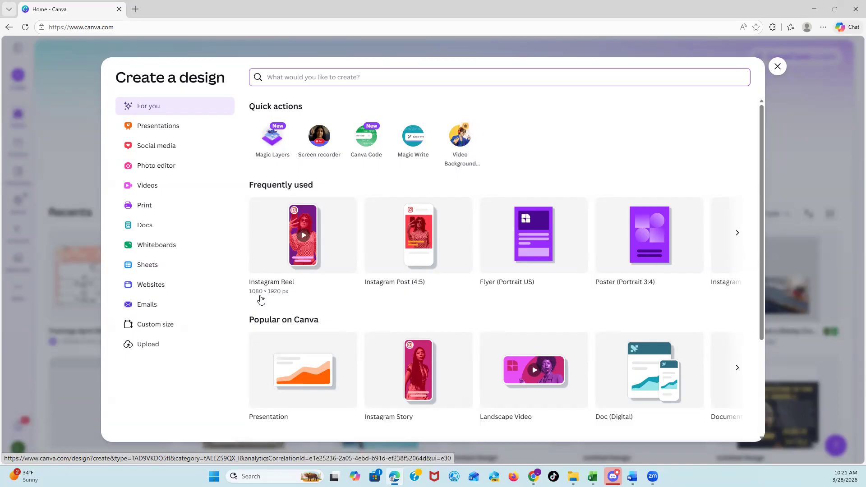
click(294, 261)
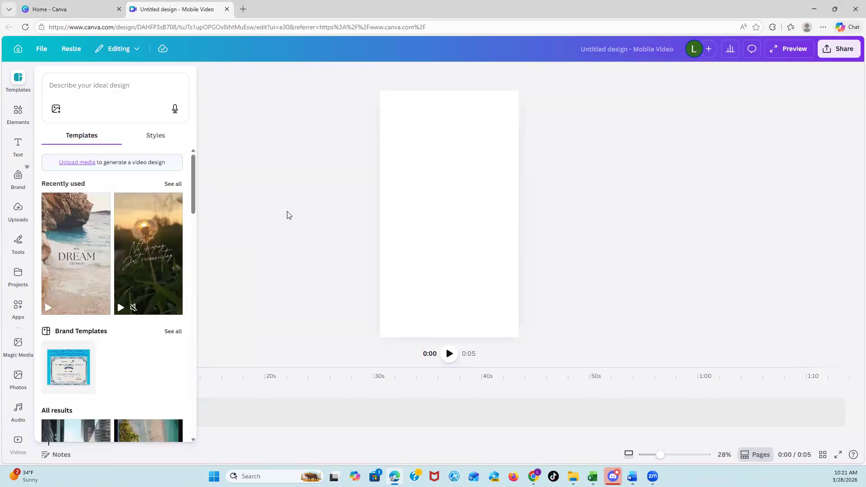
Switch to Chrome and log in to the Evolution Travel back office from its saved bookmark.
click(244, 9)
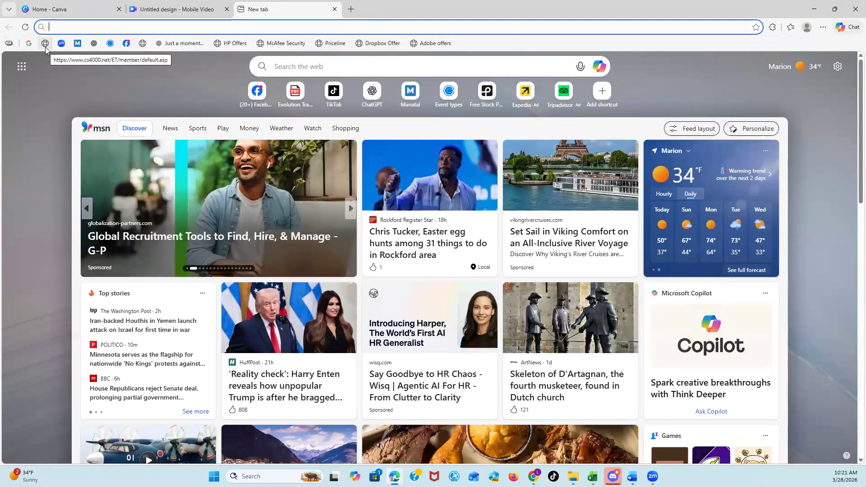
click(334, 9)
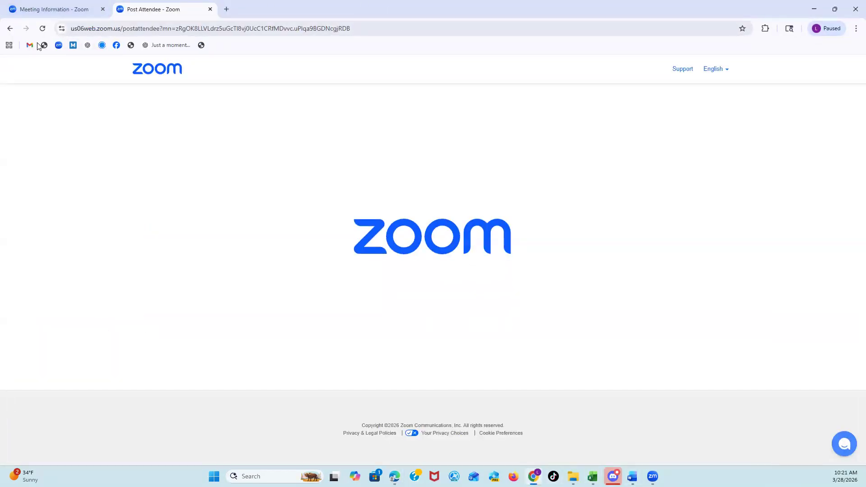
click(44, 45)
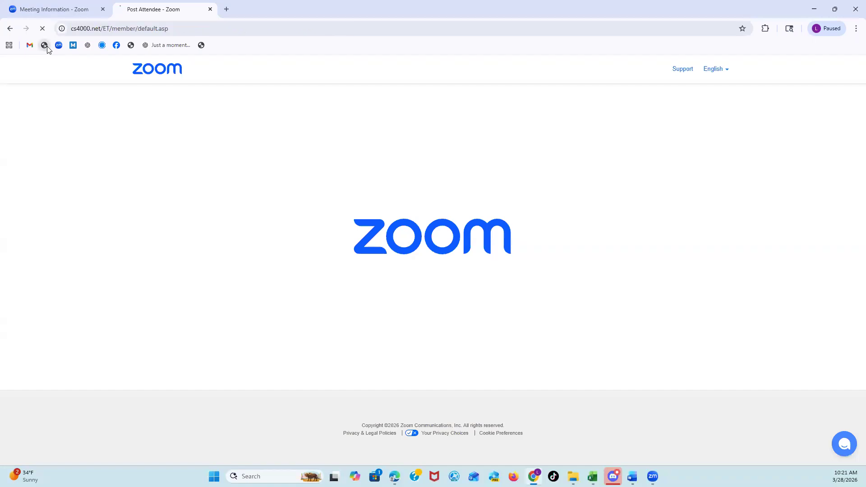
click(429, 453)
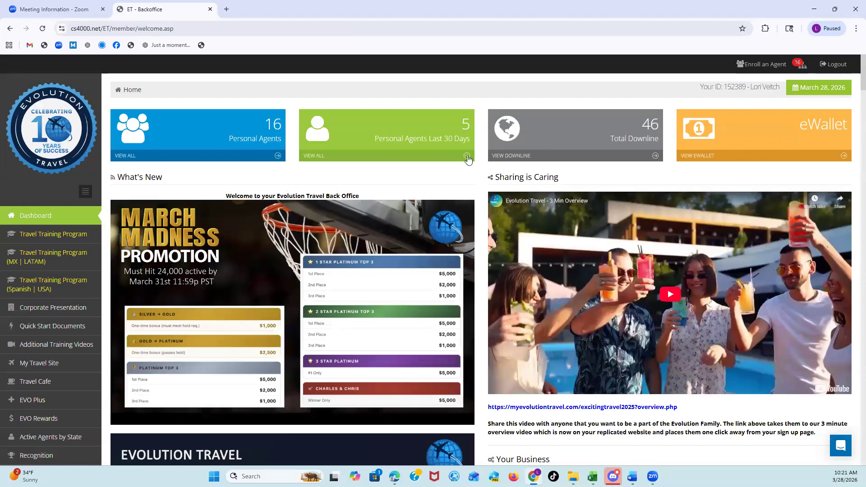
Open the Travel Cafe site from the back office and go to its USA suppliers page.
scroll(90, 289, down, 1)
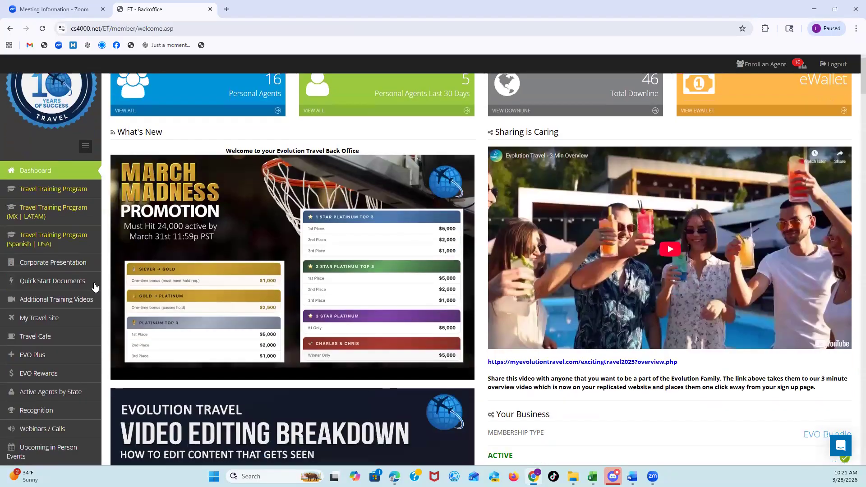
click(49, 340)
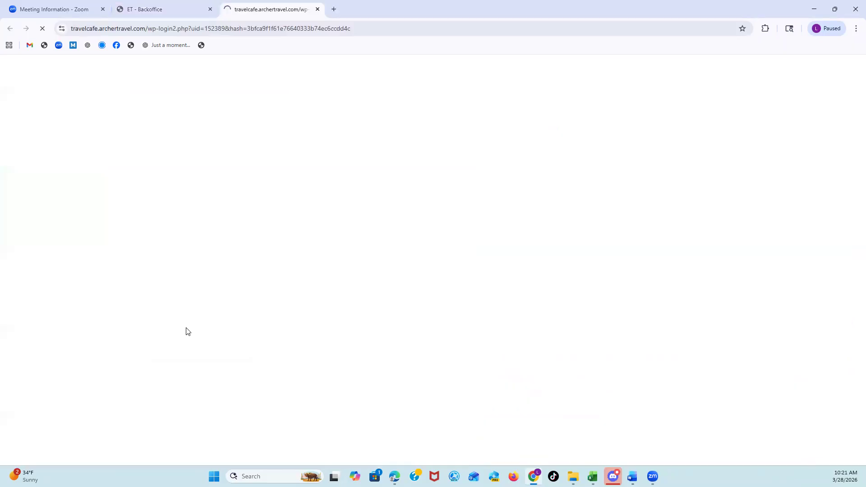
scroll(49, 323, down, 2)
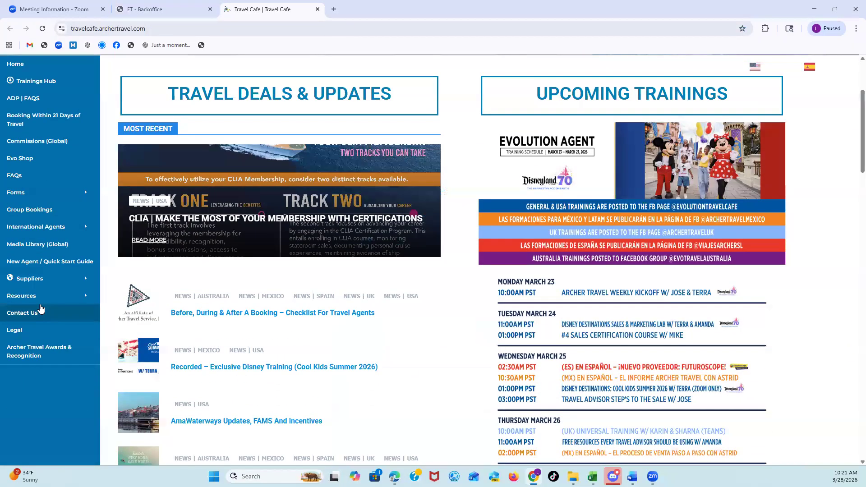
mouse_move(49, 285)
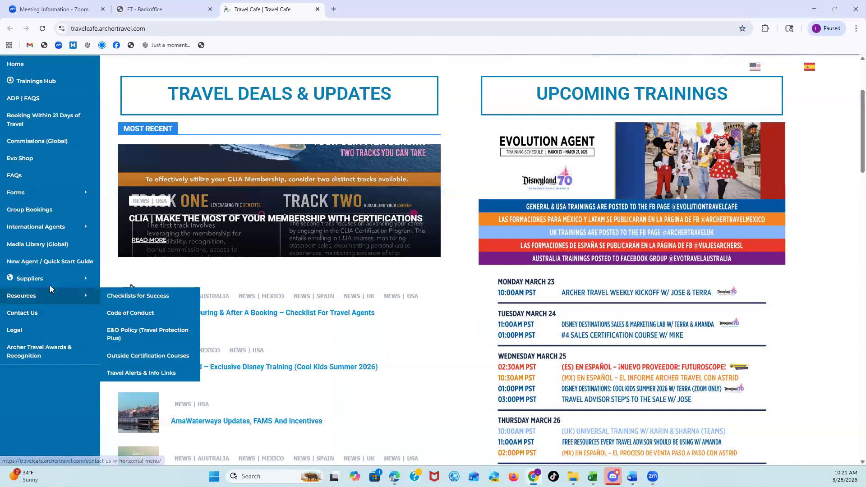
mouse_move(134, 285)
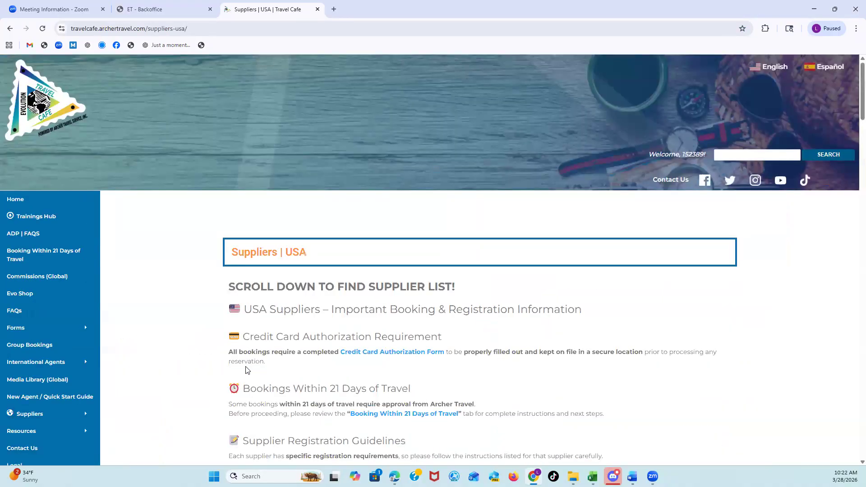
Find Exoticca in the USA supplier list, open its page, and launch its advisor portal login.
scroll(248, 370, down, 4)
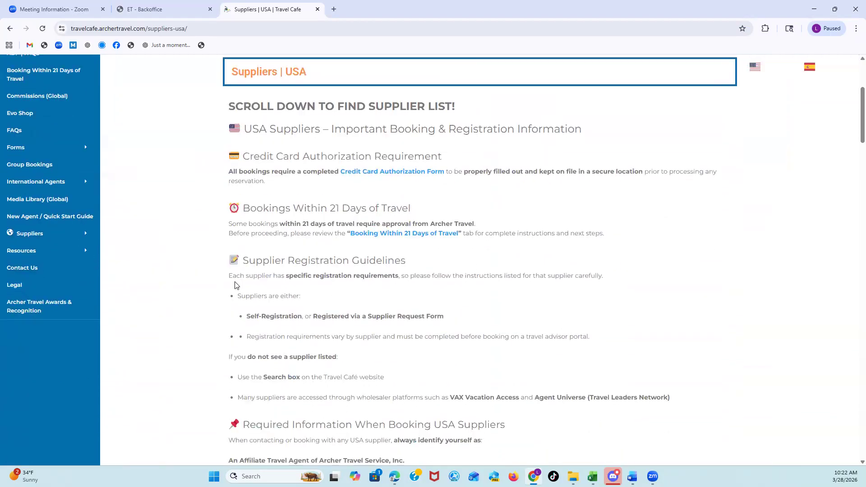
scroll(235, 286, down, 6)
scroll(235, 285, up, 3)
scroll(241, 287, down, 7)
scroll(238, 284, down, 15)
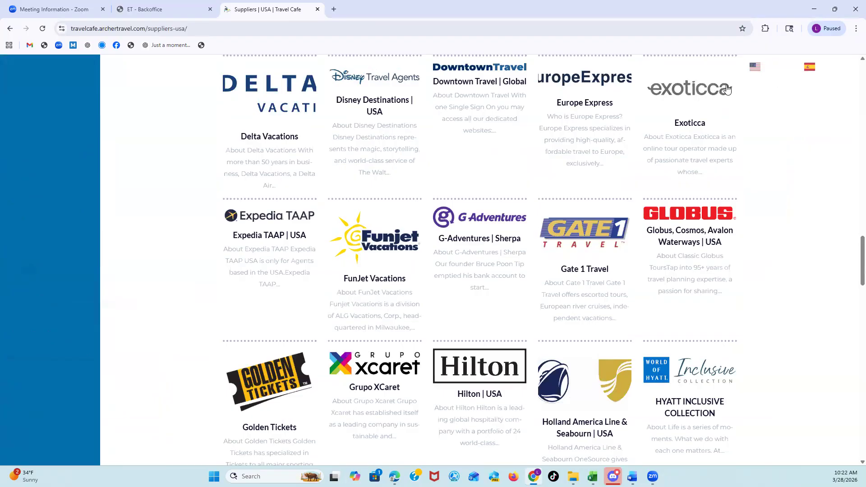
click(728, 89)
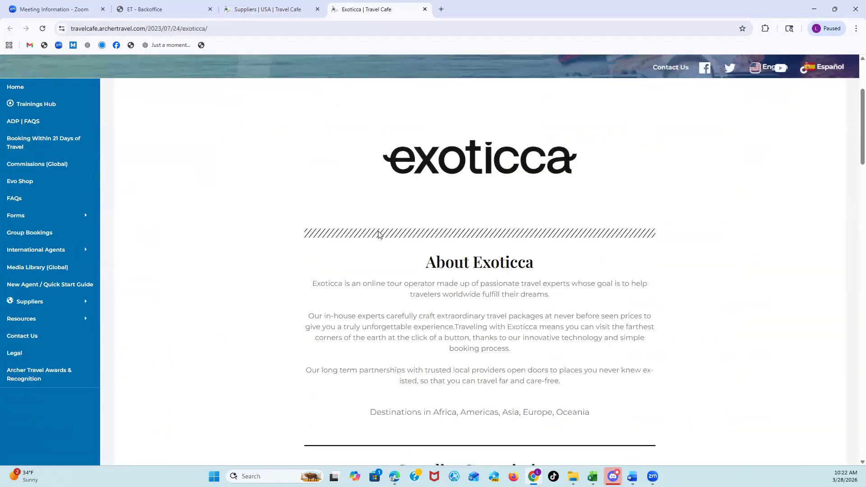
scroll(379, 235, down, 20)
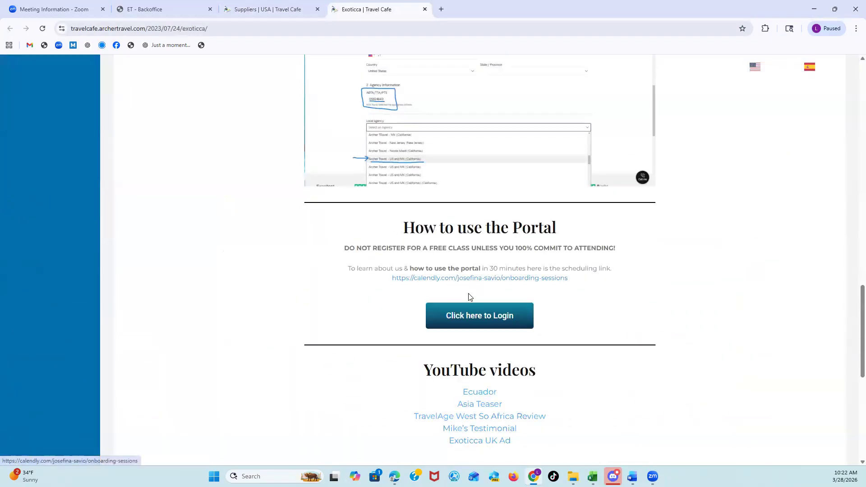
click(482, 322)
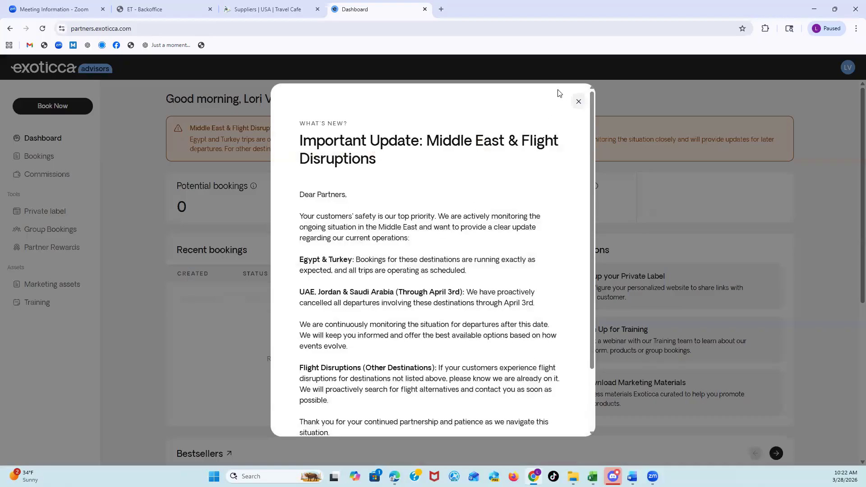
Dismiss the Middle East and flight disruptions notice, check the Bookings page, and open Exoticca's booking site from the dashboard.
click(579, 102)
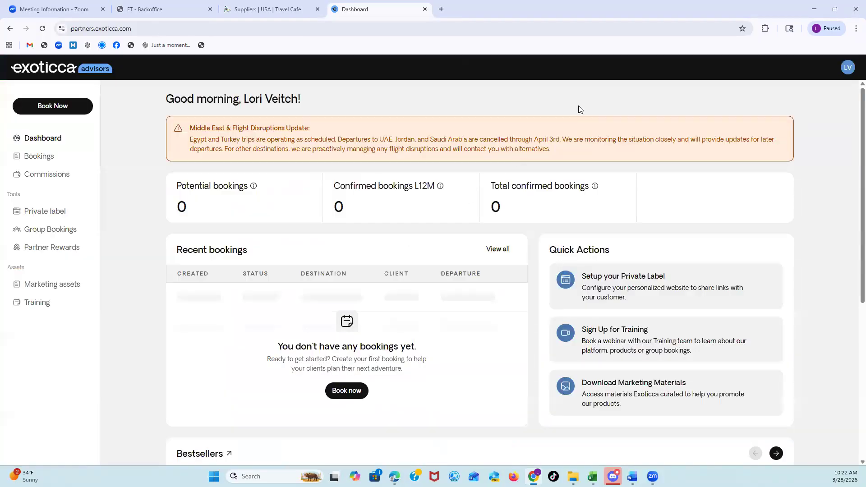
click(43, 157)
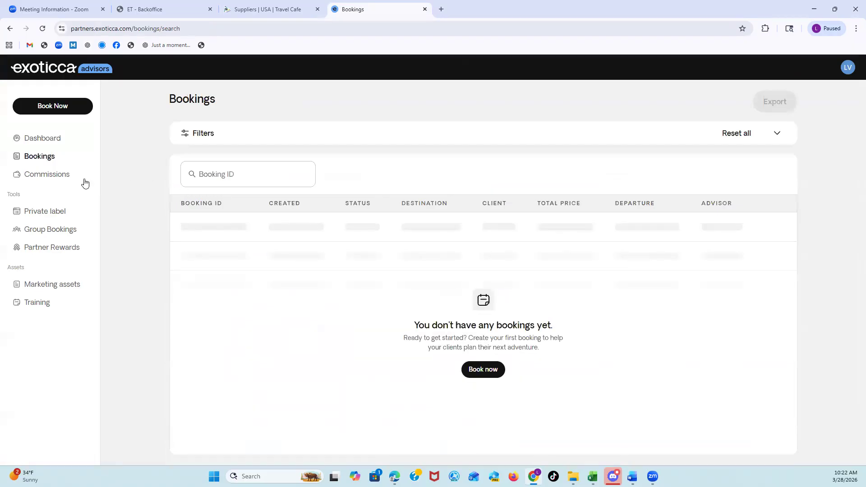
click(43, 139)
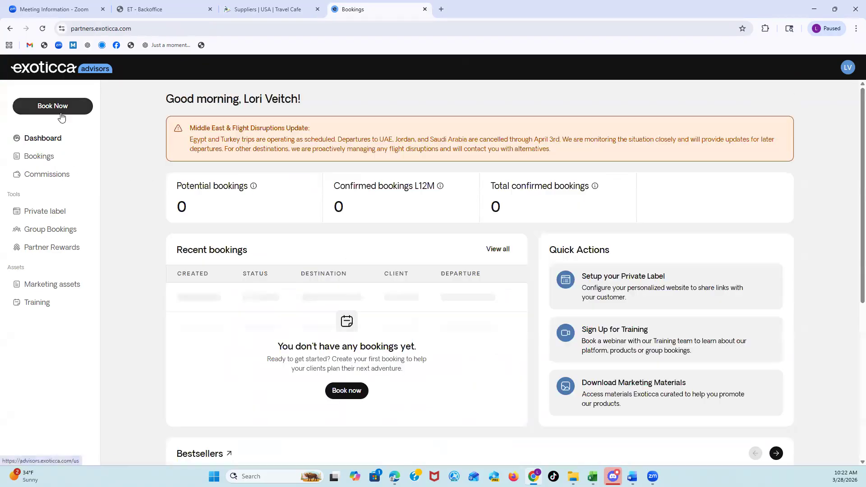
click(61, 112)
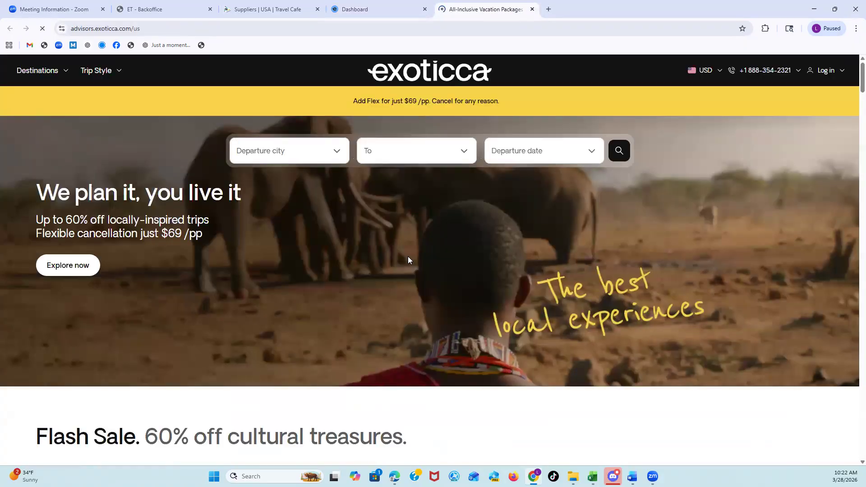
Browse the Flash Sale trips and open the Ireland tour "Essence of the Emerald Isle".
scroll(409, 257, down, 4)
scroll(408, 257, down, 3)
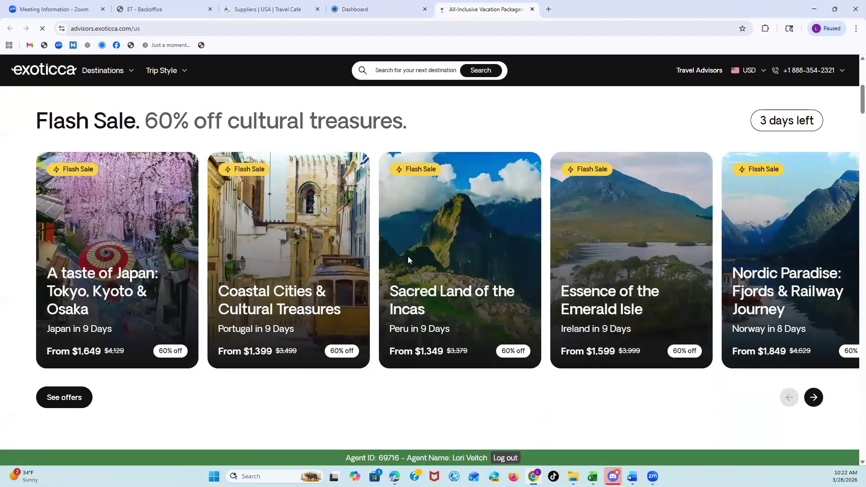
scroll(409, 257, down, 2)
scroll(411, 257, up, 2)
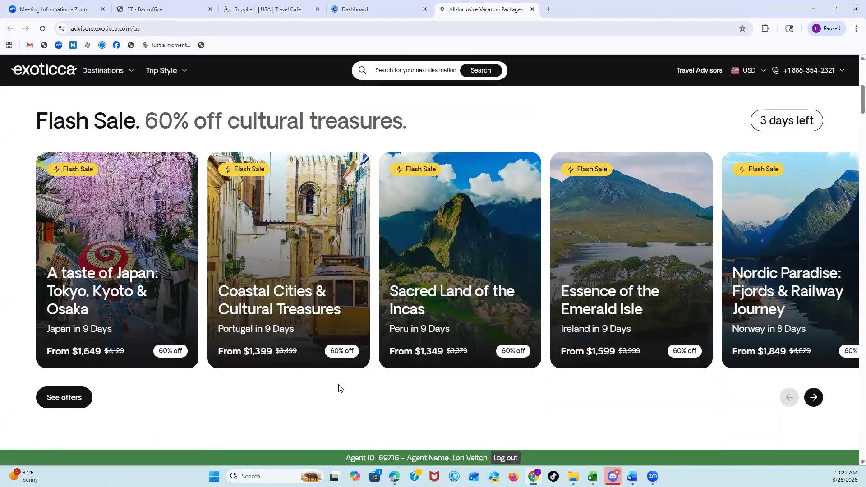
click(614, 307)
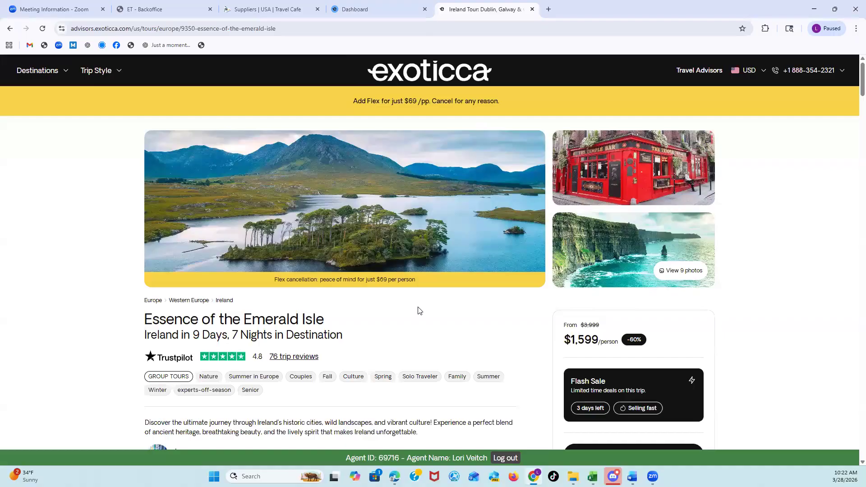
Examine the Ireland tour's photos, price, Flash Sale offer, trip highlights, inclusions and availability.
scroll(420, 310, down, 3)
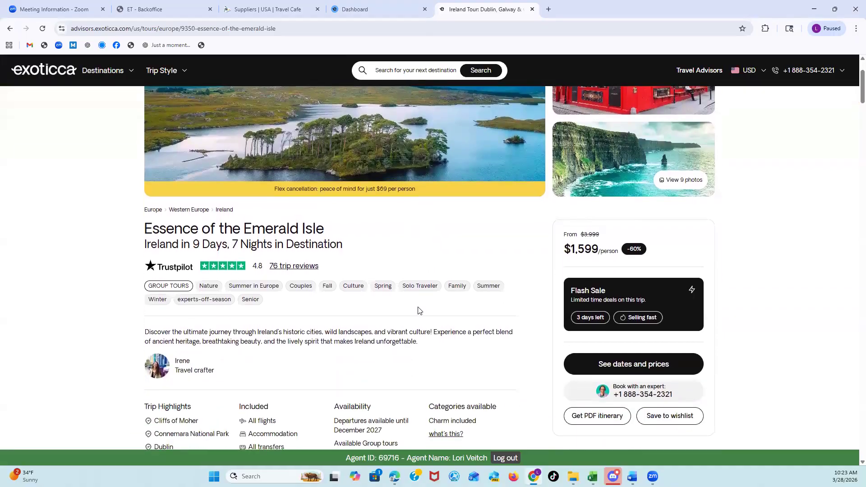
scroll(419, 310, down, 1)
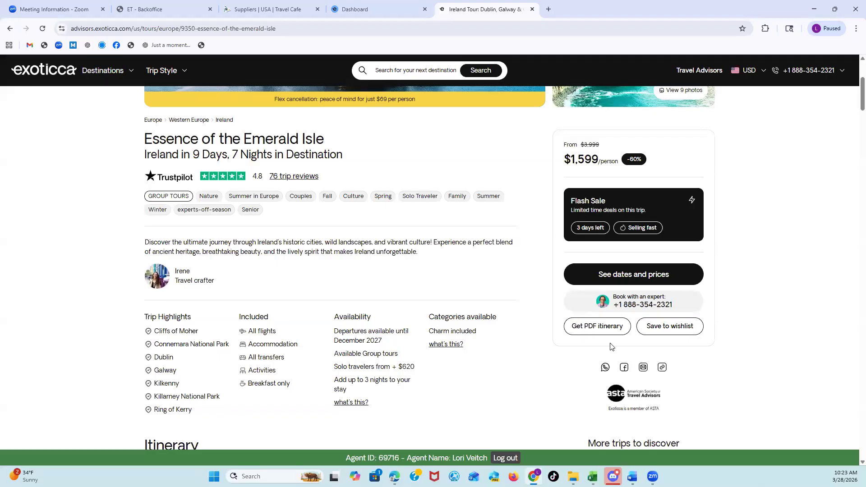
scroll(609, 345, up, 3)
scroll(605, 346, up, 2)
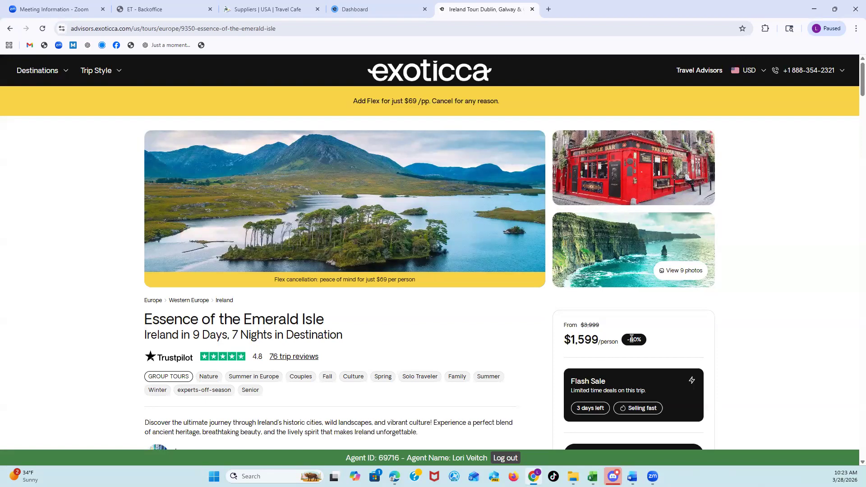
scroll(632, 338, down, 7)
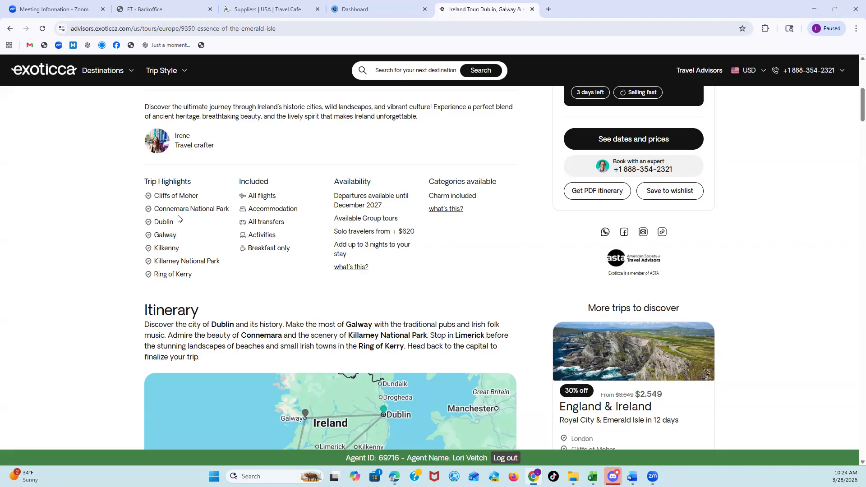
scroll(233, 278, down, 1)
scroll(316, 307, up, 2)
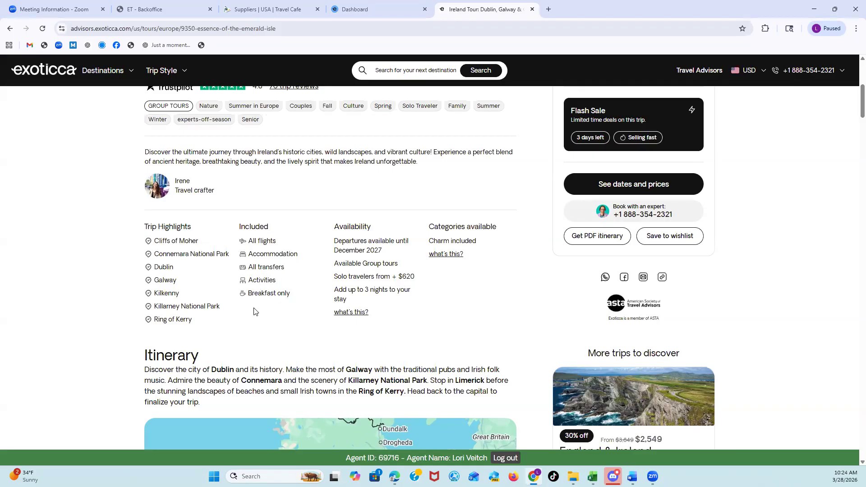
scroll(271, 305, down, 1)
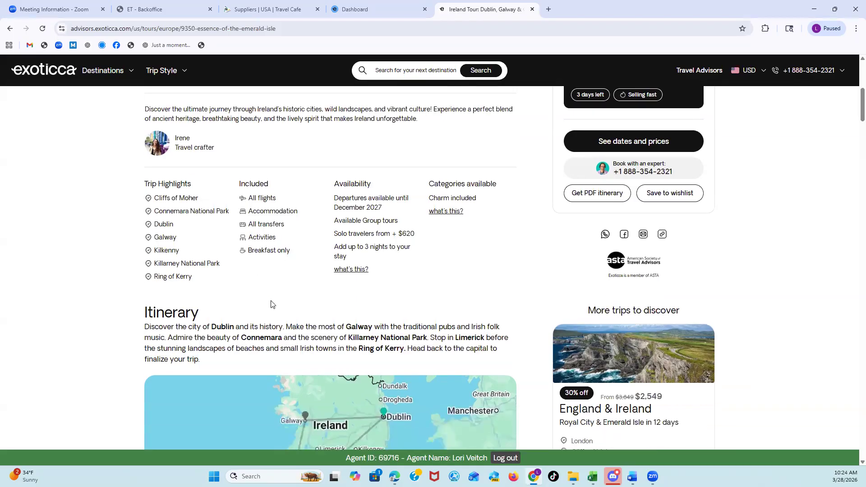
Review the Ireland tour's route map and daily itinerary through the 2nd day's Dublin accommodation.
scroll(272, 305, down, 4)
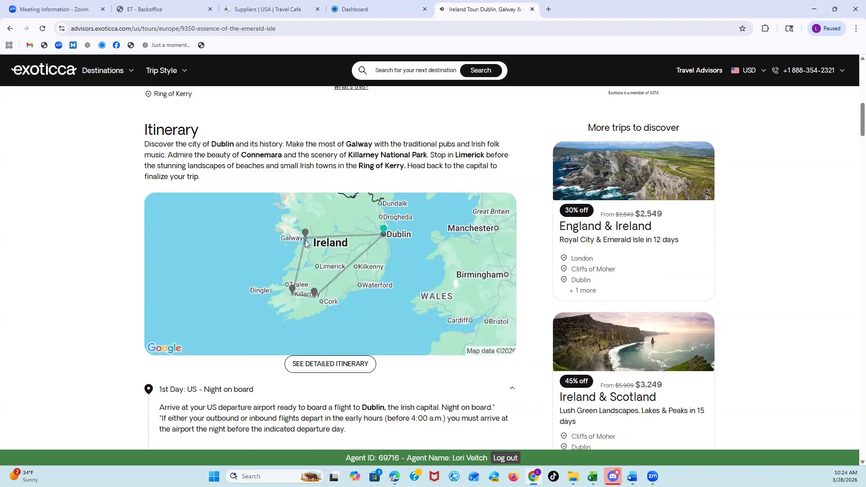
scroll(275, 262, down, 6)
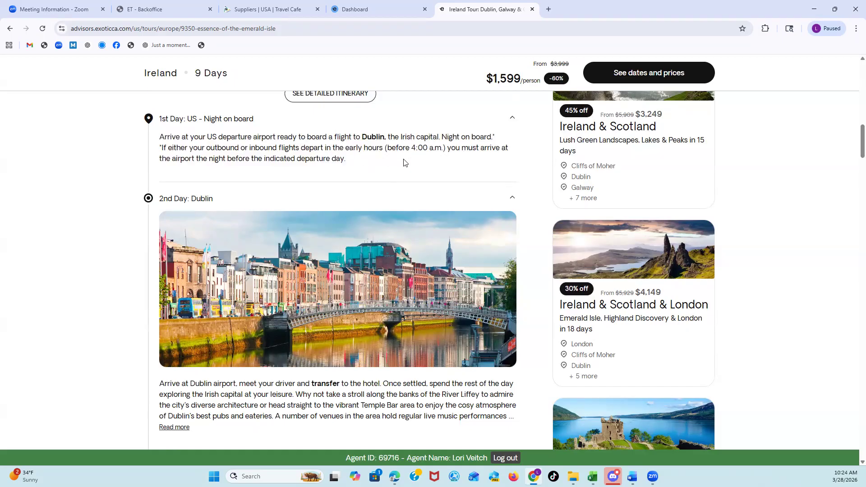
scroll(403, 162, down, 2)
scroll(399, 164, down, 1)
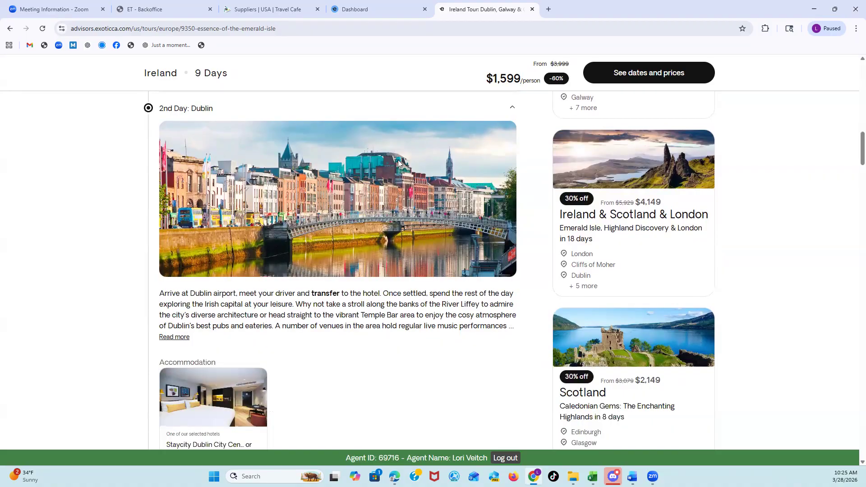
scroll(399, 164, down, 2)
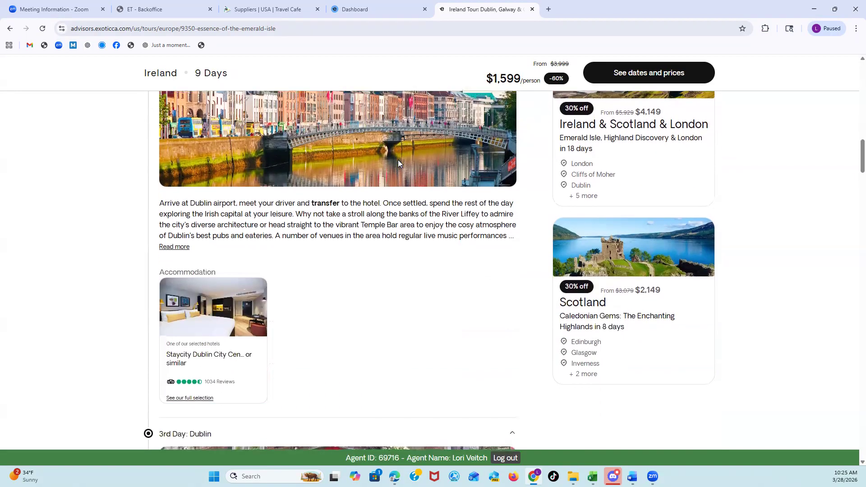
scroll(398, 163, down, 2)
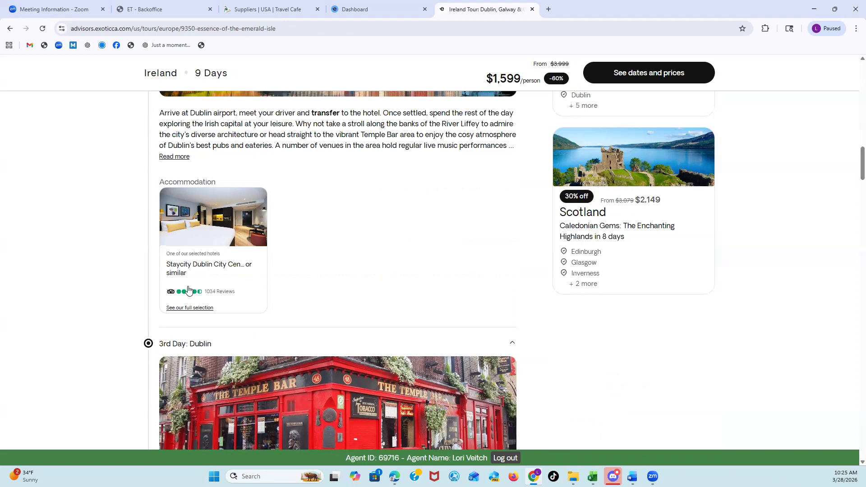
Review the itinerary from the 3rd day onward, including accommodation, included and optional activities, and the departure date calendar.
scroll(295, 252, down, 3)
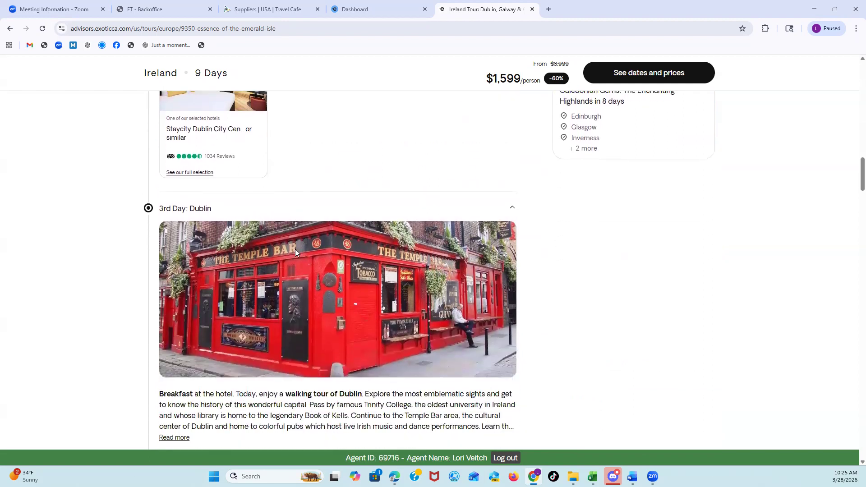
scroll(295, 252, down, 2)
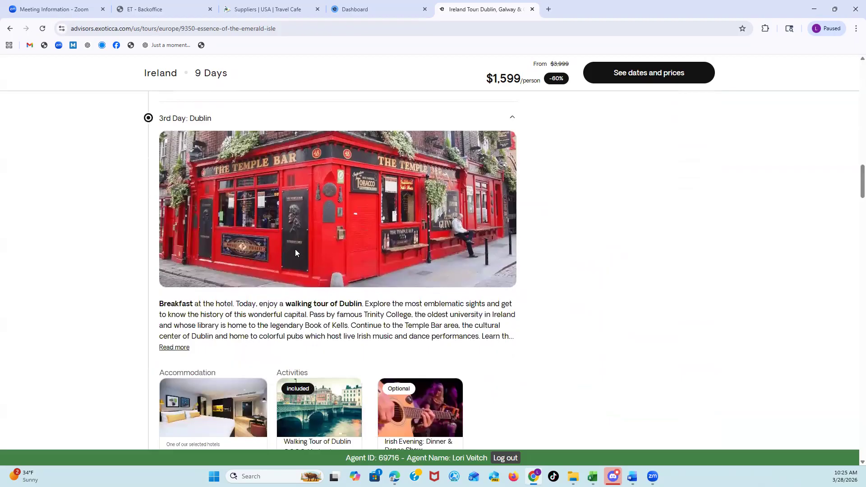
scroll(296, 252, down, 2)
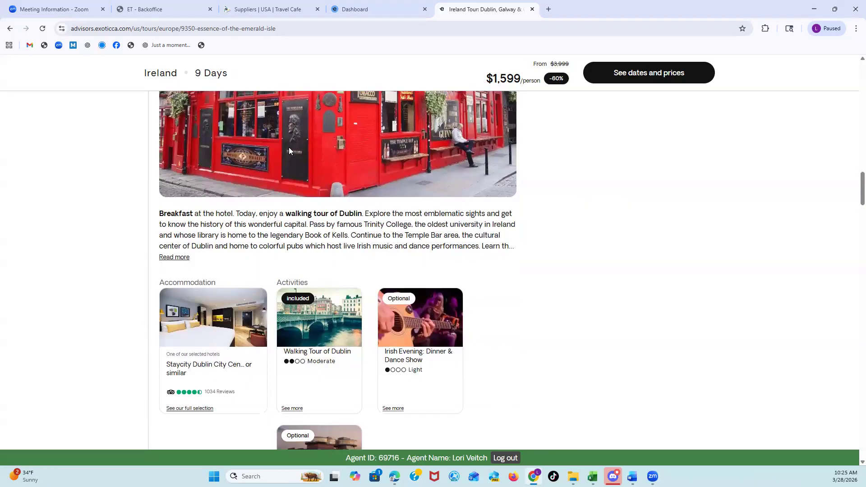
scroll(290, 149, down, 4)
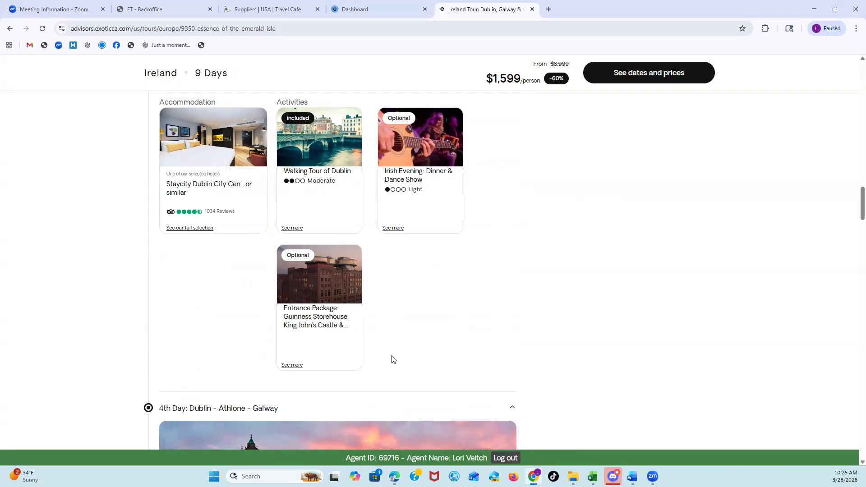
scroll(392, 359, down, 5)
scroll(392, 359, down, 7)
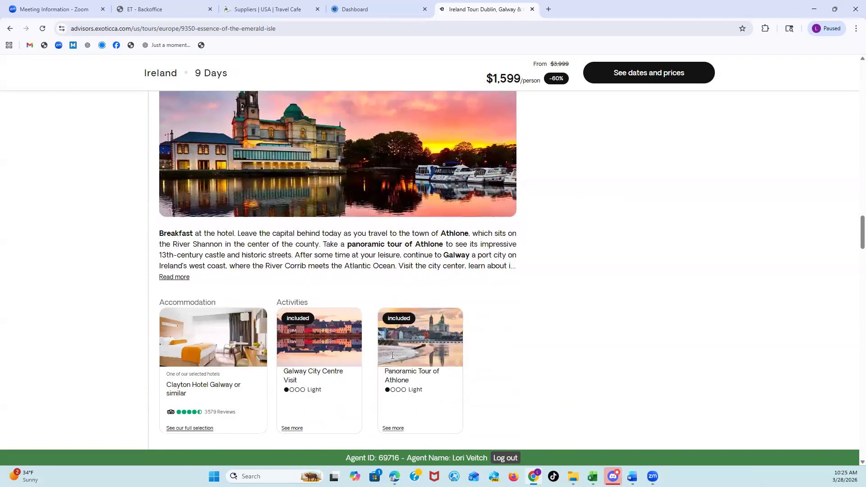
scroll(392, 359, down, 6)
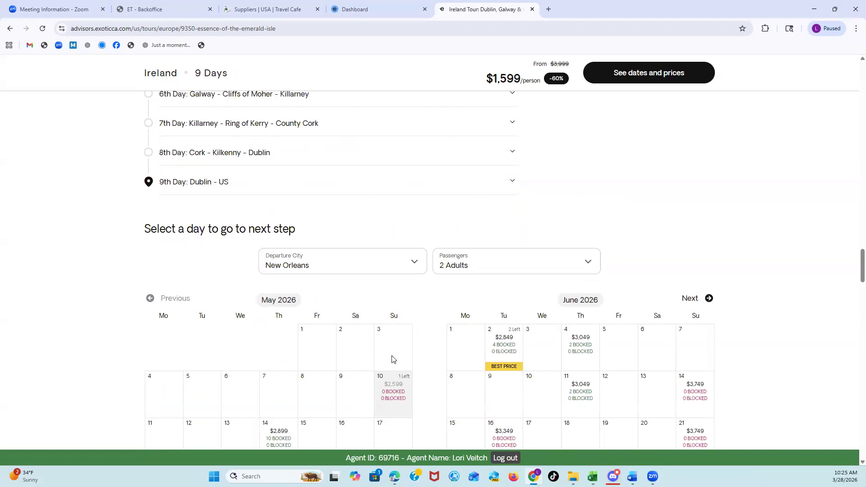
Return to the Ireland tour's overview and review its title, tour categories, price and Flash Sale offer.
scroll(392, 359, up, 14)
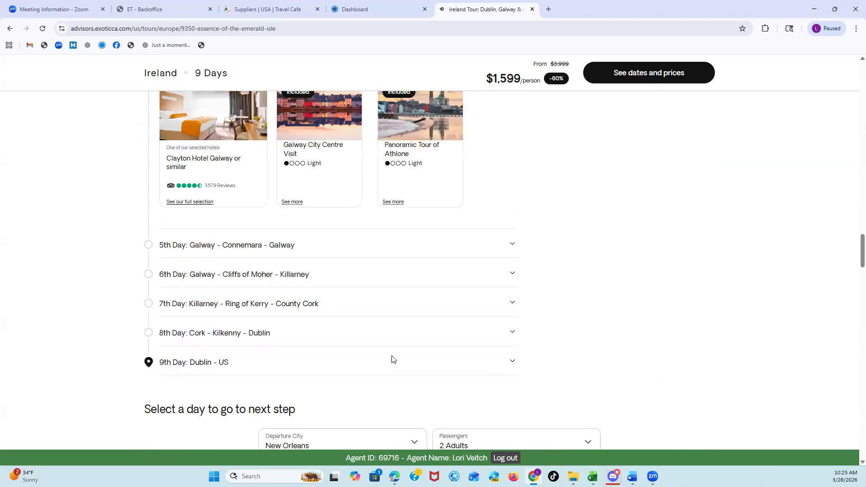
scroll(392, 358, up, 20)
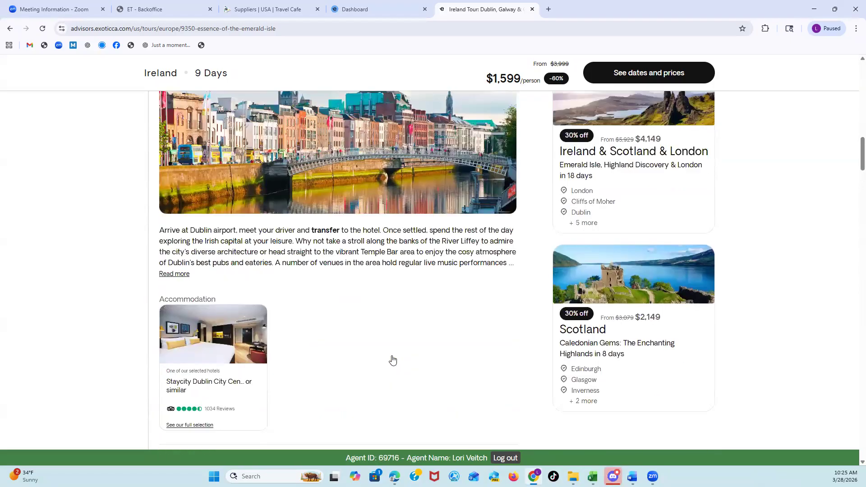
scroll(392, 359, up, 5)
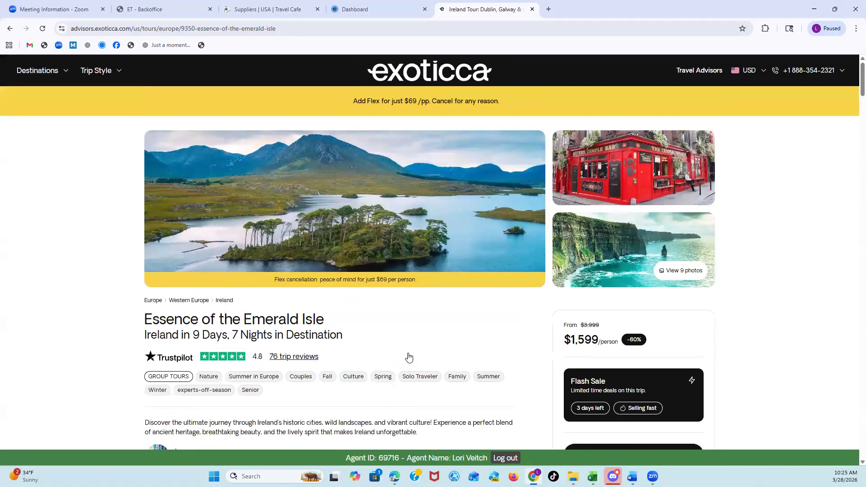
scroll(409, 357, down, 2)
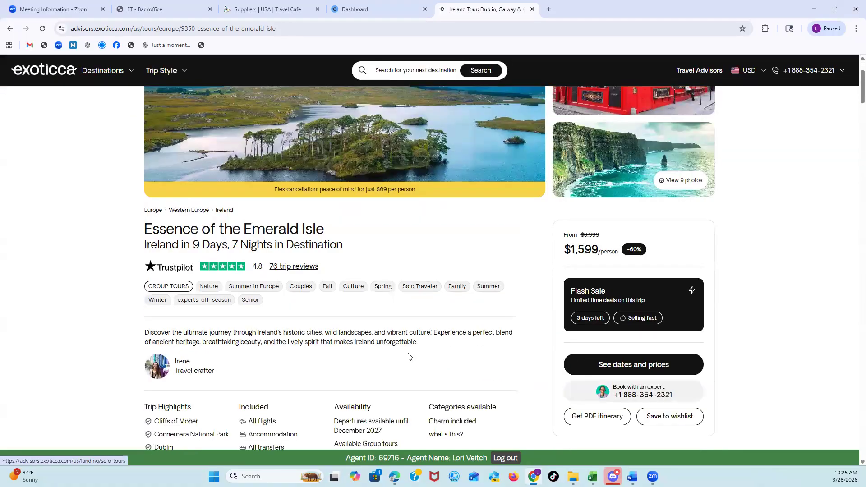
scroll(409, 357, up, 1)
scroll(409, 357, up, 1)
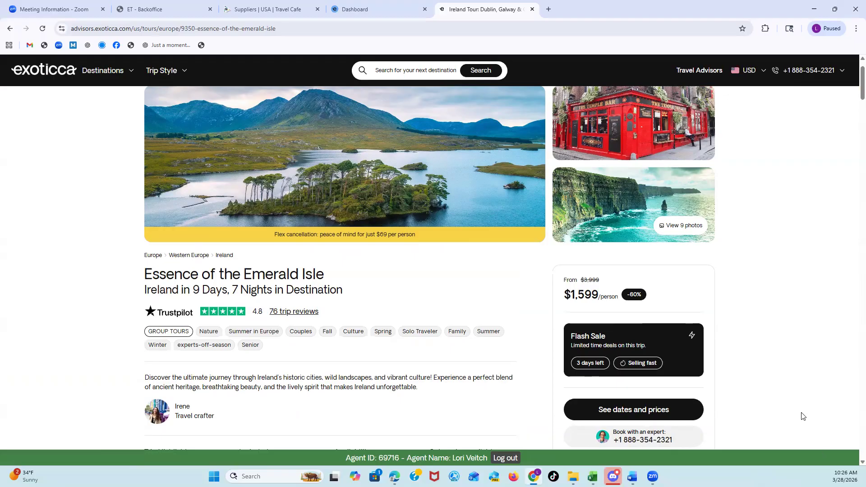
scroll(559, 329, down, 1)
scroll(559, 329, up, 2)
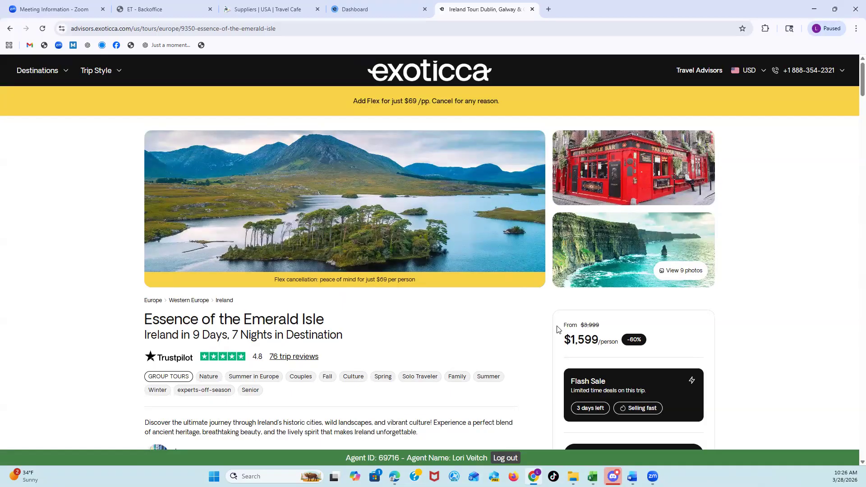
Open the tour's photo gallery and look through all the destination pictures, from Connemara National Park to Trinity College.
click(678, 277)
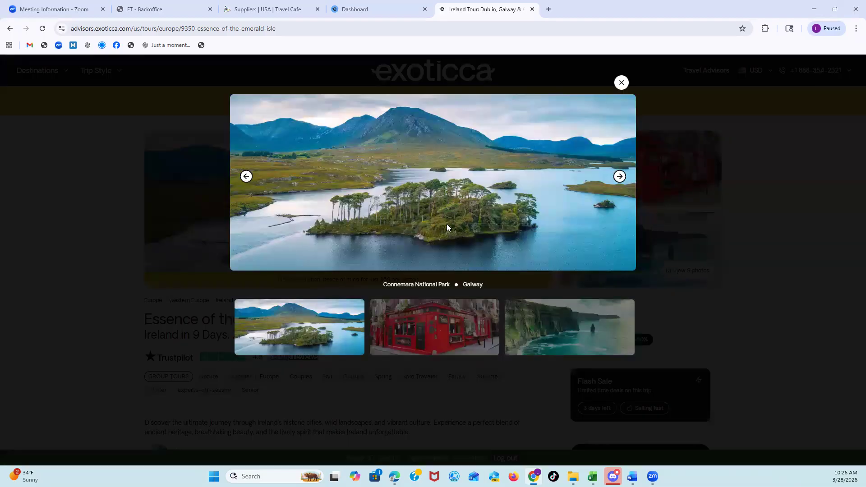
click(621, 177)
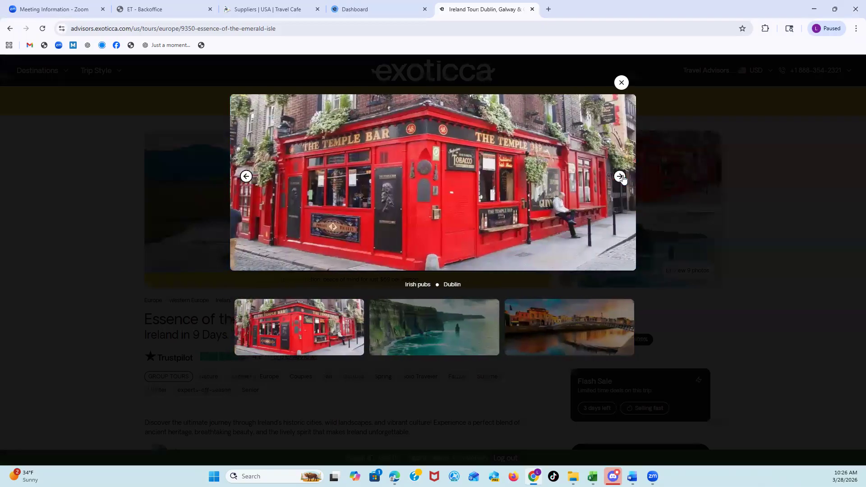
click(621, 177)
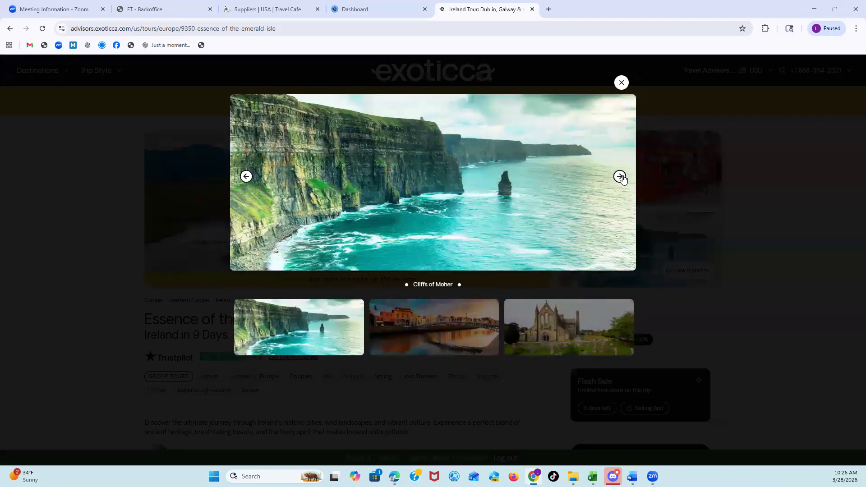
click(621, 178)
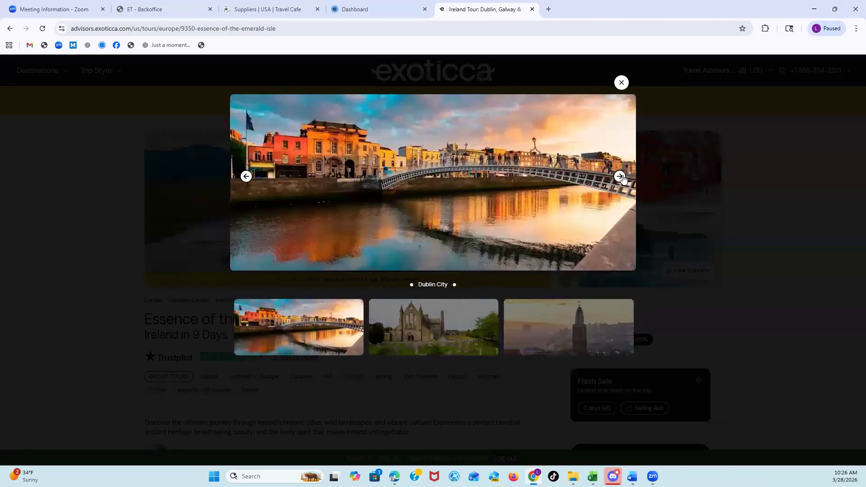
click(621, 177)
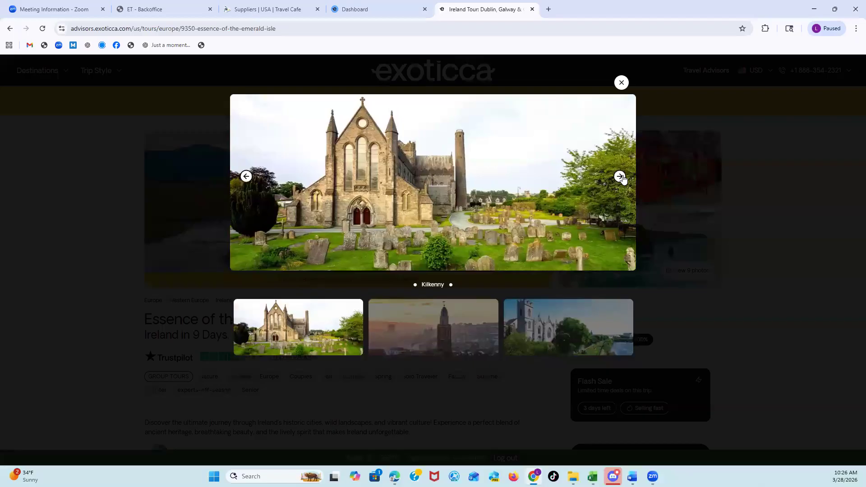
click(621, 177)
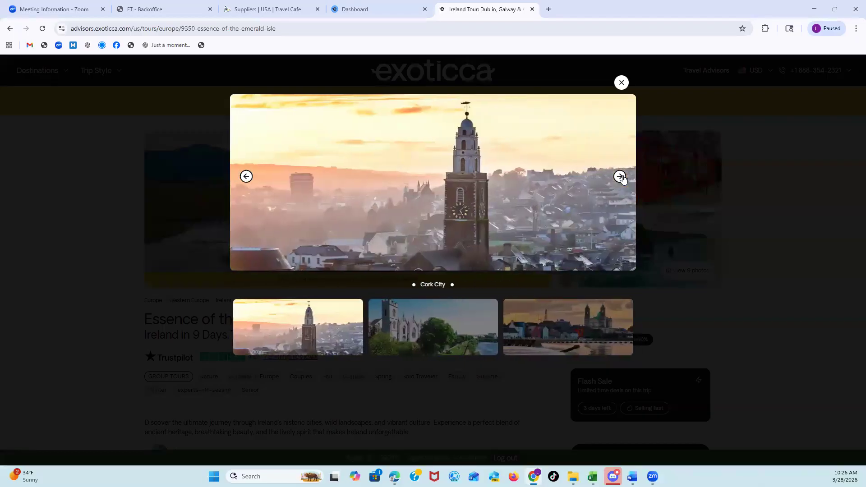
click(621, 177)
click(622, 176)
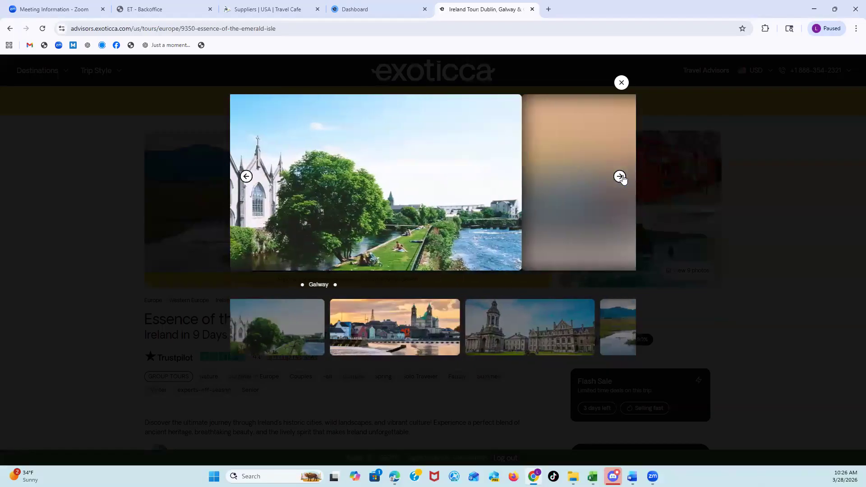
click(621, 177)
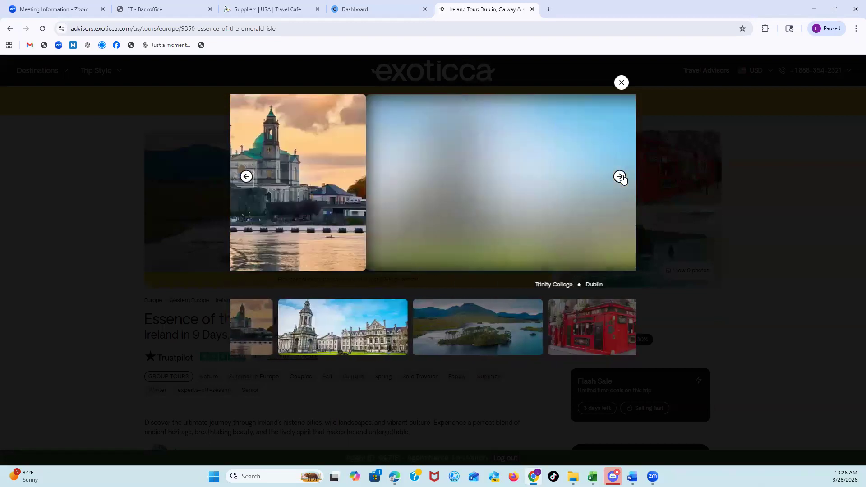
click(621, 177)
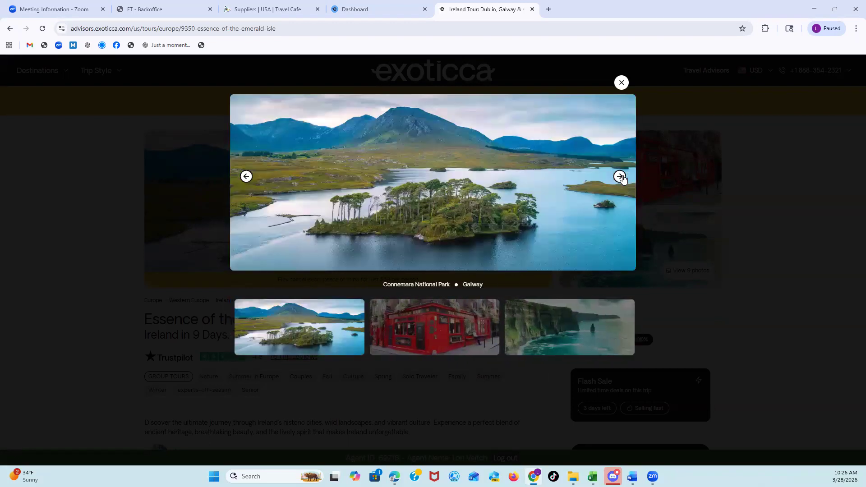
click(622, 176)
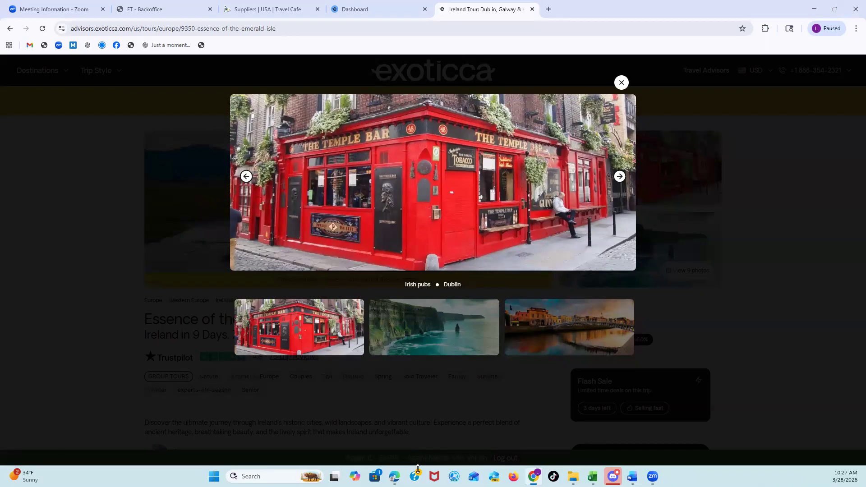
mouse_move(534, 476)
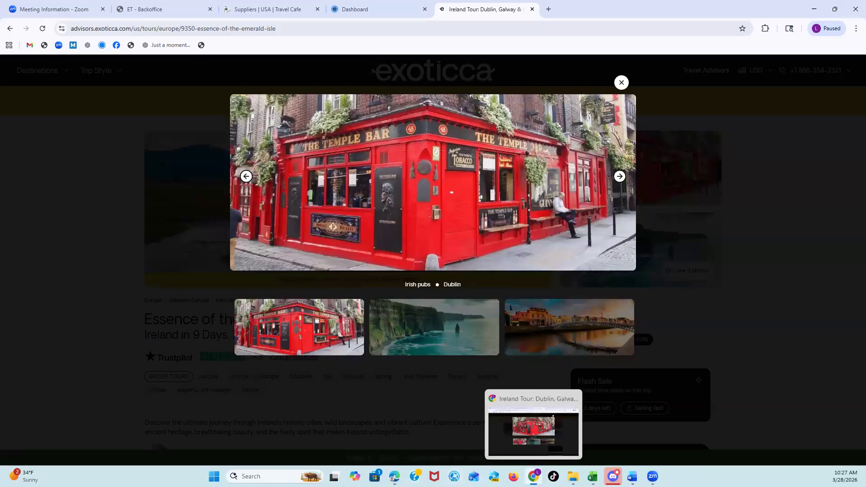
mouse_move(573, 476)
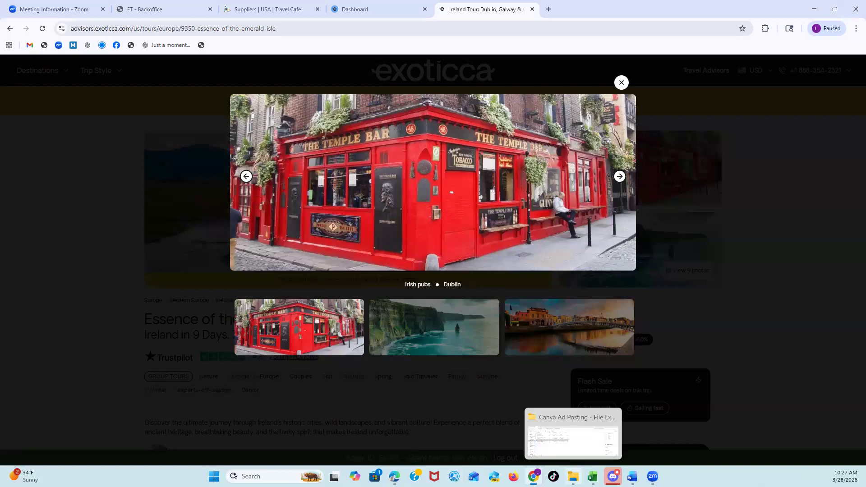
click(573, 436)
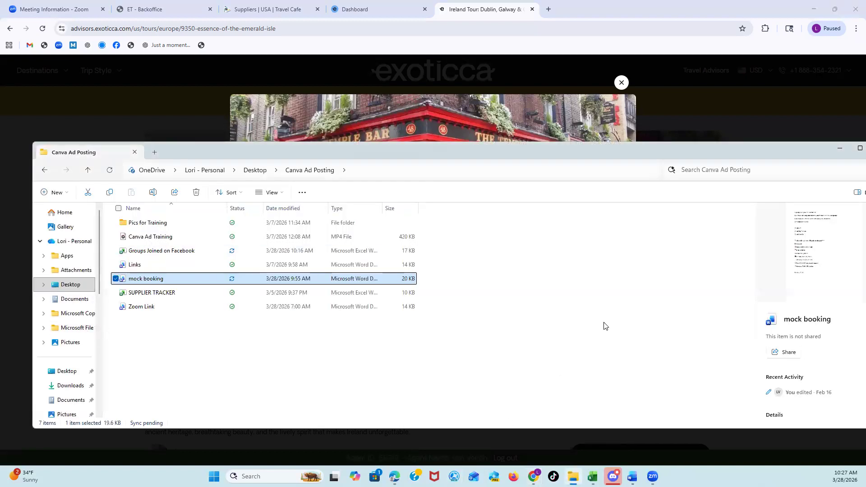
click(842, 149)
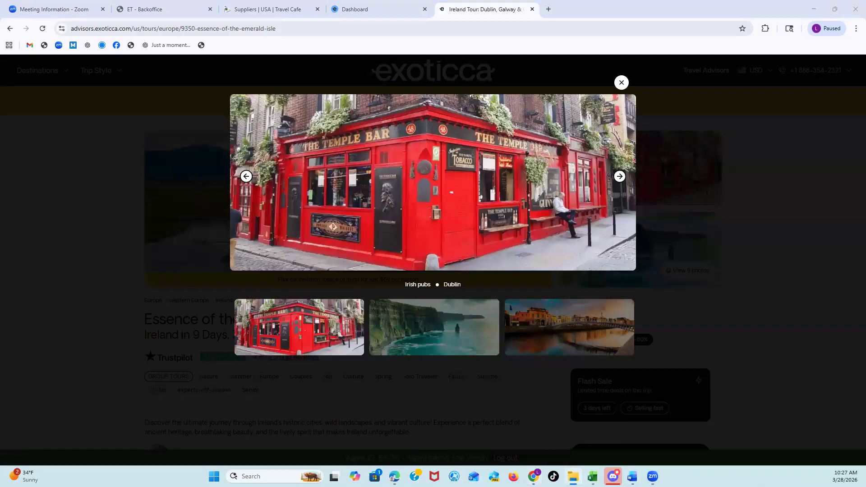
Open a new File Explorer window and create a new folder in the OneDrive Pictures folder.
right_click(573, 477)
click(551, 424)
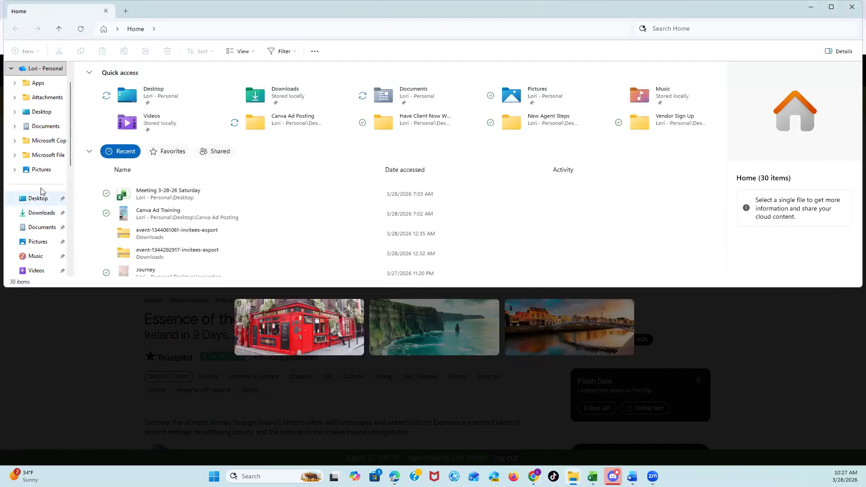
click(39, 170)
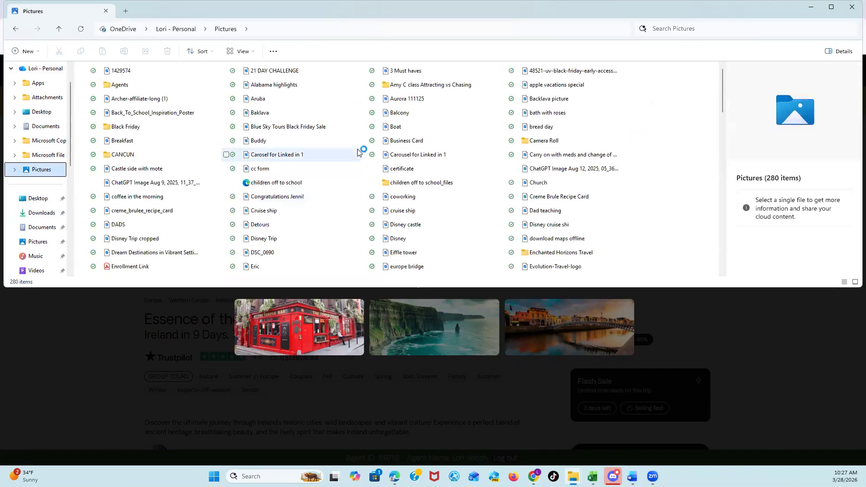
right_click(327, 113)
mouse_move(371, 168)
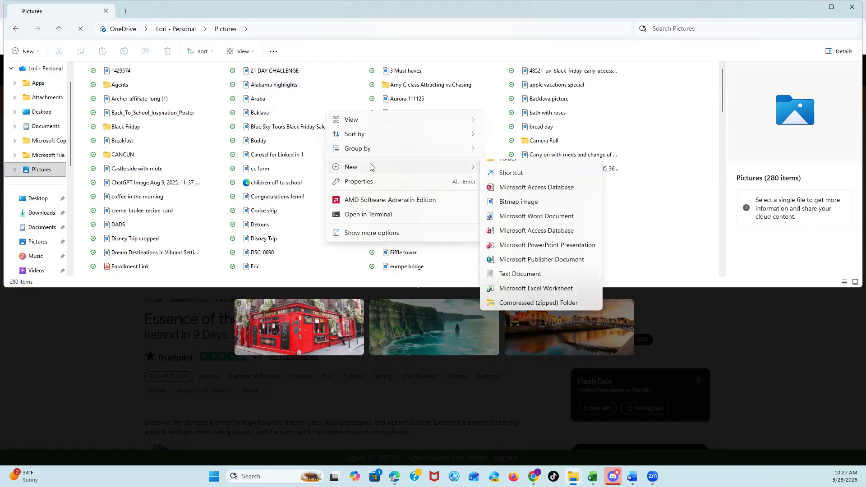
click(502, 172)
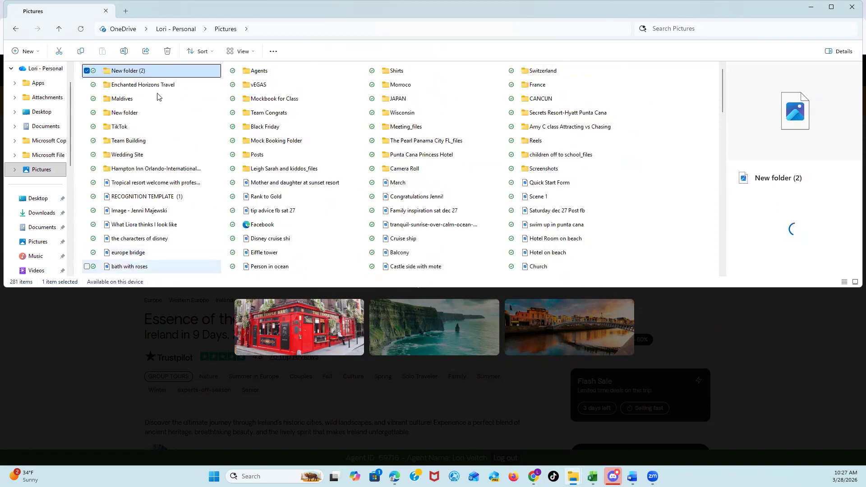
Rename the new folder as Ireland and open it.
right_click(128, 72)
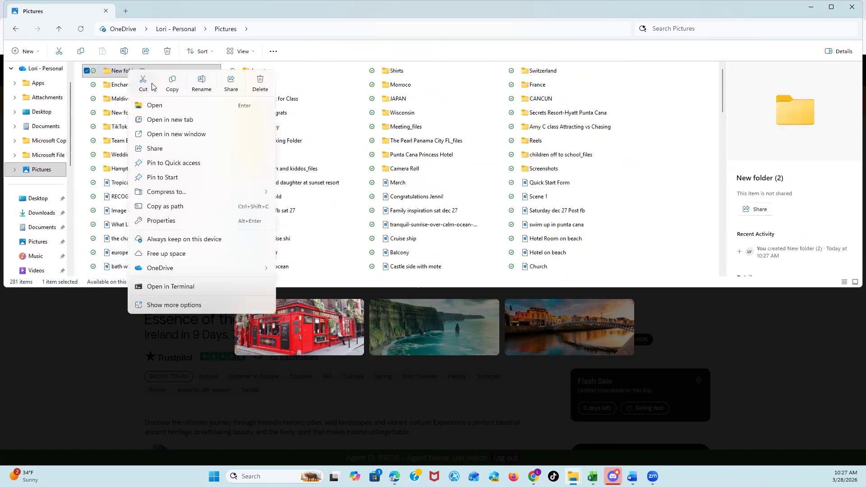
click(203, 87)
text(Ireland)
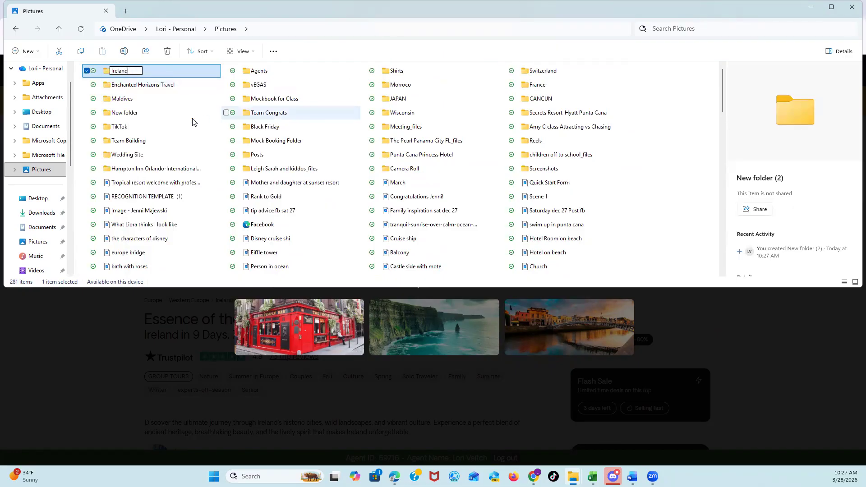
key(Return)
double_click(107, 73)
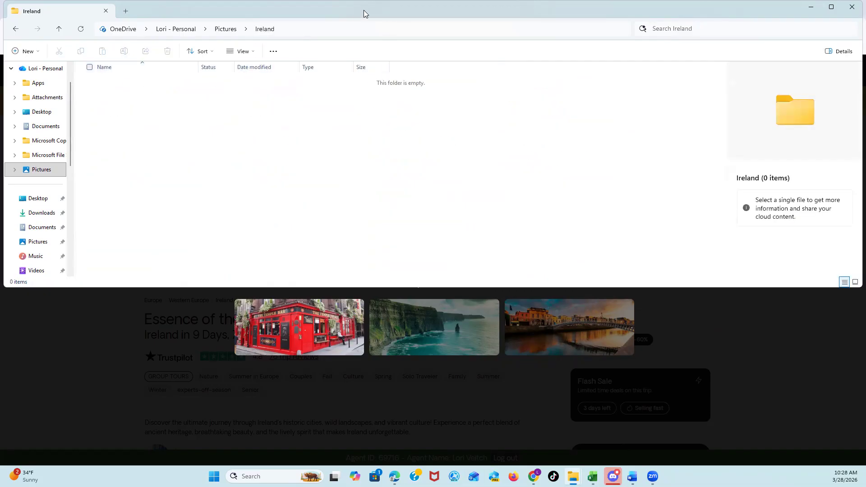
Return to the Ireland tour's photo gallery in the browser and go back through the pictures to the Cliffs of Moher photo.
drag(364, 10, 364, 0)
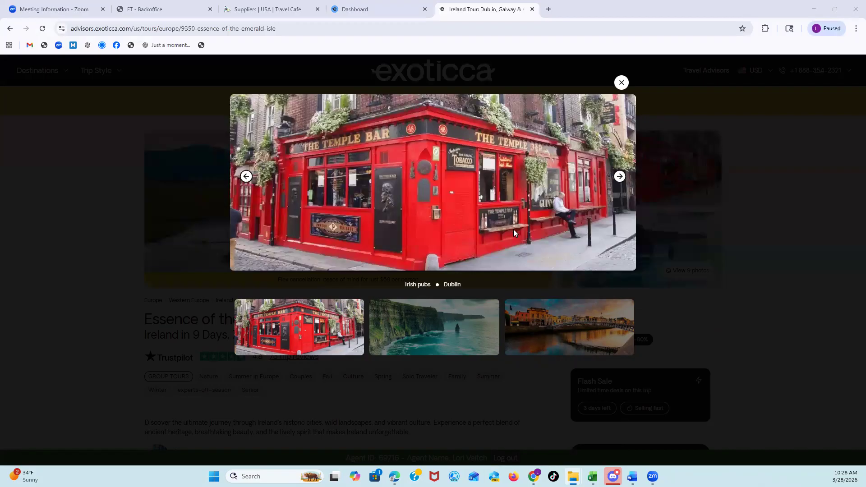
click(247, 176)
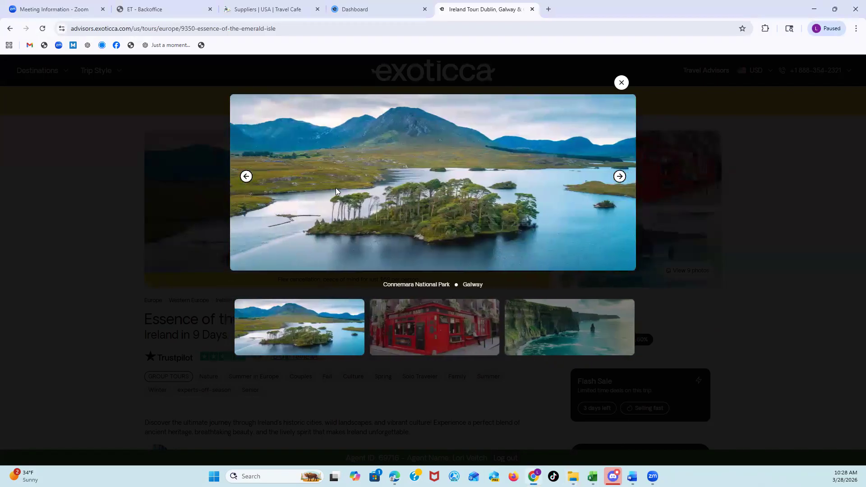
click(247, 177)
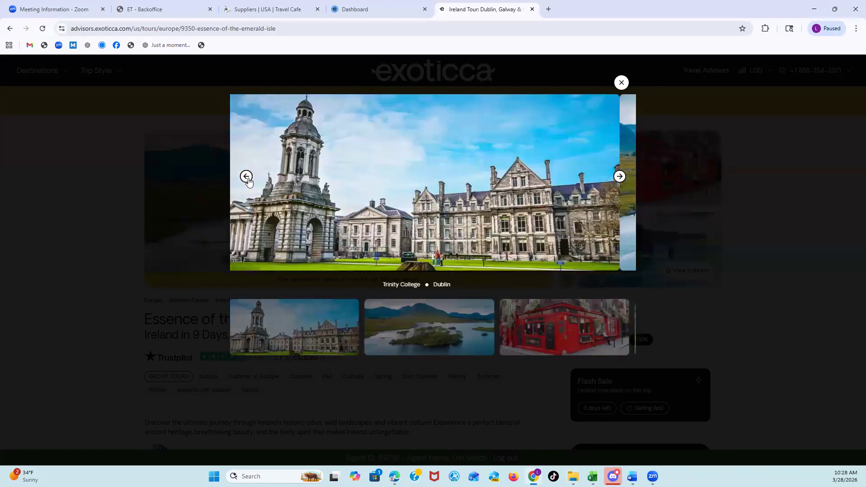
click(247, 177)
click(246, 177)
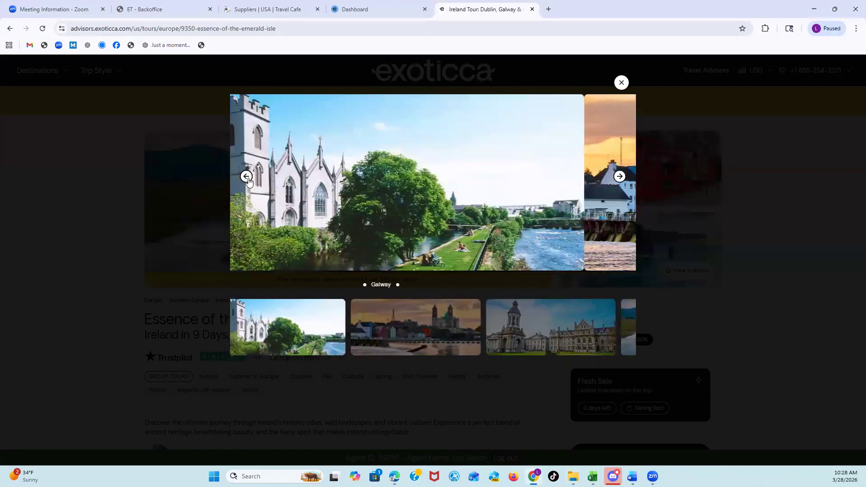
click(247, 176)
click(247, 177)
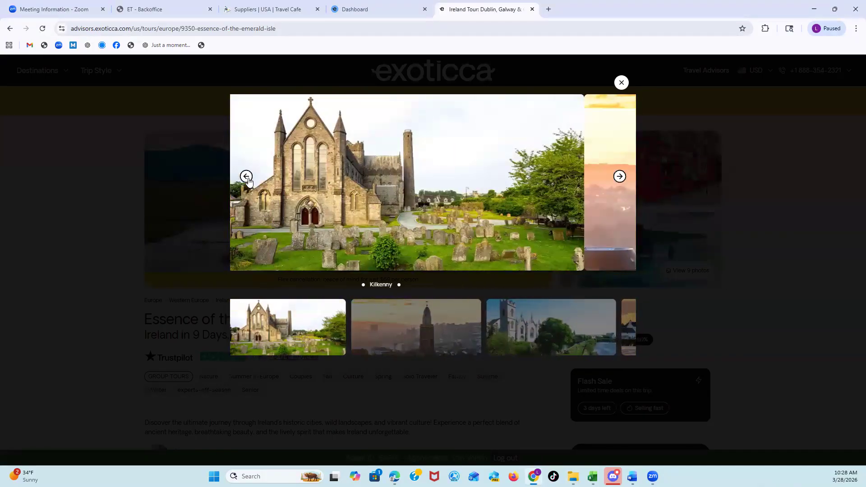
click(247, 177)
click(246, 177)
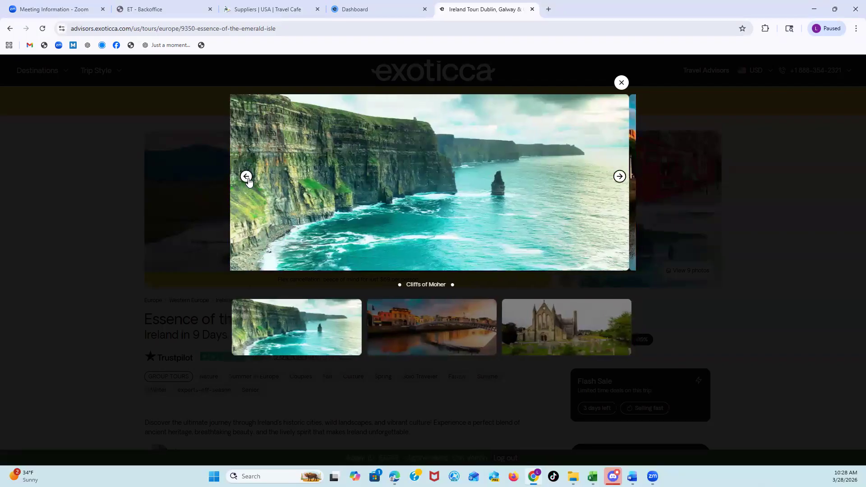
Save the displayed photo as Cliffs of Moher in the Ireland folder within Pictures.
right_click(540, 236)
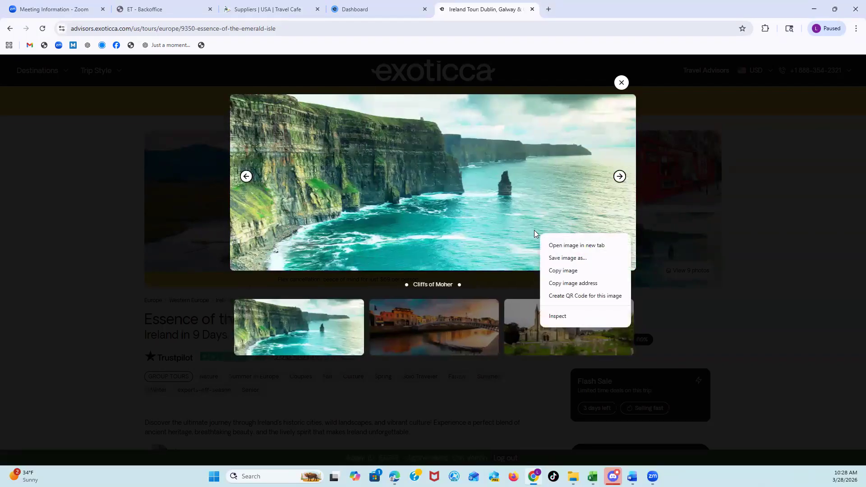
click(577, 261)
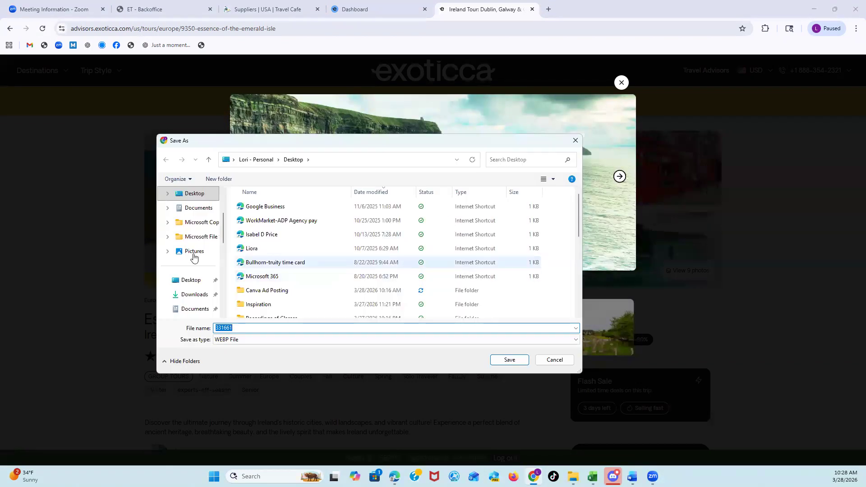
click(208, 257)
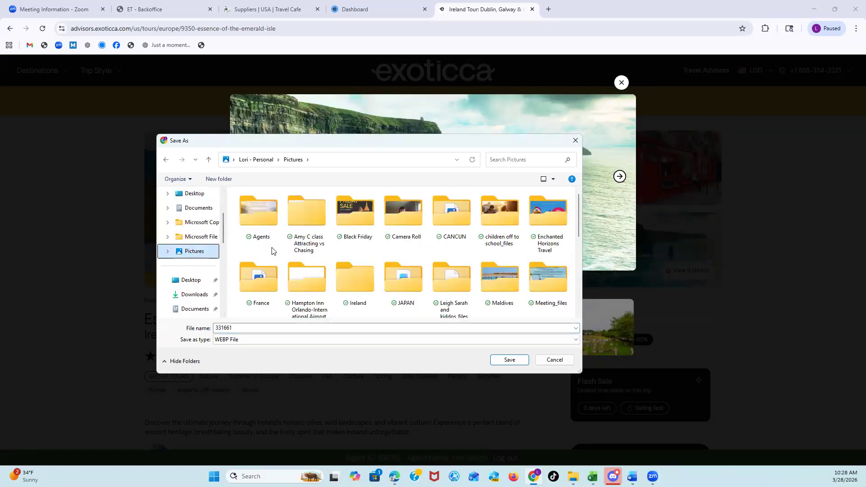
scroll(494, 248, down, 1)
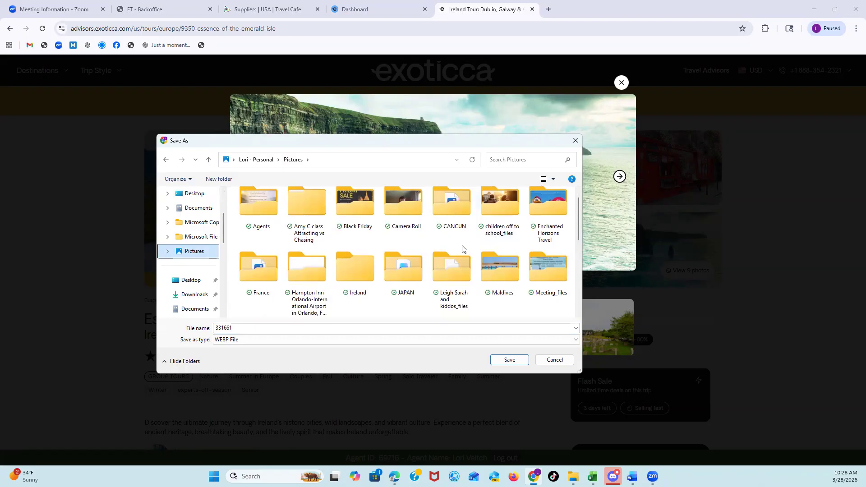
double_click(353, 265)
double_click(276, 328)
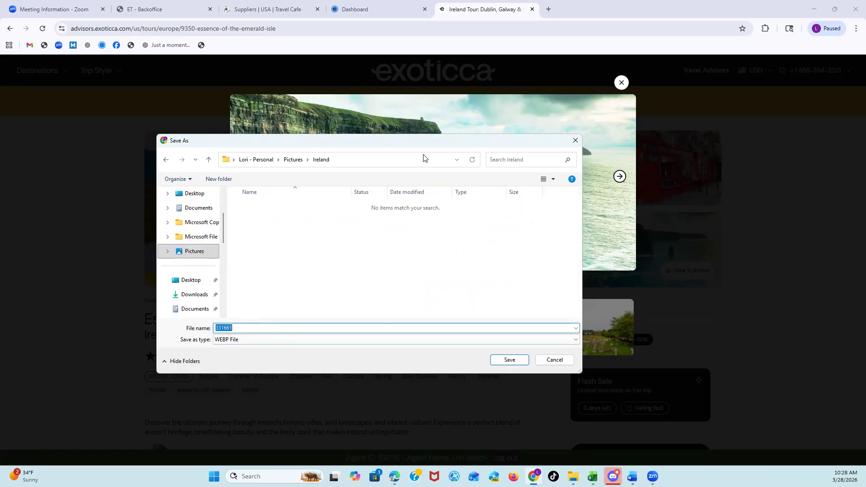
text(Cliffs of Moher)
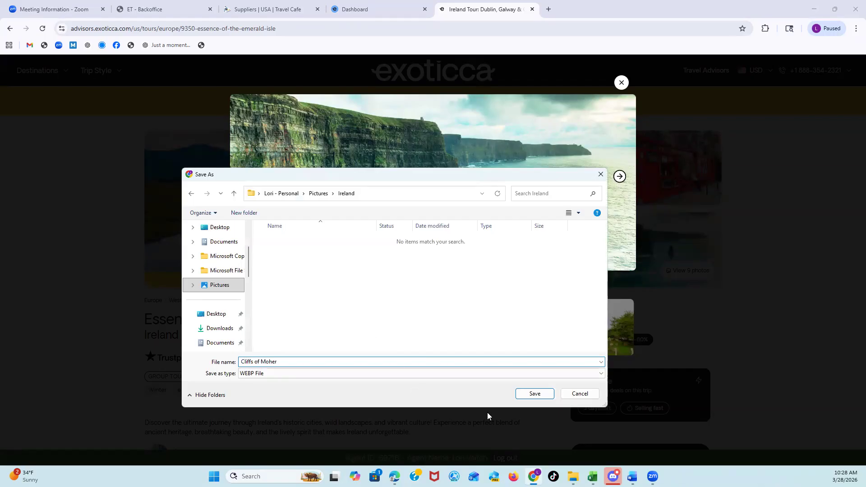
click(533, 395)
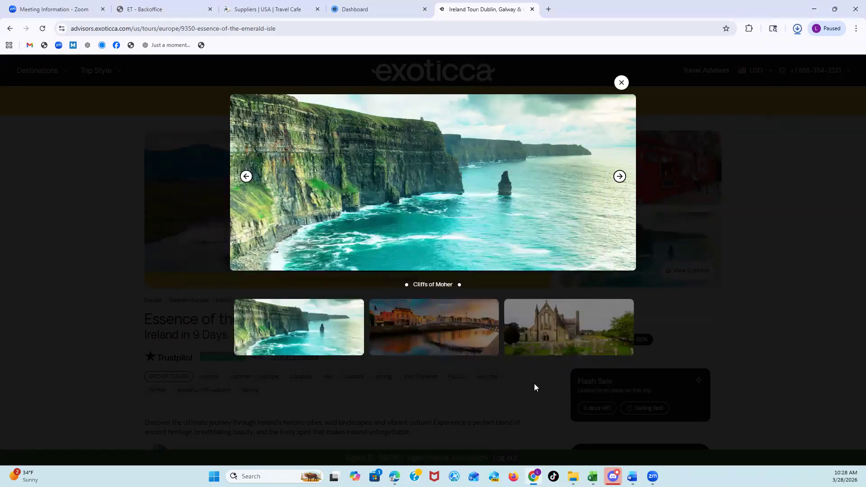
Go to the Dublin City photo and save it as Dublin in the Ireland folder.
click(620, 176)
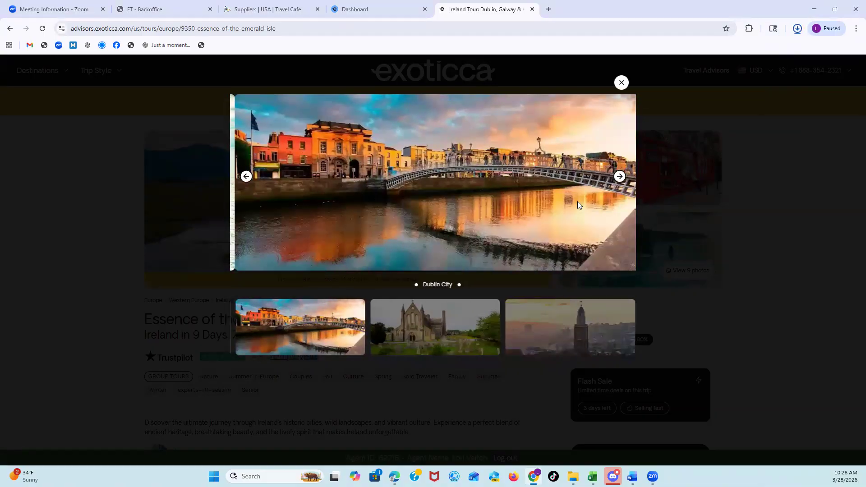
right_click(445, 201)
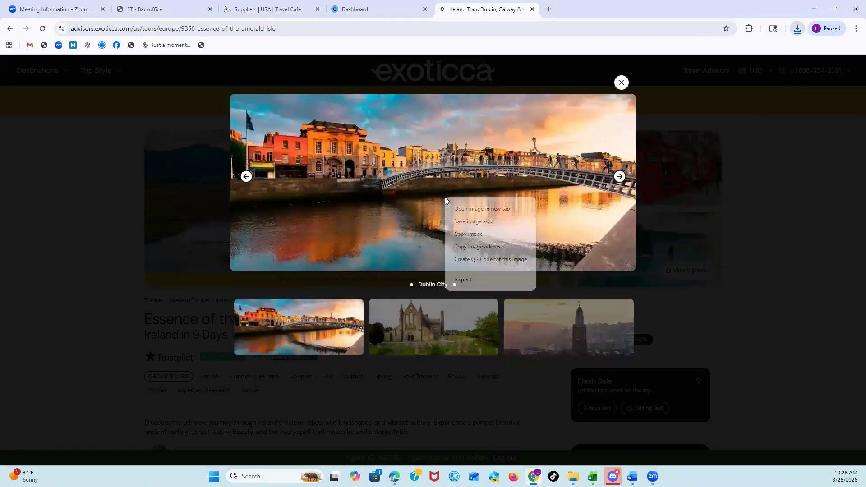
click(469, 225)
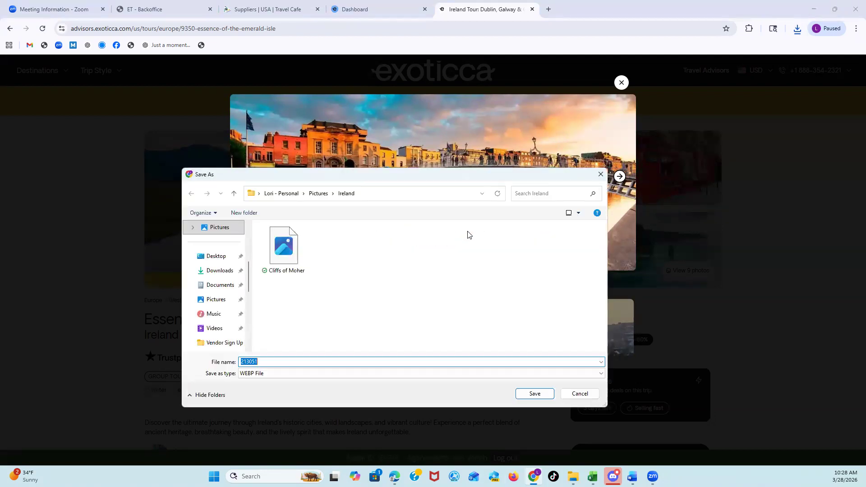
text(Du)
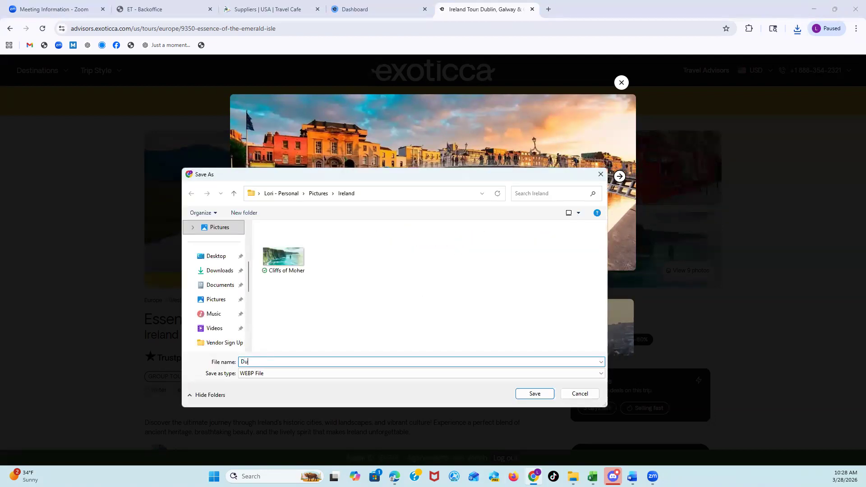
text(blin)
click(535, 393)
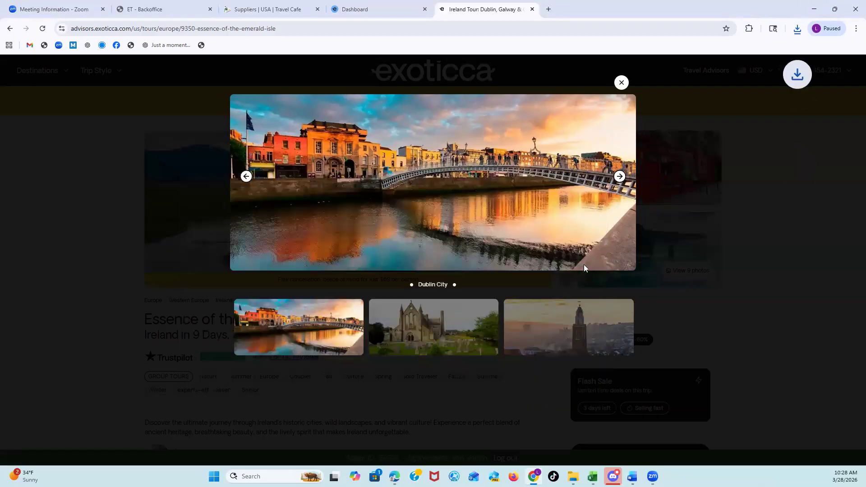
Go to the Kilkenny photo and save it as Kilkenny in the Ireland folder.
click(620, 177)
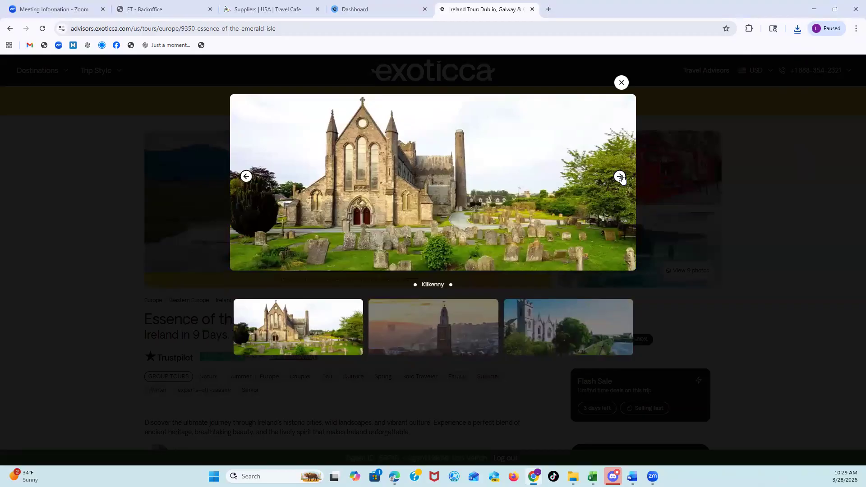
right_click(471, 191)
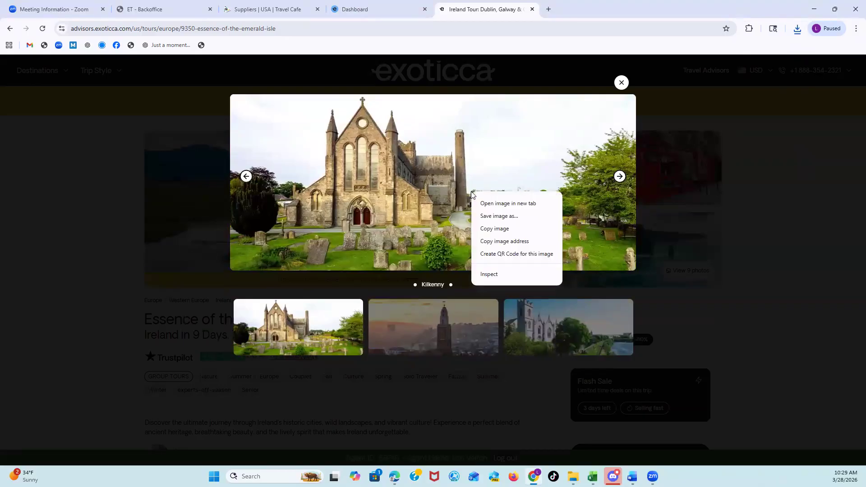
click(499, 213)
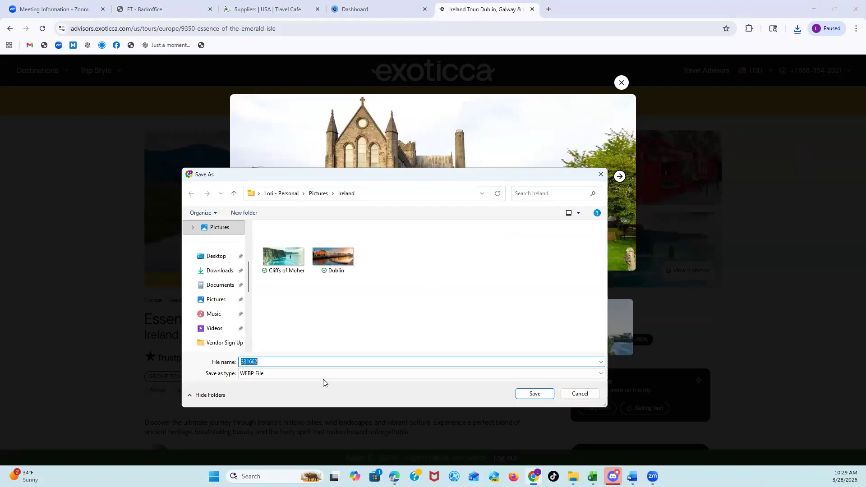
text(Kilk)
drag(374, 183, 359, 178)
text(enny)
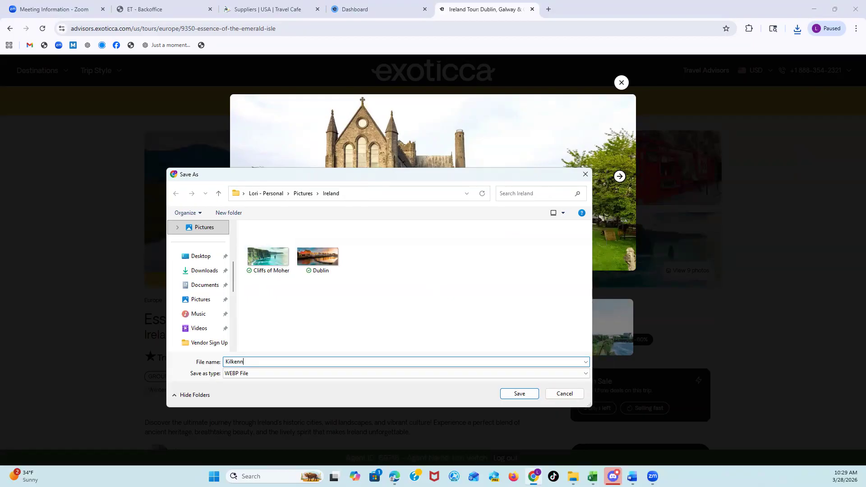
click(519, 394)
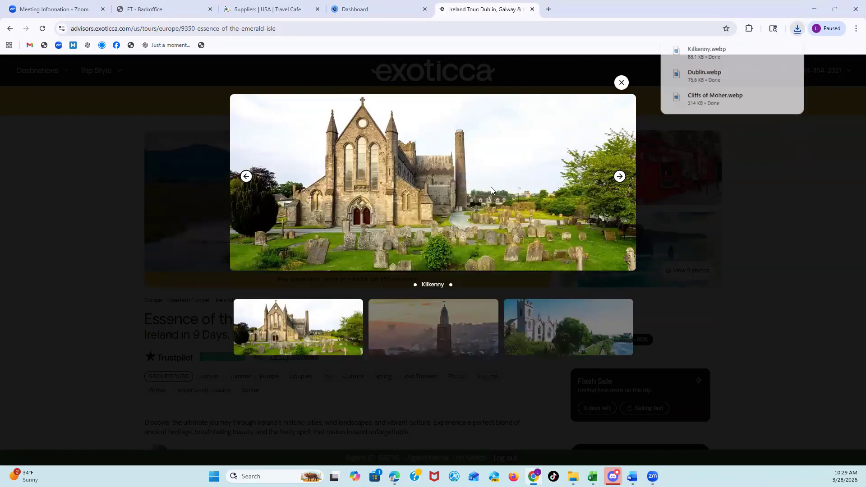
Go to the Cork City photo and save it as Cork City in the Ireland folder.
click(621, 180)
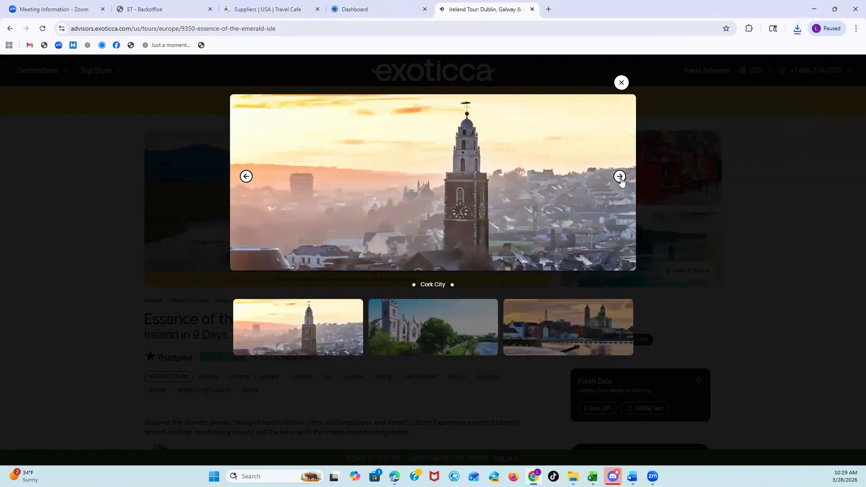
right_click(506, 191)
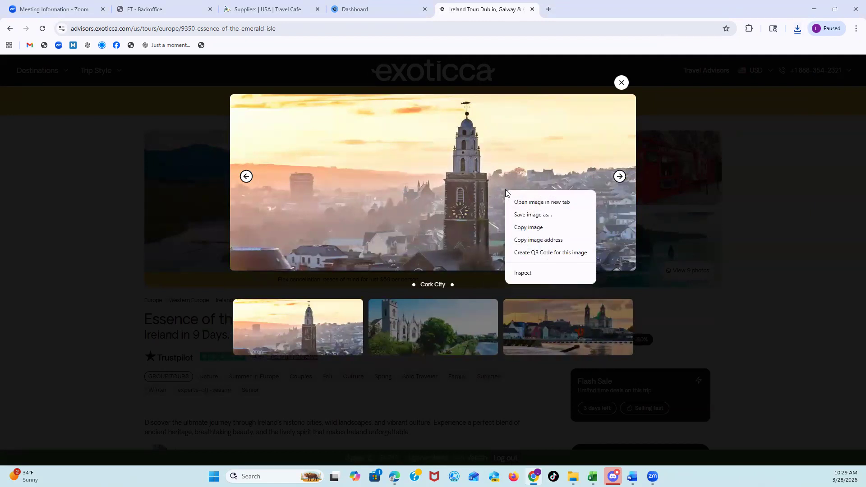
click(539, 215)
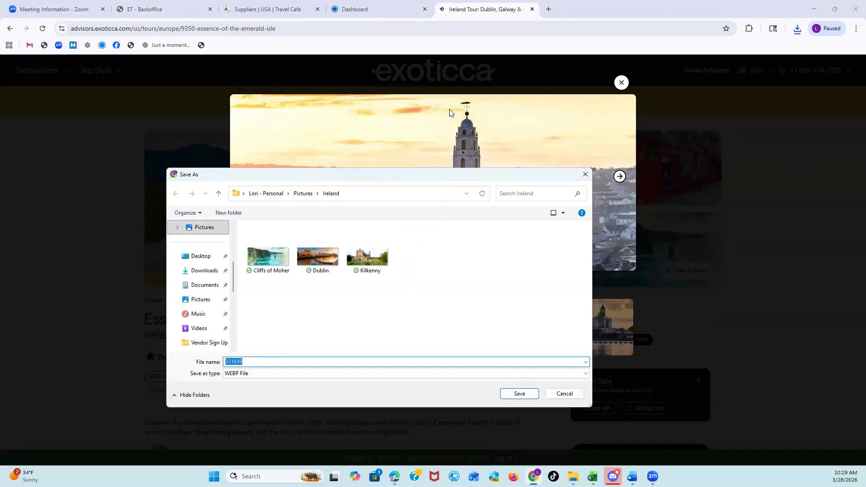
drag(441, 177, 449, 113)
text(Cork City)
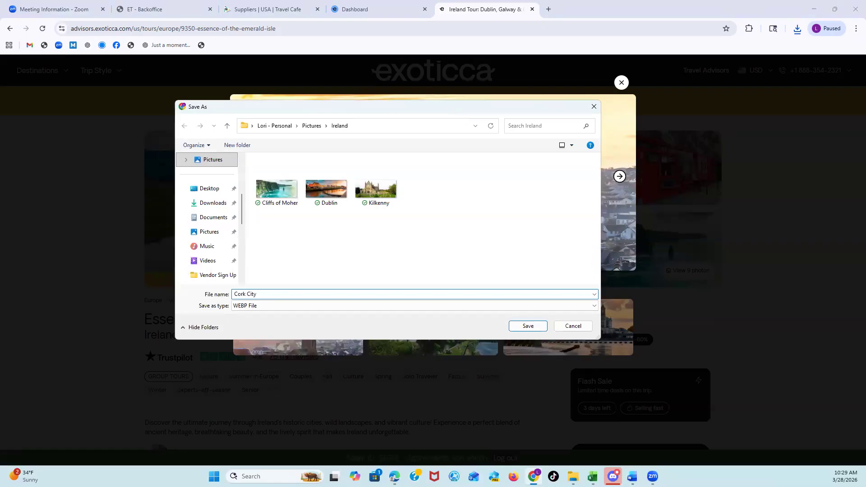
click(527, 326)
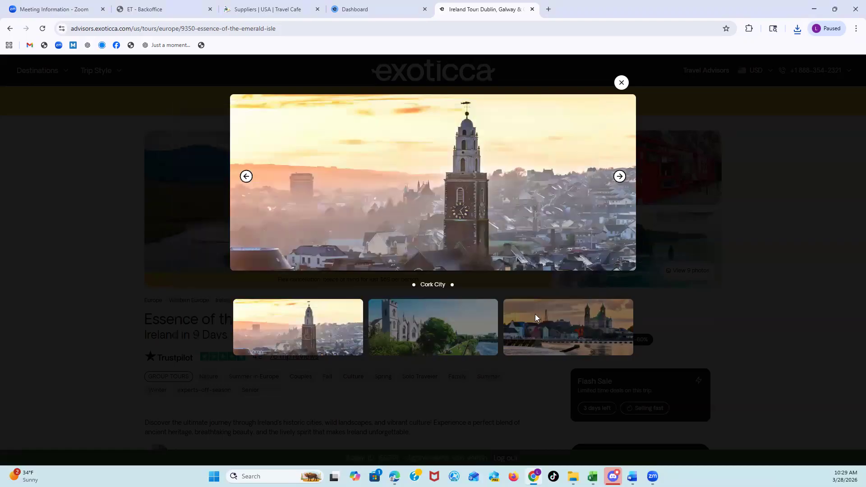
Go to the Galway photo and save it as Galaway in the Ireland folder.
click(619, 178)
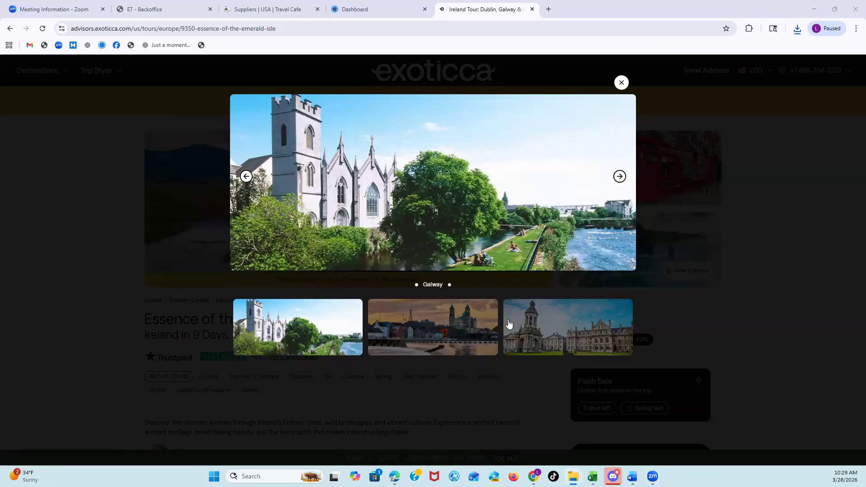
right_click(508, 238)
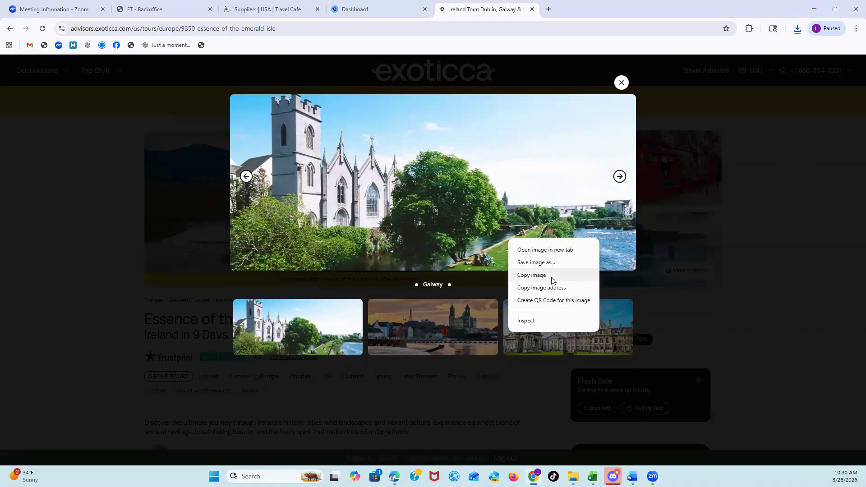
click(531, 276)
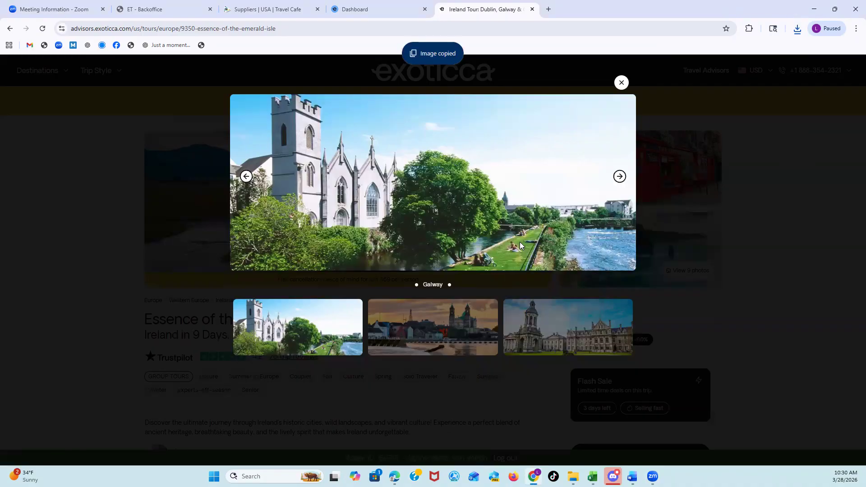
right_click(520, 243)
click(546, 263)
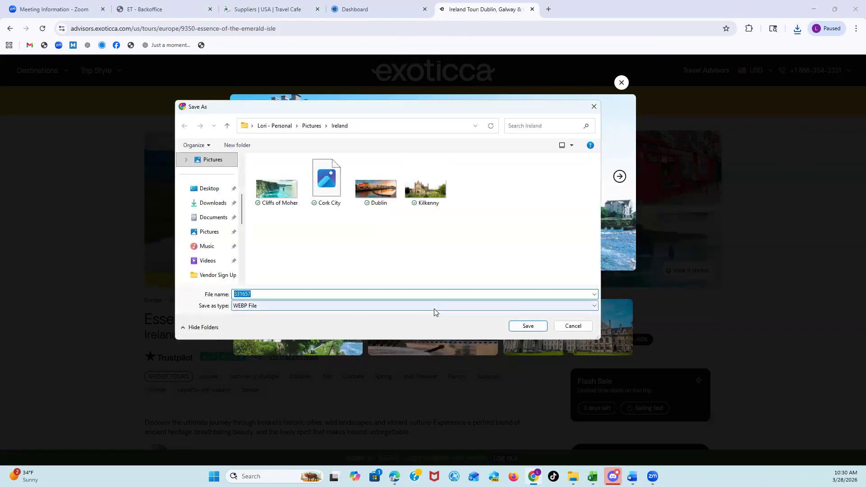
text(Galaway)
key(Return)
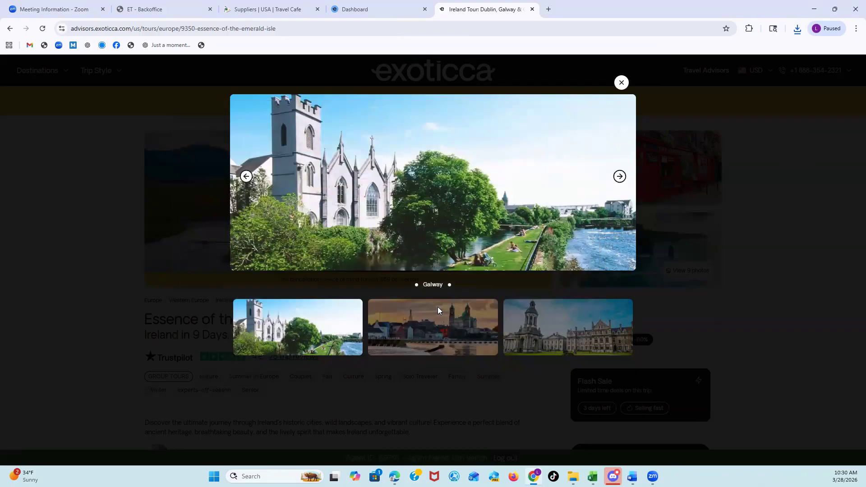
Close the tour's photo gallery and go to the trip highlights and inclusions.
click(622, 83)
scroll(129, 366, down, 5)
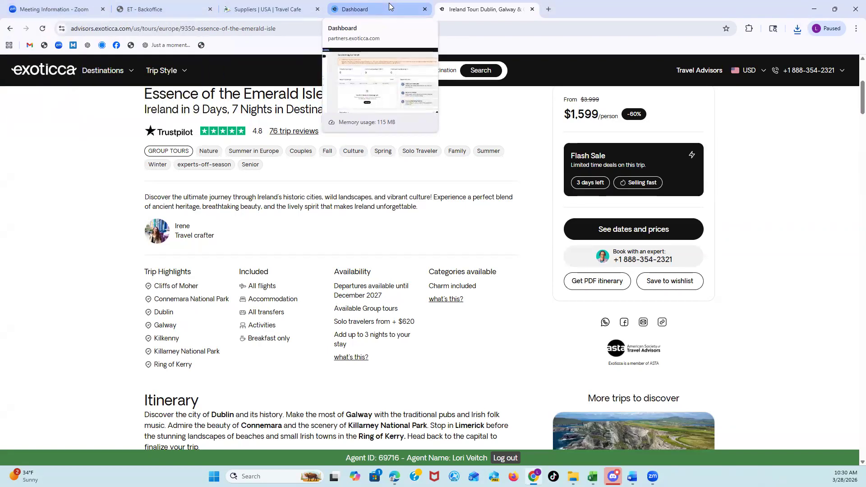
click(549, 9)
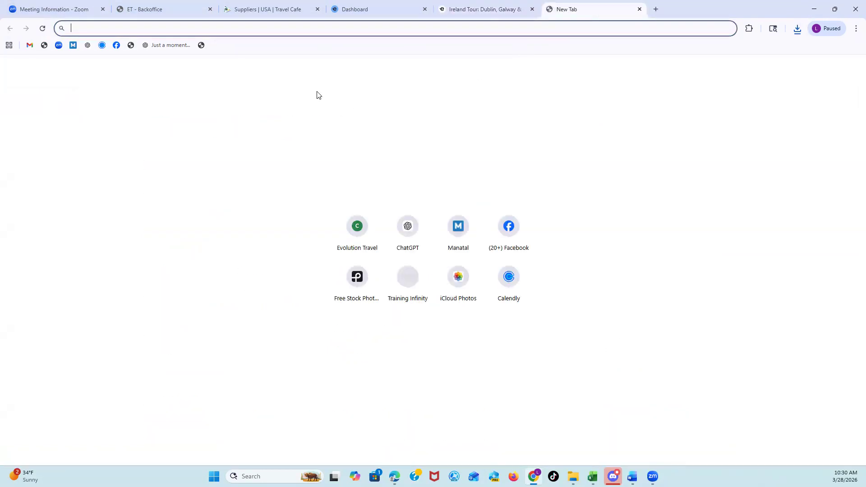
click(45, 45)
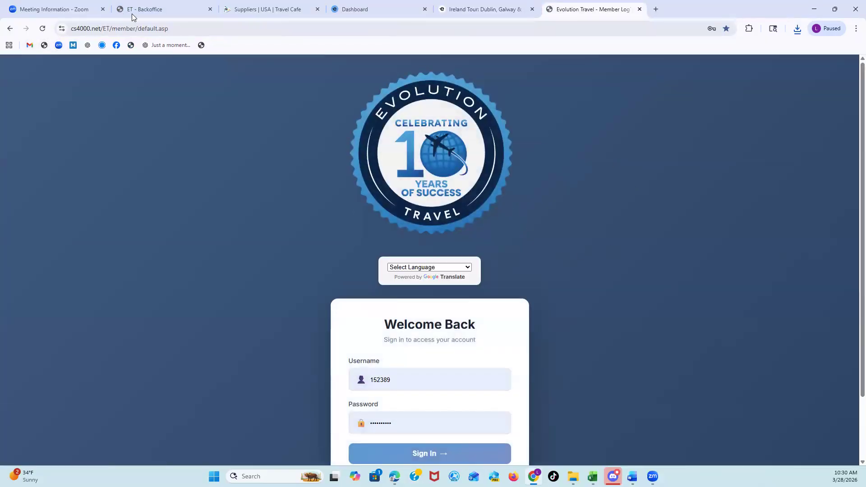
click(640, 9)
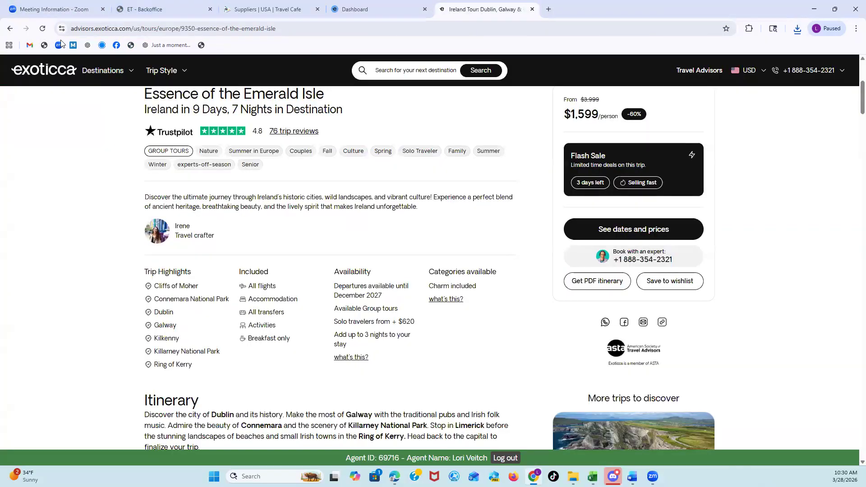
Switch to ChatGPT and request text layovers for an Ireland mockbooking reel being made today.
click(89, 46)
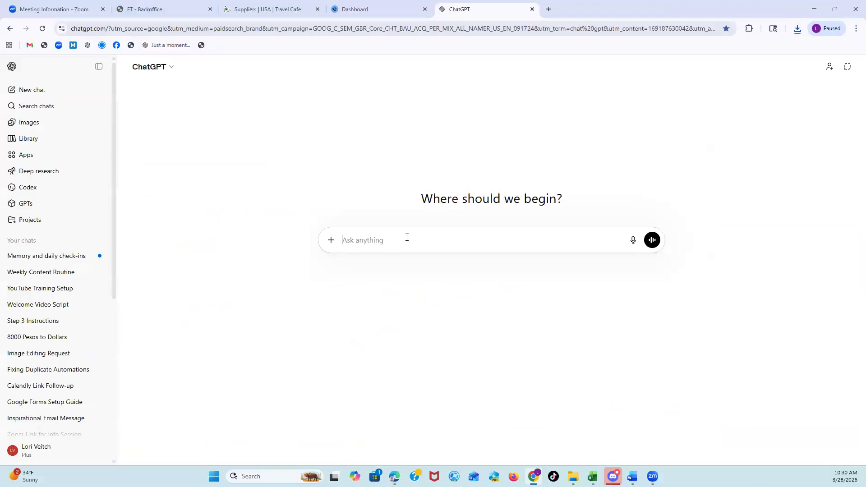
text(Hello Liora, I need to do a mockbooking )
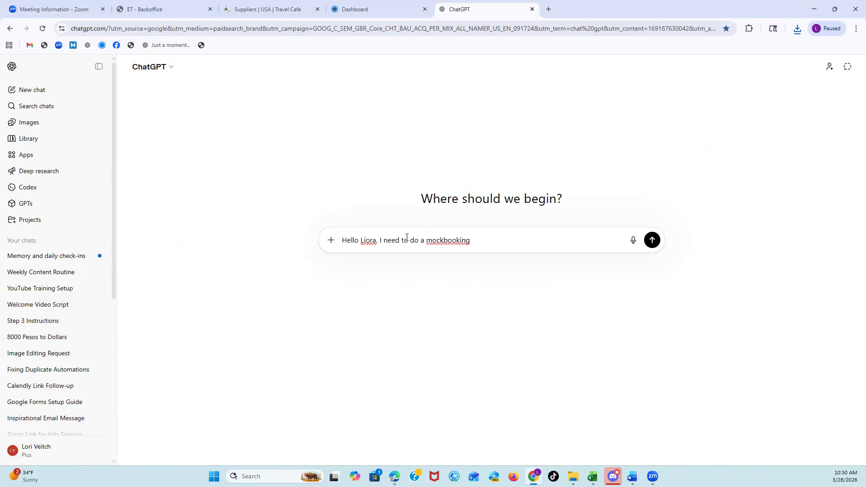
text(today for Ireland I need to do it as a reel so I need text layovers a com)
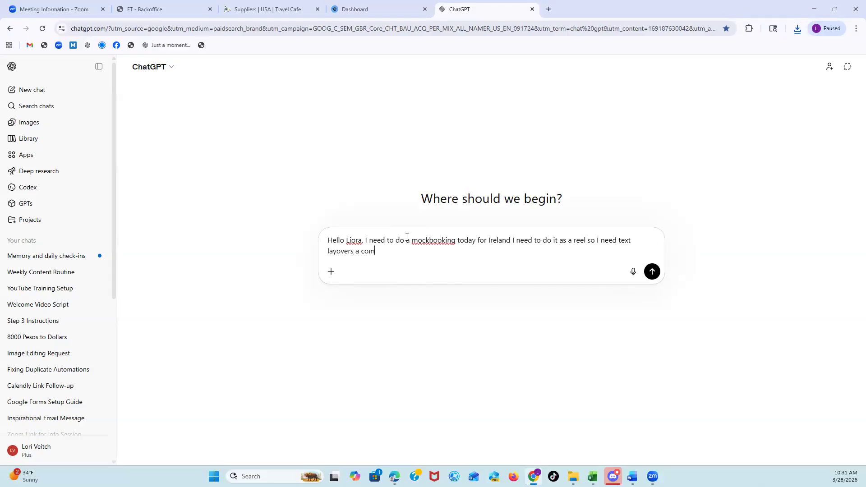
text(for my reel)
key(Return)
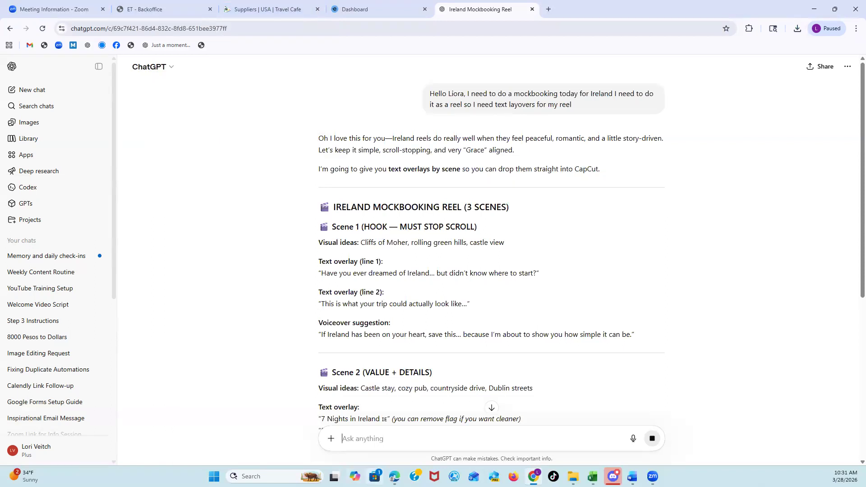
Switch to the blank Canva mobile video design and move the Ireland folder window out of its way.
click(405, 458)
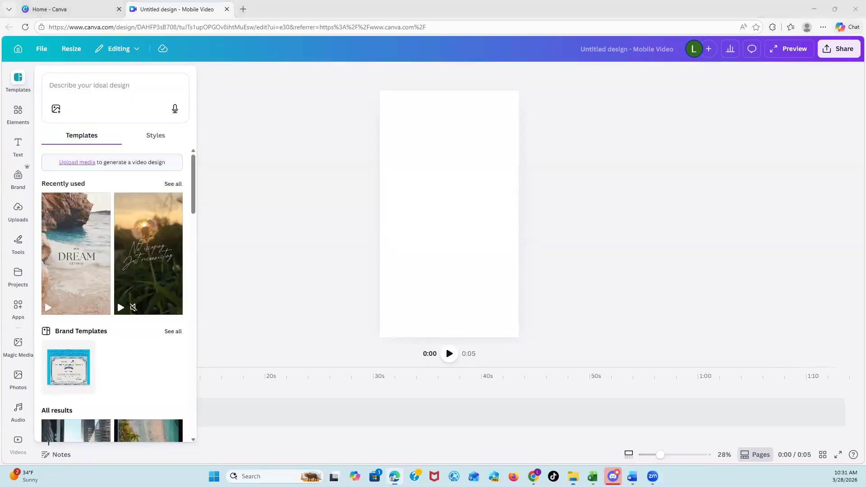
key(alt+Tab)
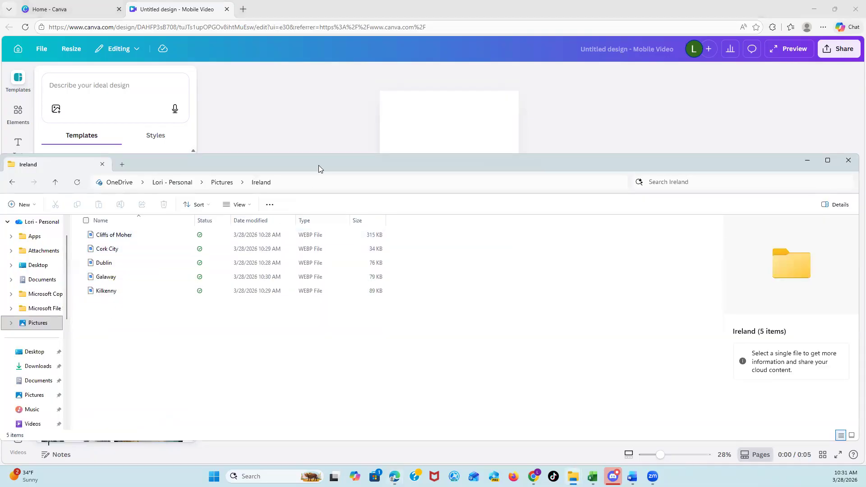
drag(319, 165, 319, 486)
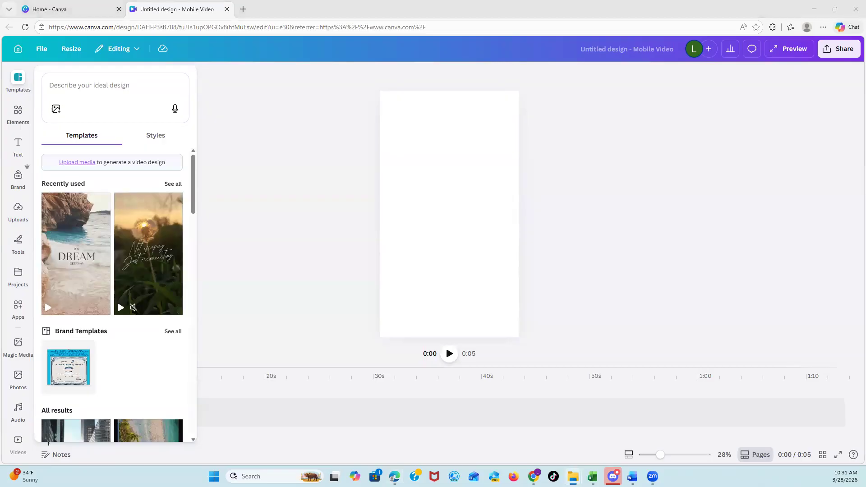
key(alt+Tab)
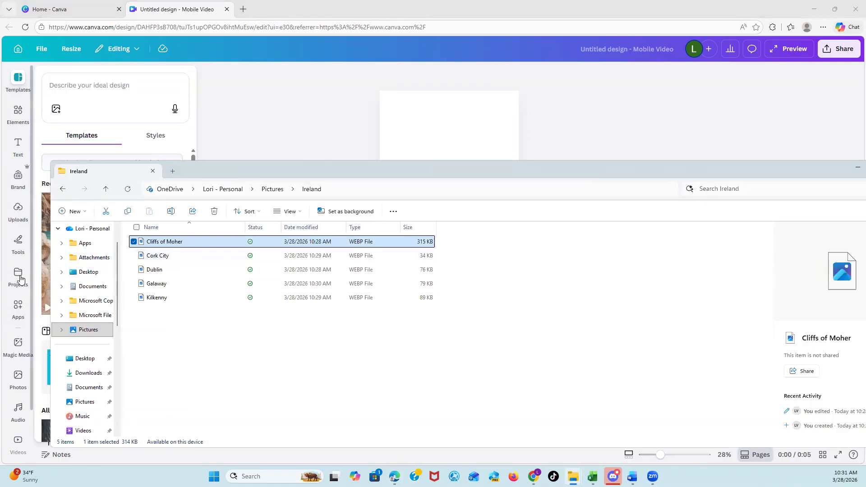
drag(342, 166, 865, 181)
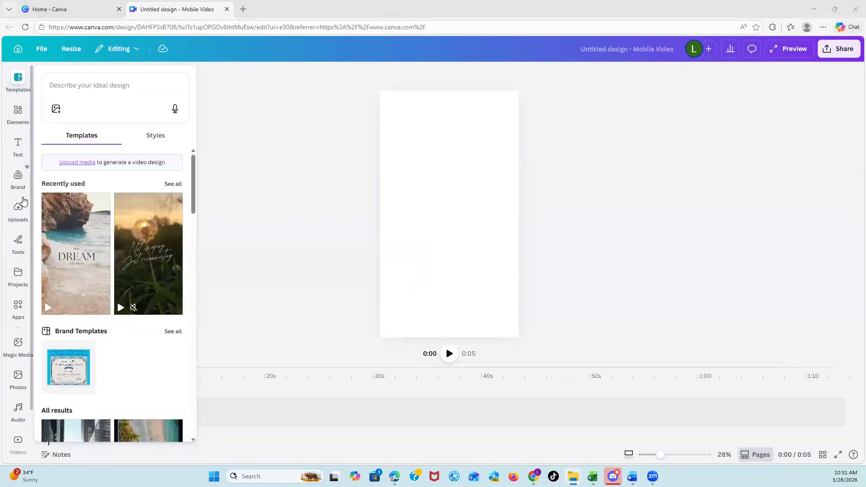
Start a file upload in the Canva design and browse to the Ireland folder inside Pictures.
click(15, 215)
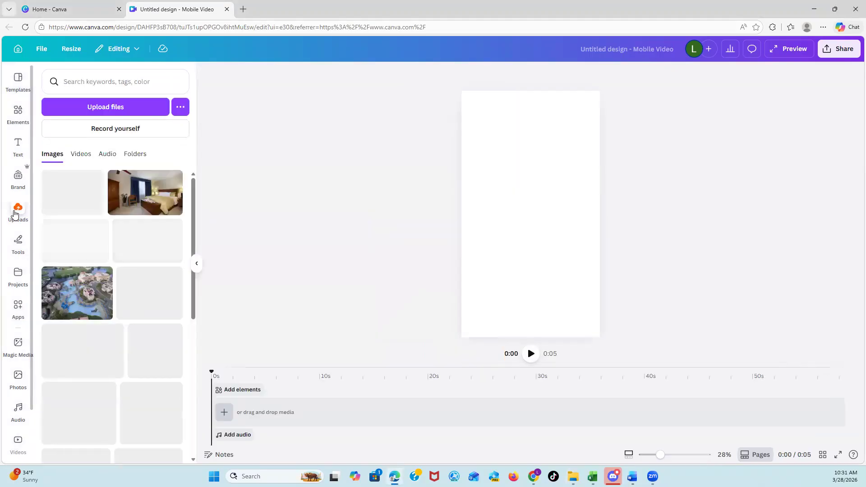
click(107, 115)
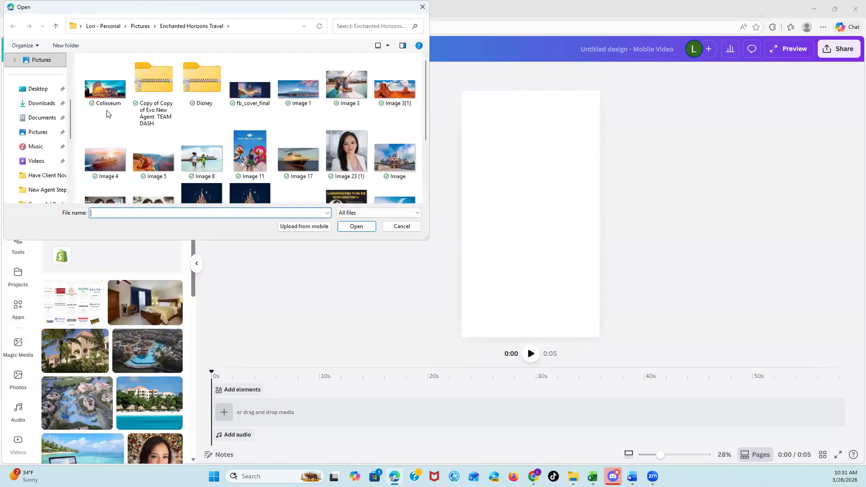
scroll(135, 114, down, 3)
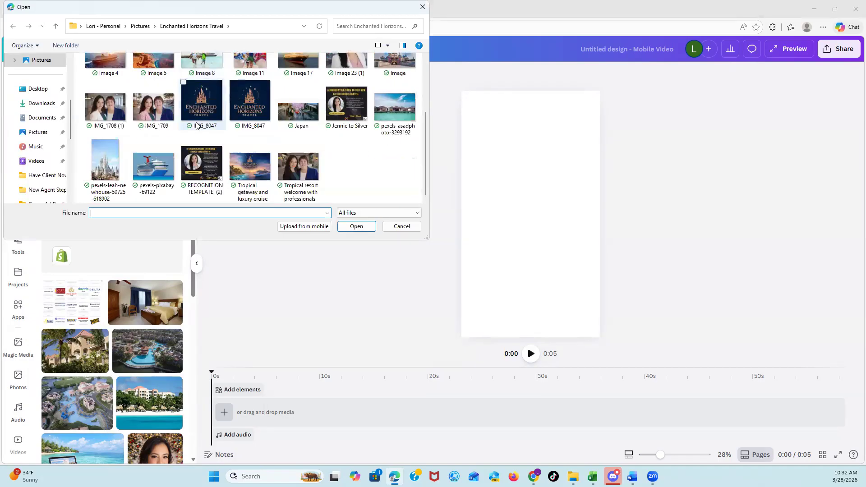
scroll(197, 129, up, 3)
click(49, 138)
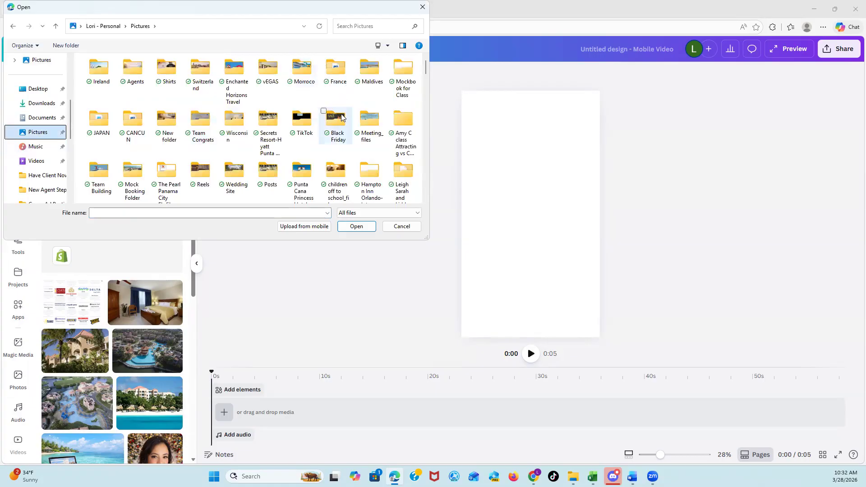
scroll(332, 129, down, 1)
scroll(333, 130, down, 1)
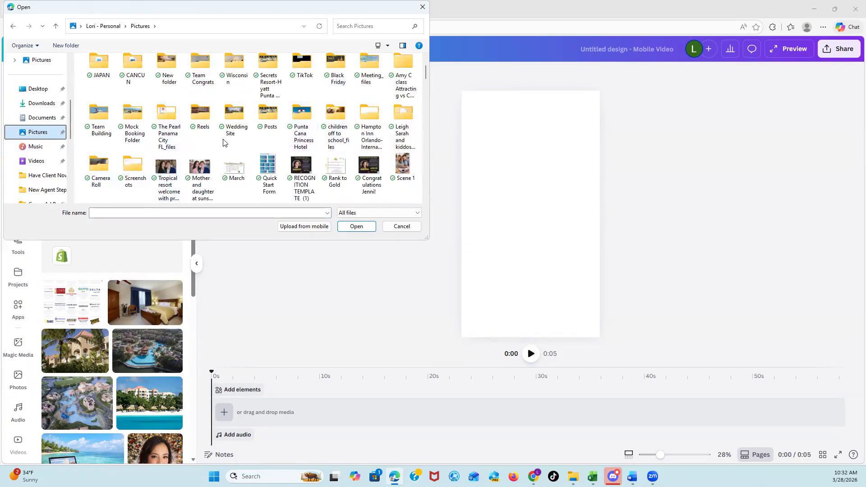
scroll(223, 143, up, 1)
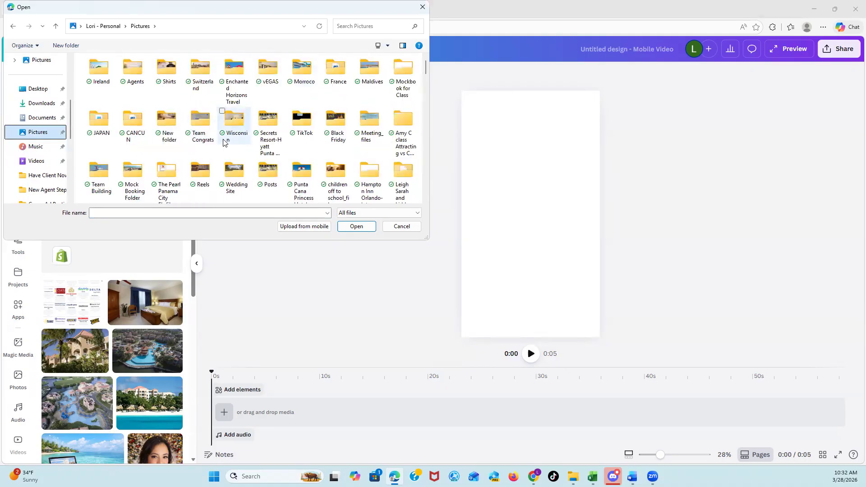
double_click(99, 75)
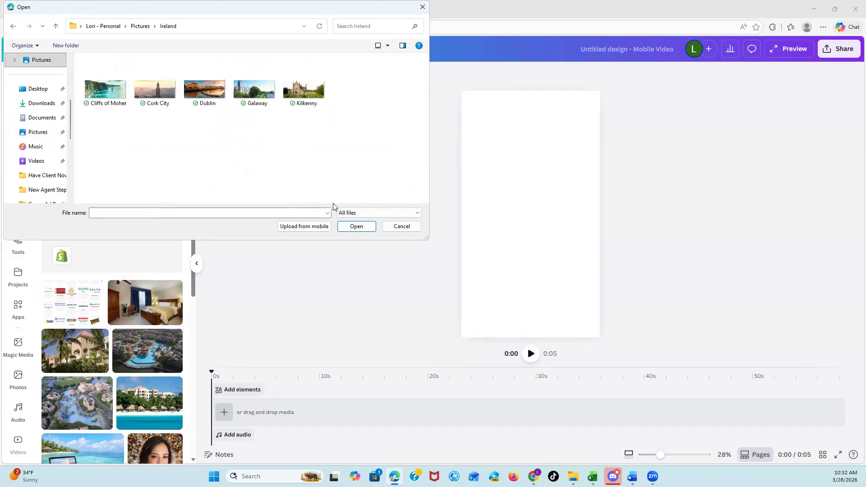
Upload the Cliffs of Moher, Cork City, Dublin, Galaway and Kilkenny photos together.
click(114, 94)
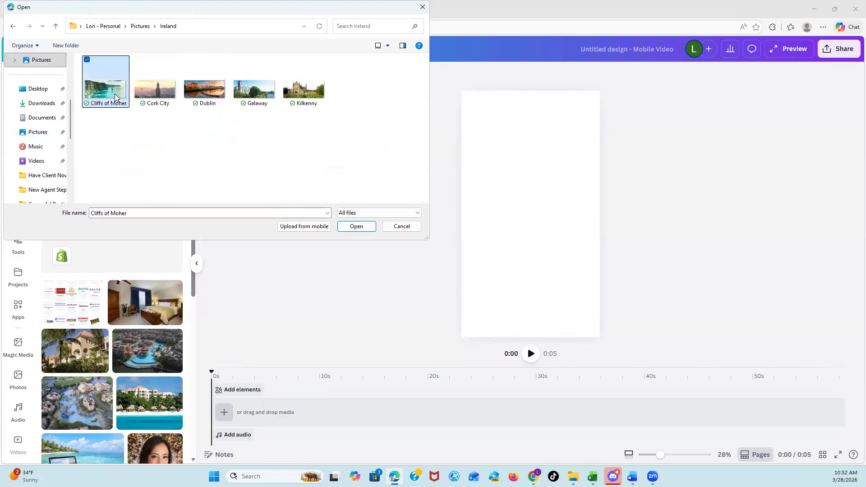
shift+click(302, 106)
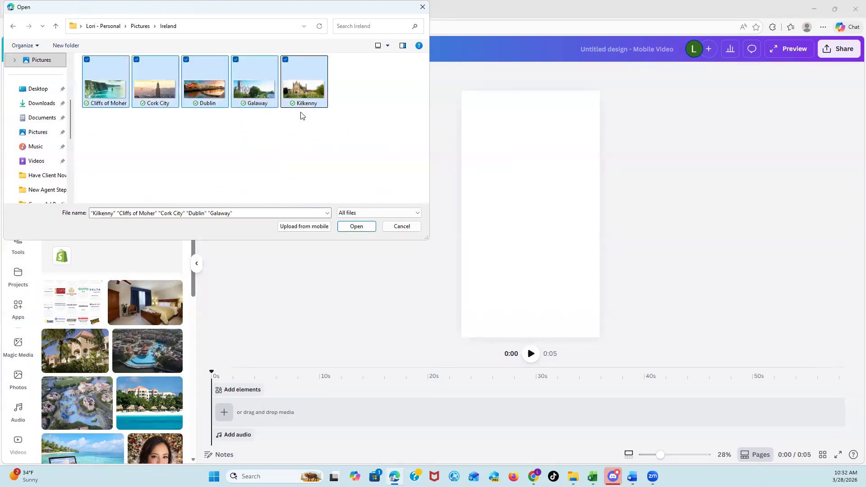
click(356, 226)
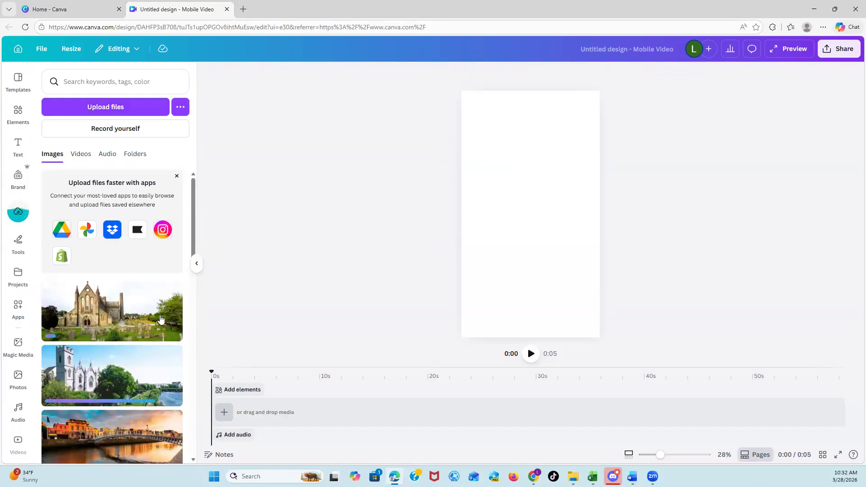
Set the uploaded Cliffs of Moher photo as the page background and extend its clip to about 18.1 seconds.
scroll(162, 316, down, 4)
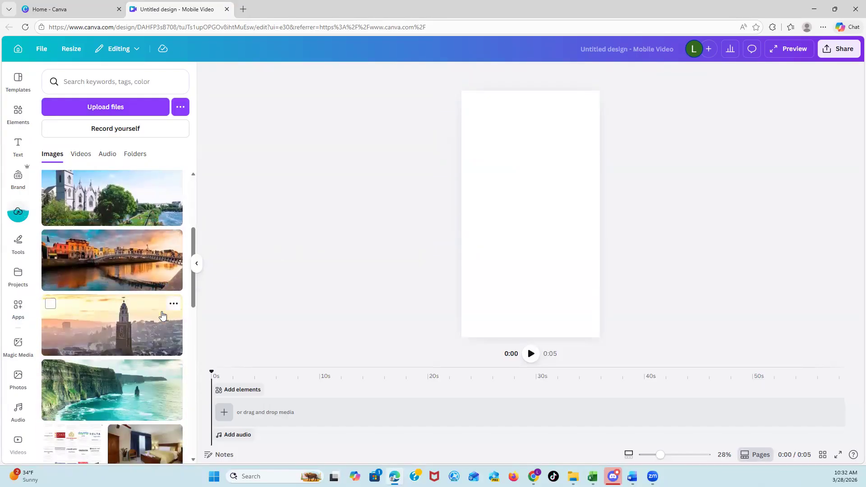
scroll(163, 315, up, 2)
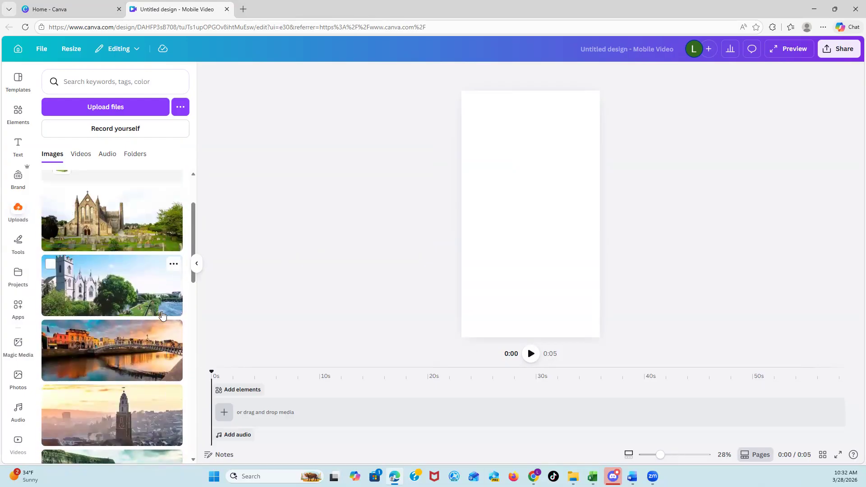
scroll(147, 316, down, 2)
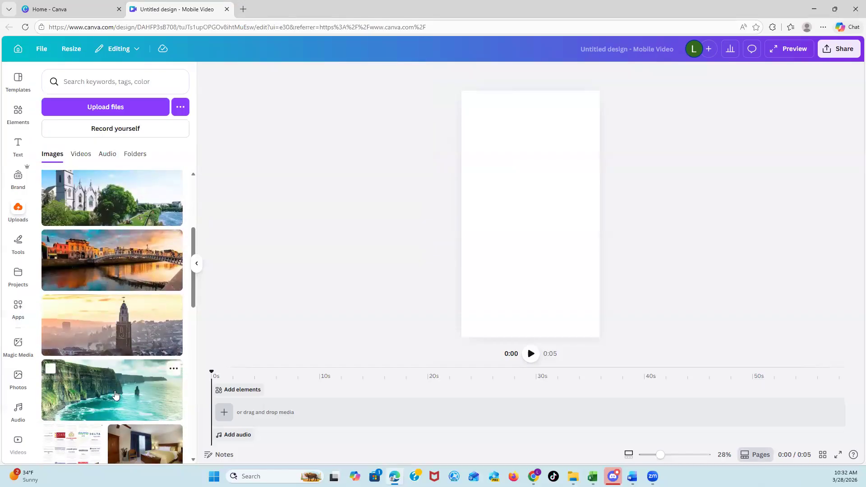
drag(113, 396, 562, 299)
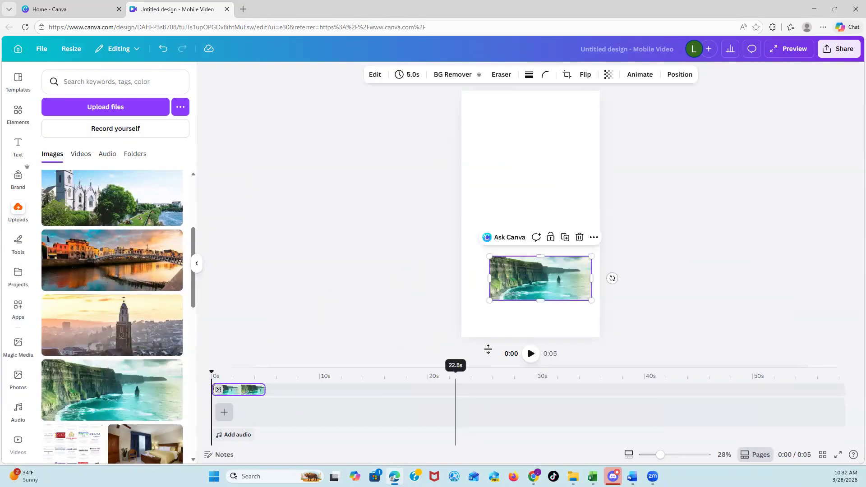
right_click(546, 288)
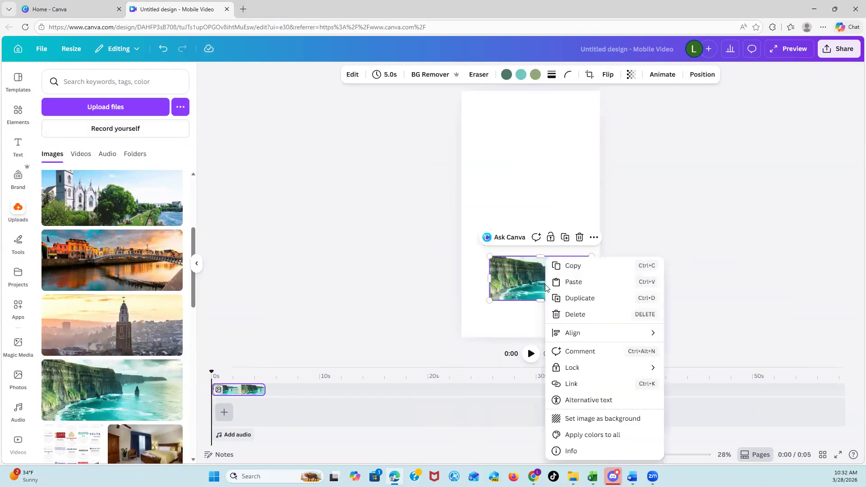
click(598, 419)
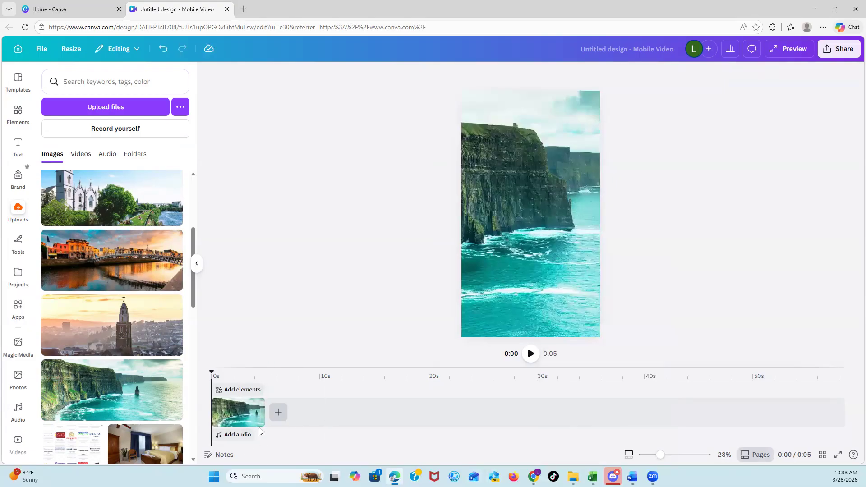
drag(260, 418, 403, 416)
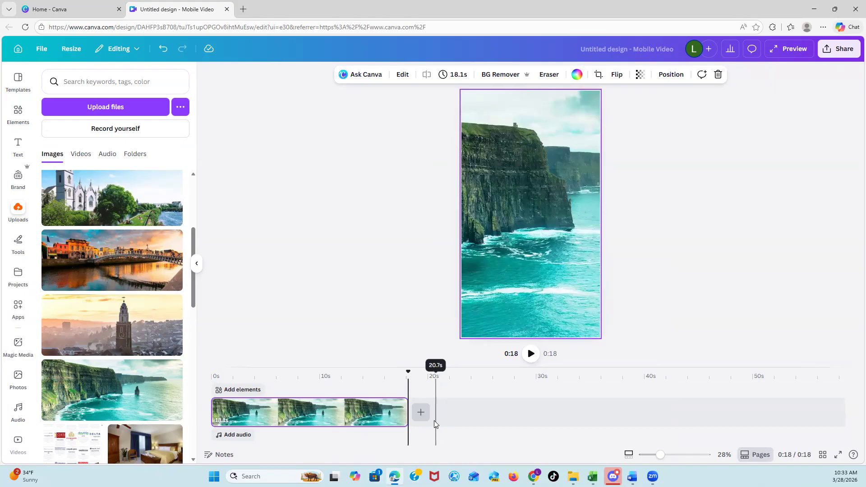
Add a blank scene after the Cliffs of Moher clip and fill it with the Cork City photo.
click(420, 414)
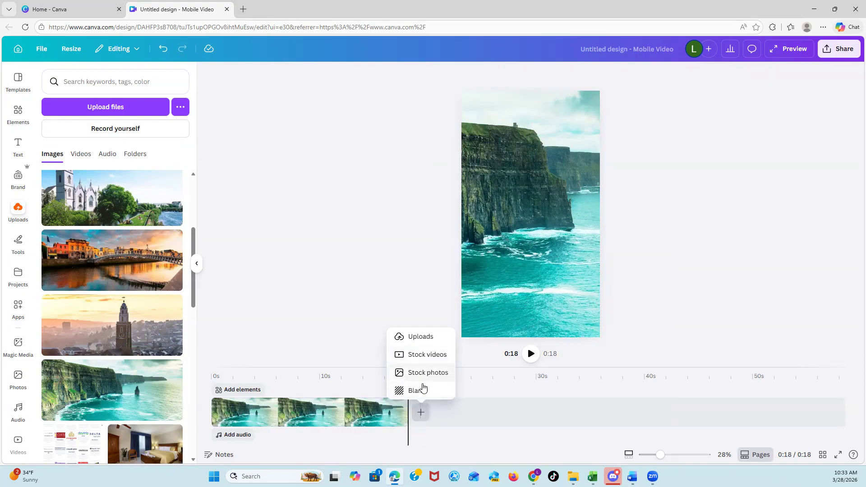
click(421, 414)
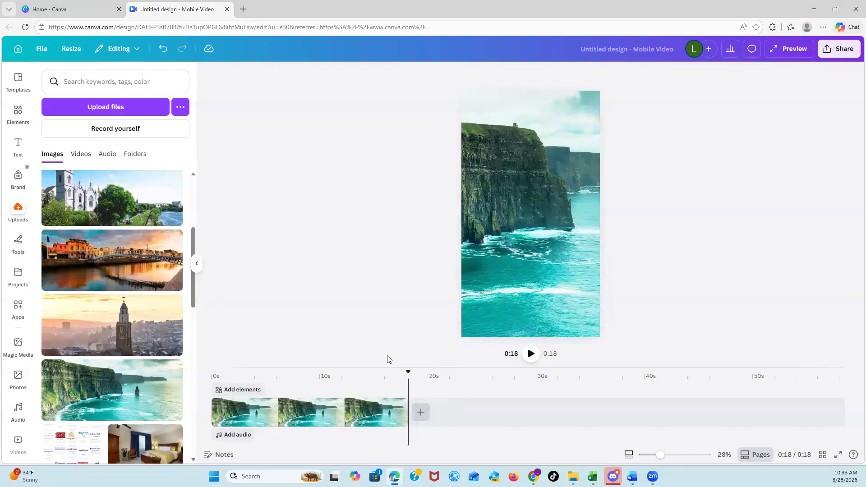
click(421, 415)
click(422, 415)
click(422, 412)
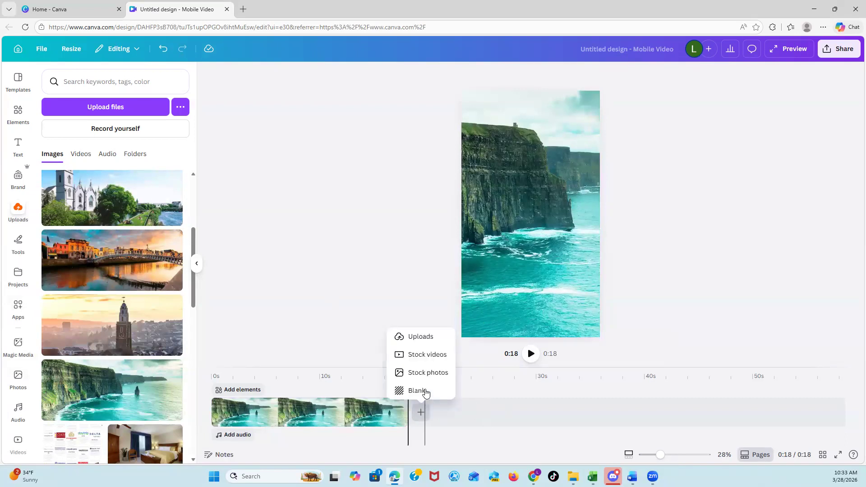
click(429, 355)
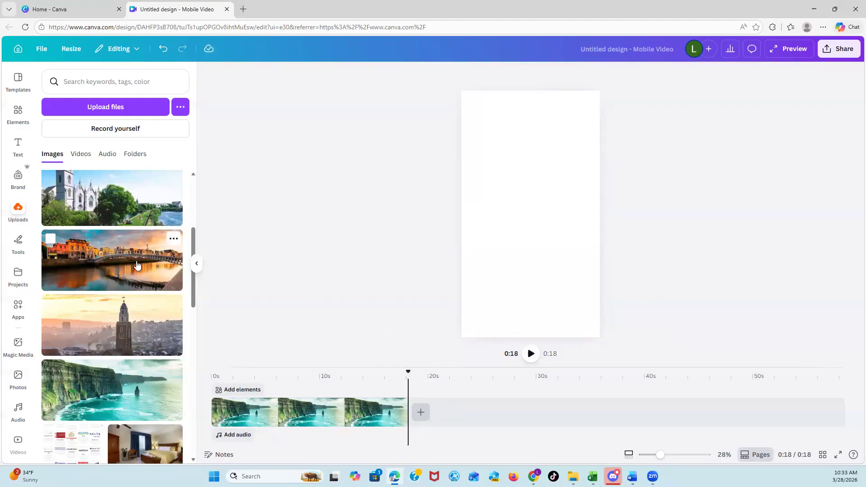
click(119, 327)
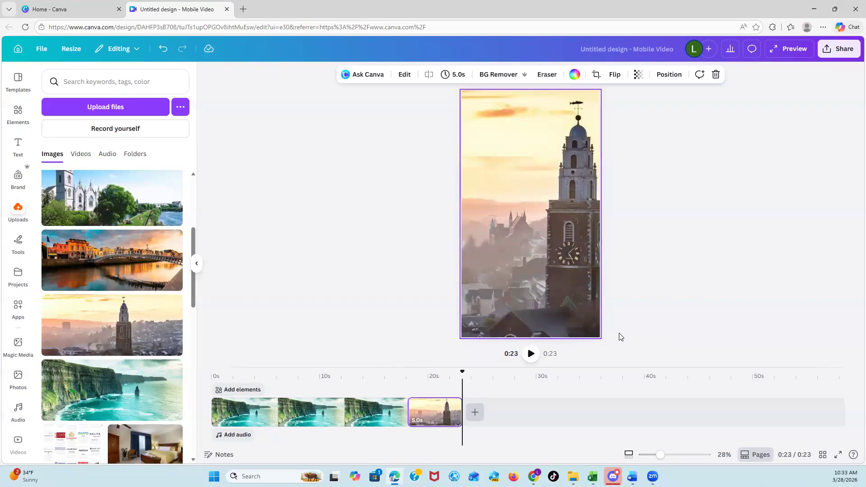
Extend the Cork City clip to about 18.2 seconds and add a scene after it with the riverside church photo.
drag(461, 413, 604, 418)
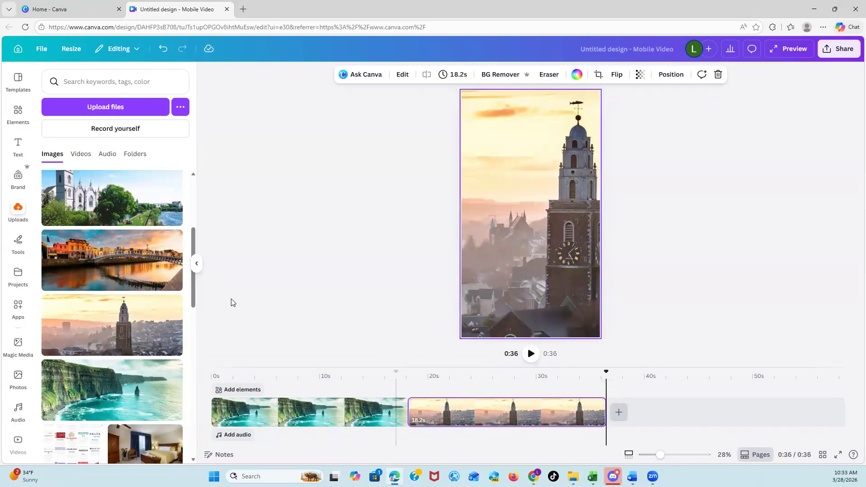
click(620, 413)
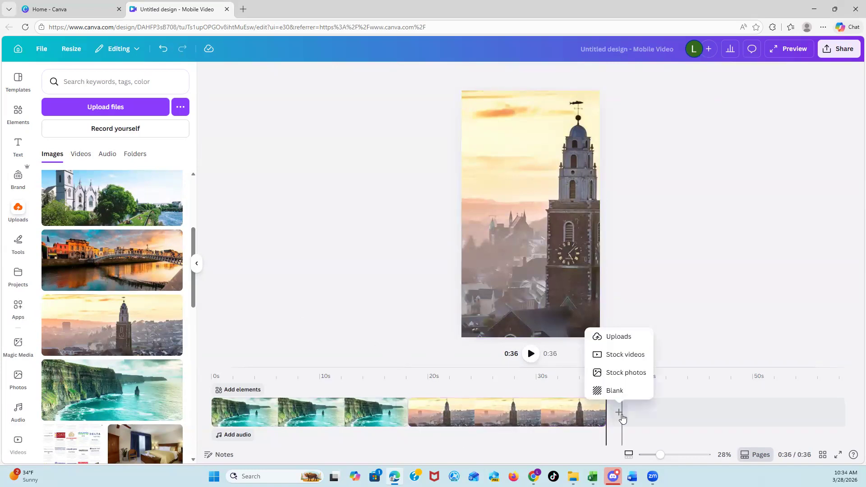
click(630, 342)
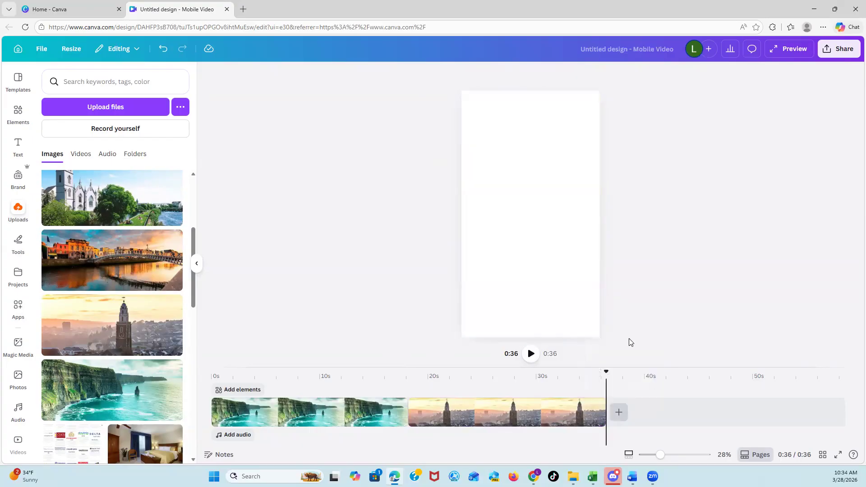
click(126, 197)
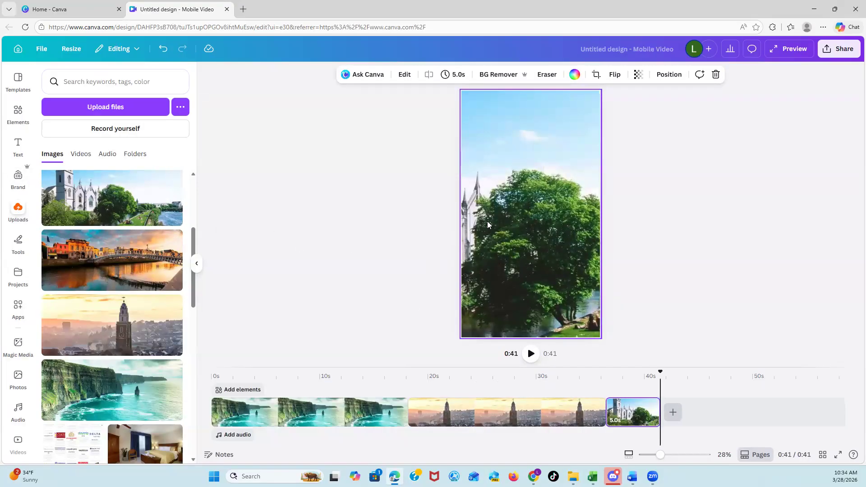
click(678, 79)
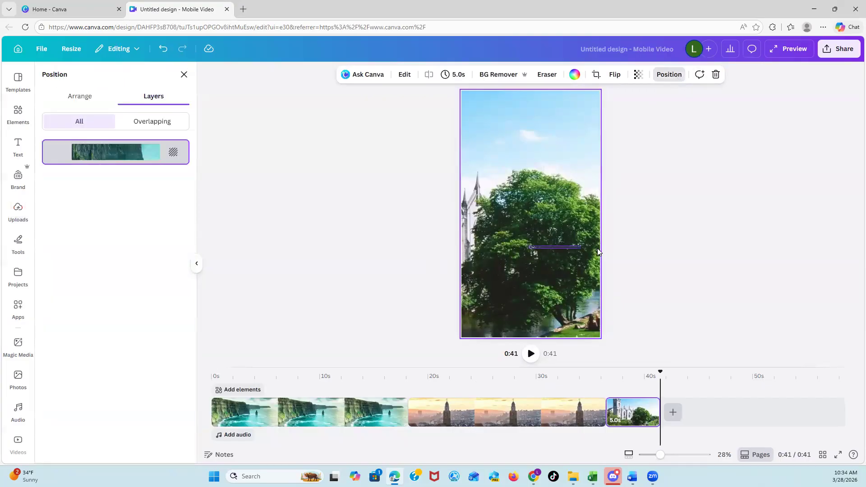
drag(598, 252, 548, 232)
click(609, 159)
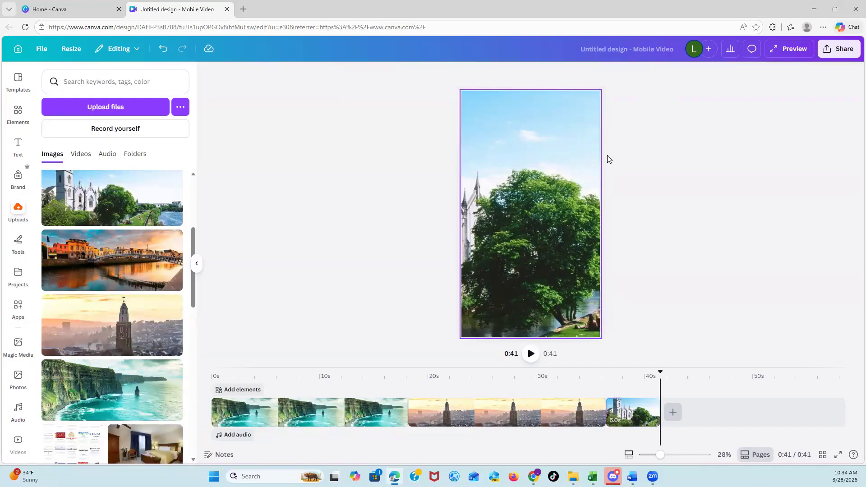
click(540, 195)
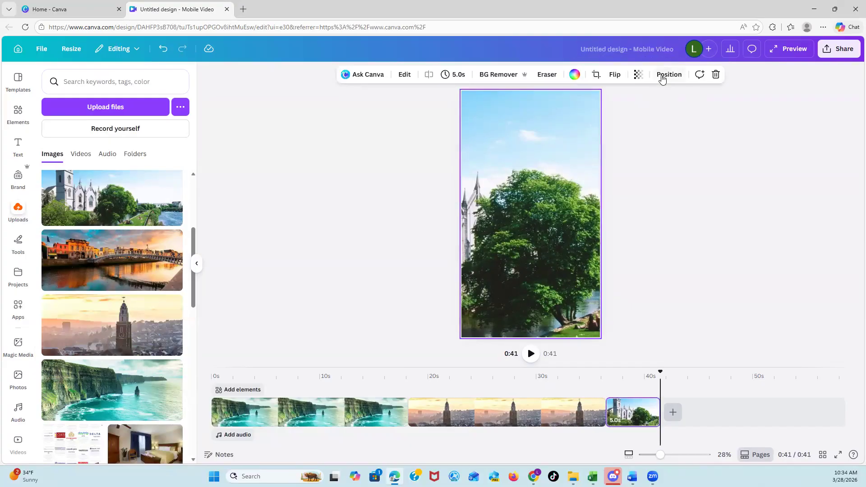
click(597, 74)
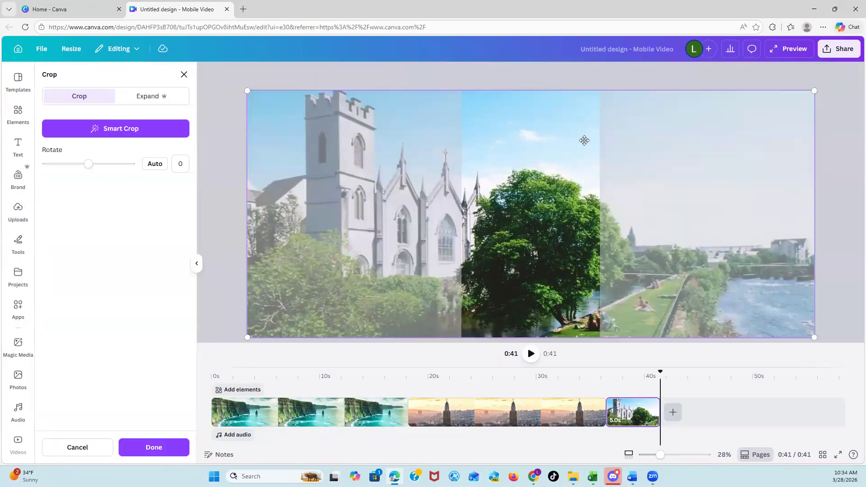
drag(519, 271, 644, 271)
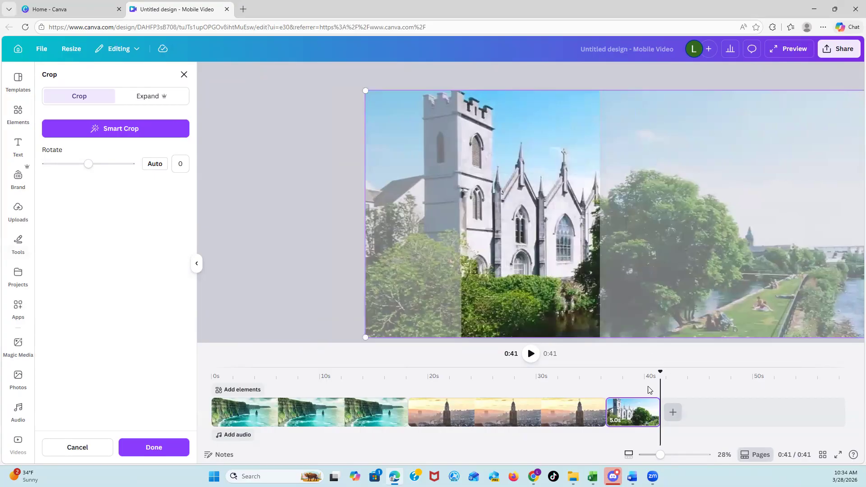
click(620, 362)
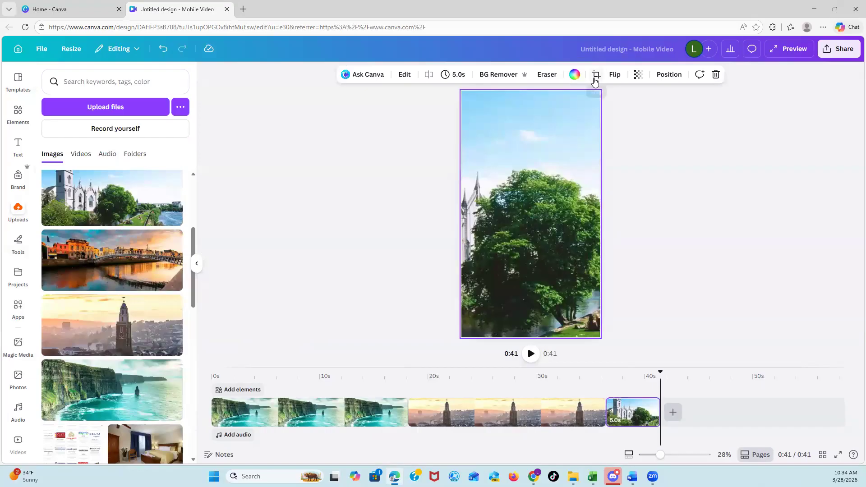
Crop the riverside church photo with Smart Crop so the church and tree share the frame, and apply it.
click(596, 77)
drag(564, 189, 710, 200)
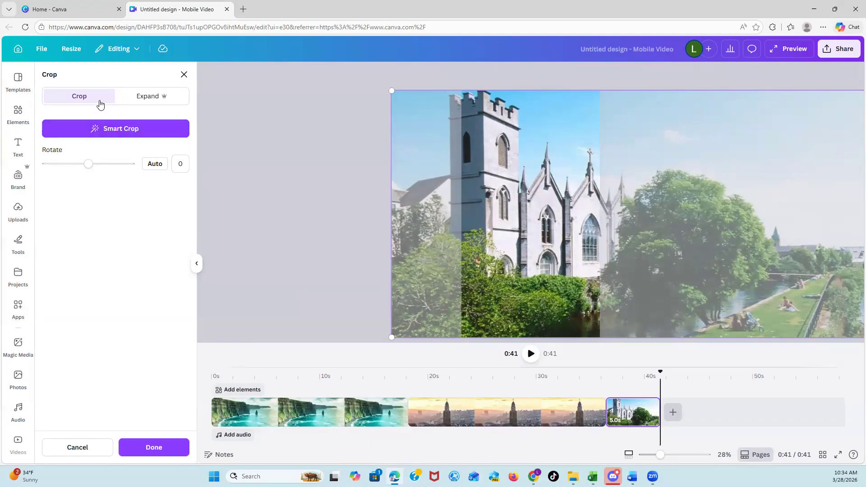
click(107, 129)
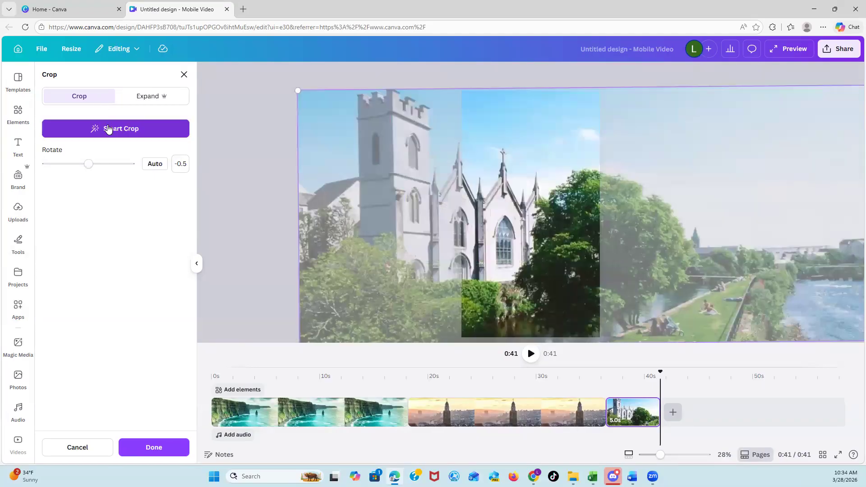
click(167, 448)
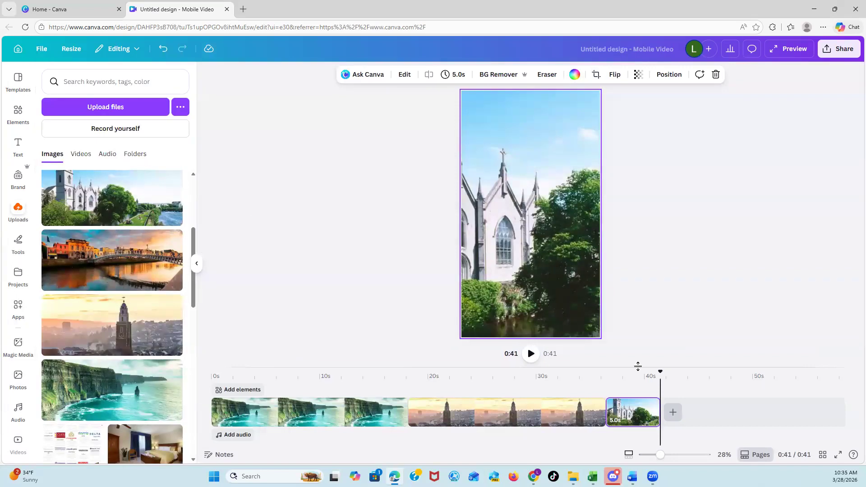
Extend the church clip to about 17.2 seconds and add a scene after it with the Dublin bridge photo.
drag(659, 412, 790, 412)
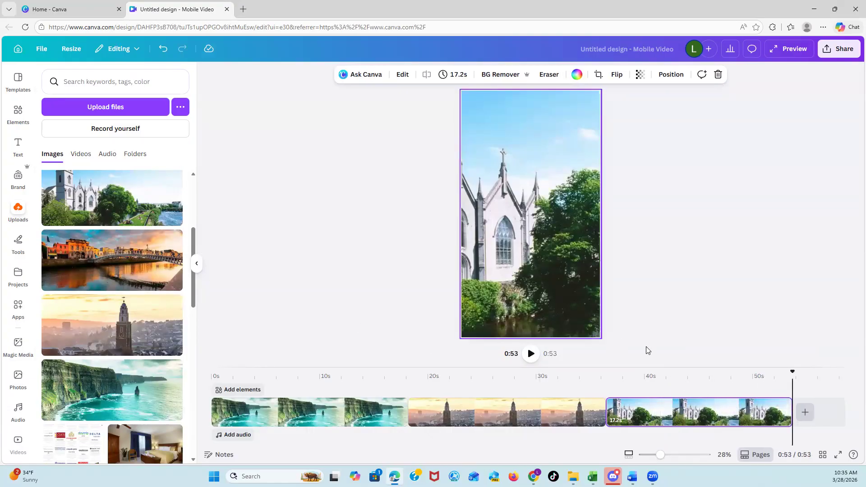
click(804, 413)
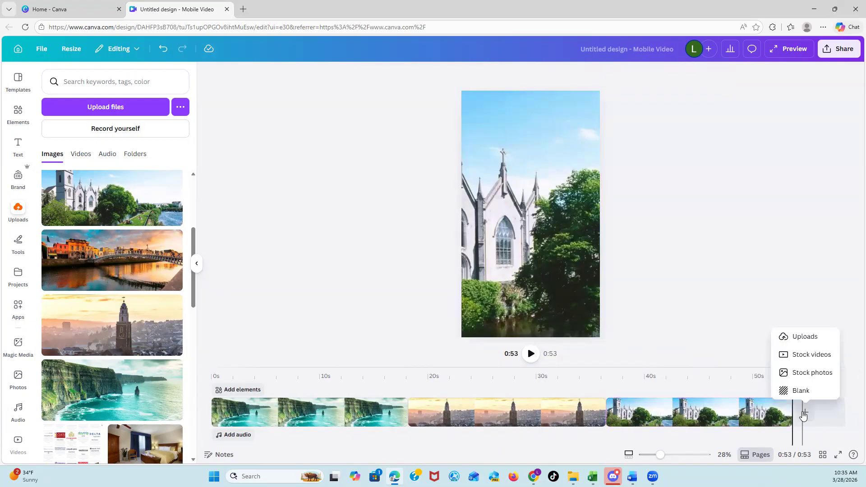
click(805, 336)
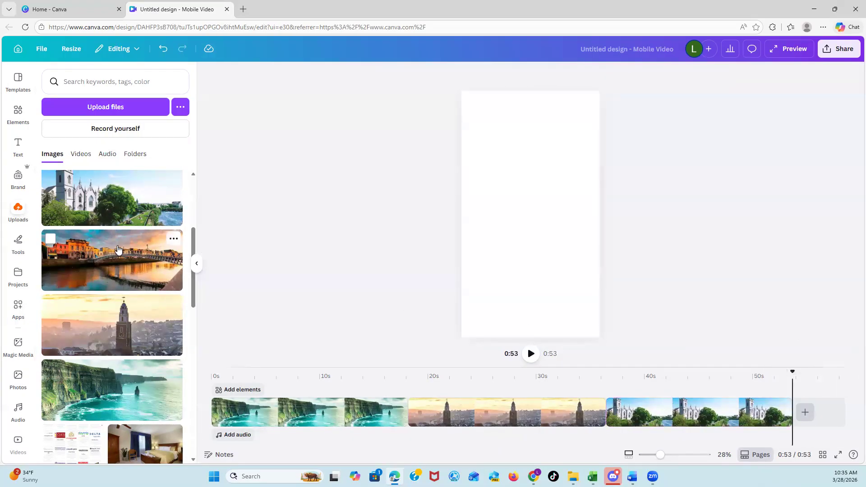
click(111, 258)
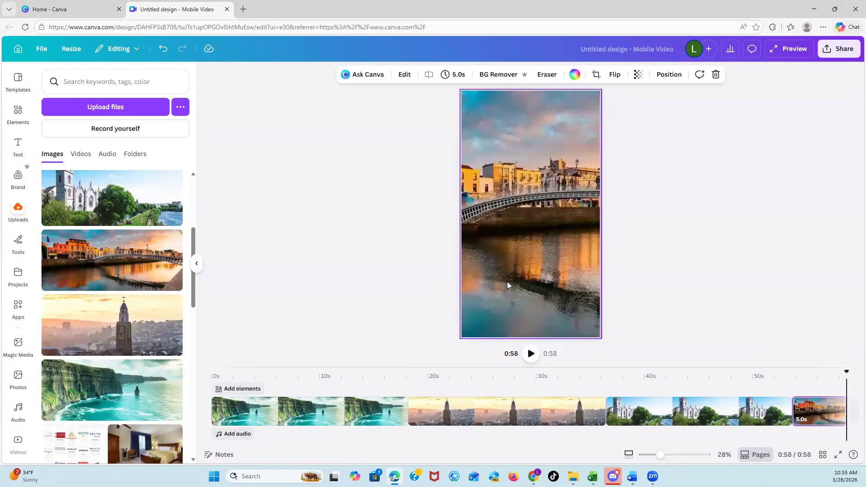
Shift the Dublin photo's crop to frame the middle of the bridge and its orange reflections, and apply it.
click(596, 75)
drag(552, 196, 464, 194)
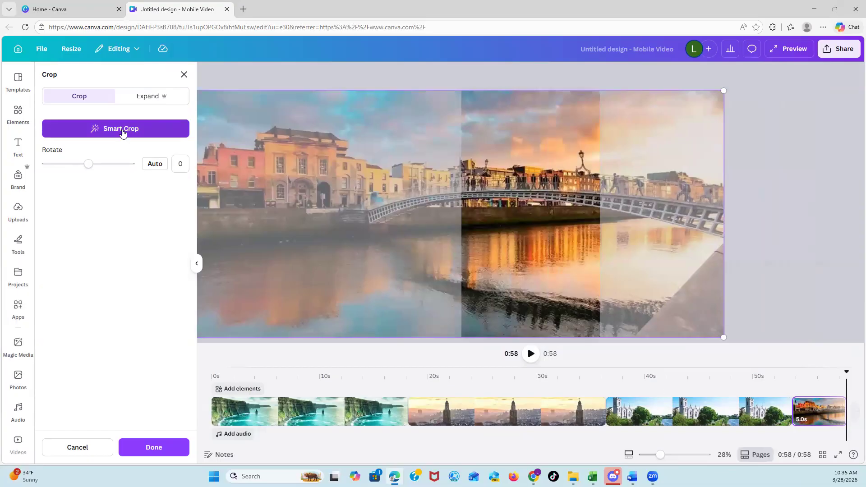
click(163, 449)
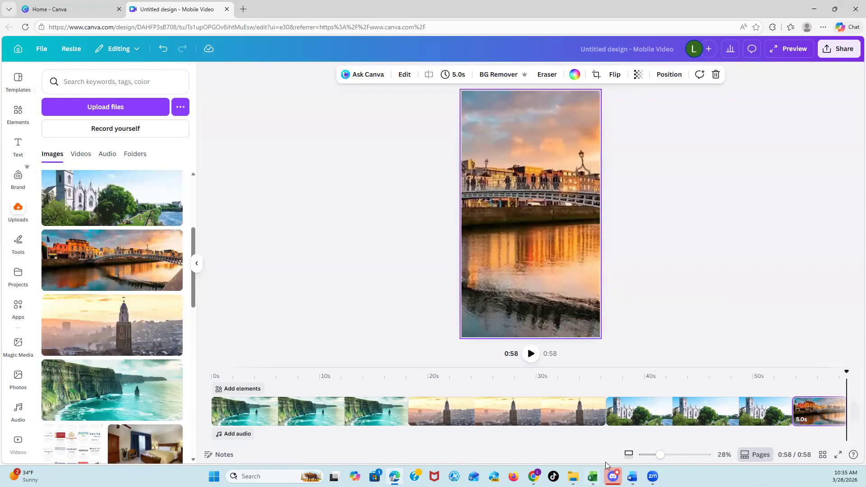
Extend the Dublin bridge clip to about 18.4 seconds on the timeline.
drag(580, 444, 714, 444)
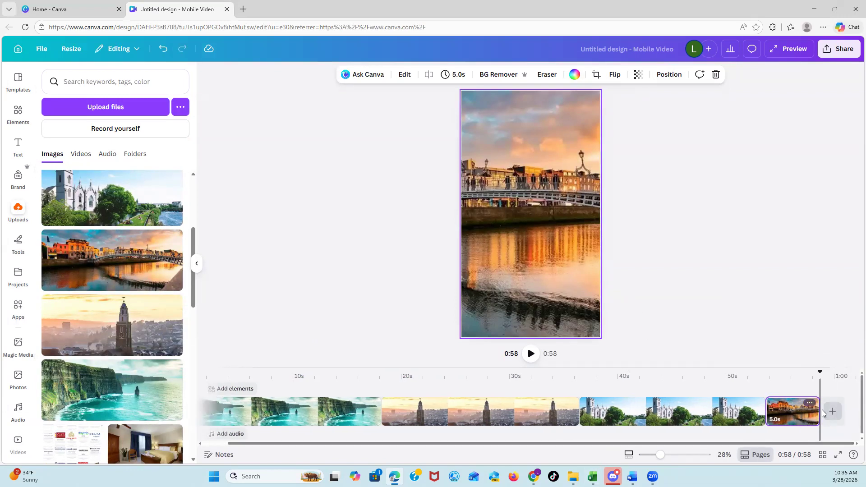
mouse_move(820, 417)
mouse_down()
mouse_move(835, 416)
mouse_move(789, 416)
mouse_move(831, 411)
mouse_up()
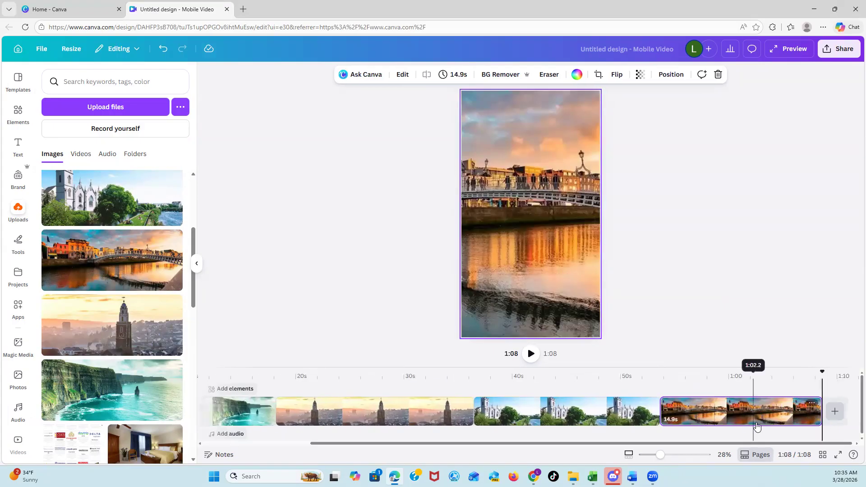
click(695, 441)
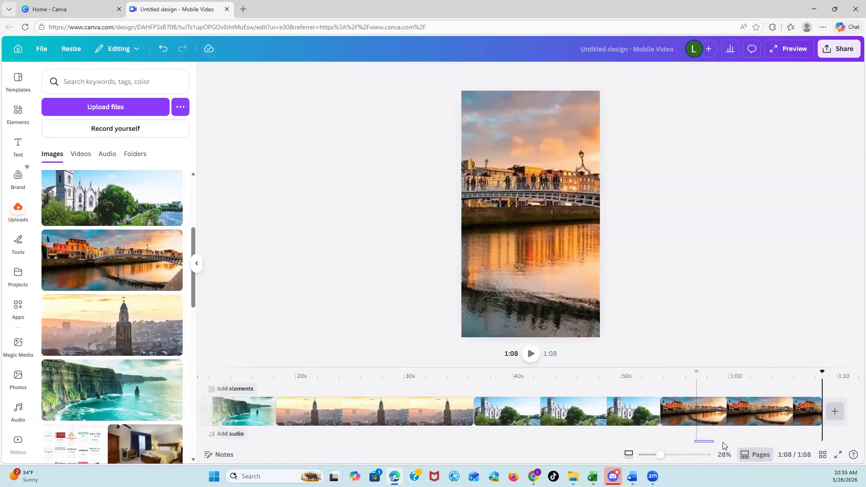
drag(824, 416, 821, 418)
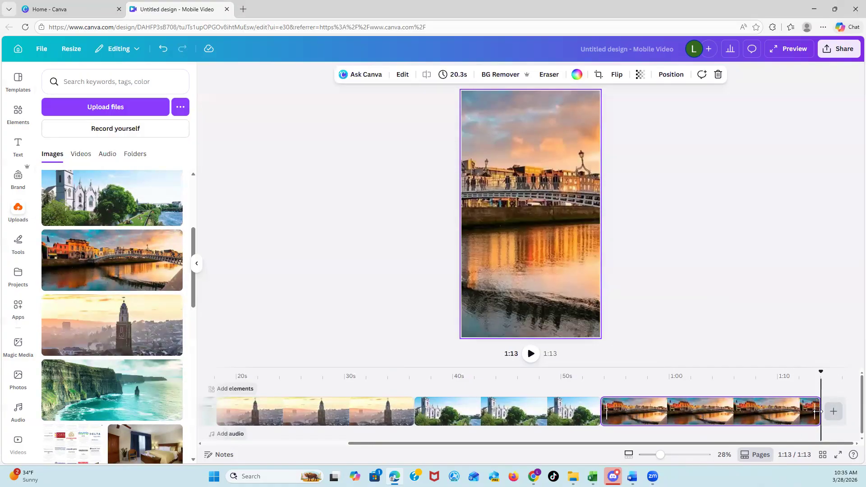
drag(817, 412, 807, 411)
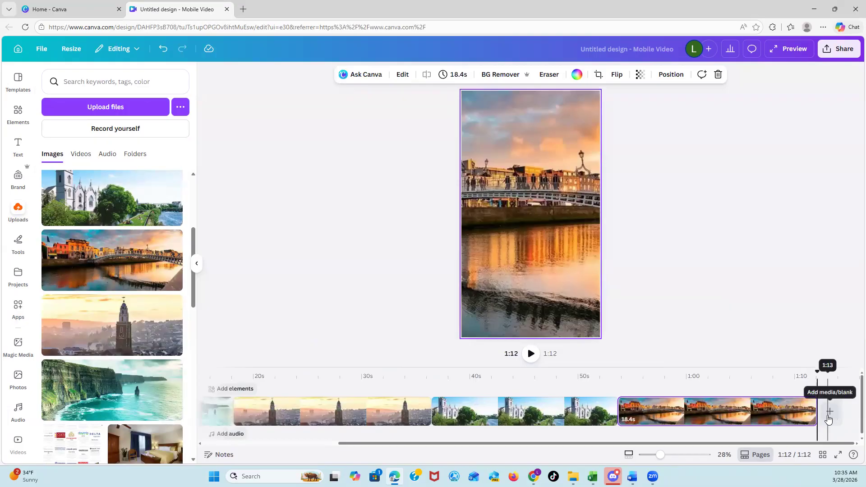
Add an empty scene after the Dublin clip and search the elements for "soft backgrounds".
click(833, 411)
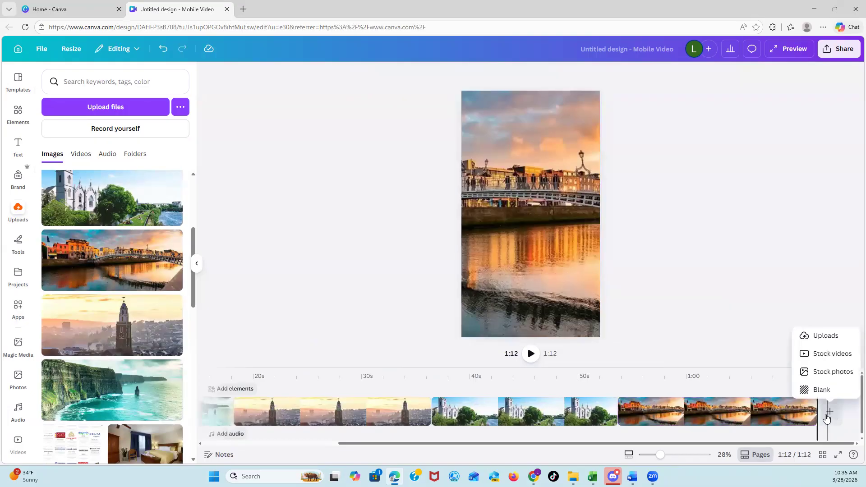
click(835, 335)
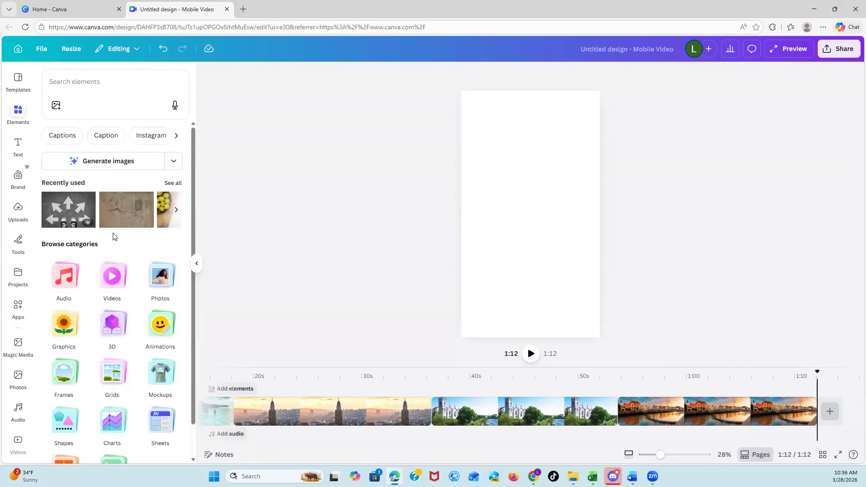
scroll(113, 237, down, 1)
scroll(90, 183, up, 1)
click(81, 97)
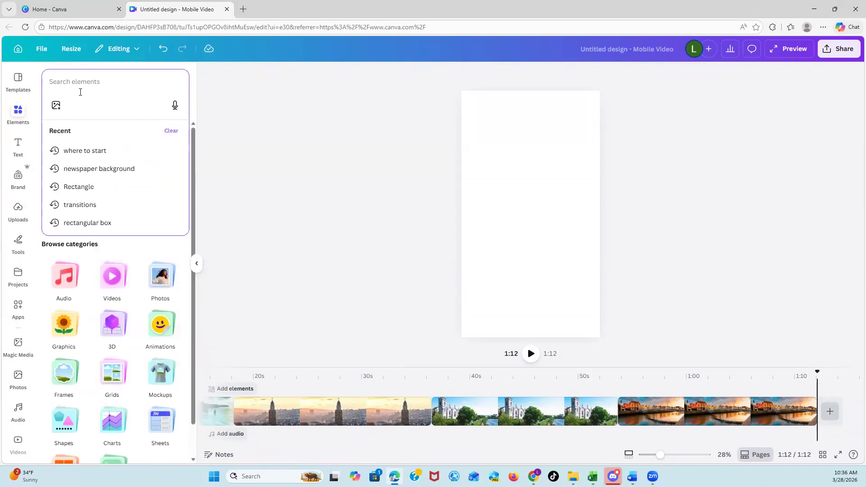
text(background)
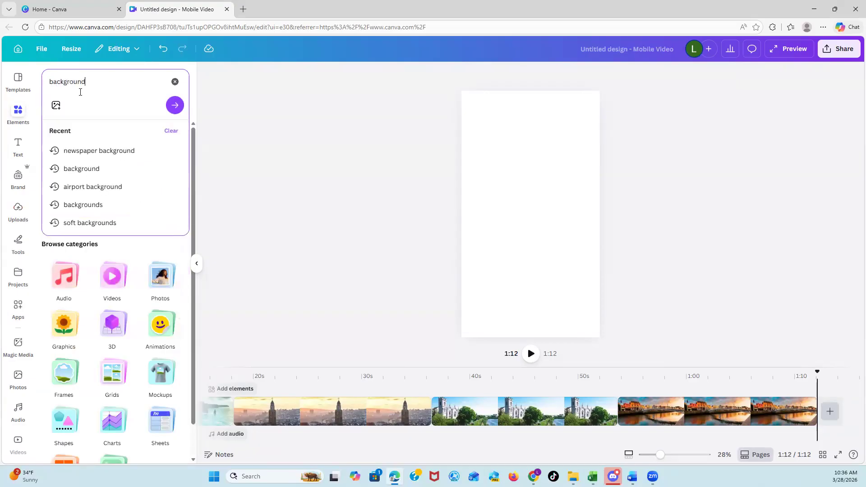
text(s)
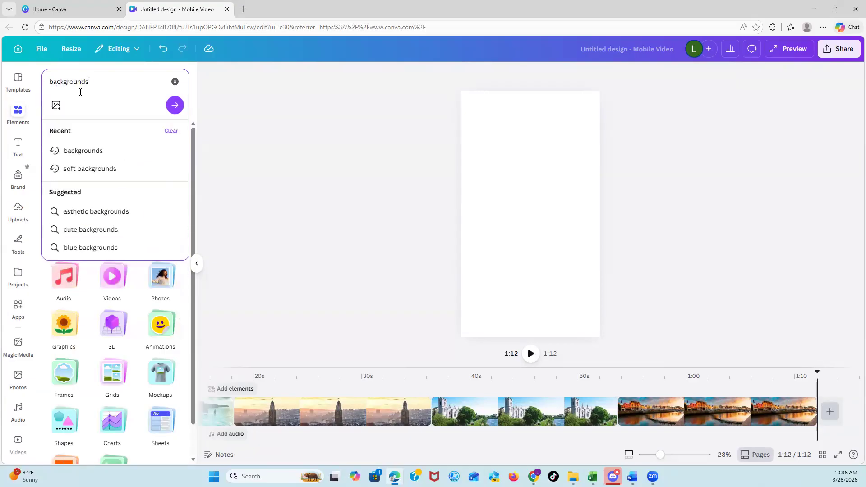
click(88, 168)
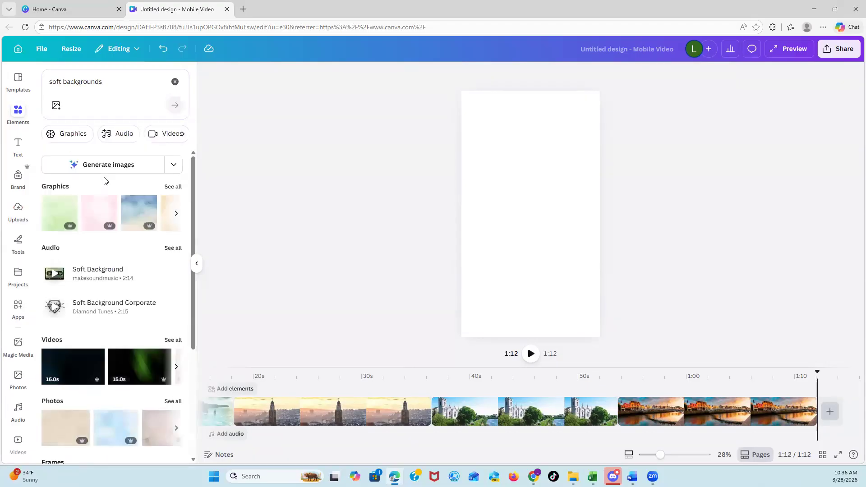
Browse the soft background results by category and show the full list of matching graphics.
scroll(119, 228, down, 4)
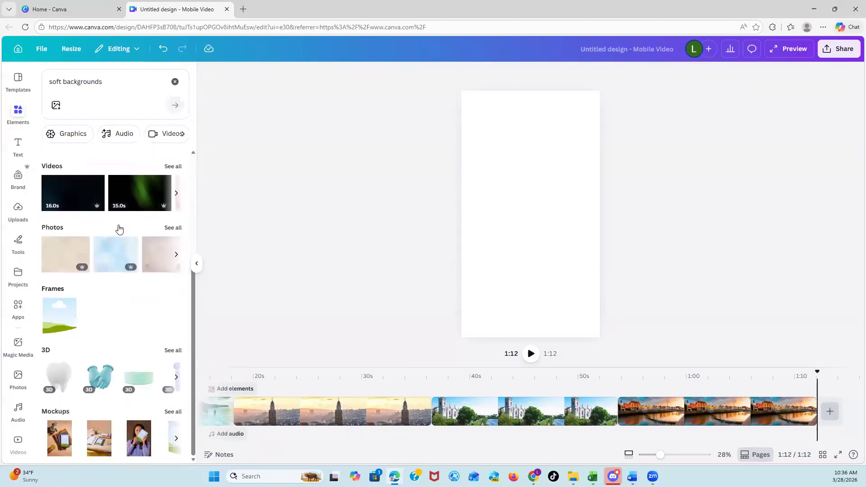
scroll(119, 227, up, 3)
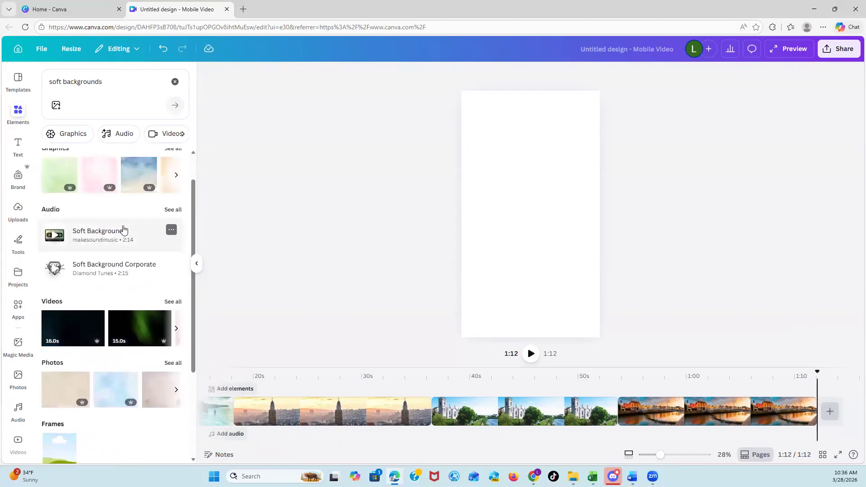
scroll(103, 210, up, 1)
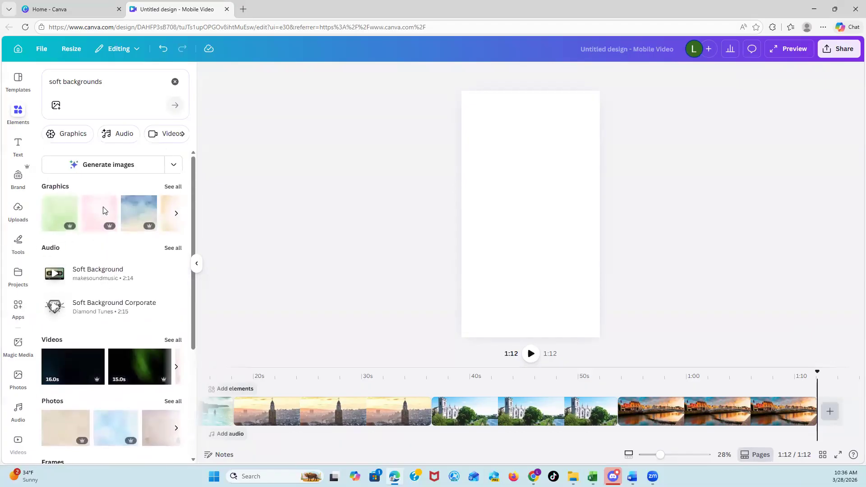
click(176, 213)
click(176, 213)
click(176, 213)
click(176, 214)
click(176, 213)
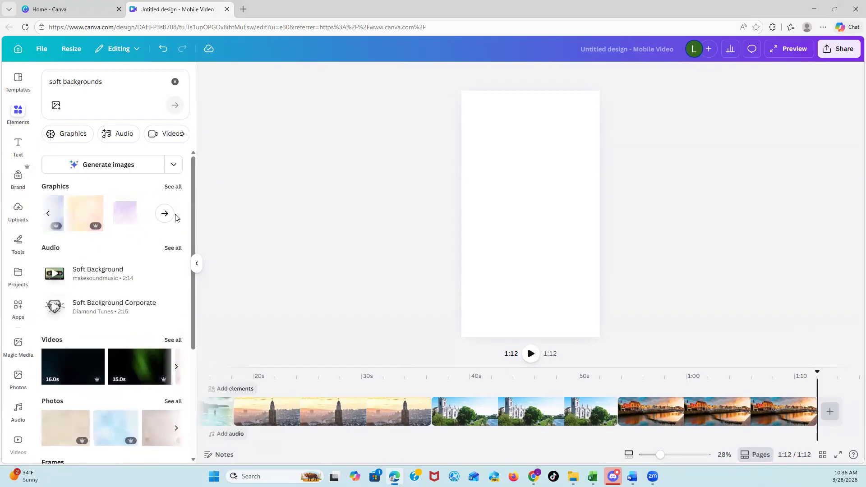
click(165, 216)
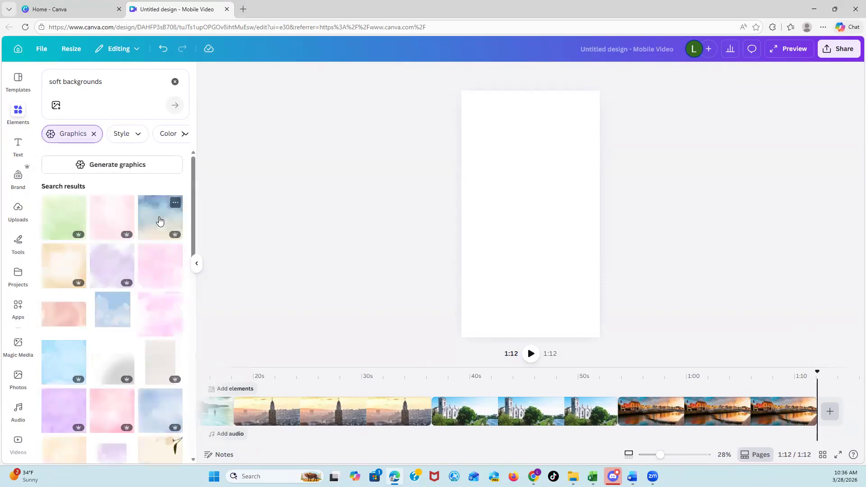
Look further through the soft background graphics for a suitable closing-scene backdrop.
scroll(161, 222, down, 15)
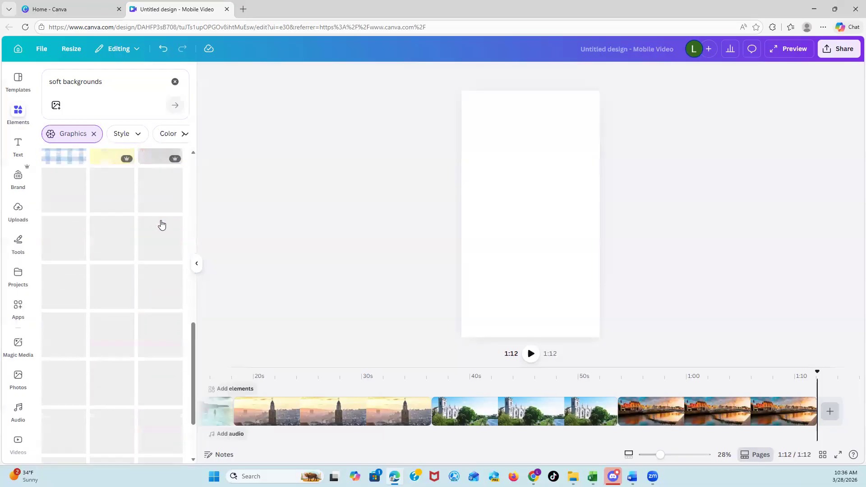
scroll(161, 224, down, 10)
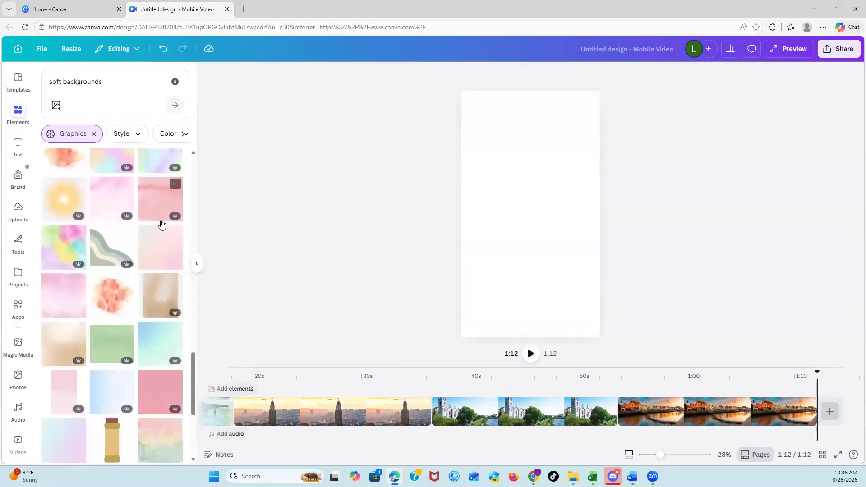
scroll(161, 221, down, 5)
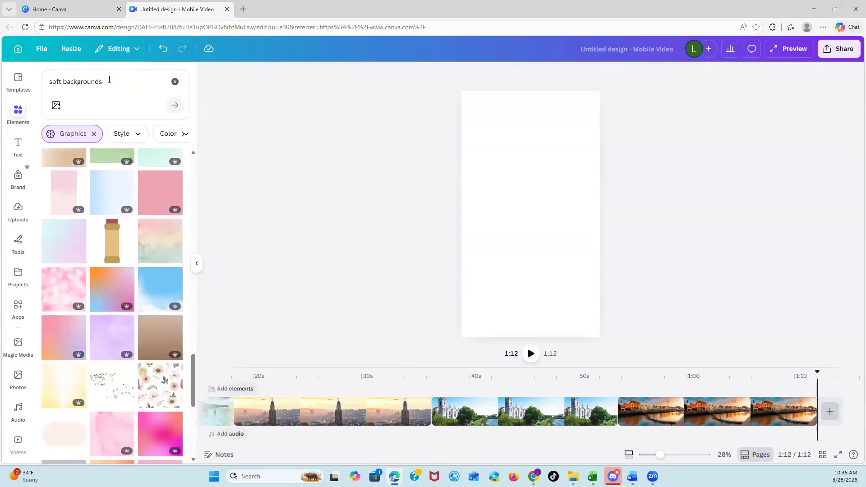
Clear the recent searches and the current term, and search the elements for "backgrounds".
click(130, 119)
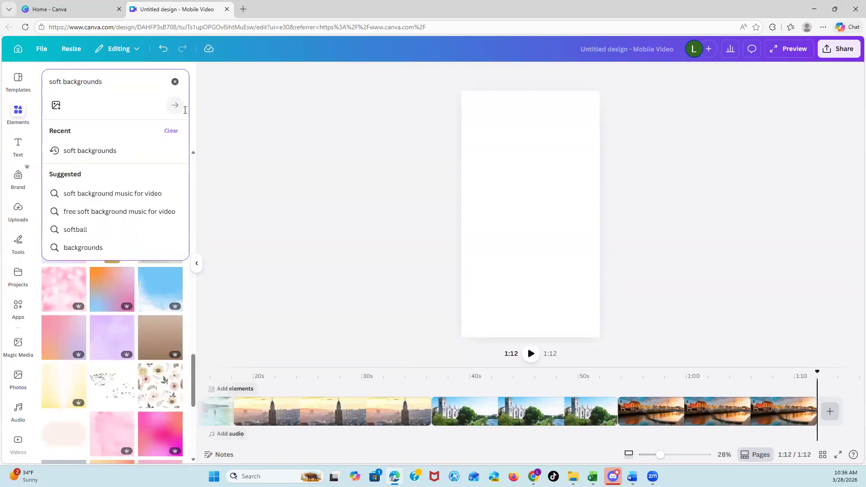
click(171, 132)
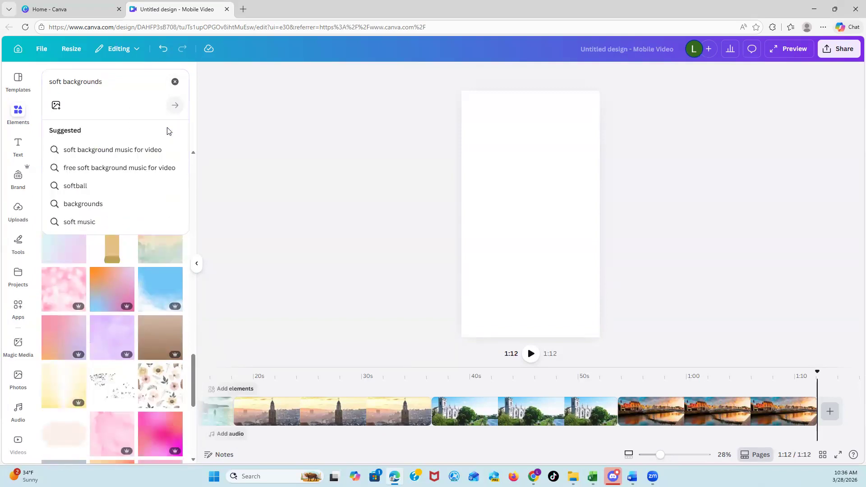
click(176, 81)
click(113, 96)
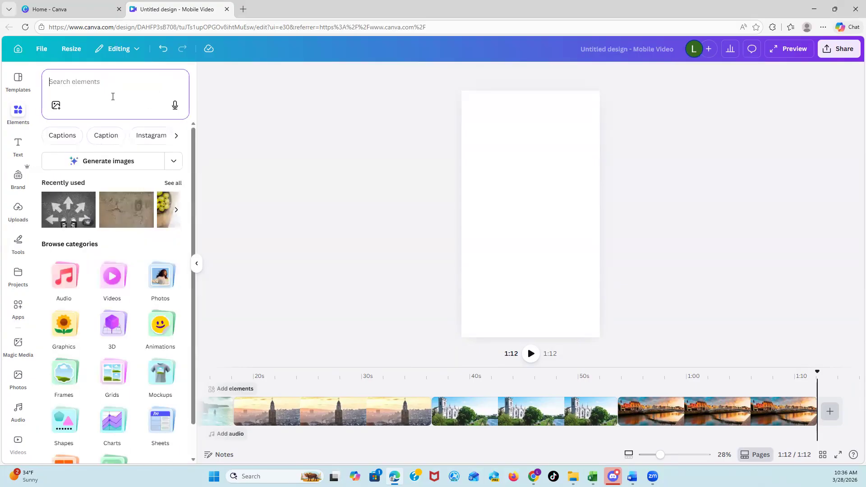
text(back)
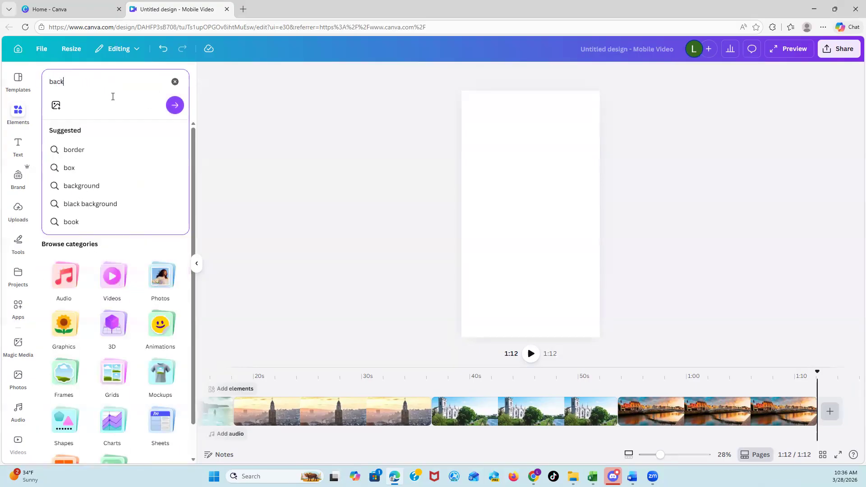
text(gr)
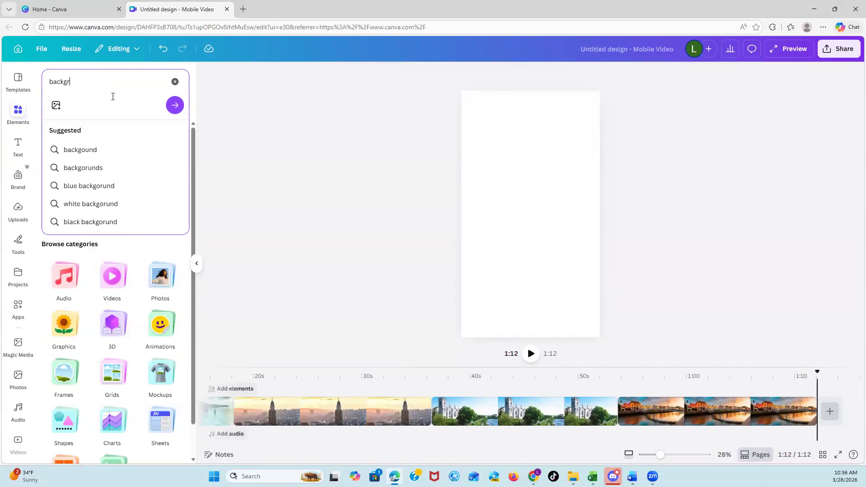
text(ounds)
key(Return)
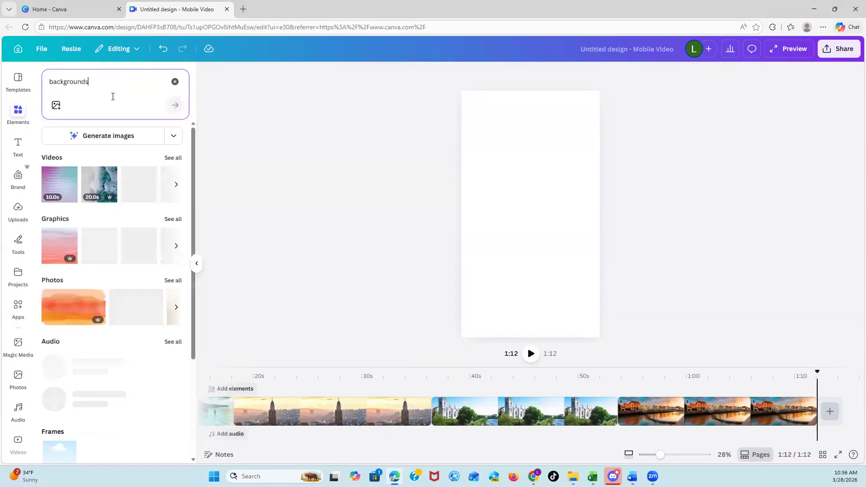
Browse the photo results for "backgrounds" for a soft, neutral image.
scroll(75, 244, down, 2)
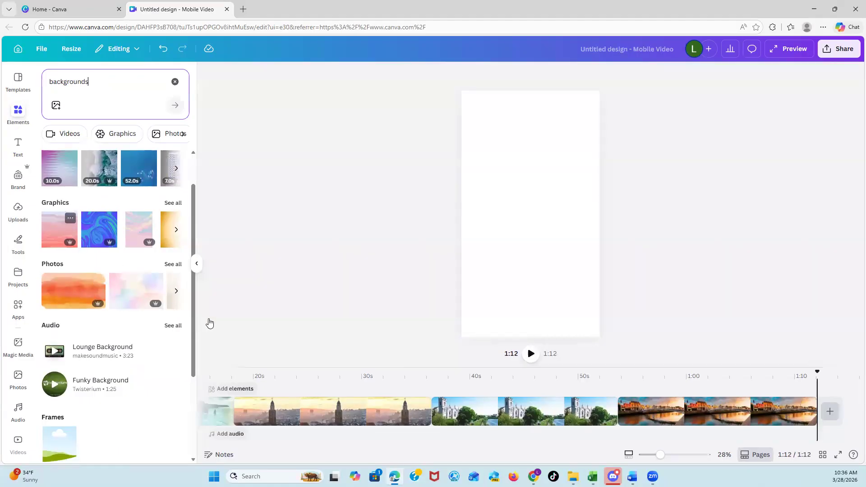
click(176, 291)
click(176, 292)
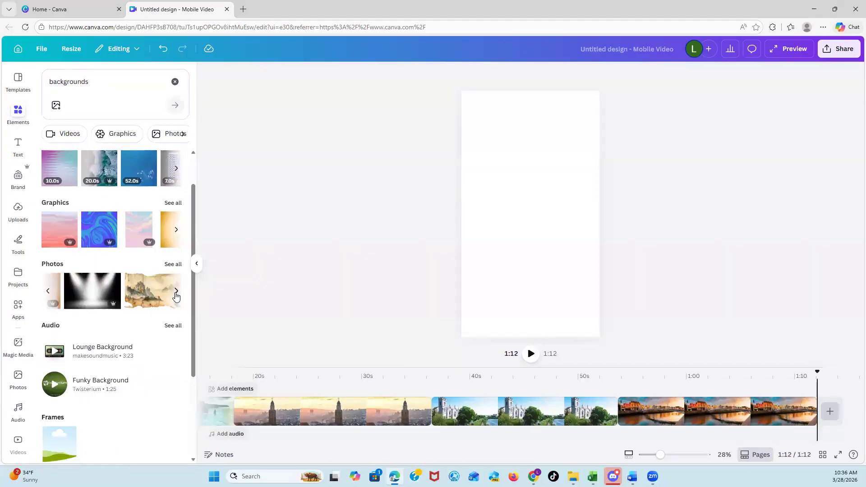
click(176, 293)
click(176, 294)
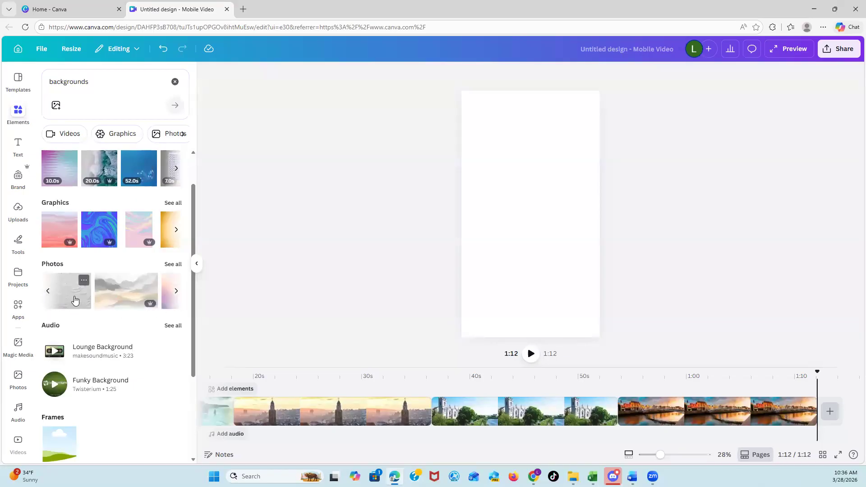
click(177, 292)
click(177, 292)
click(177, 293)
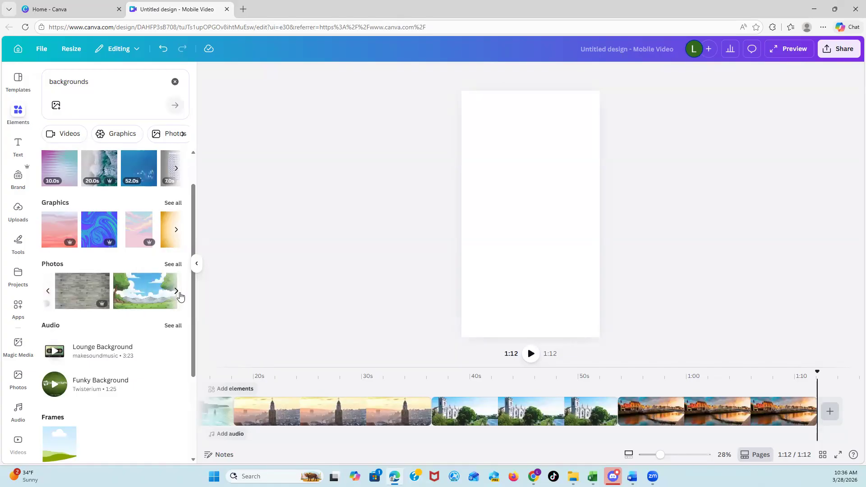
click(179, 294)
click(174, 295)
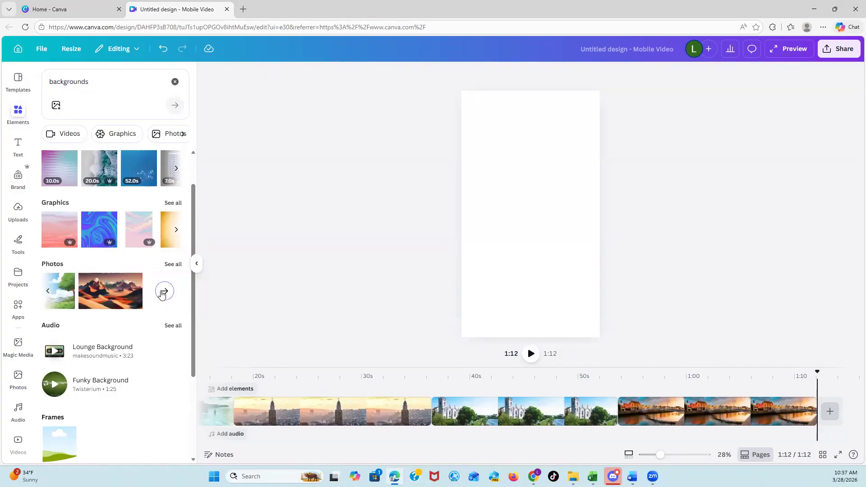
Show the full list of background photos and add the plain pale white textured one as the closing scene.
scroll(162, 296, down, 3)
scroll(162, 296, down, 1)
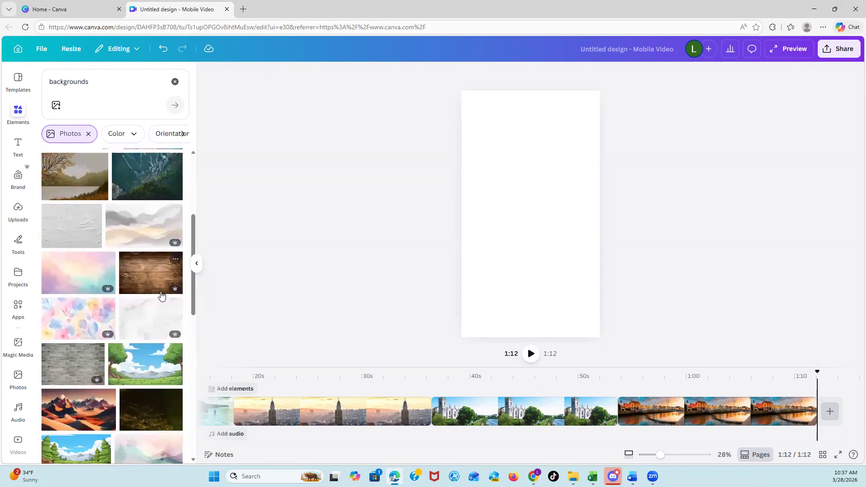
scroll(160, 297, down, 1)
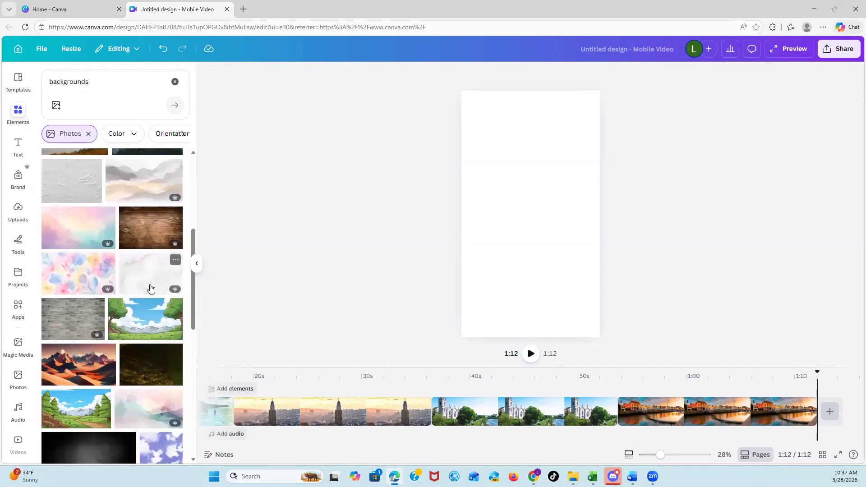
scroll(151, 284, down, 4)
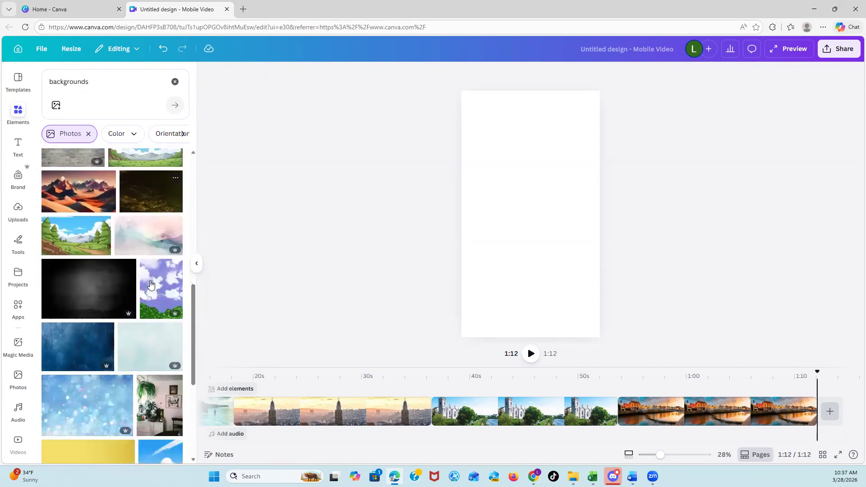
scroll(151, 285, down, 1)
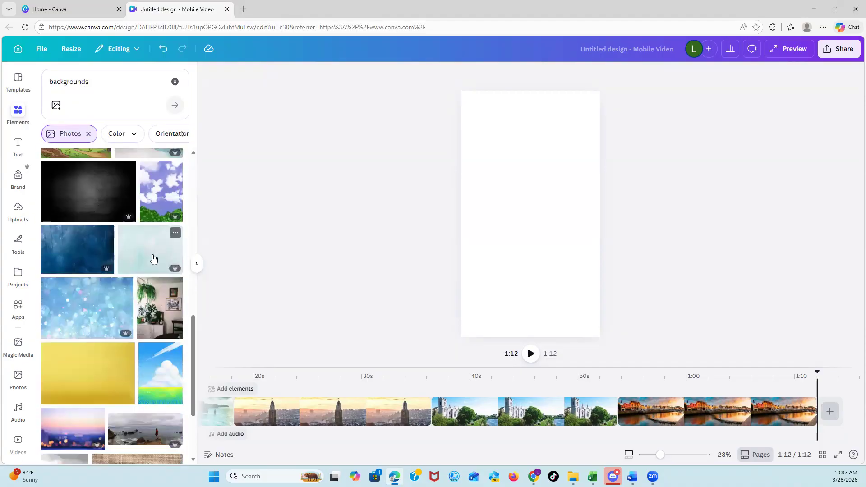
scroll(153, 258, down, 7)
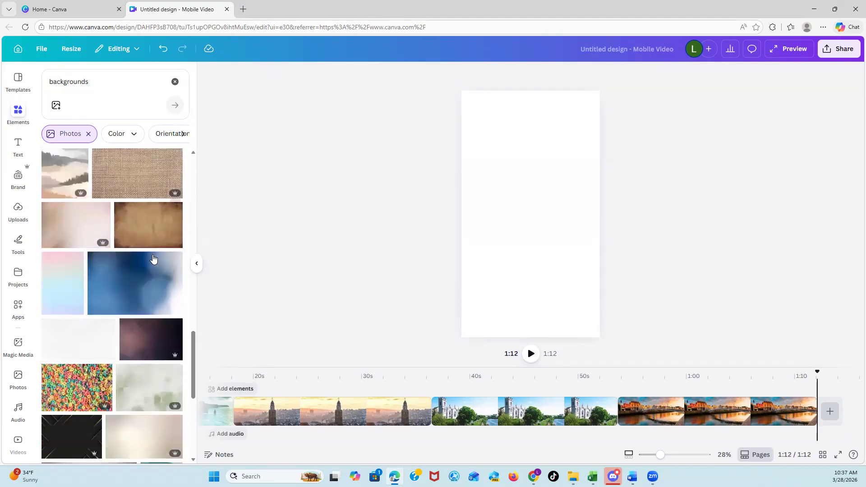
click(102, 340)
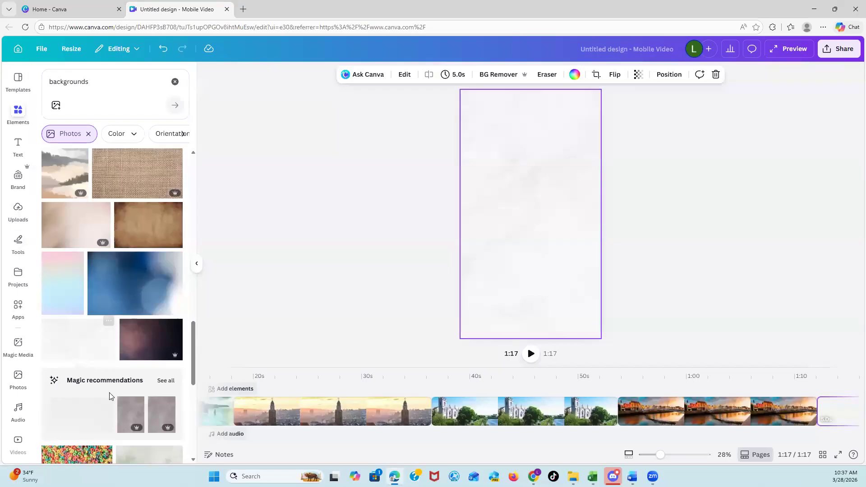
Upload the logo image IMG_8047 from the Enchanted Horizons Travel folder in Pictures and add it to the design.
click(18, 208)
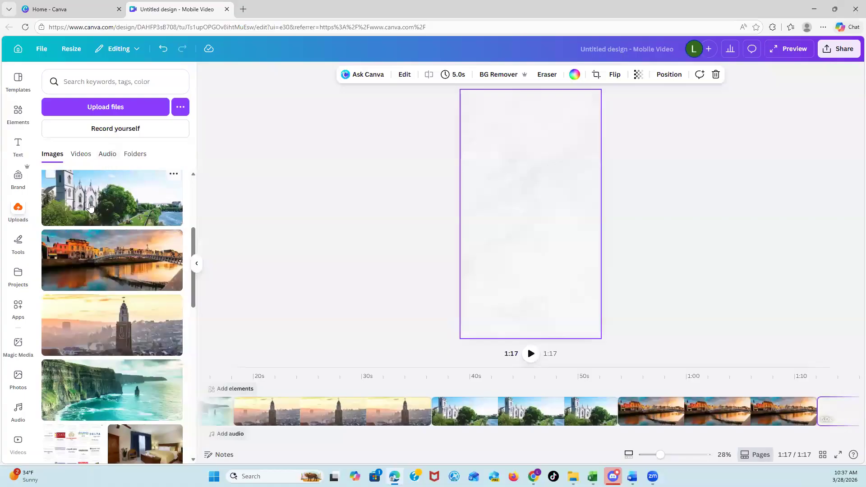
click(116, 110)
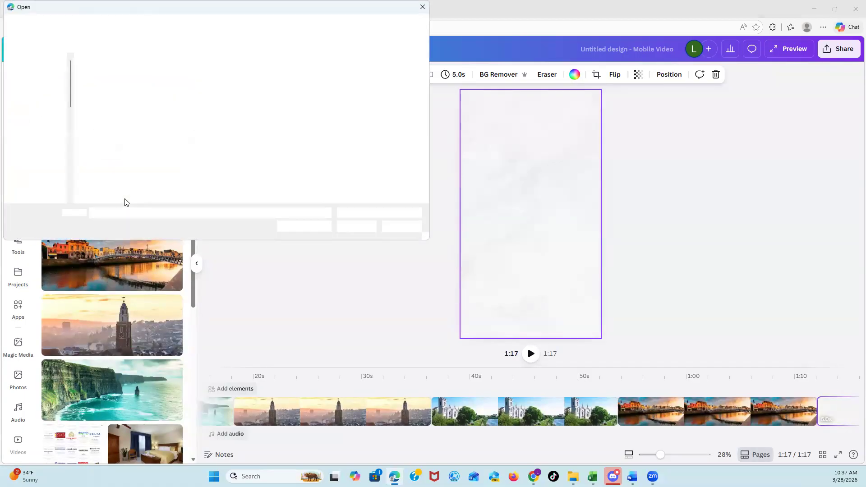
scroll(56, 164, down, 1)
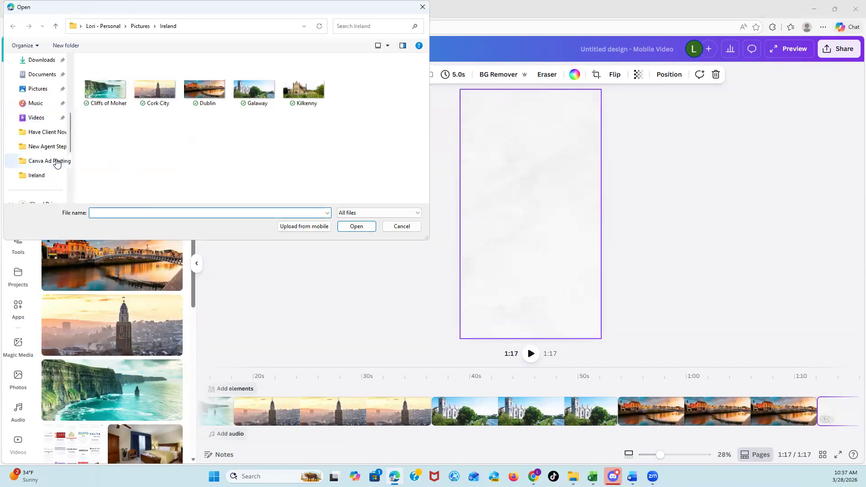
scroll(56, 163, up, 2)
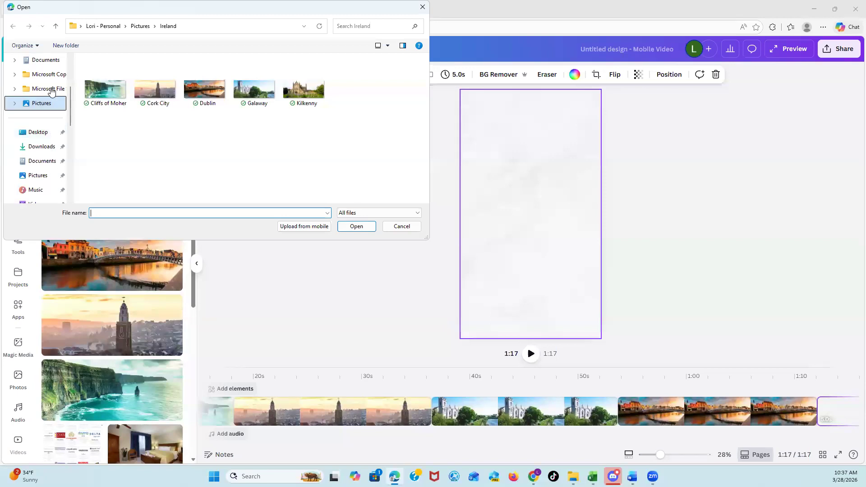
click(45, 106)
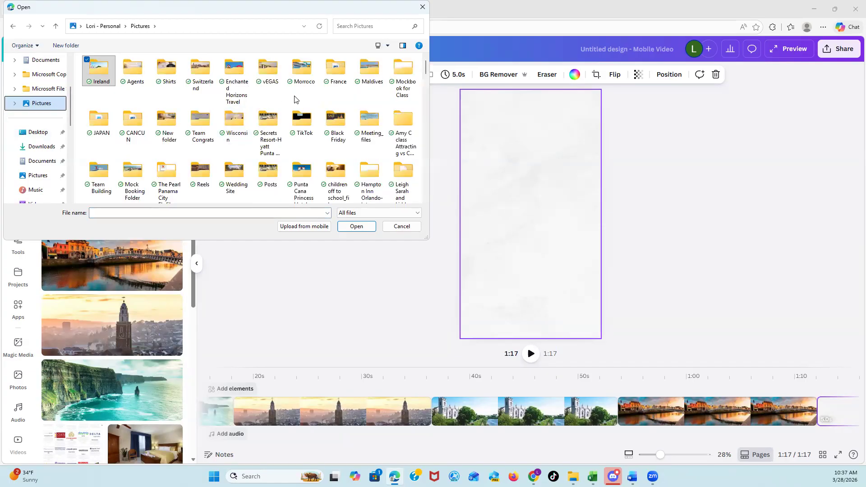
double_click(237, 64)
scroll(258, 155, down, 3)
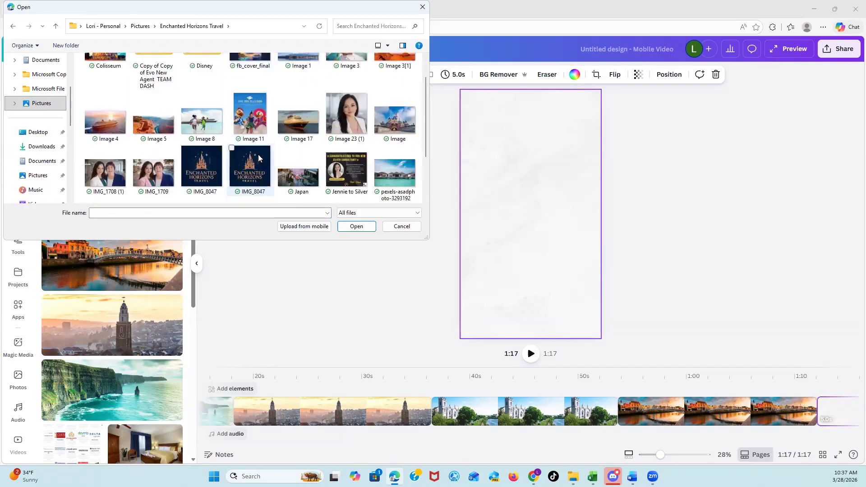
click(208, 106)
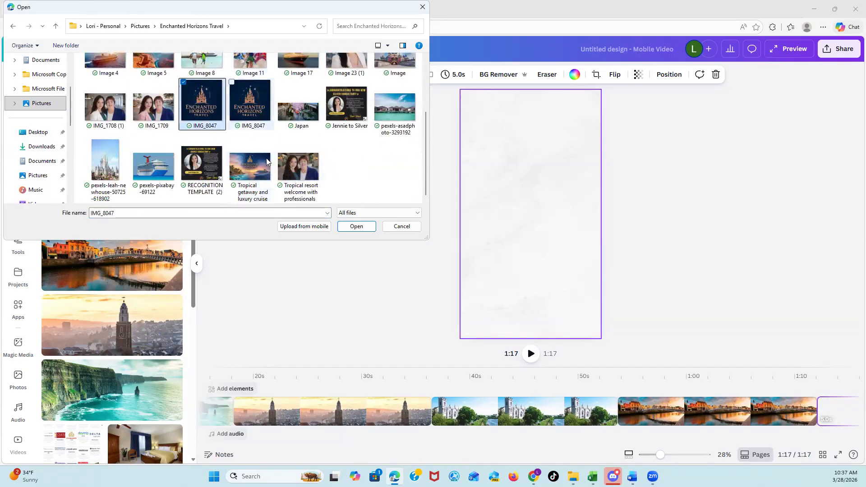
click(353, 227)
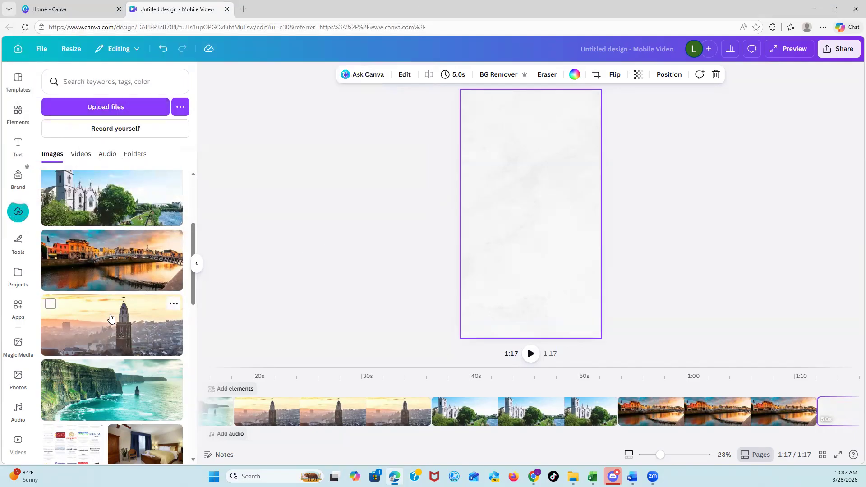
scroll(72, 311, up, 3)
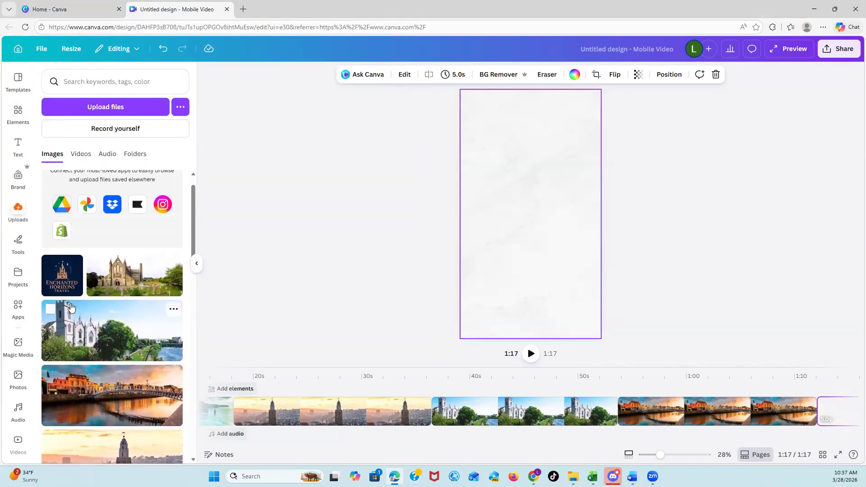
click(64, 285)
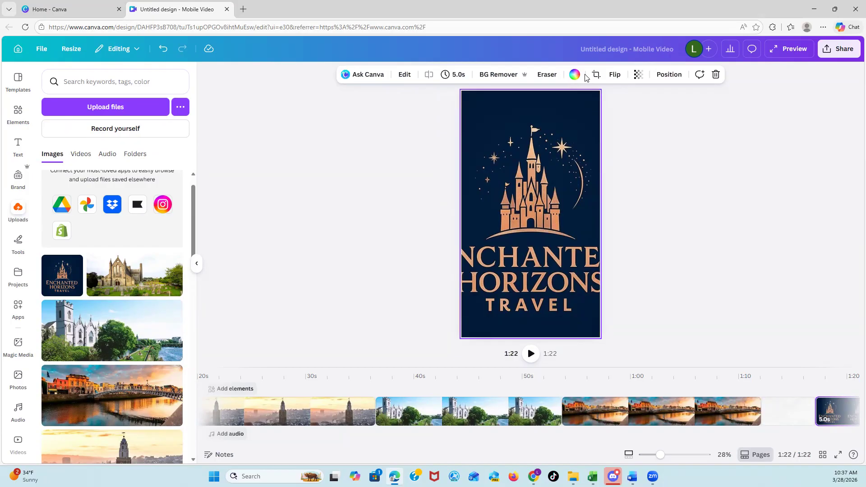
Try to fit the whole Enchanted Horizons Travel logo in the frame by shifting and shrinking the image while cropping.
click(596, 76)
drag(408, 90, 468, 139)
drag(517, 207, 532, 222)
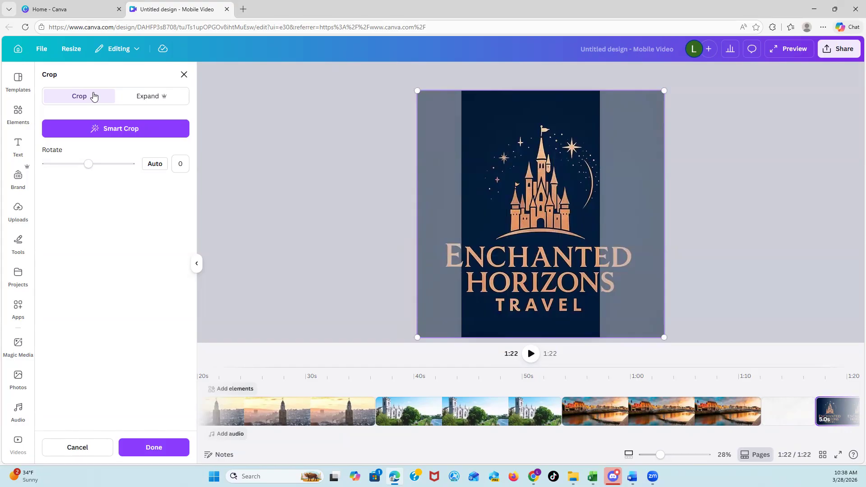
drag(665, 93, 603, 156)
double_click(553, 204)
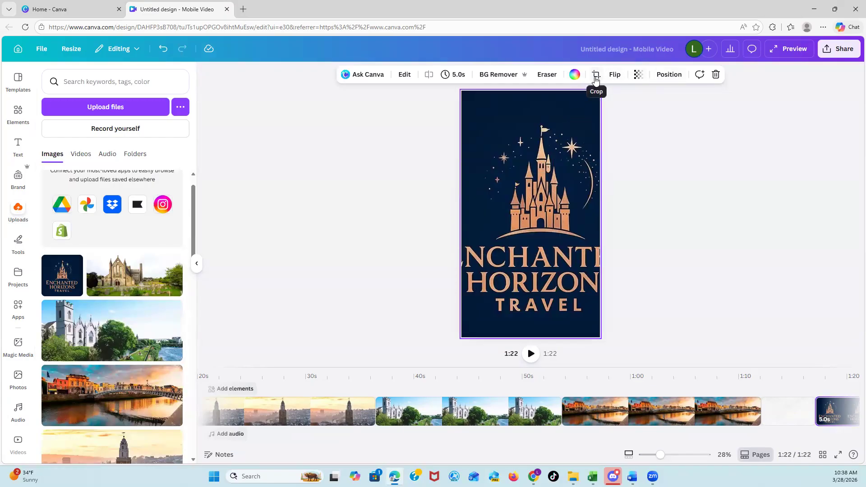
Try to recrop the logo scene by moving the image, applying Smart Crop and shrinking it from a corner to show the full agency name.
click(596, 75)
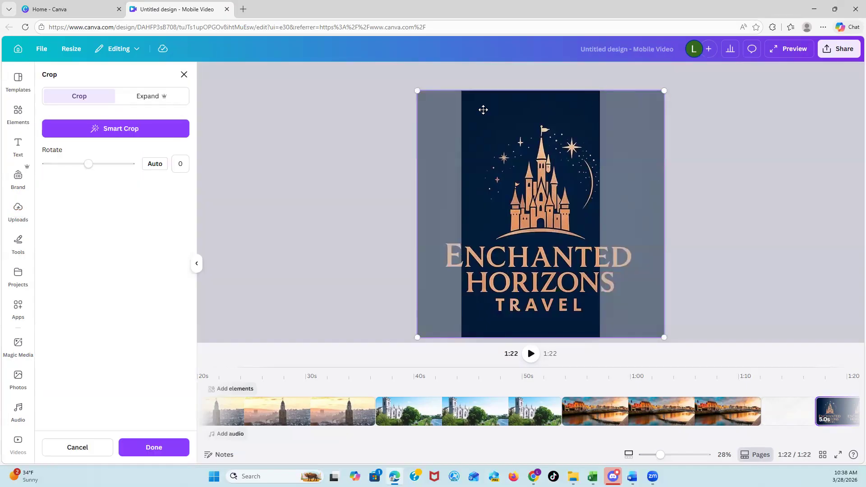
drag(513, 168, 512, 171)
click(120, 129)
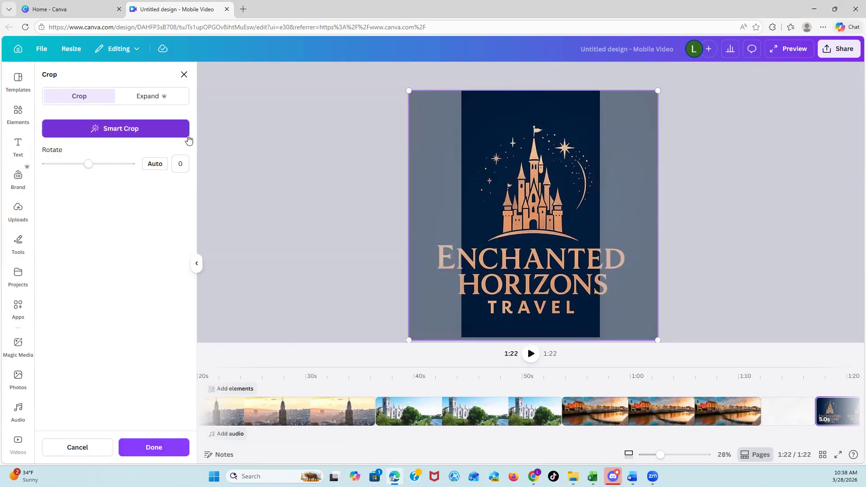
drag(411, 339, 519, 275)
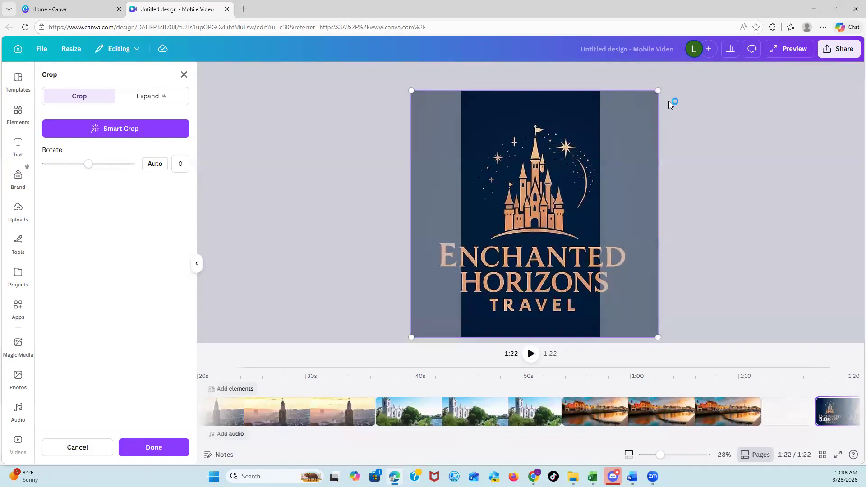
click(515, 83)
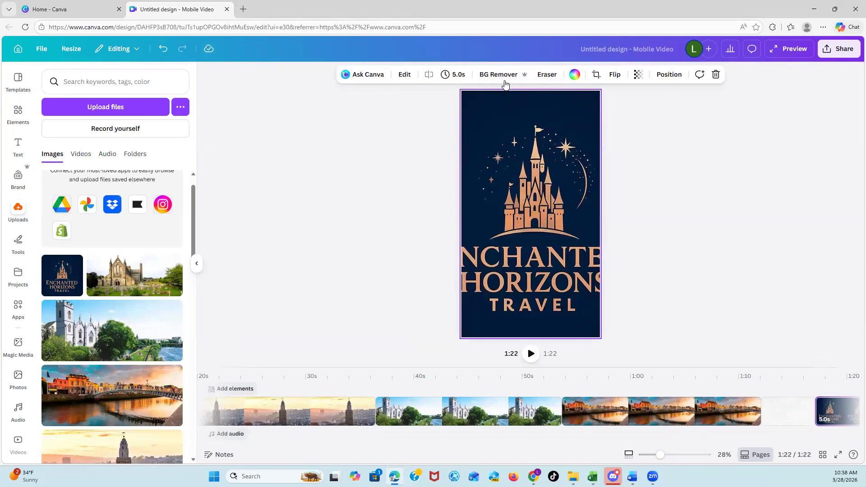
Remove the navy background from the logo image and check it against the original in the Pixel Eraser's Restore mode.
click(500, 75)
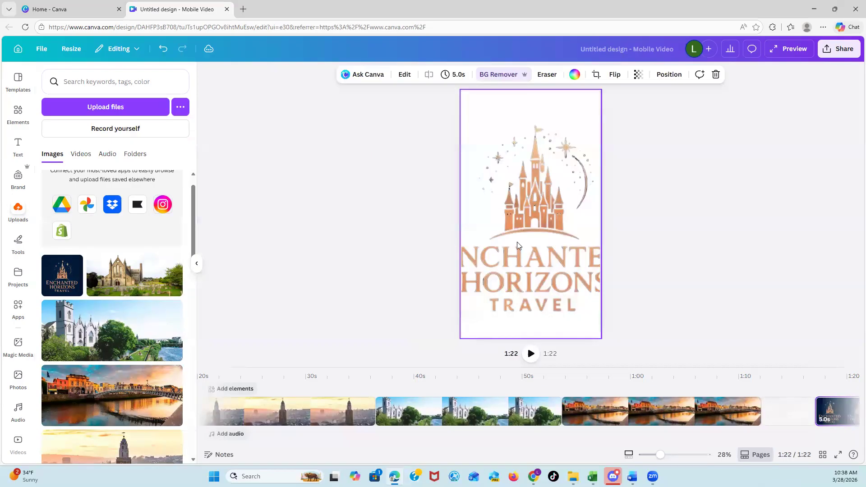
click(494, 79)
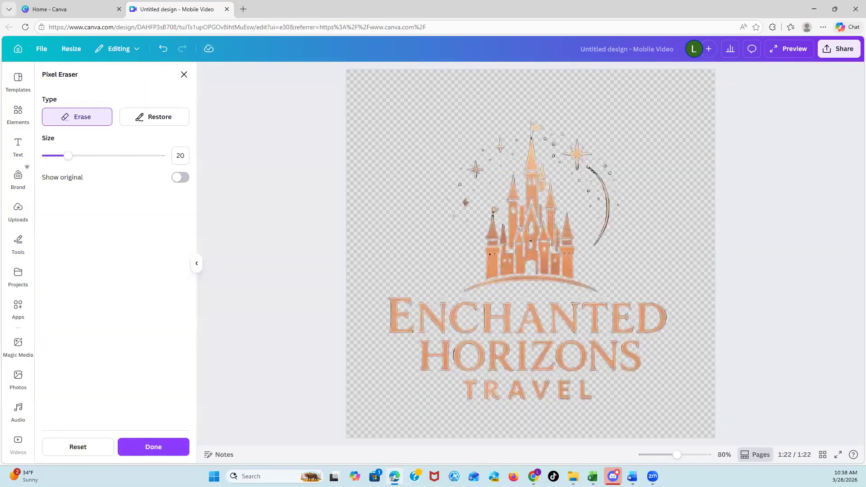
click(164, 125)
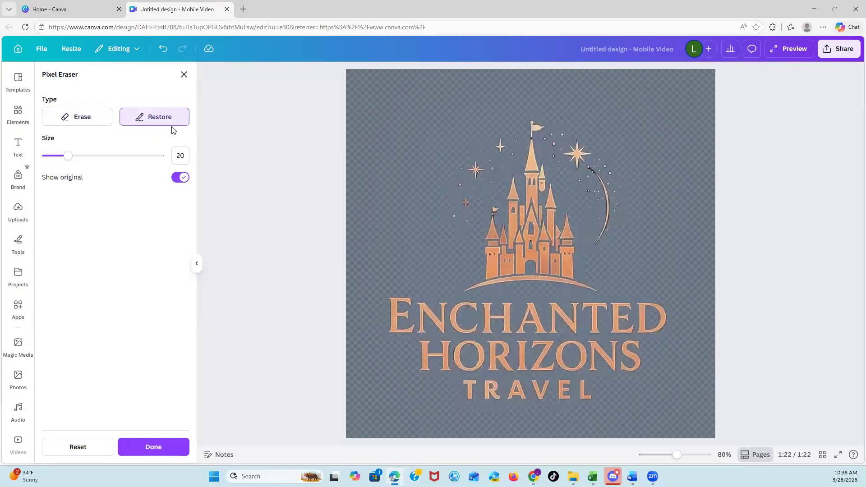
click(184, 75)
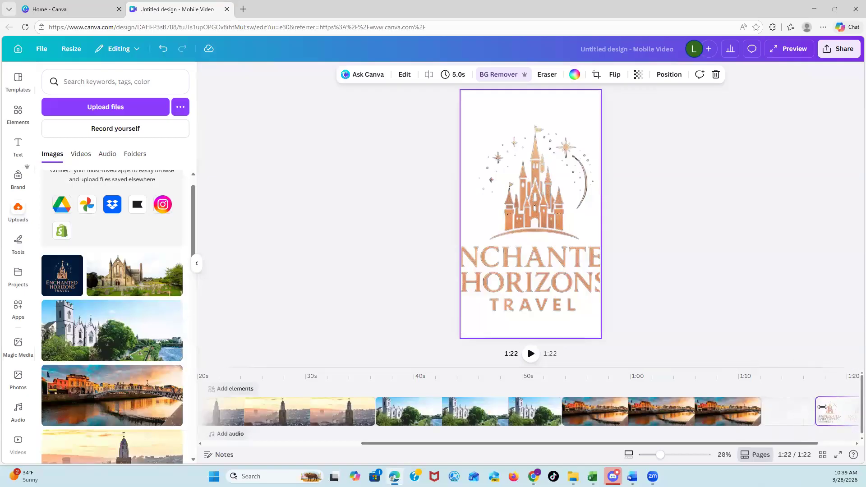
Delete the background-removed logo scene and add the original Enchanted Horizons Travel logo from the uploads again.
click(827, 409)
key(Delete)
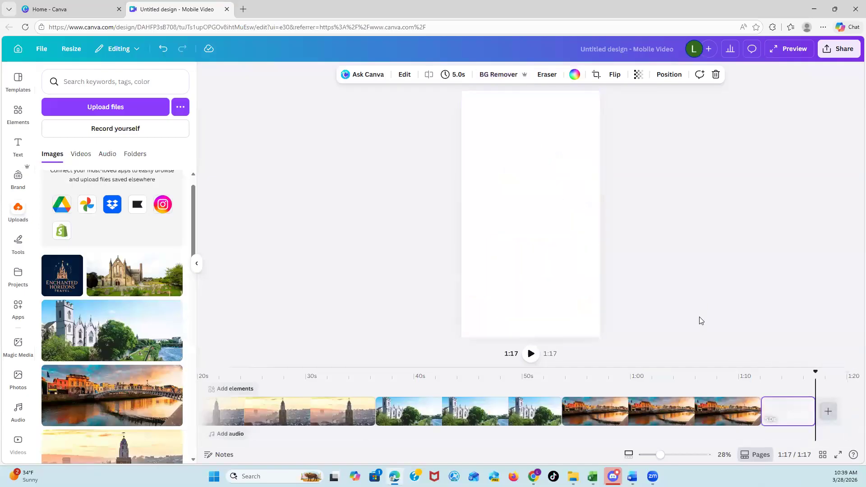
click(797, 424)
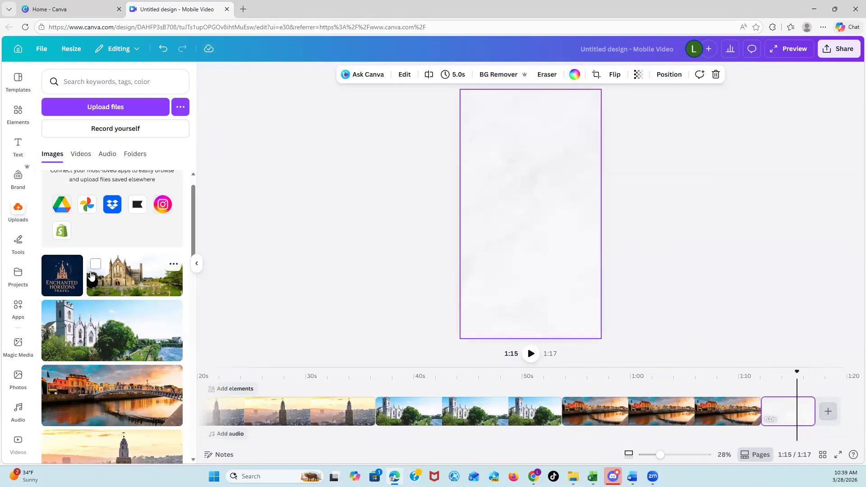
click(75, 284)
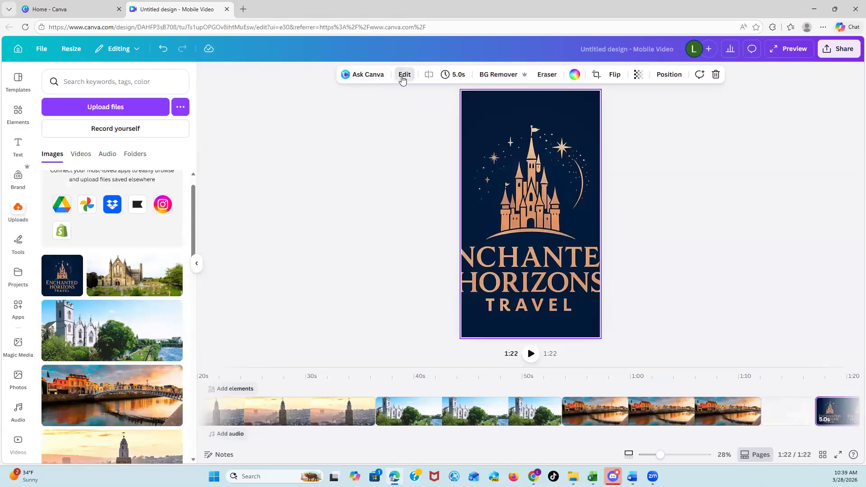
Examine the logo image's editing and layer position options for a way to show the whole logo.
click(404, 76)
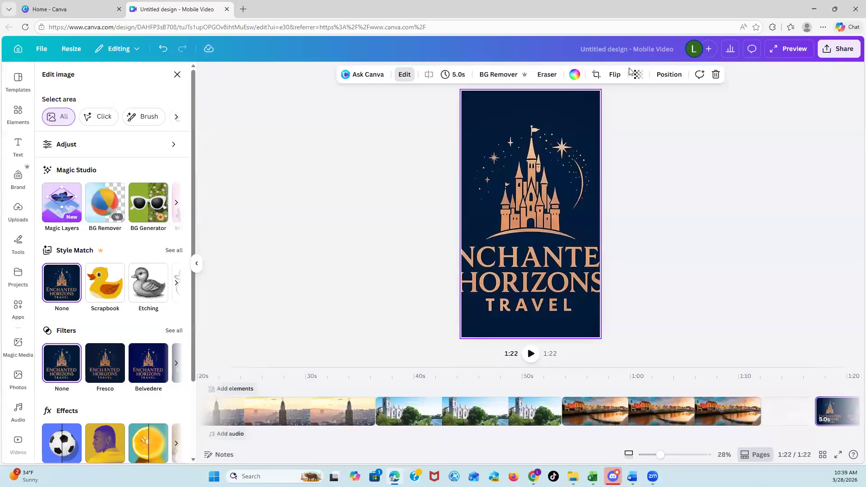
click(676, 75)
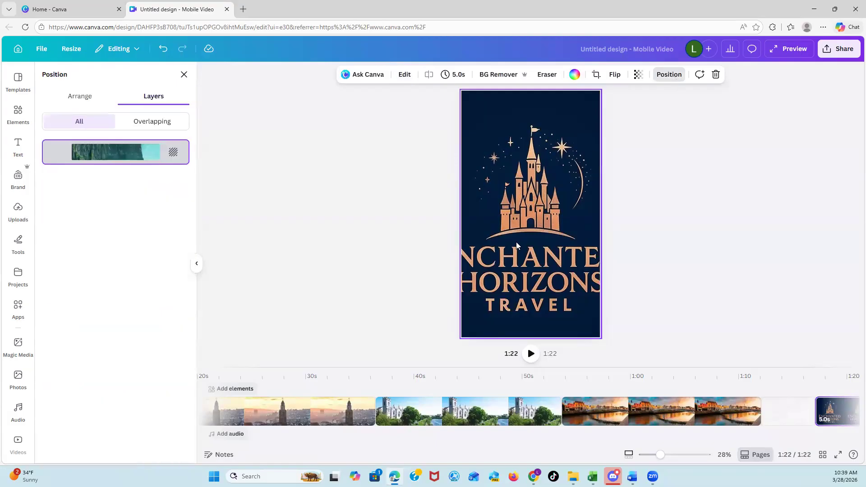
click(515, 242)
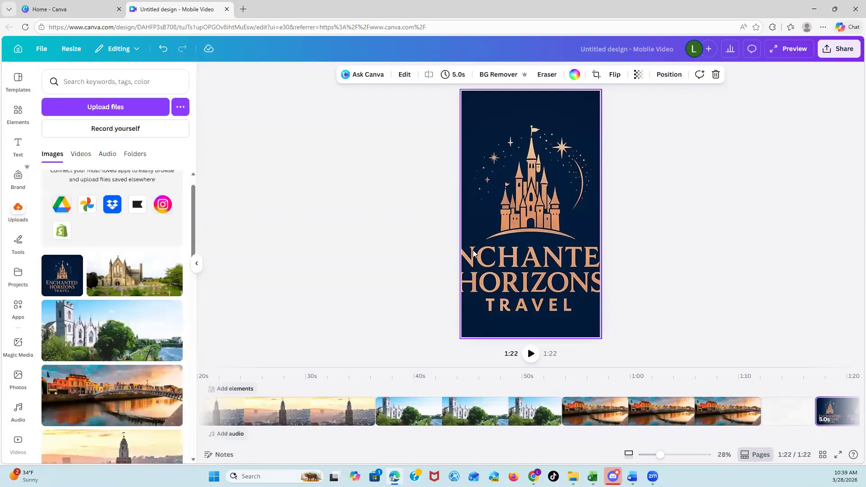
click(491, 88)
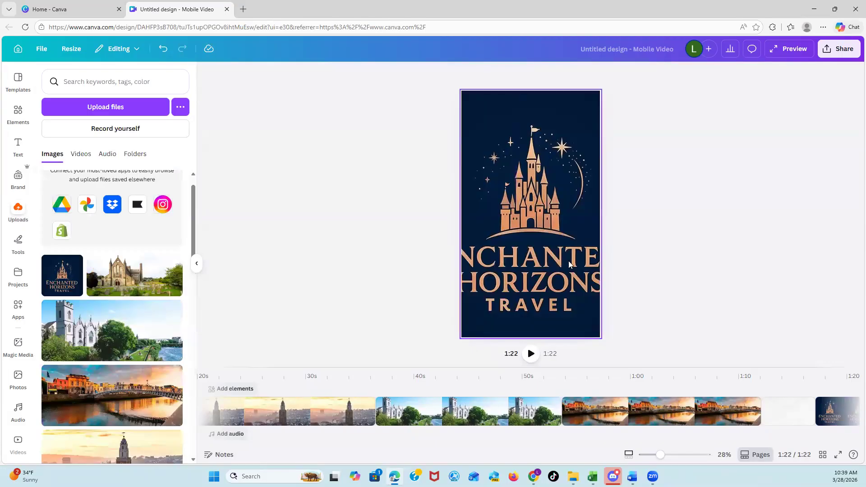
click(555, 282)
click(675, 231)
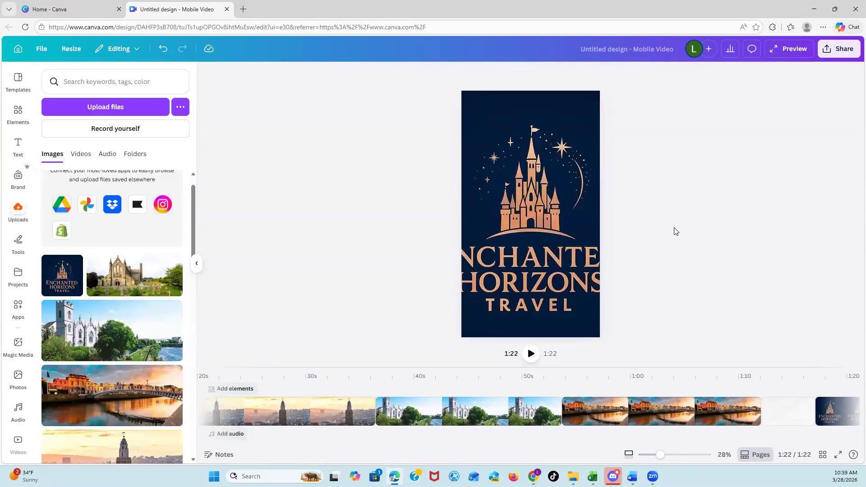
click(569, 245)
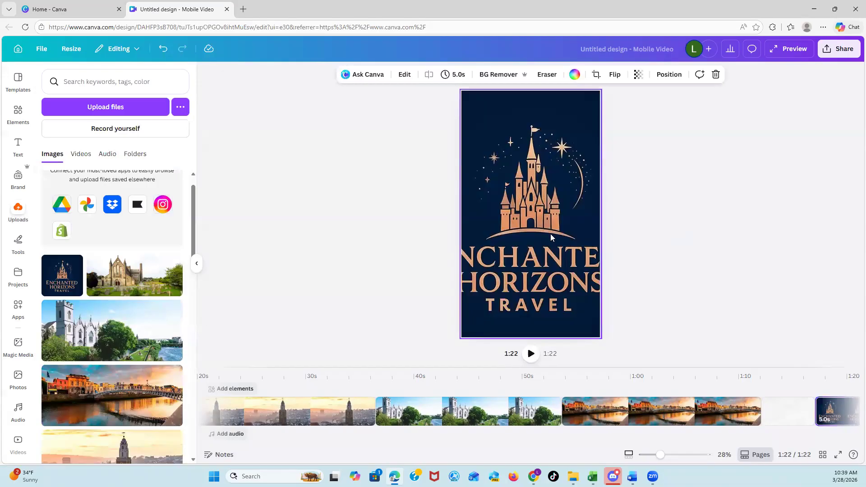
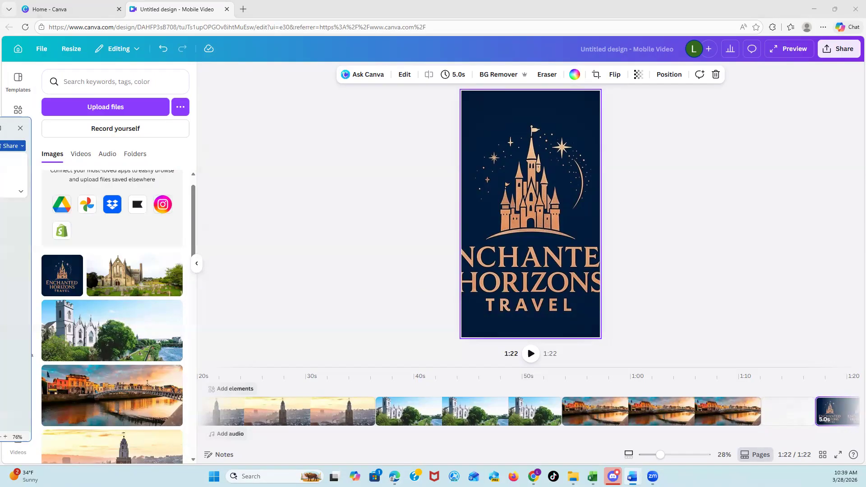
Switch to Word and paste the Enchanted Horizons Travel logo image into the blank document.
drag(1, 128, 334, 106)
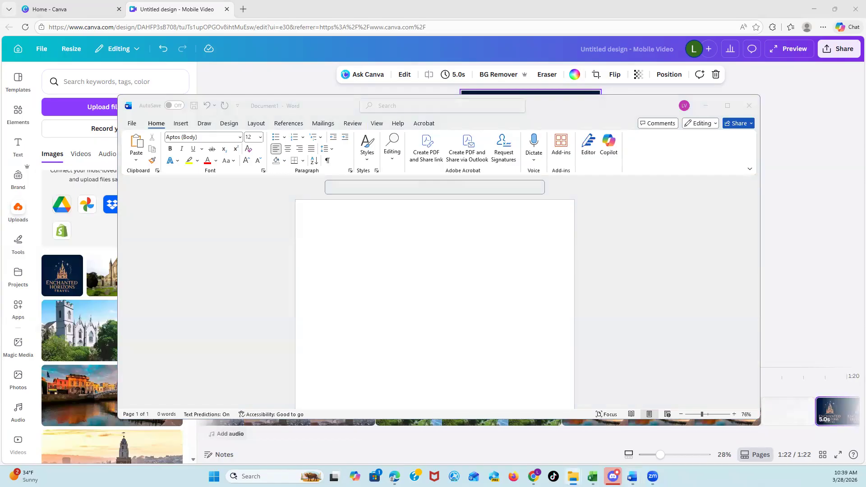
drag(0, 132, 19, 132)
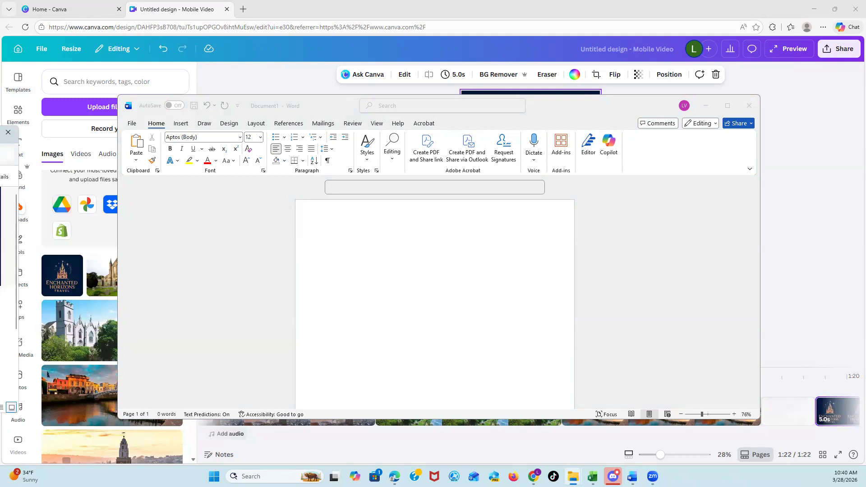
key(ctrl+v)
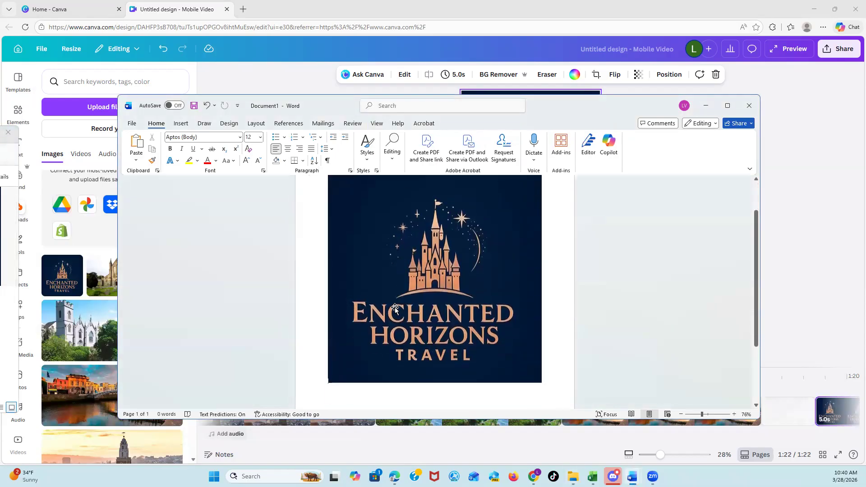
Shrink the Enchanted Horizons Travel logo picture in the Word document to less than half its width, keeping its proportions.
click(330, 379)
drag(329, 379, 423, 277)
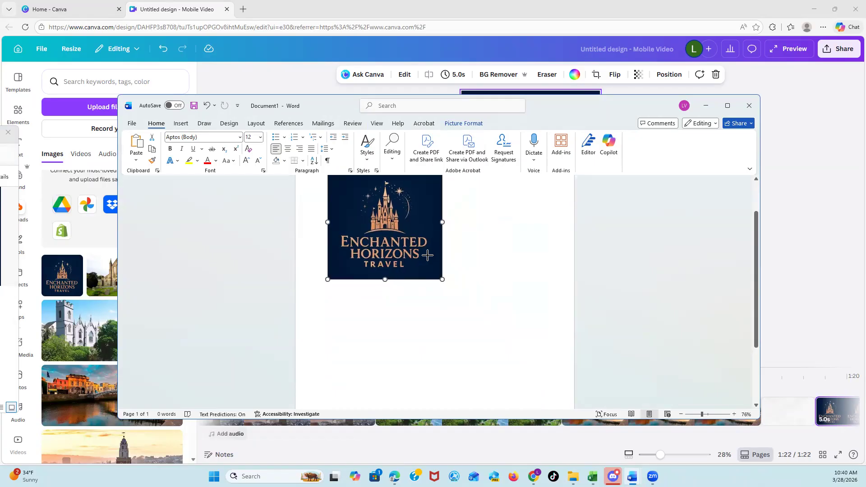
scroll(483, 284, up, 1)
scroll(483, 285, up, 1)
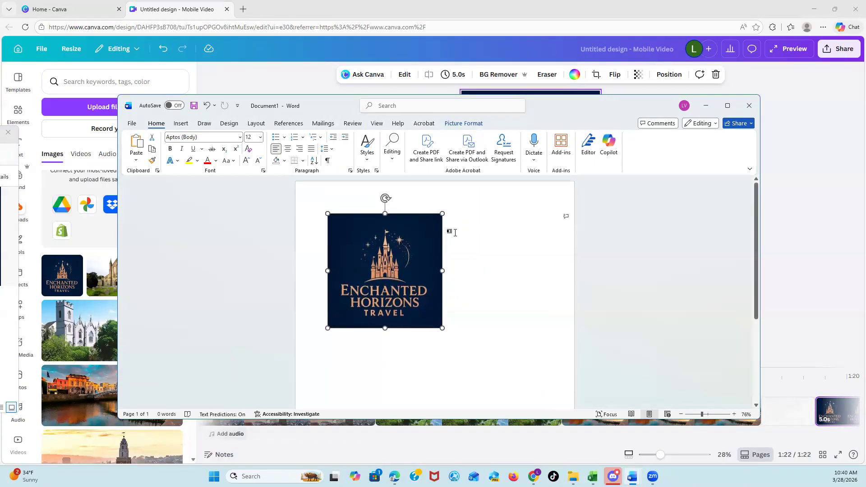
drag(442, 213, 387, 241)
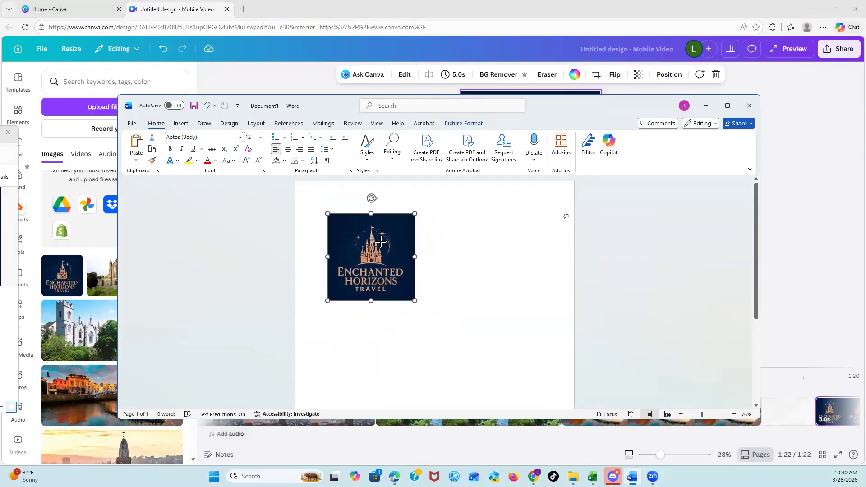
Copy the resized logo picture from the Word document.
click(483, 271)
right_click(400, 282)
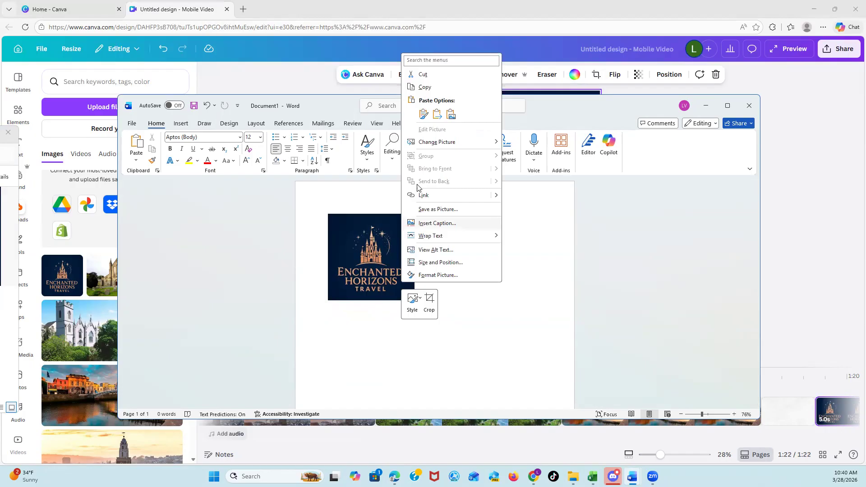
click(429, 89)
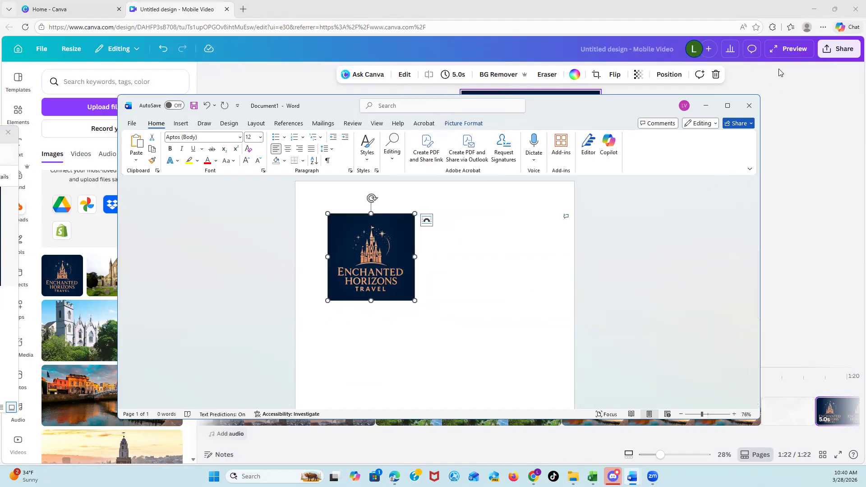
Switch to the Canva video, delete the full-page logo at the end and paste the copied small logo in its place.
click(819, 244)
click(601, 267)
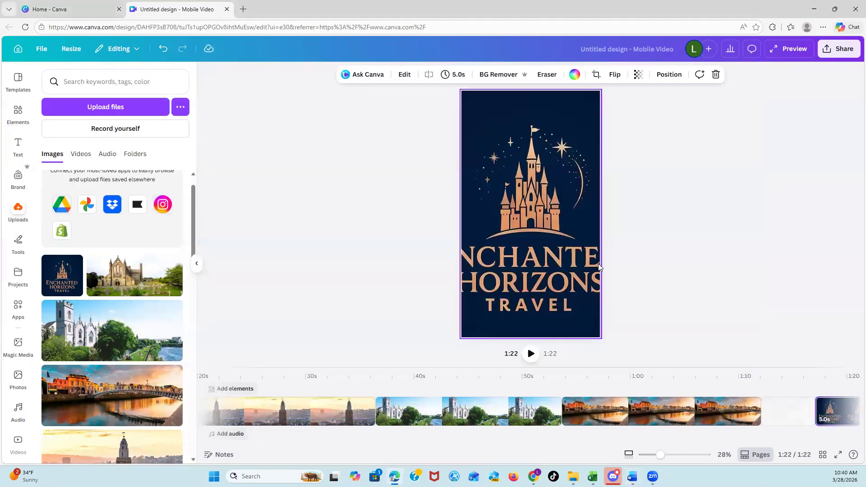
key(Delete)
right_click(560, 271)
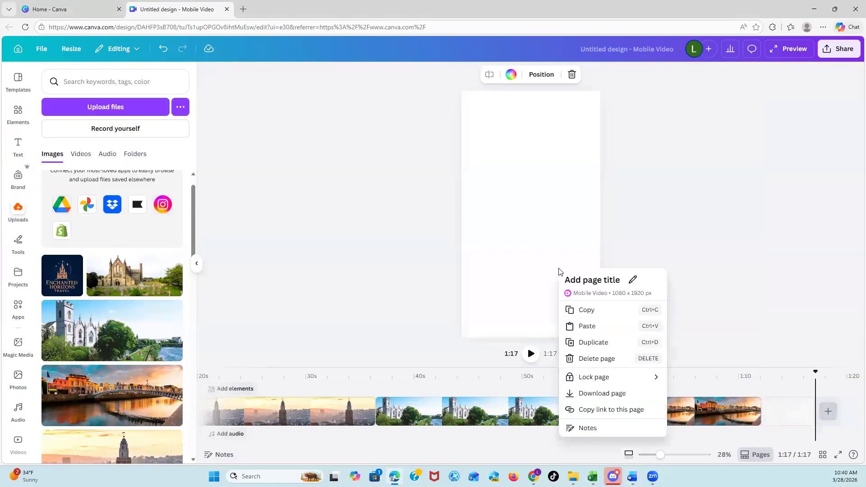
click(599, 328)
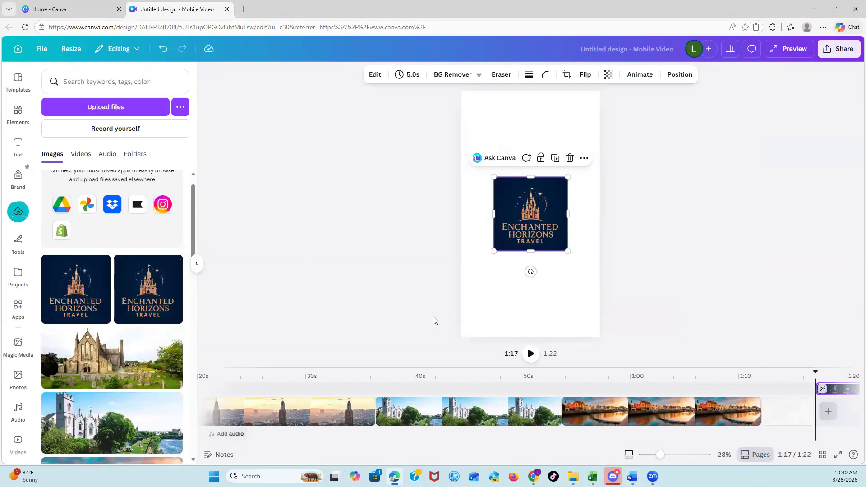
Move the logo lower on the page, search Elements photos for "backgrounds" and add the white draped-fabric image as the background.
drag(534, 227, 534, 283)
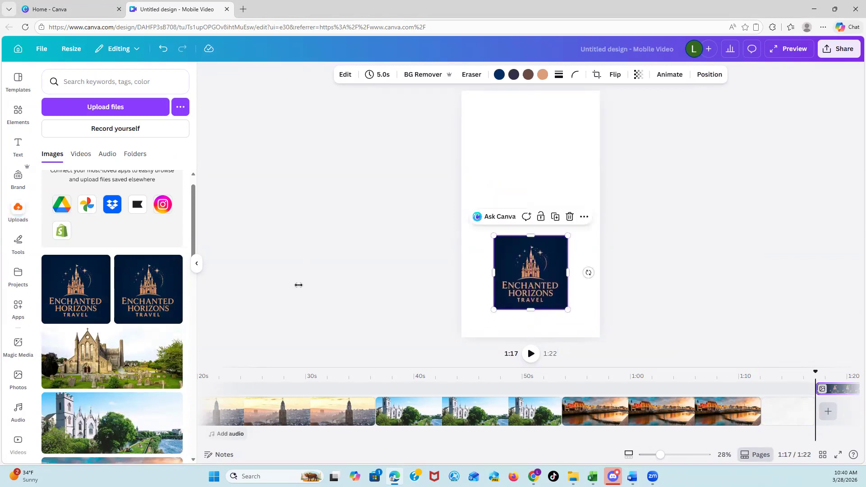
click(18, 113)
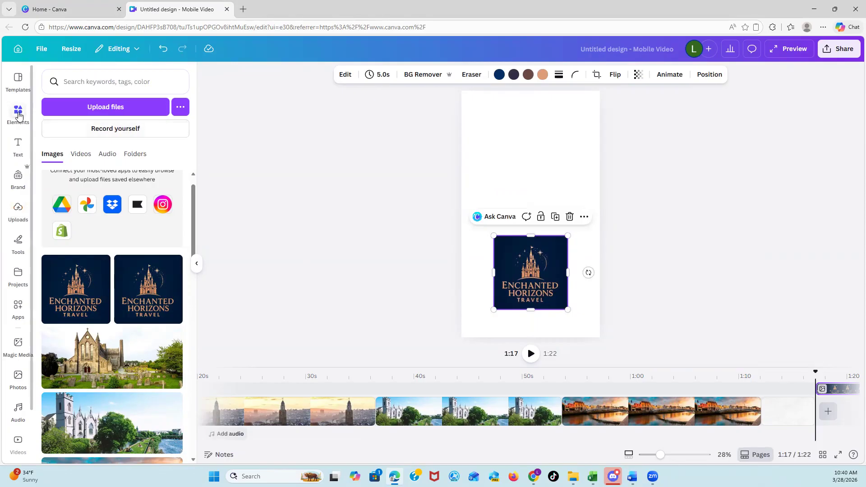
click(102, 86)
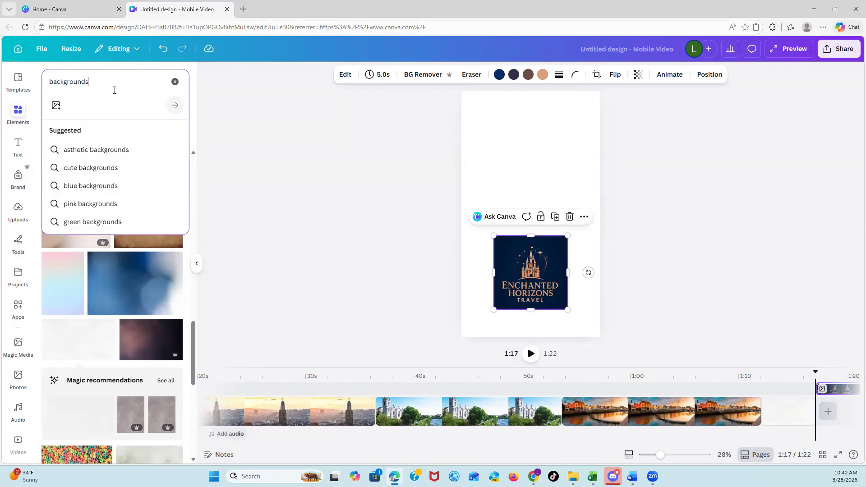
click(307, 159)
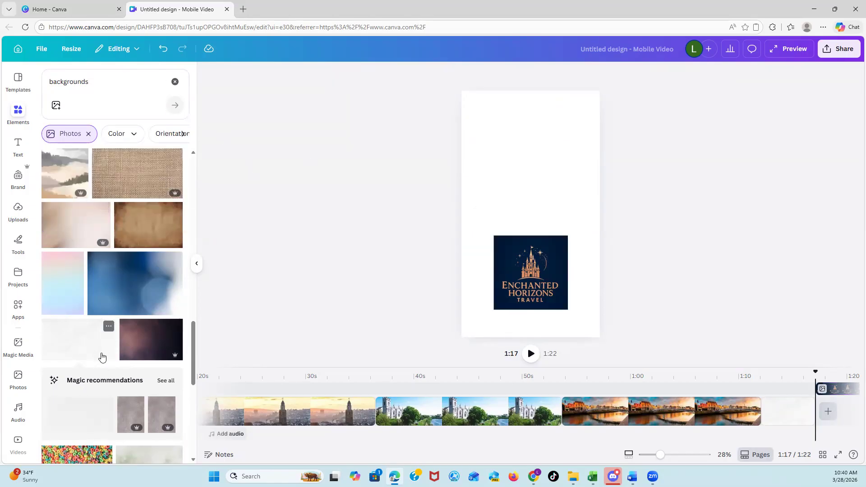
scroll(106, 357, down, 5)
scroll(102, 358, down, 2)
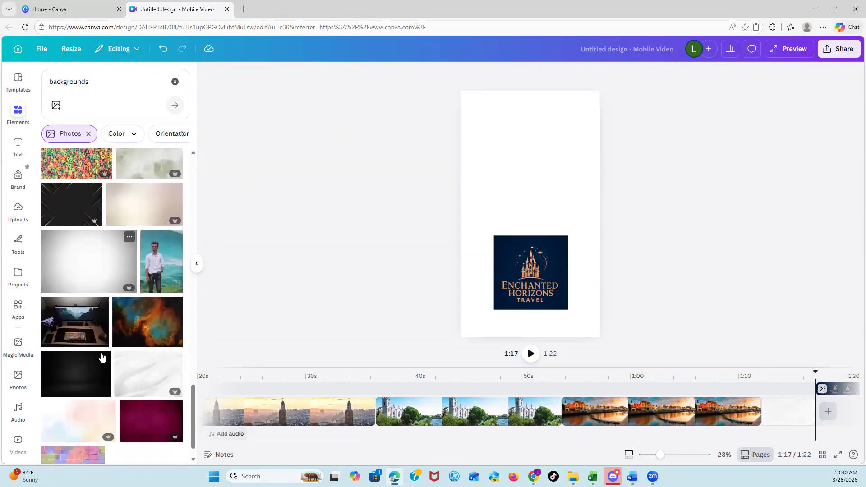
click(152, 371)
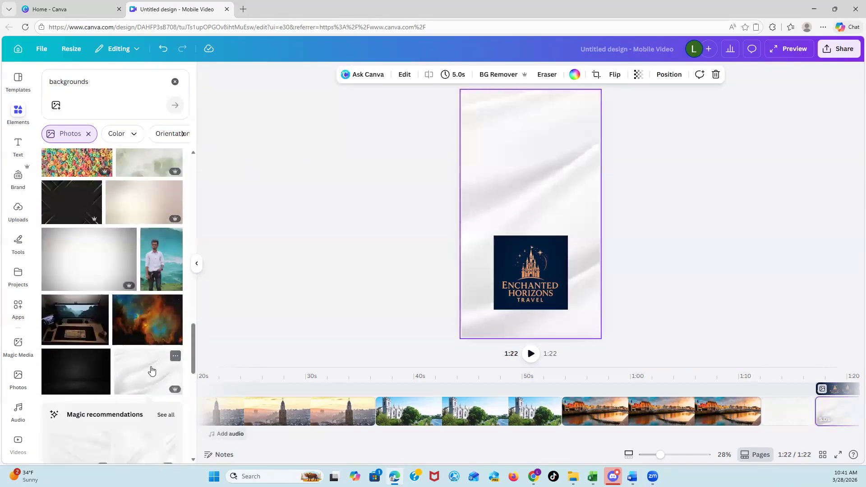
Move the logo to the upper half of the page and enlarge it slightly, keeping it horizontally centred.
click(544, 270)
drag(534, 273, 529, 176)
drag(561, 221, 558, 242)
click(558, 243)
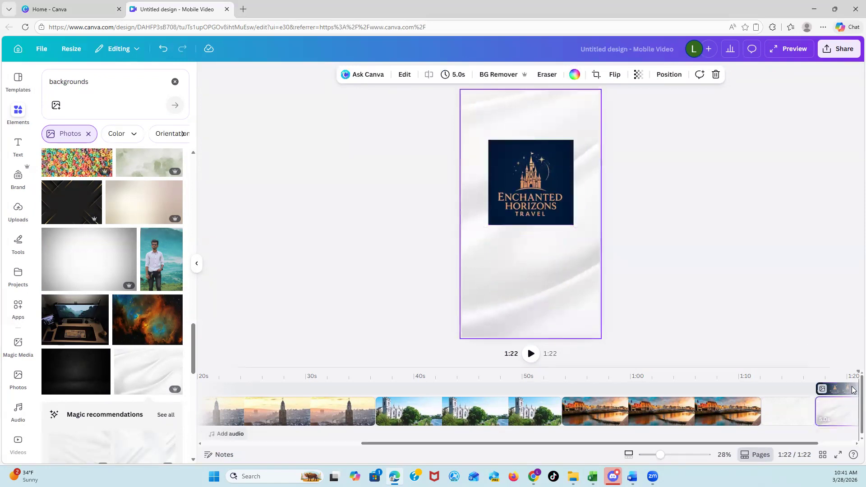
Delete the plain white clip and the white draped-fabric clip from the end of the timeline.
click(798, 411)
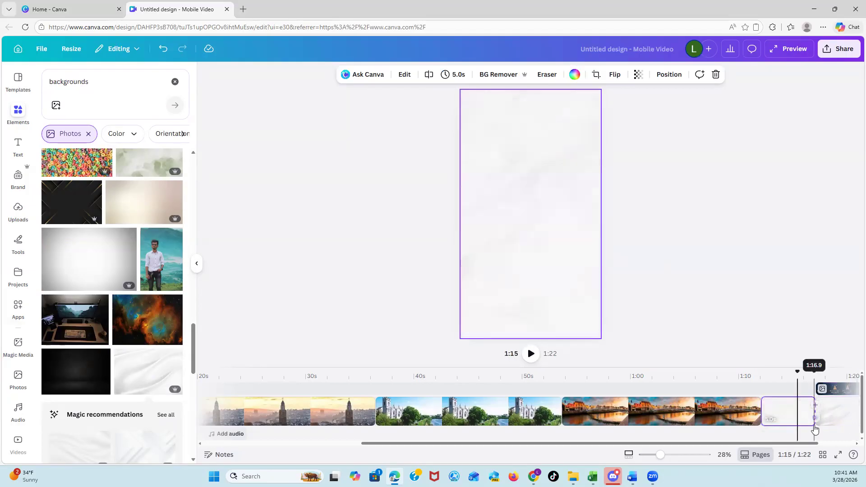
key(Delete)
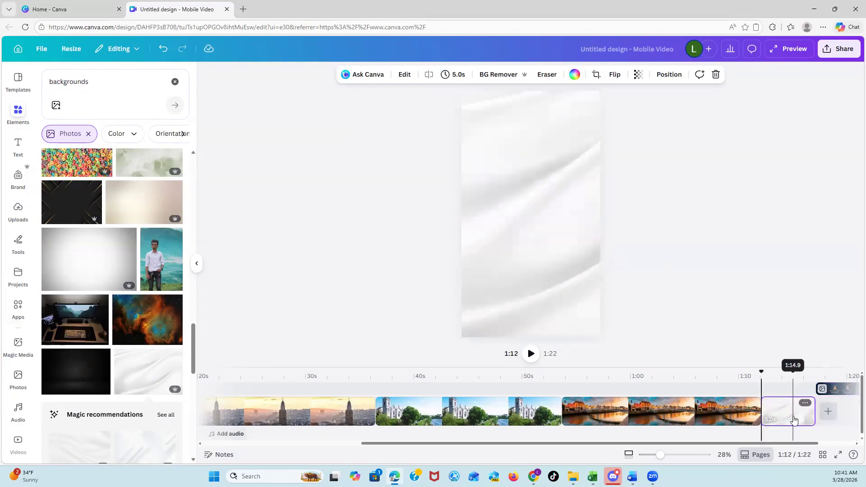
key(Delete)
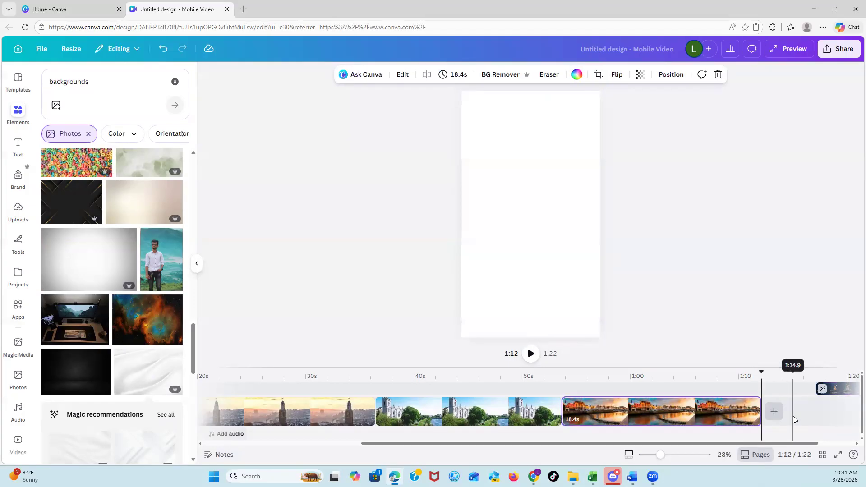
Move the logo clip to directly after the orange riverside scene and add the white draped-fabric background beneath it.
click(834, 390)
drag(834, 391, 725, 388)
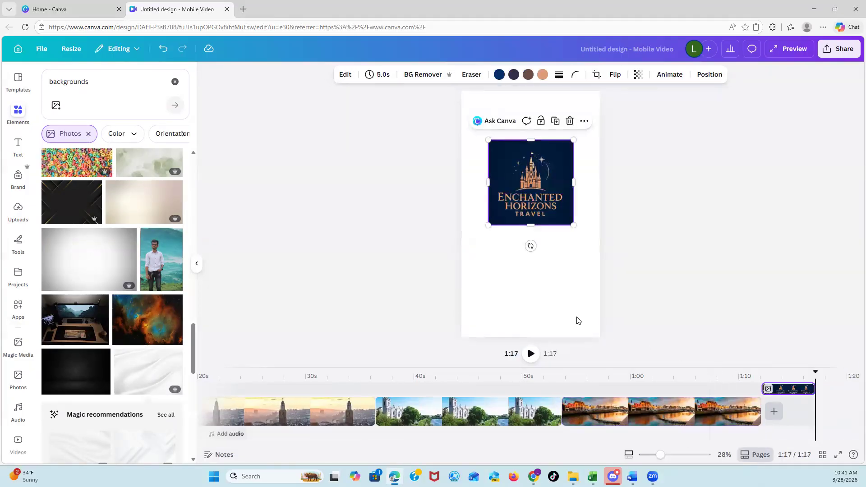
click(145, 368)
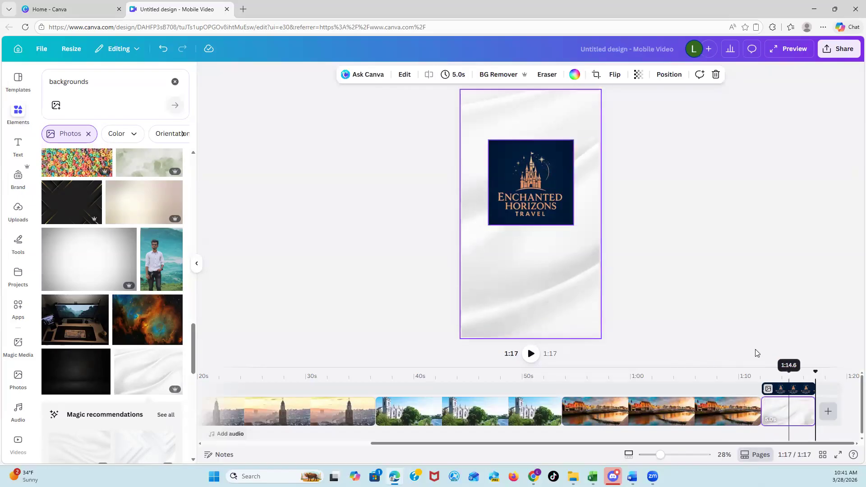
Centre the logo on the page and extend both the background and the logo clip to 16.6 seconds, ending at 1:28.
drag(543, 184, 540, 222)
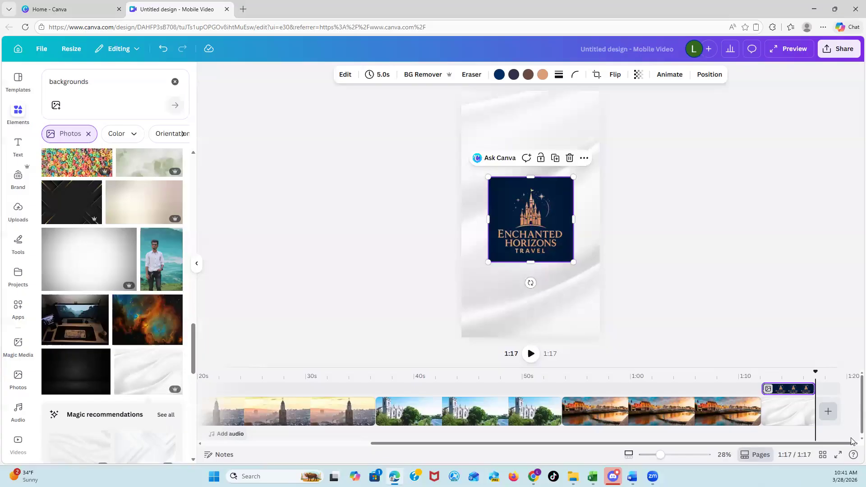
drag(816, 419, 822, 419)
click(693, 389)
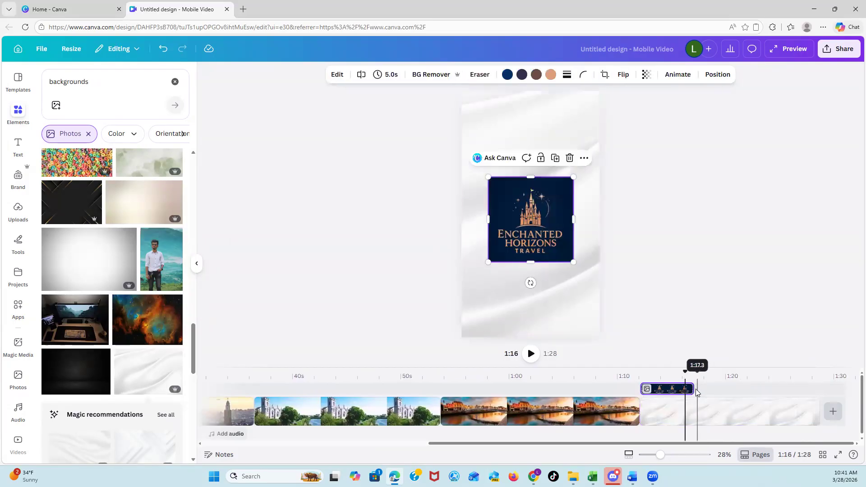
drag(694, 391, 819, 390)
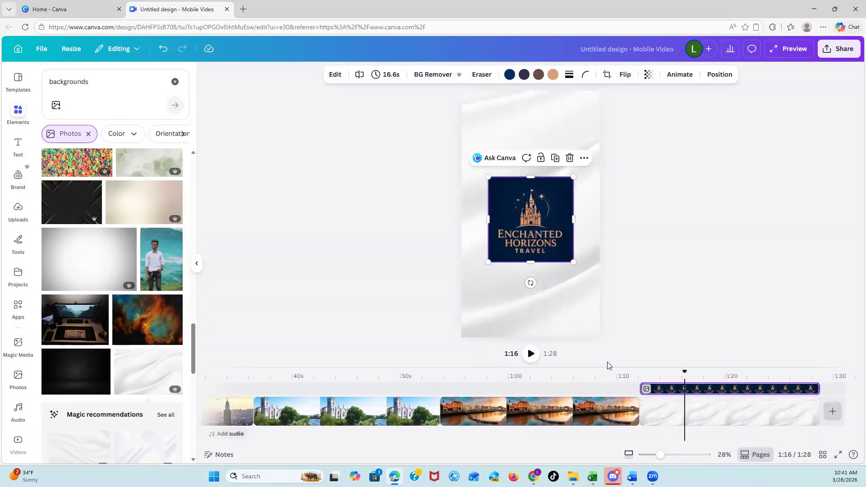
click(372, 230)
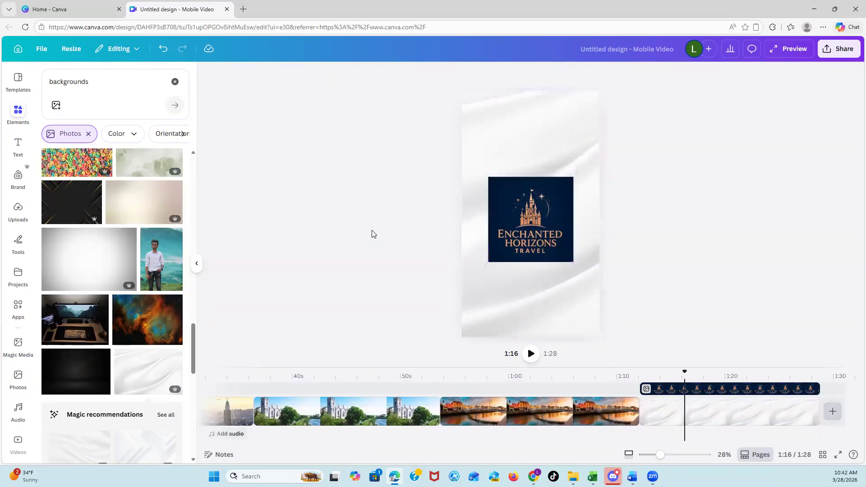
Switch to ChatGPT in Chrome, review the Ireland Mockbooking Reel text overlays by scene, and detach that conversation from the browser window.
click(18, 146)
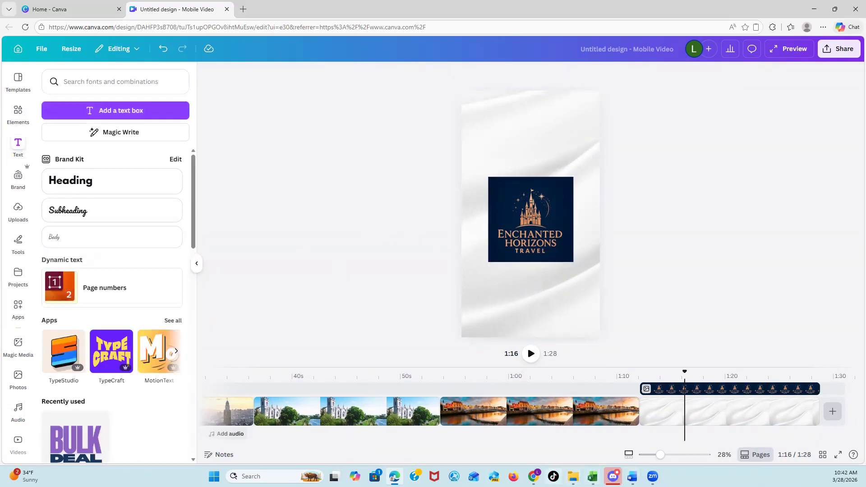
mouse_move(613, 476)
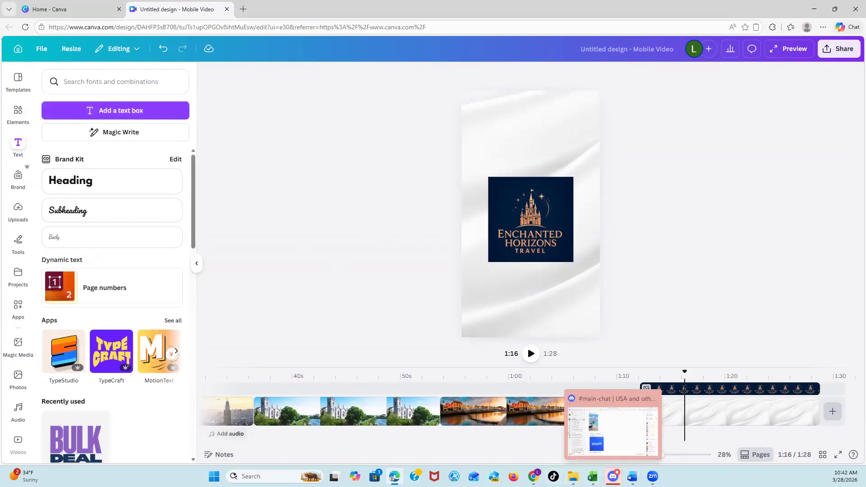
click(534, 477)
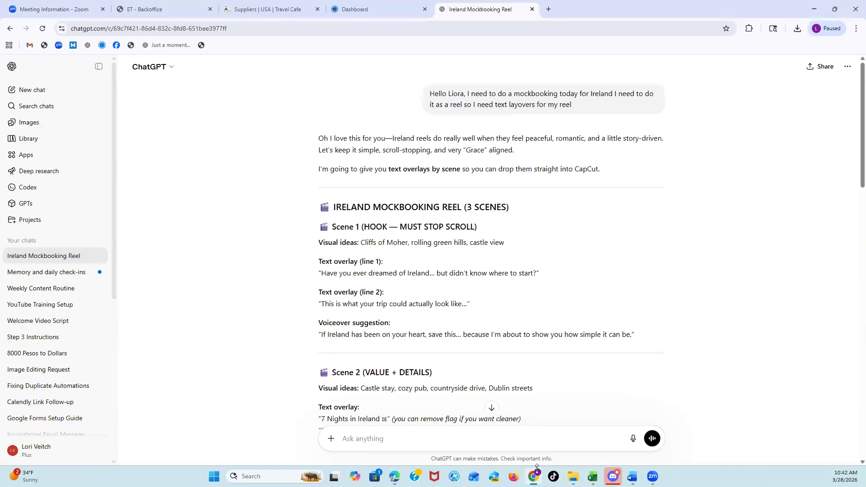
scroll(407, 312, down, 3)
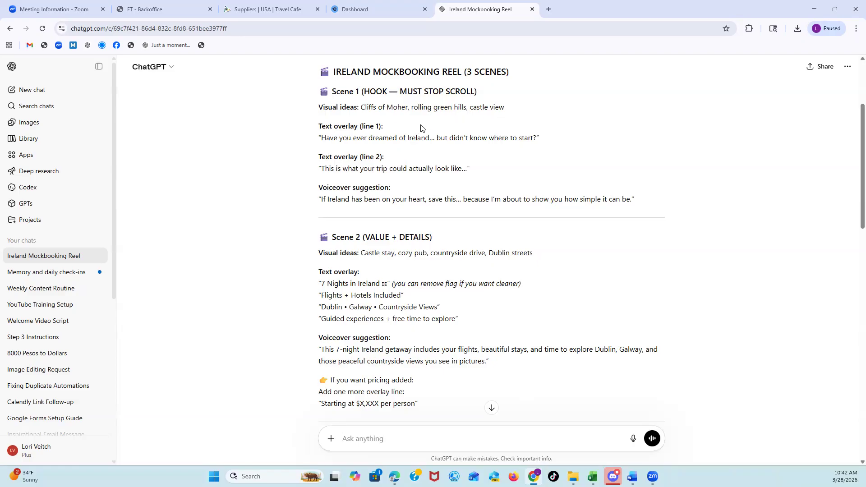
scroll(386, 190, down, 1)
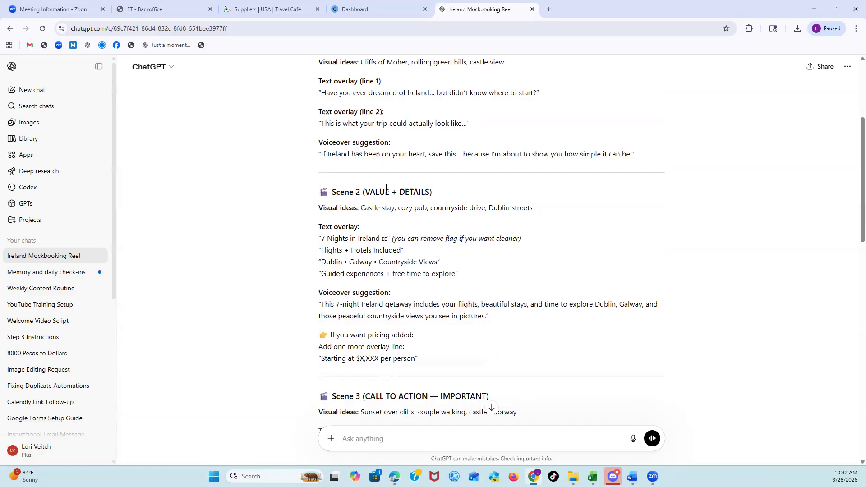
scroll(386, 187, up, 1)
scroll(386, 188, up, 1)
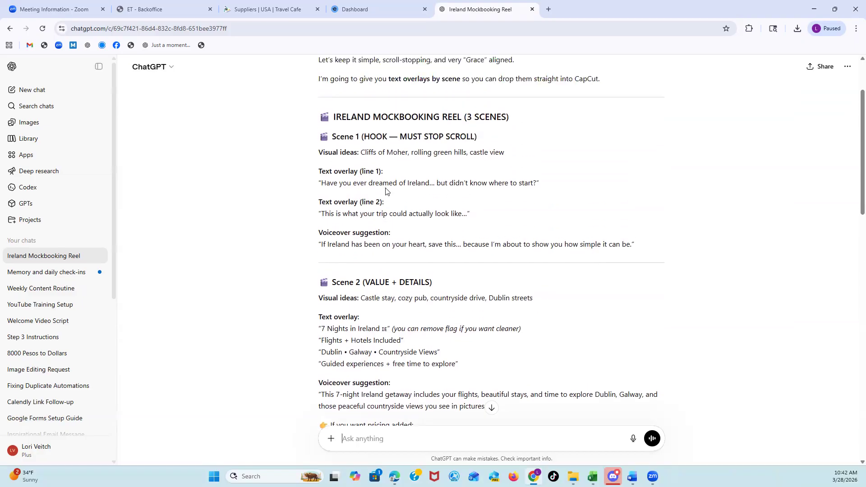
scroll(395, 205, down, 1)
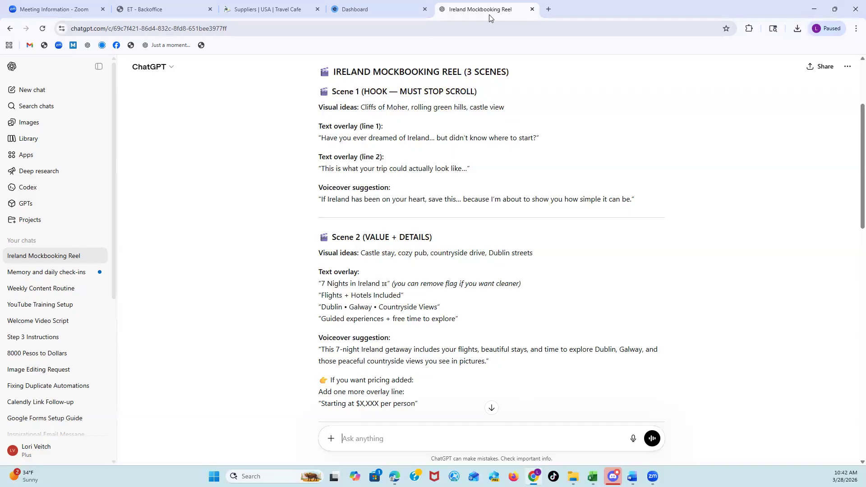
drag(489, 15, 468, 41)
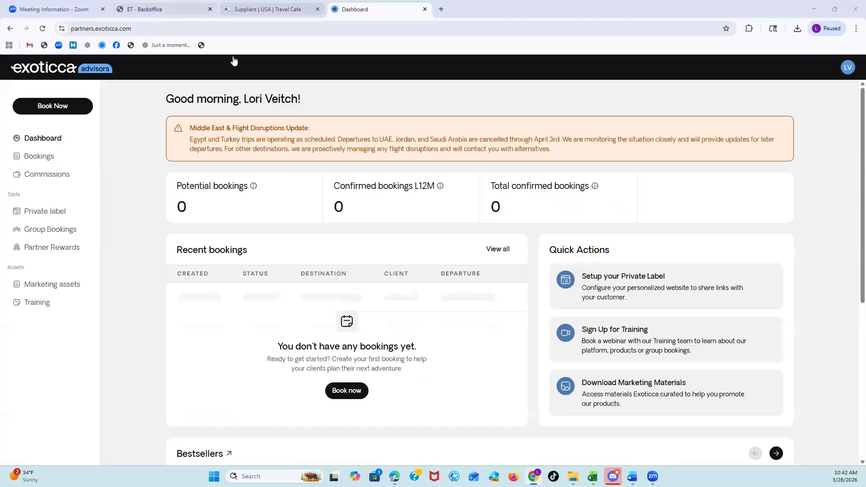
Return to Canva, add a text box to the video and move its clip to the start of the timeline at 0s.
click(395, 477)
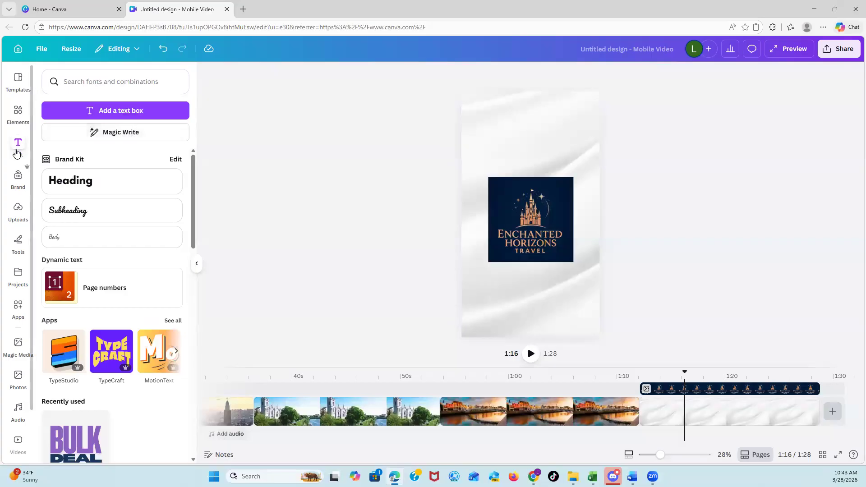
click(113, 113)
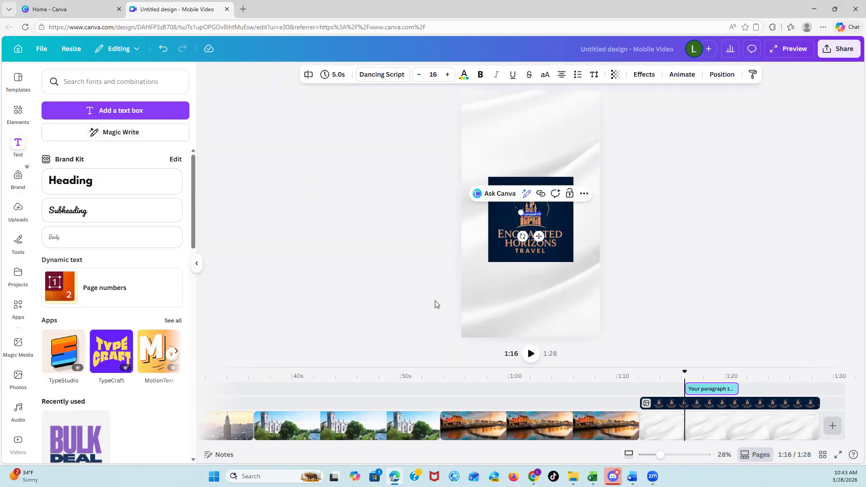
drag(713, 389, 244, 388)
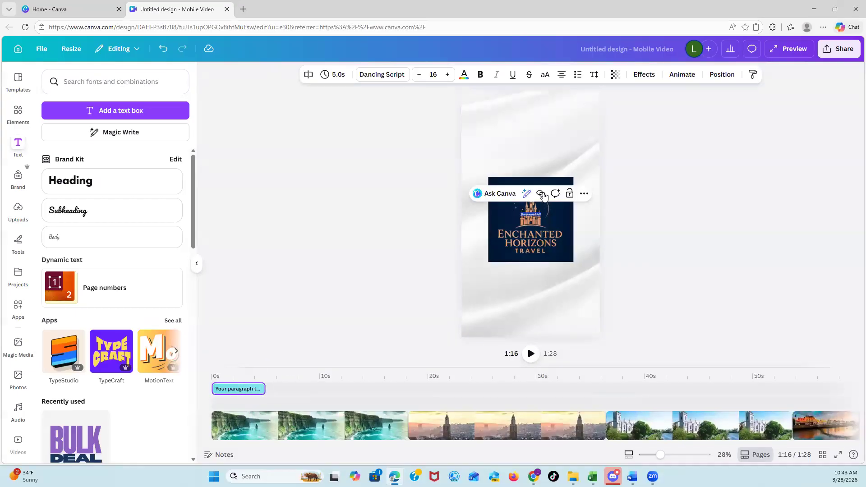
Increase the text size to 62, preview it over the cliff scene at 0:02, and widen its box slightly to fit on one line.
click(448, 75)
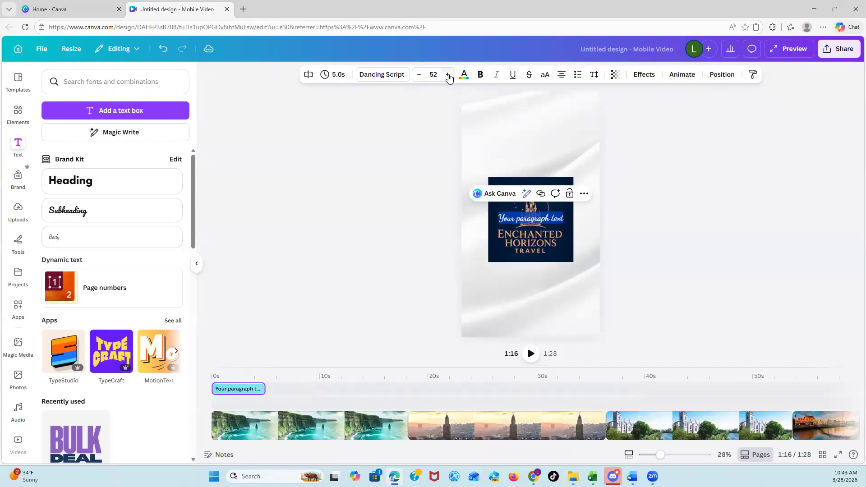
click(242, 376)
click(242, 393)
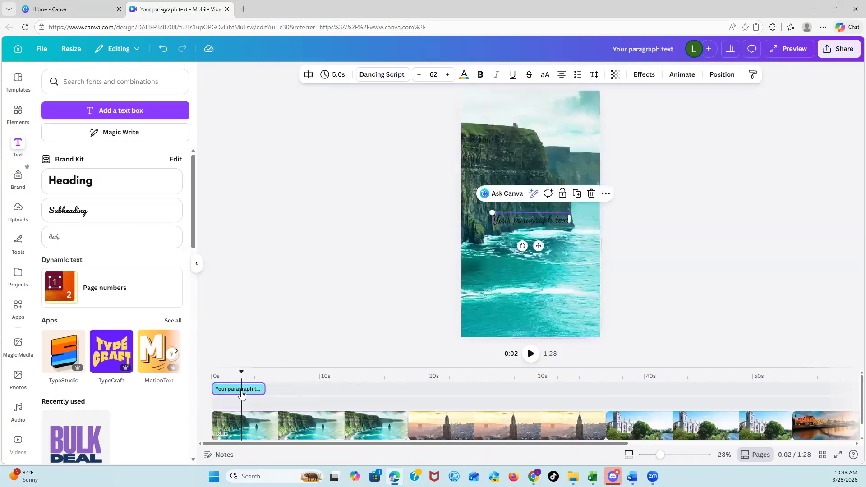
drag(570, 220, 578, 222)
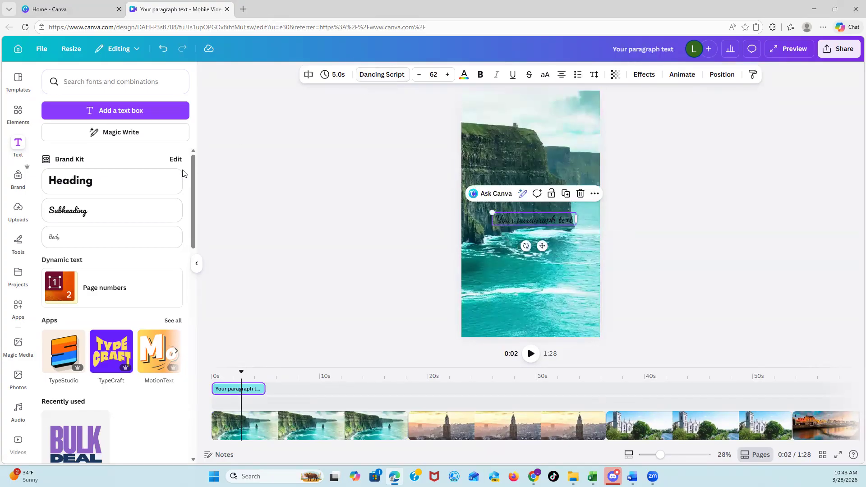
Change the placeholder text's font to Playfair Display SC after trying Montserrat.
click(384, 77)
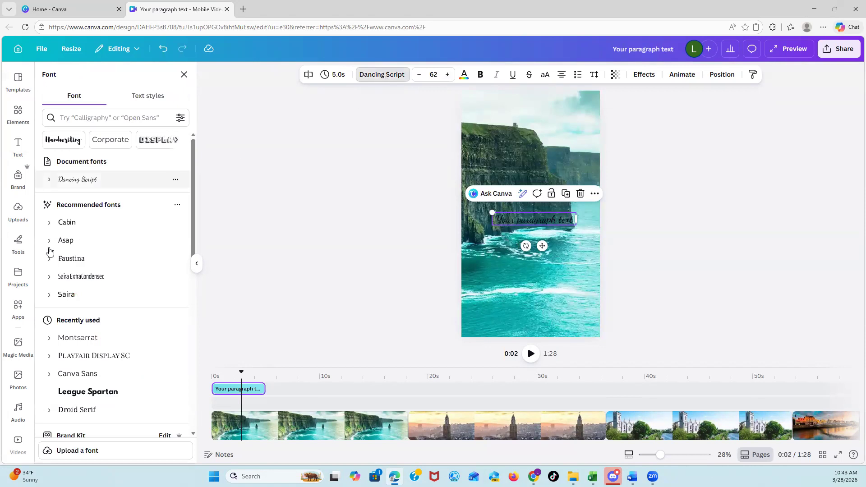
click(78, 338)
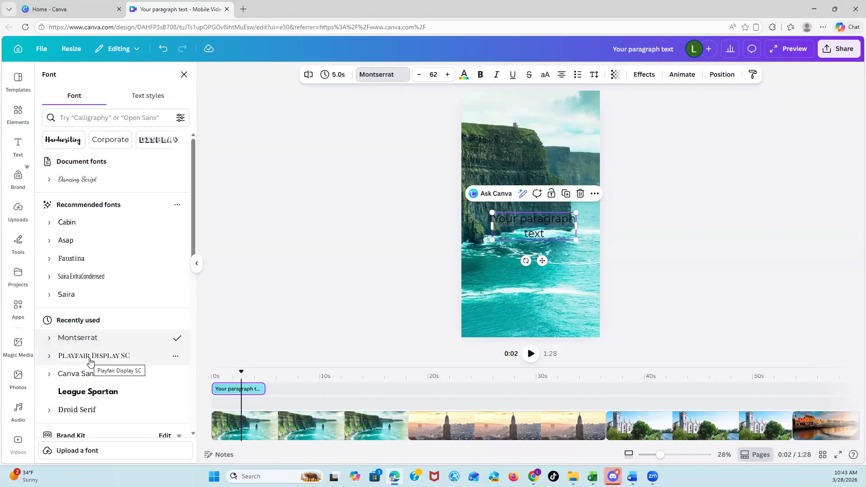
click(90, 359)
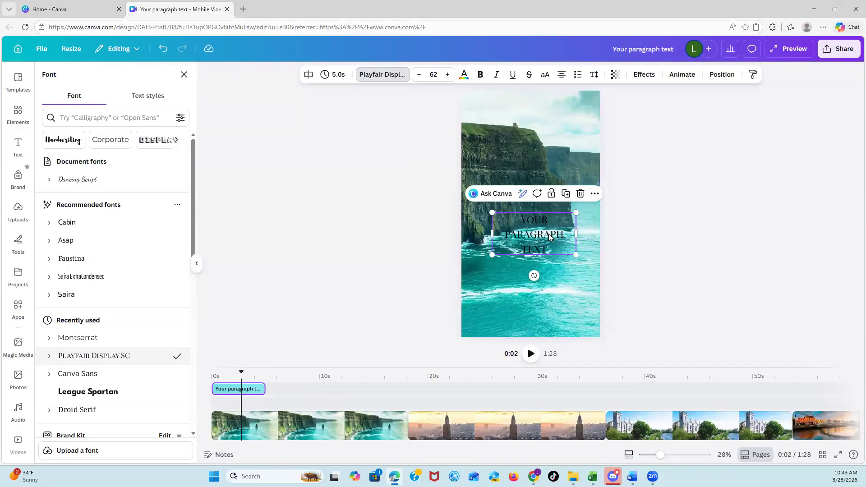
Try several text colours from the brand and photo palettes, settling on the pale grey-green from the cliff photo.
click(464, 76)
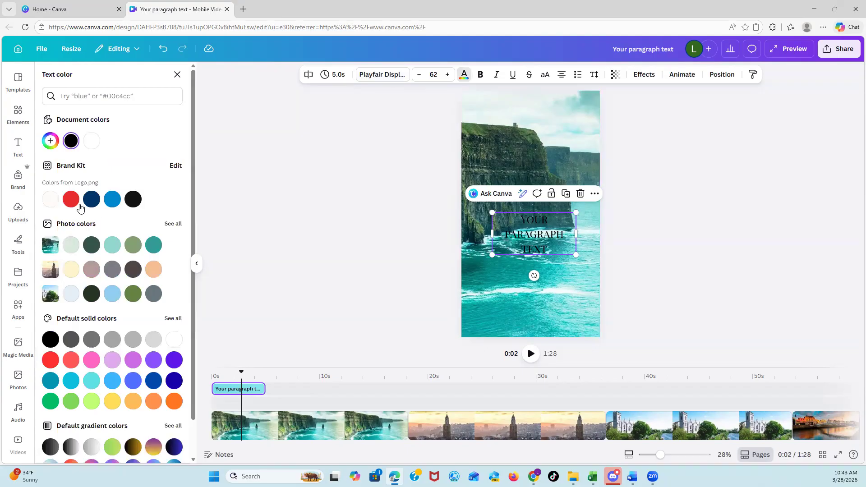
click(52, 201)
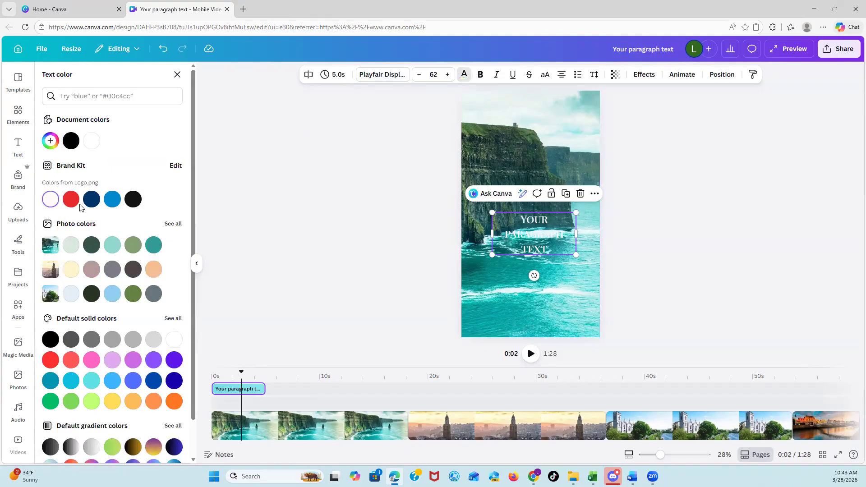
click(113, 200)
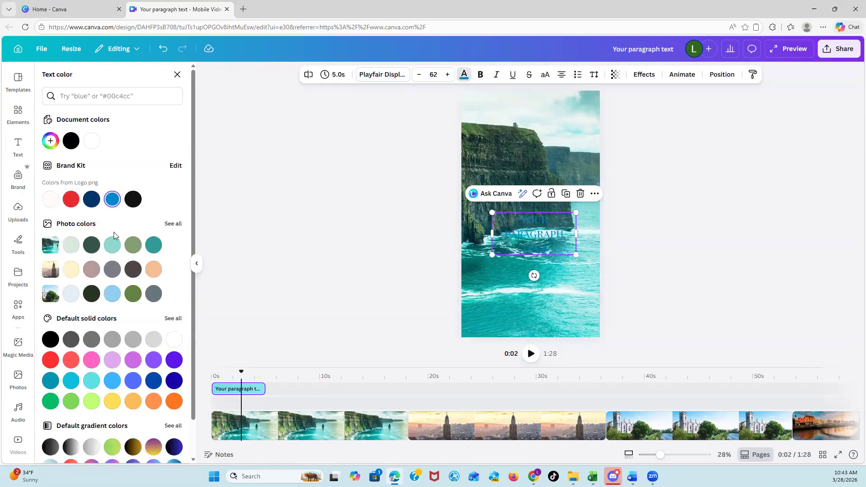
click(153, 270)
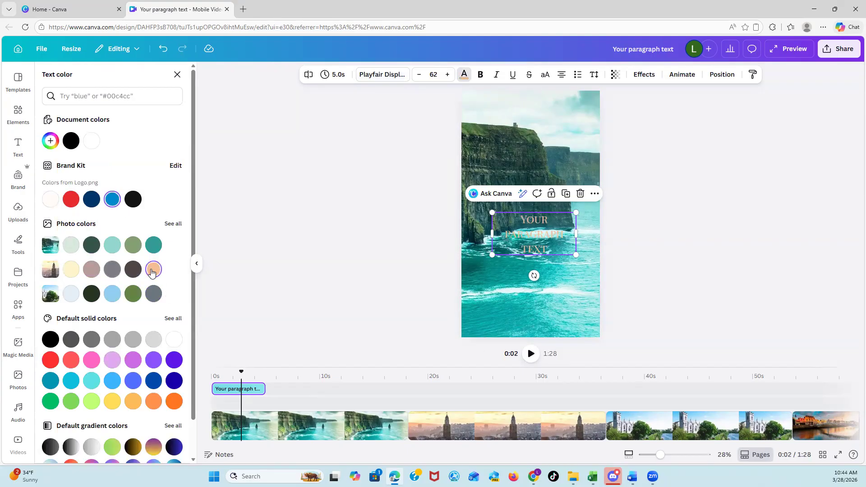
click(134, 247)
click(70, 246)
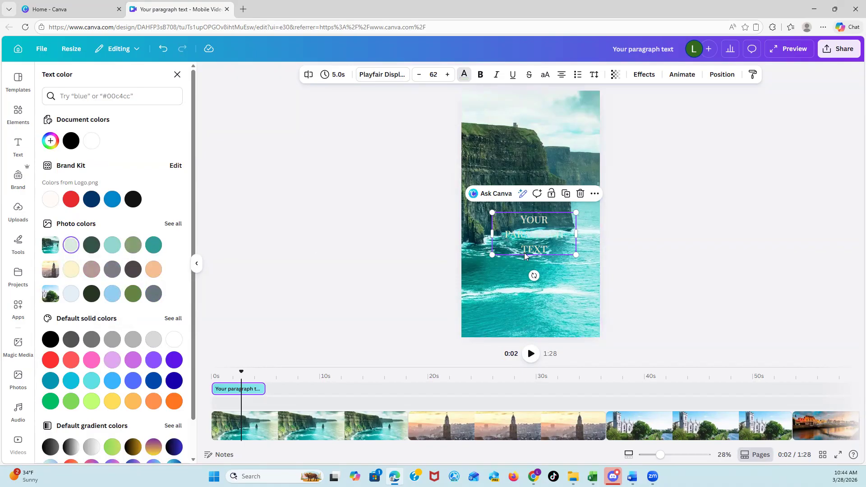
Move the text box up over the cliffs and centre it horizontally on the page.
drag(525, 255, 513, 204)
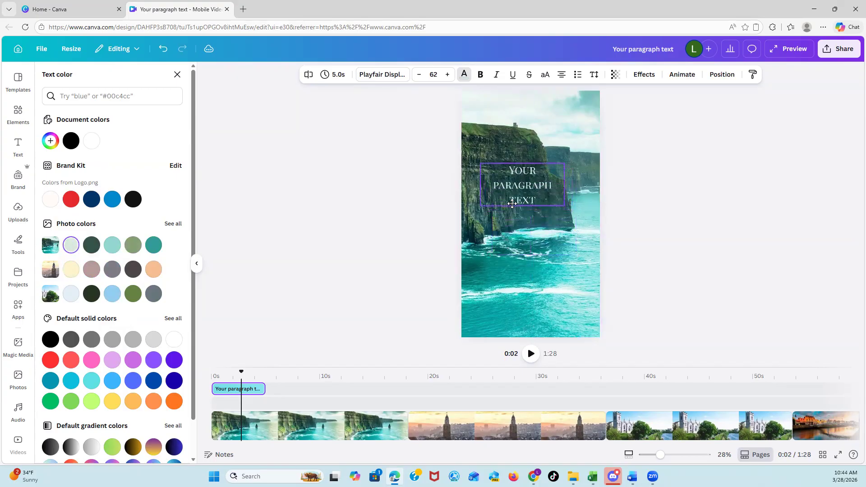
click(360, 261)
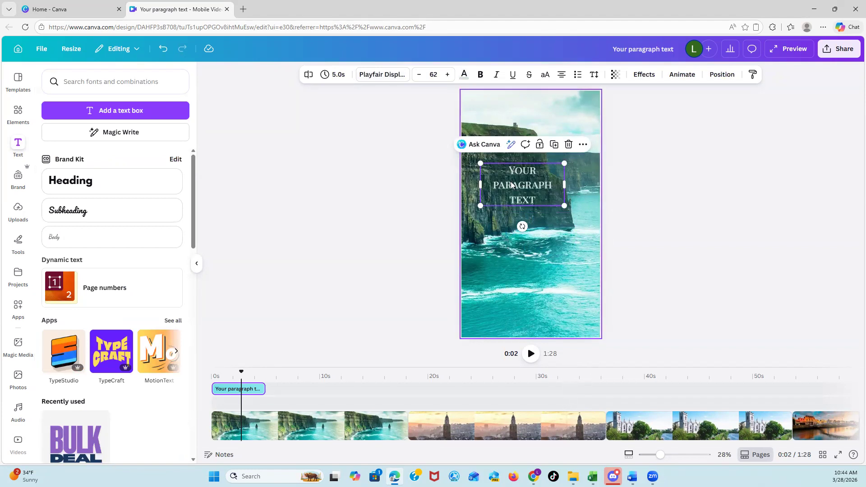
drag(512, 185, 516, 189)
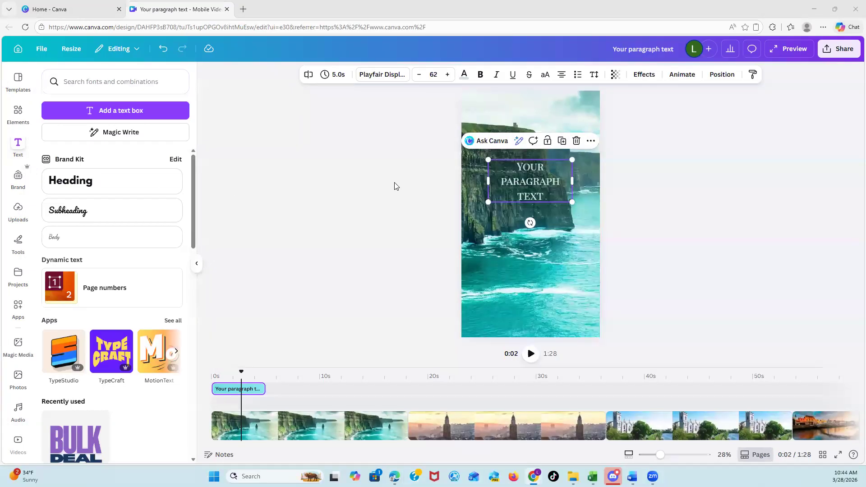
Replace the placeholder with the copied overlay line “Have you ever dreamed of Ireland… but didn’t know where to start?”.
double_click(545, 196)
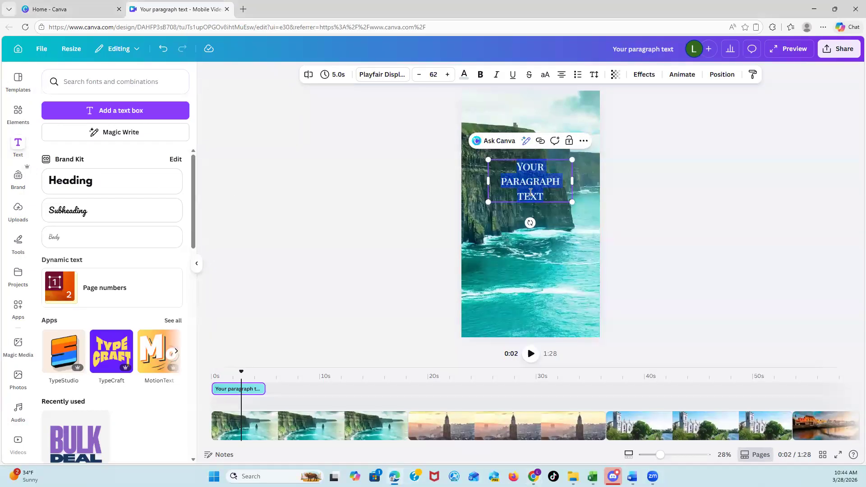
right_click(531, 193)
click(557, 207)
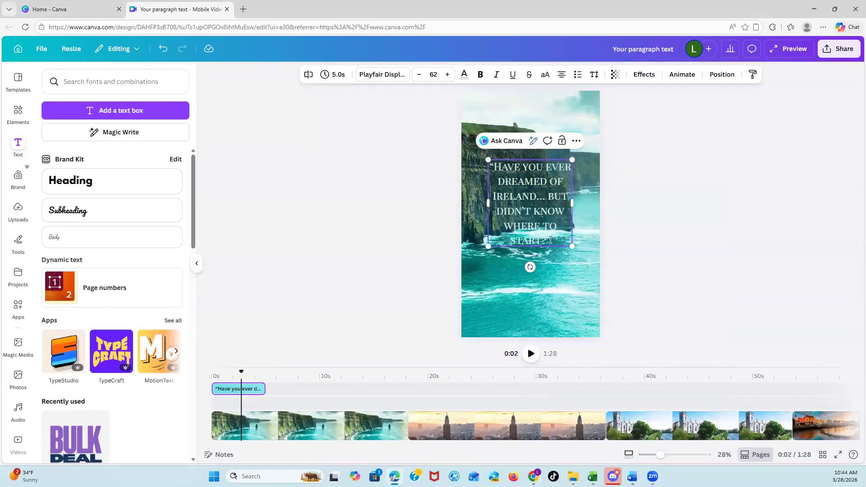
Colour the whole opening question black using the brand colours and check it against the cliff scene.
drag(533, 232, 497, 168)
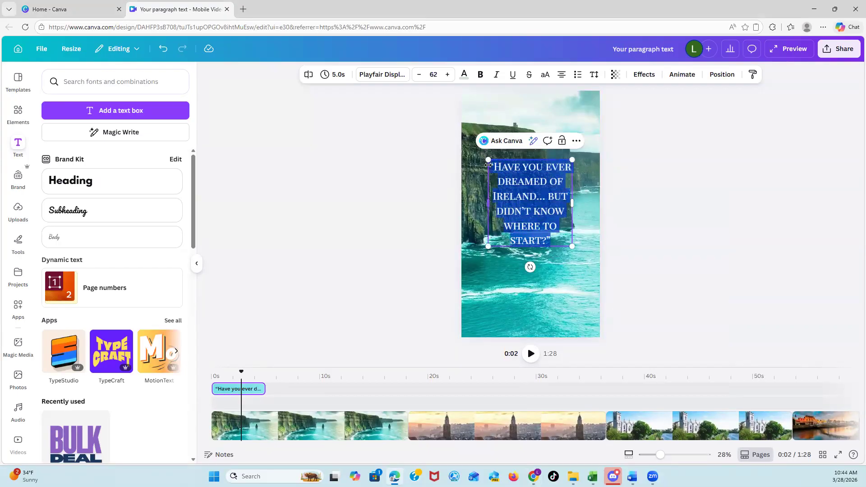
click(463, 75)
click(134, 200)
click(373, 255)
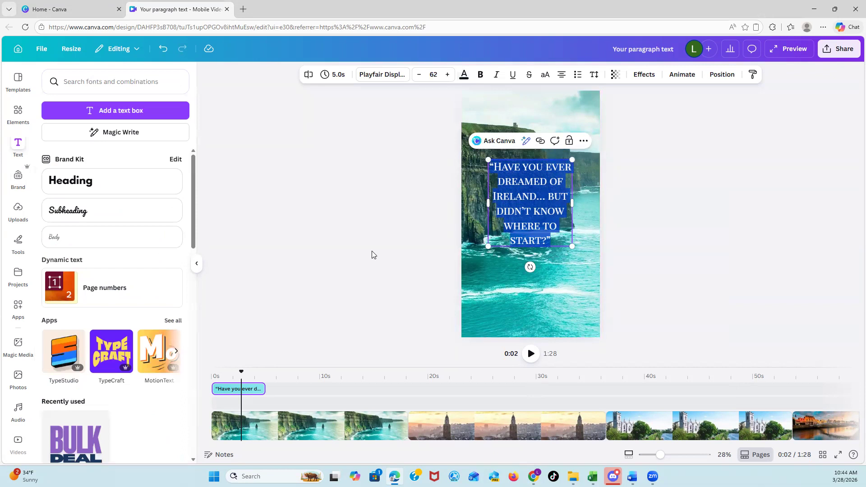
click(508, 259)
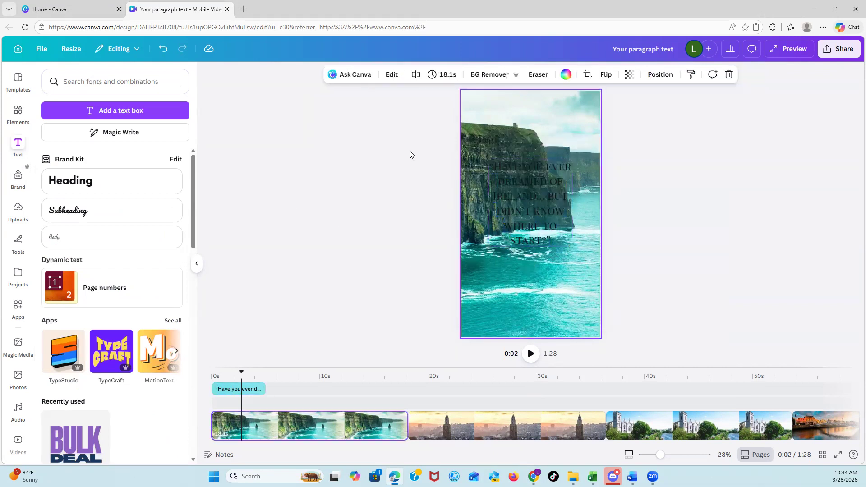
Try pink and purple default solid colours on the opening question and set it to coral red.
click(513, 180)
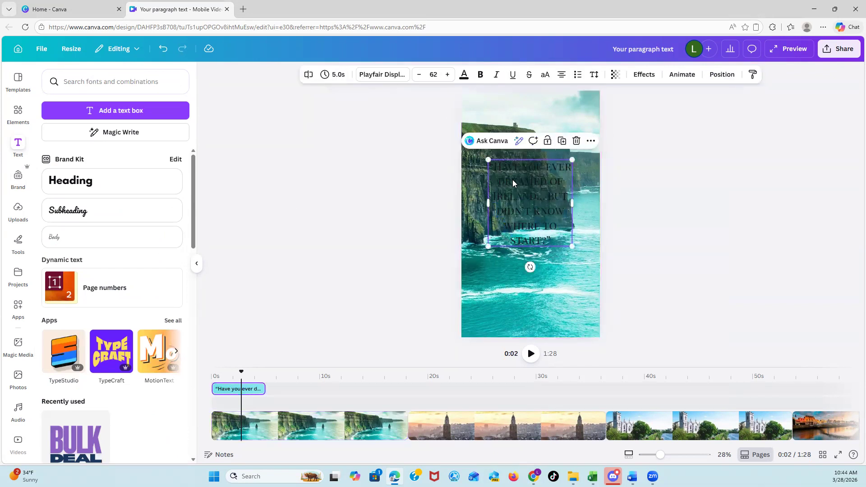
click(464, 77)
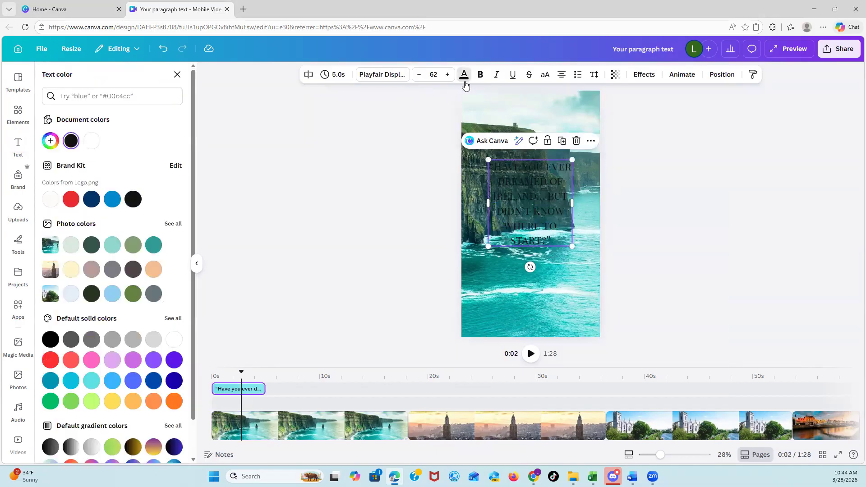
scroll(128, 276, down, 1)
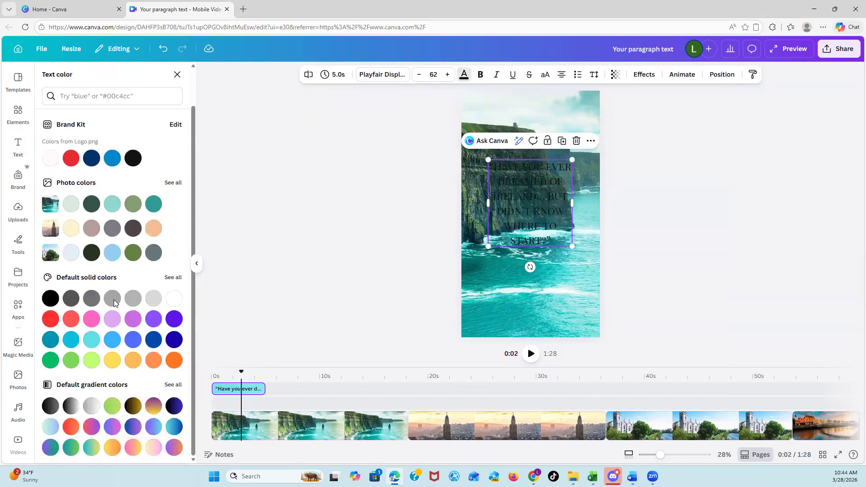
click(91, 321)
click(112, 324)
click(155, 326)
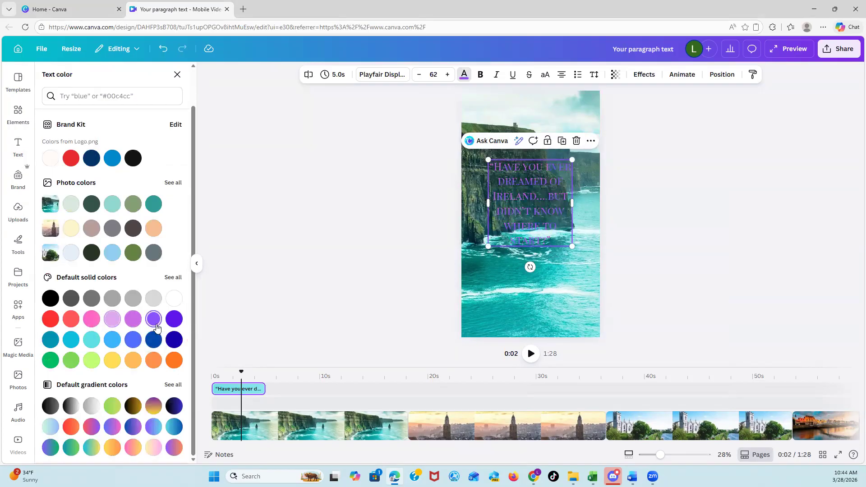
click(113, 322)
click(71, 319)
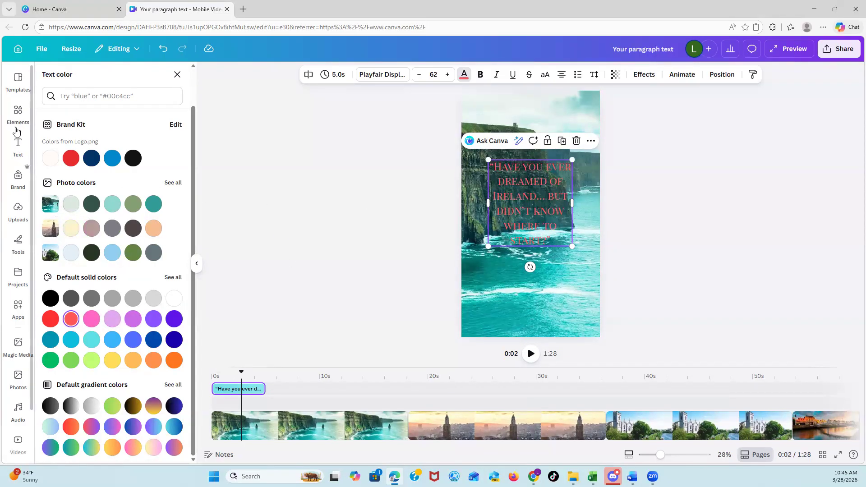
Replace the backgrounds search in Elements with a photo search for "rectangle".
click(18, 113)
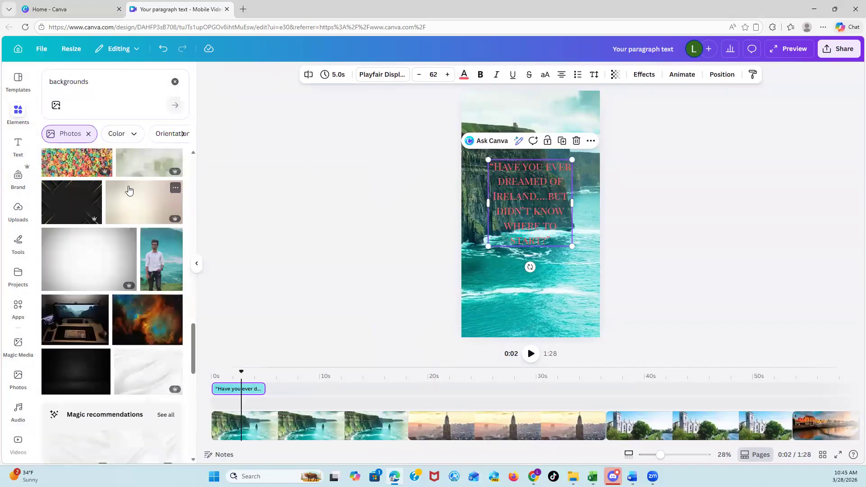
scroll(129, 190, up, 2)
scroll(129, 190, up, 5)
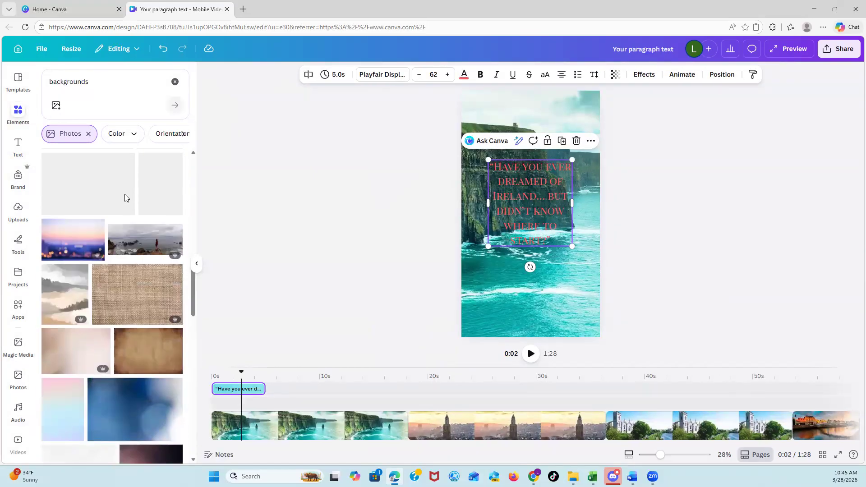
scroll(125, 200, up, 10)
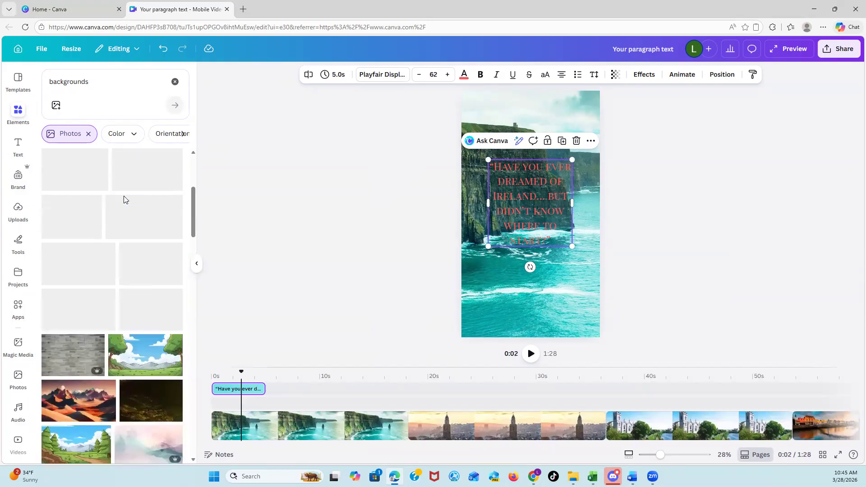
click(97, 83)
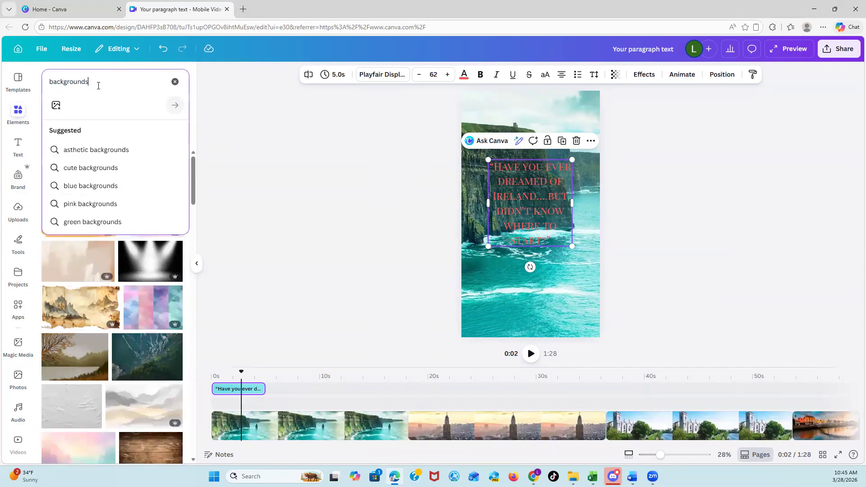
text(rectangle)
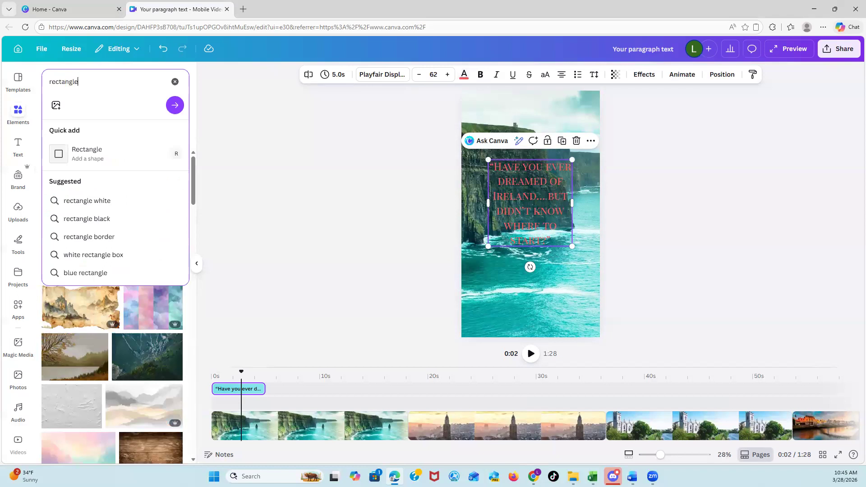
key(Return)
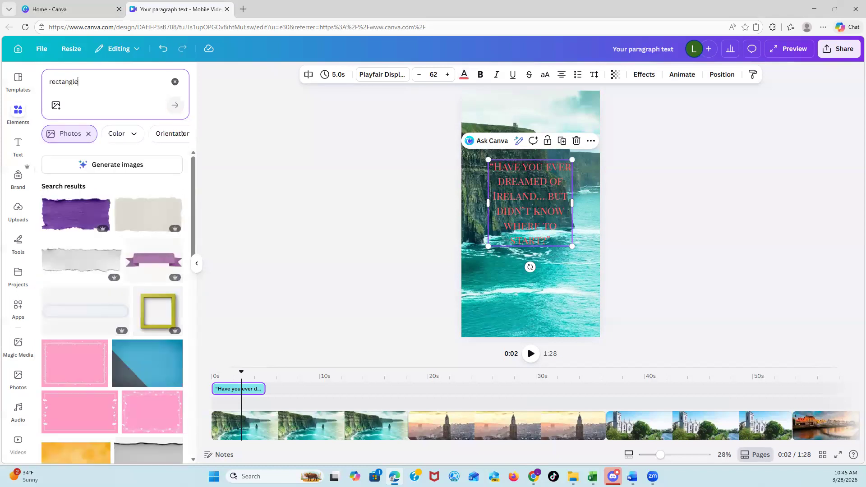
Browse the rectangle photos for a text backing and add the turquoise gradient rounded rectangle to the video.
scroll(141, 229, down, 1)
scroll(141, 228, up, 1)
scroll(161, 226, down, 7)
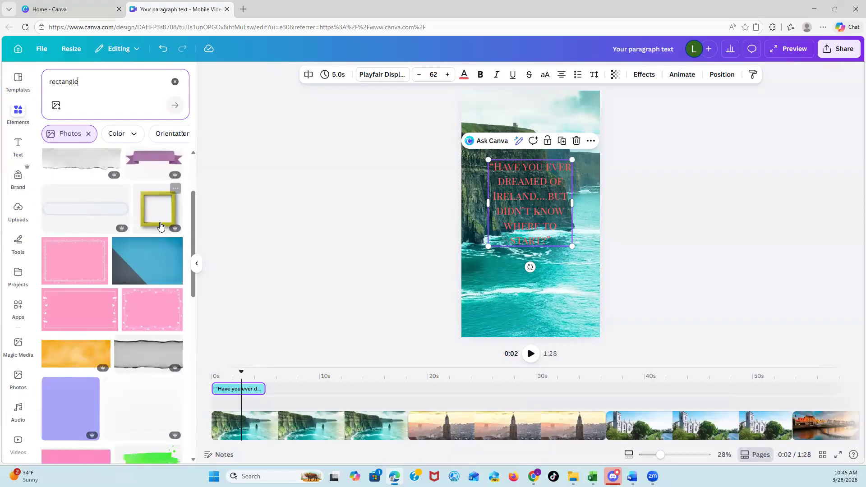
scroll(160, 226, down, 3)
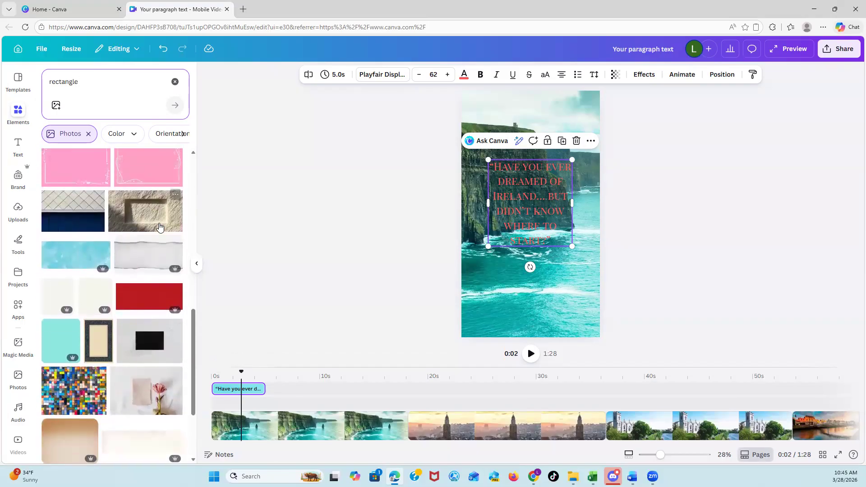
scroll(160, 227, down, 1)
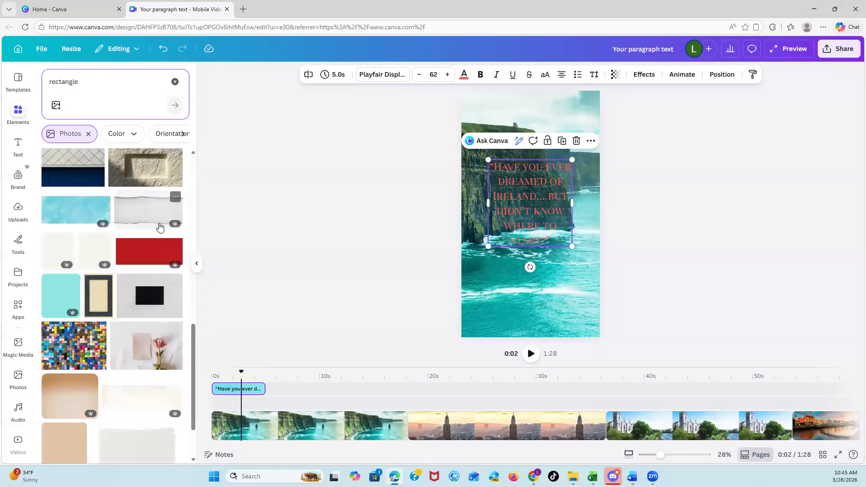
scroll(160, 227, down, 1)
scroll(161, 226, down, 2)
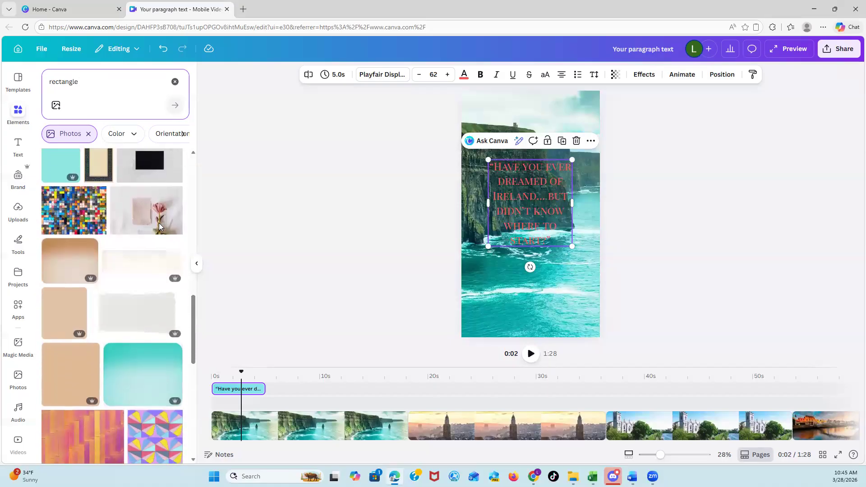
click(146, 372)
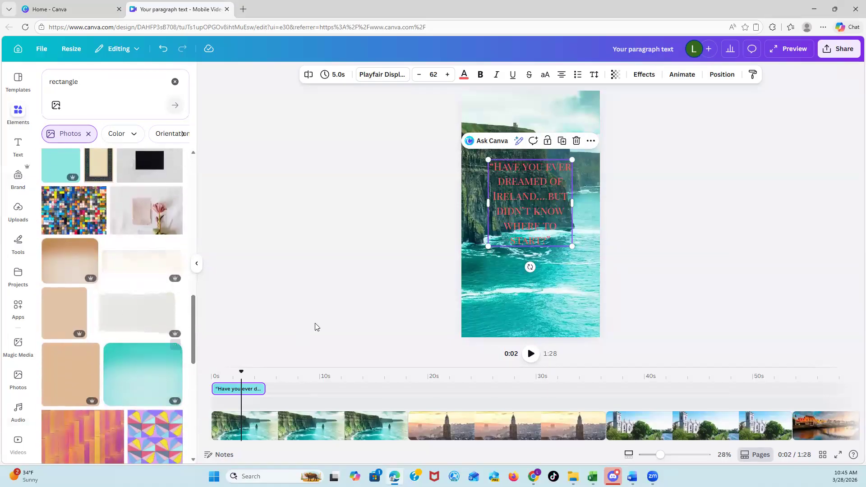
Try the grey torn-paper photo as a backing for the opening question and delete it from the video.
click(118, 317)
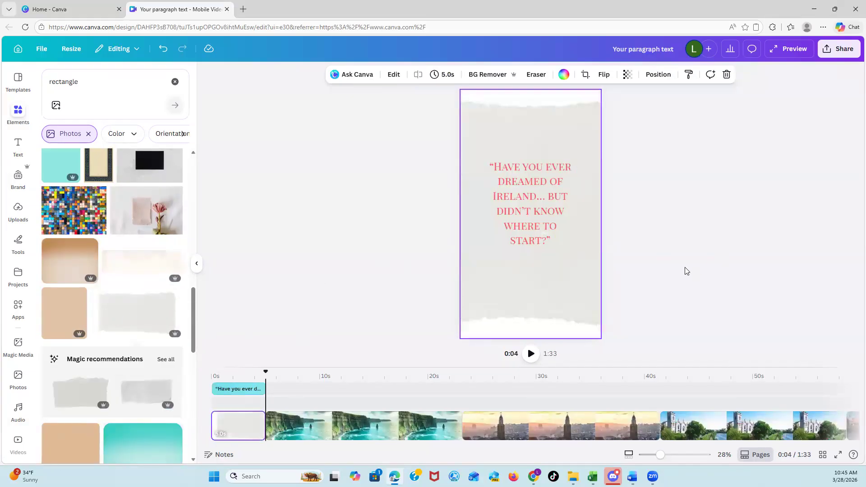
click(521, 189)
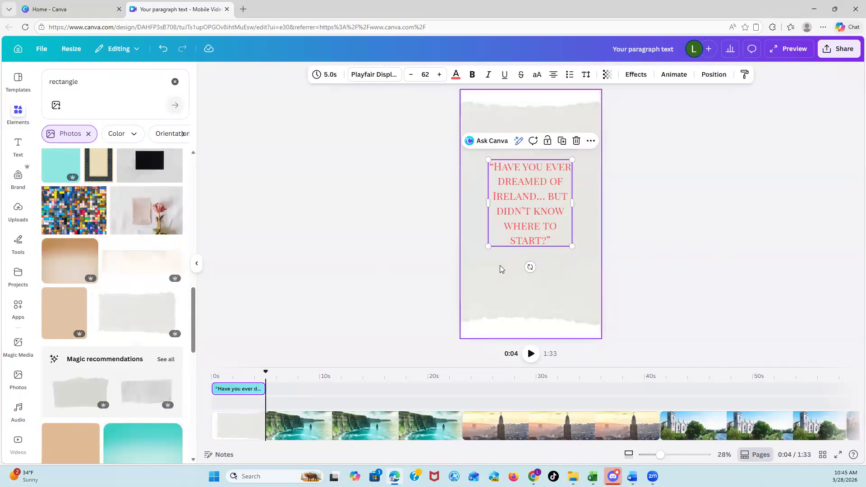
click(483, 296)
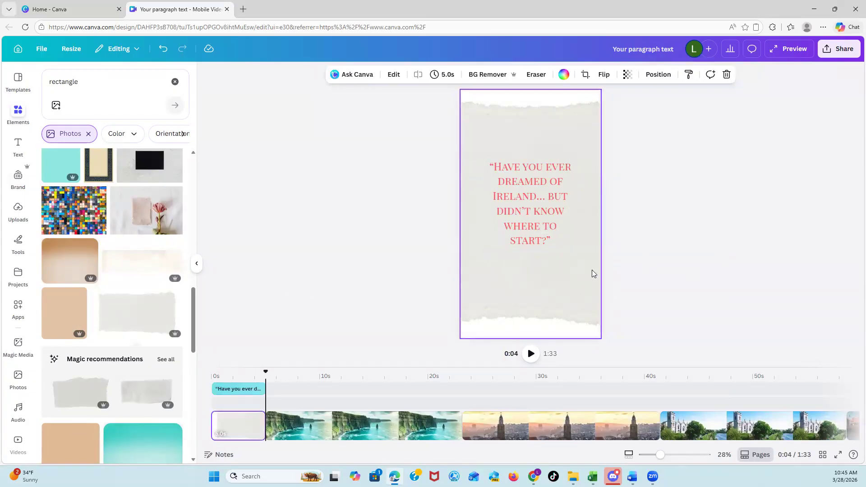
click(564, 244)
click(530, 270)
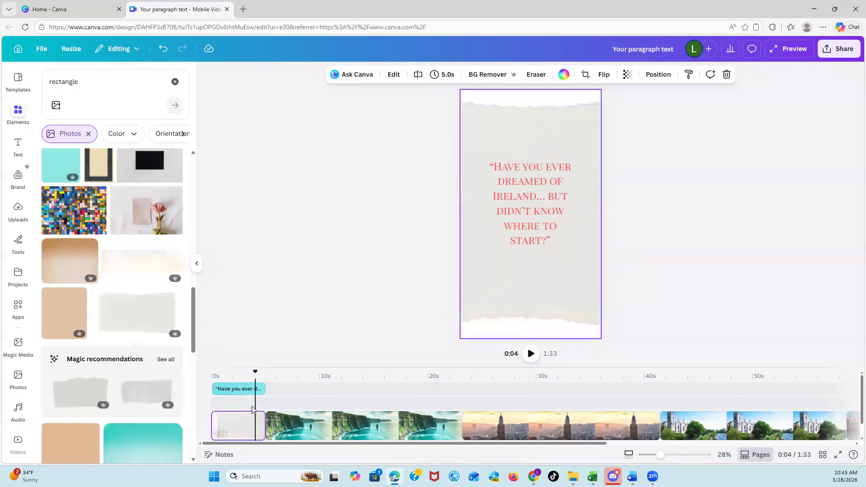
key(Delete)
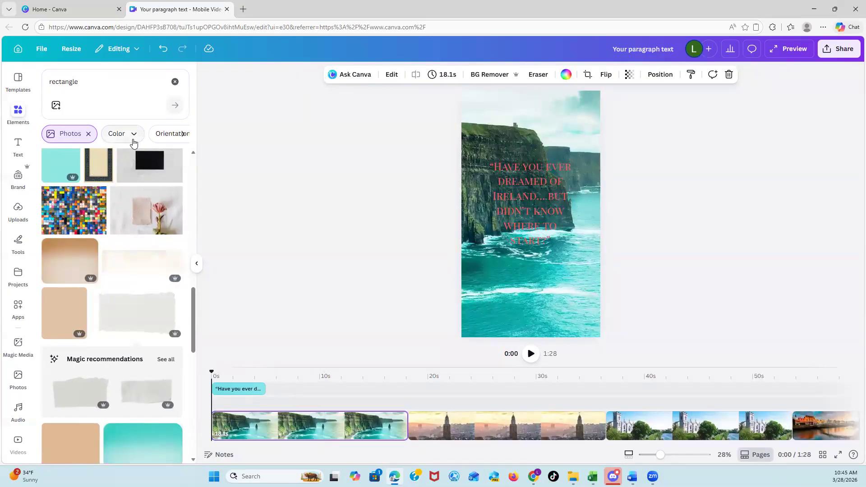
Change the photo search to the suggested "rectangle white".
click(94, 105)
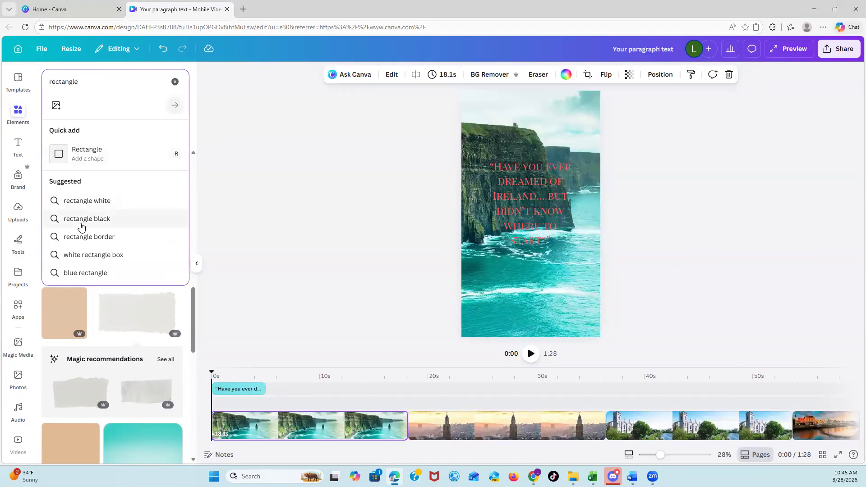
scroll(96, 374, down, 3)
scroll(96, 375, down, 3)
scroll(96, 375, up, 7)
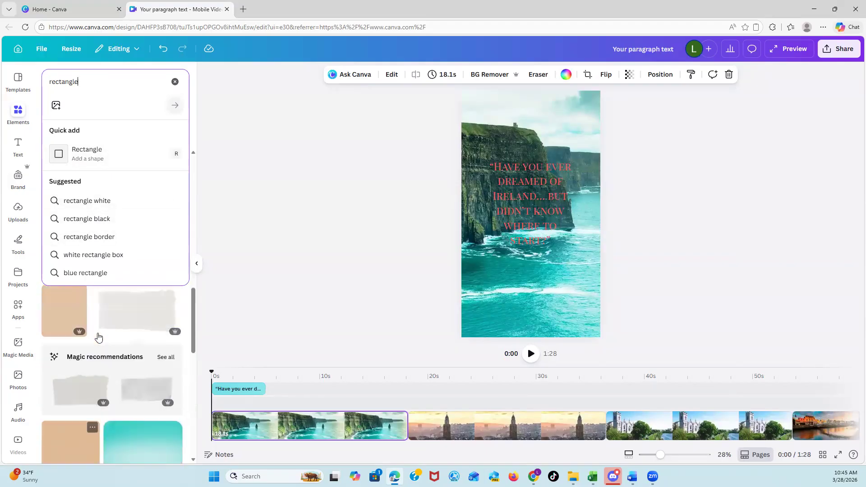
click(101, 208)
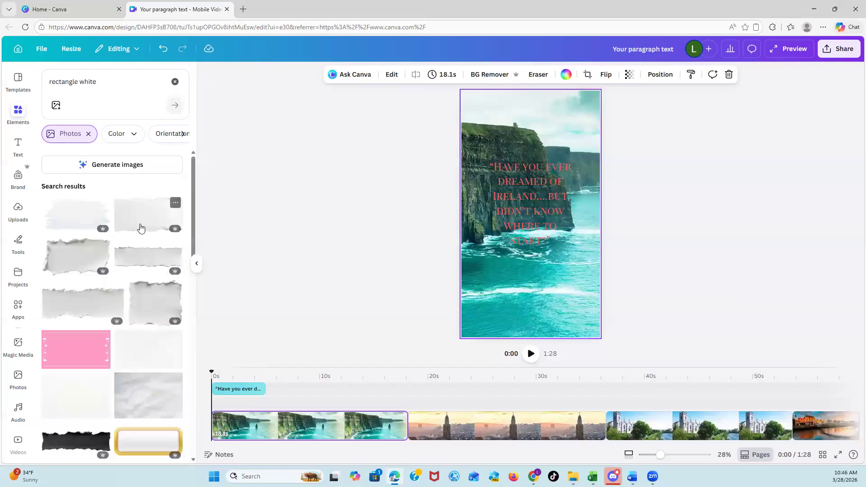
Try the white torn-paper rectangle as a text backing and delete its clip from the start of the video.
click(162, 218)
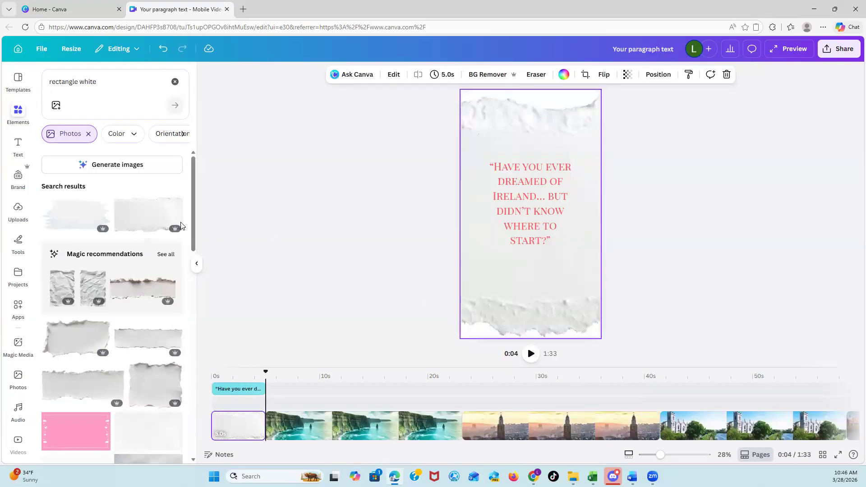
click(234, 434)
key(Delete)
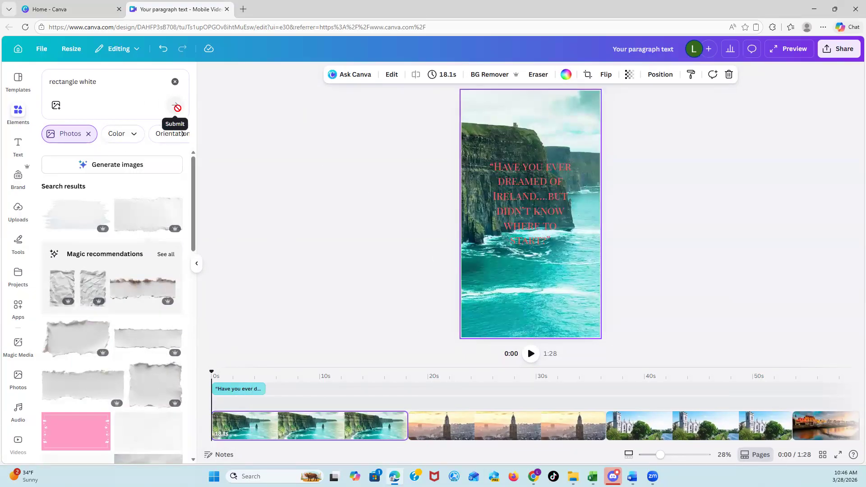
Browse the "rectangle white" photo results for a suitable backing for the opening question.
click(20, 112)
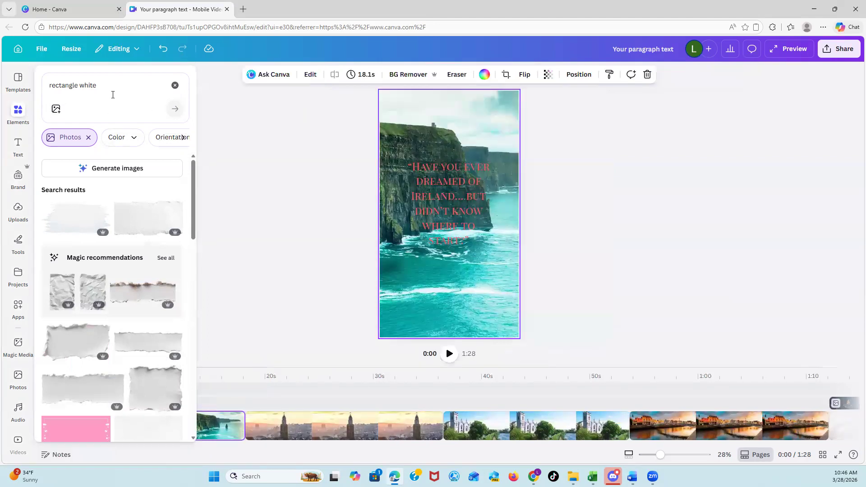
scroll(93, 171, down, 2)
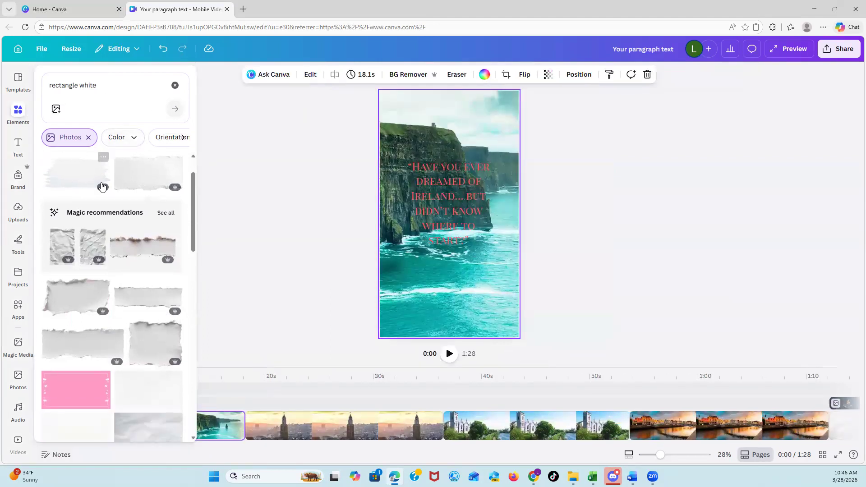
scroll(102, 201, down, 2)
scroll(102, 201, down, 10)
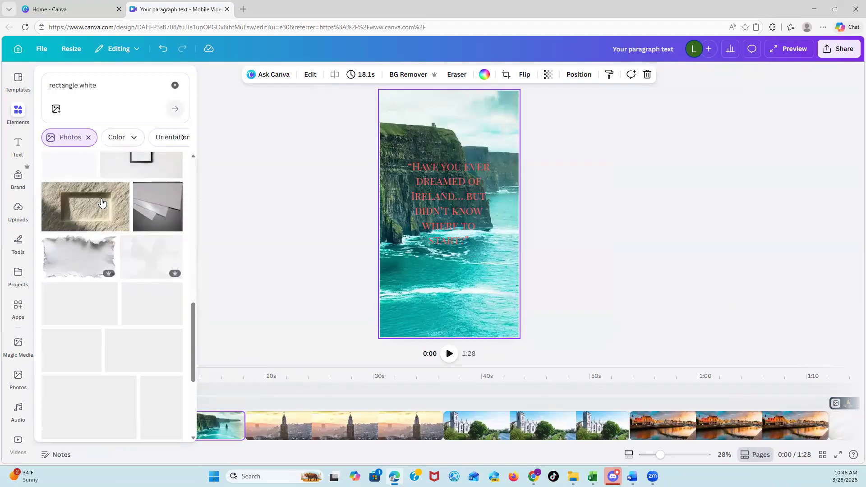
scroll(102, 202, down, 5)
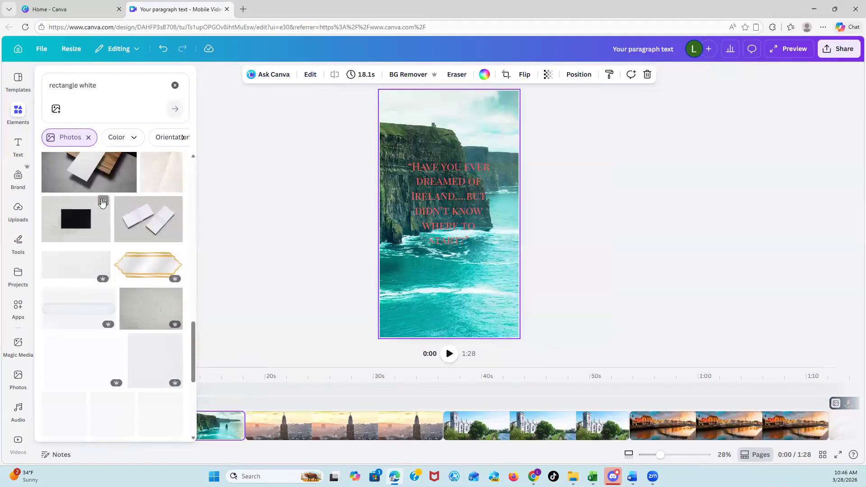
scroll(102, 201, up, 10)
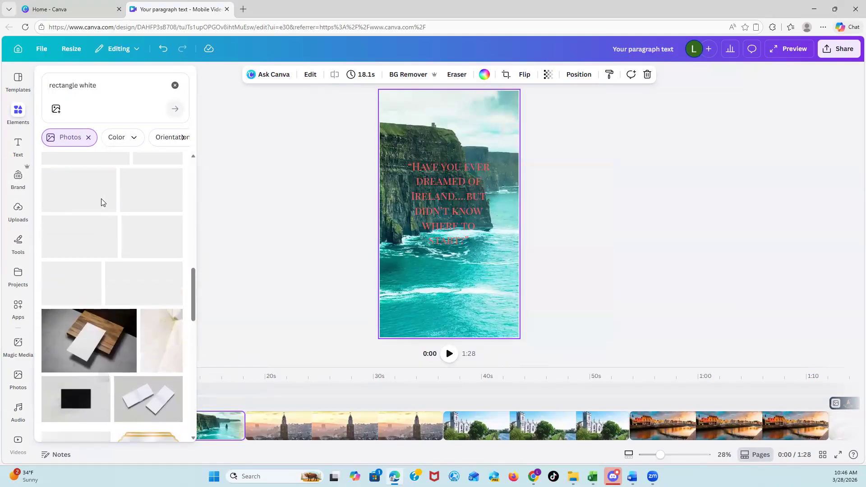
Filter the white rectangle photos to cut-outs only and check the details of the Textured Plain White Paper photo.
click(180, 138)
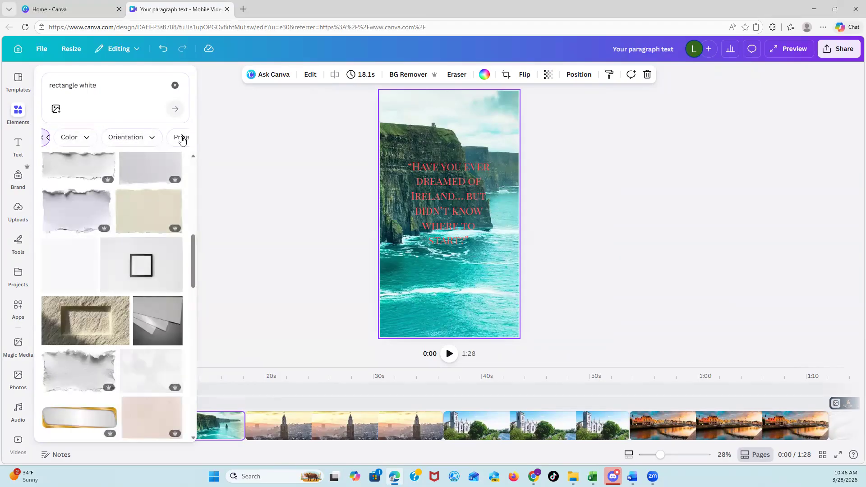
click(183, 140)
click(172, 139)
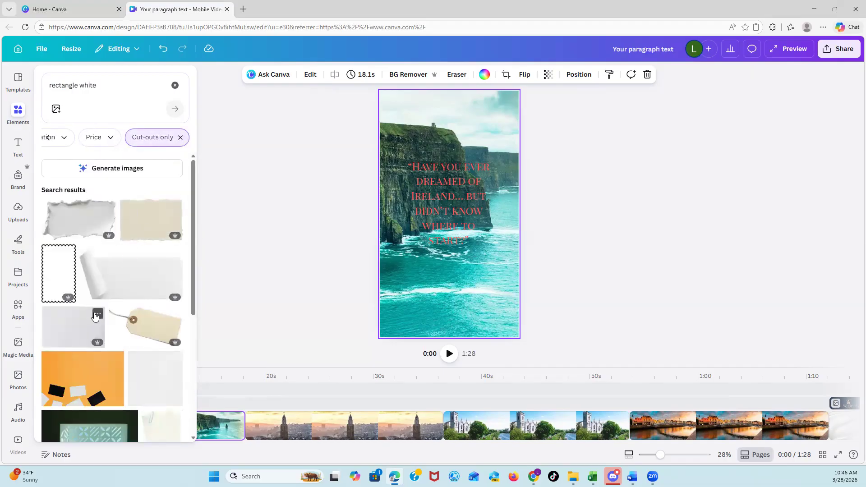
click(97, 314)
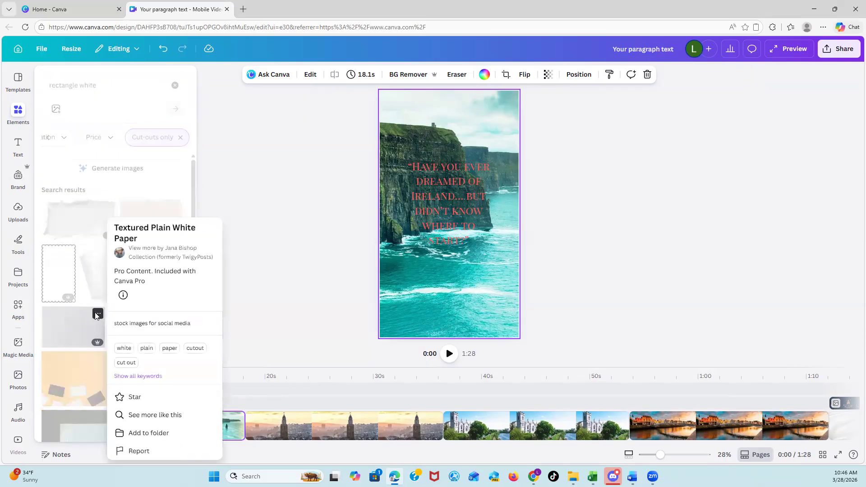
click(246, 316)
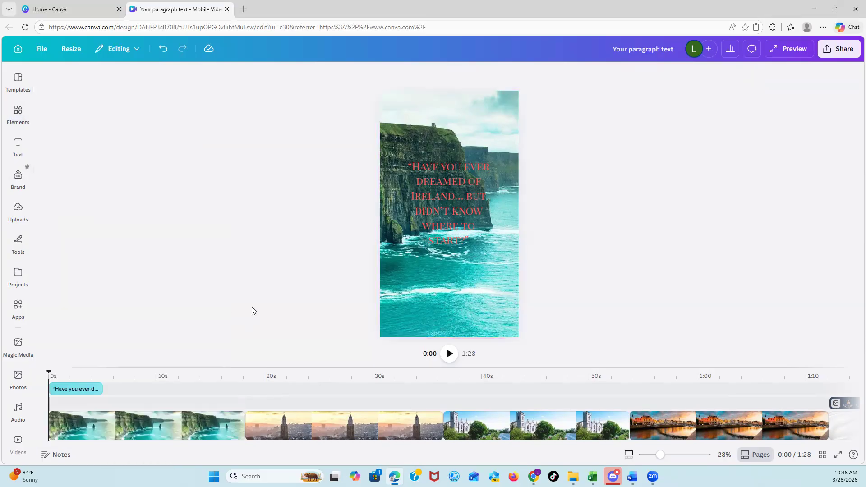
Move the opening question down over the water and make it bold.
click(428, 202)
drag(444, 211, 441, 264)
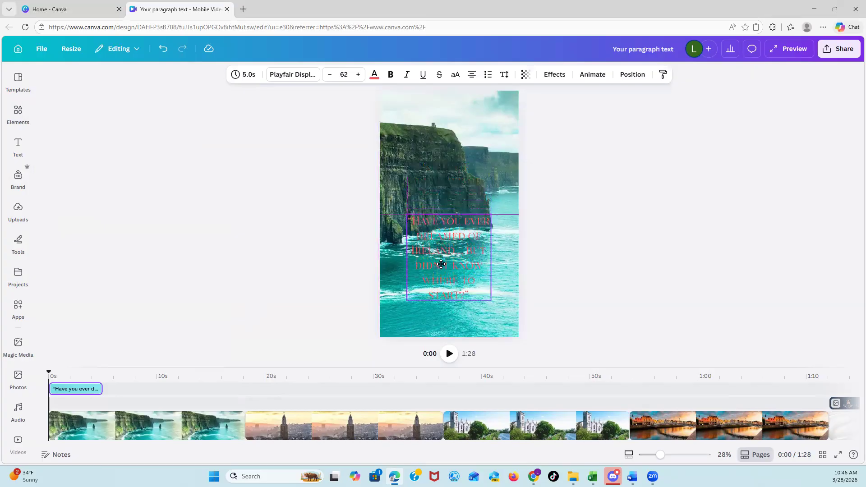
click(389, 75)
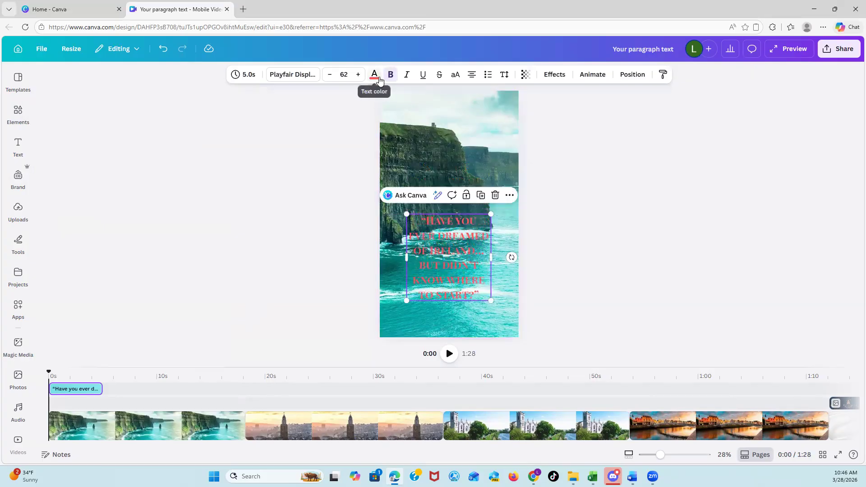
Try the brand black on the opening question and set it to the off-white brand colour.
click(376, 77)
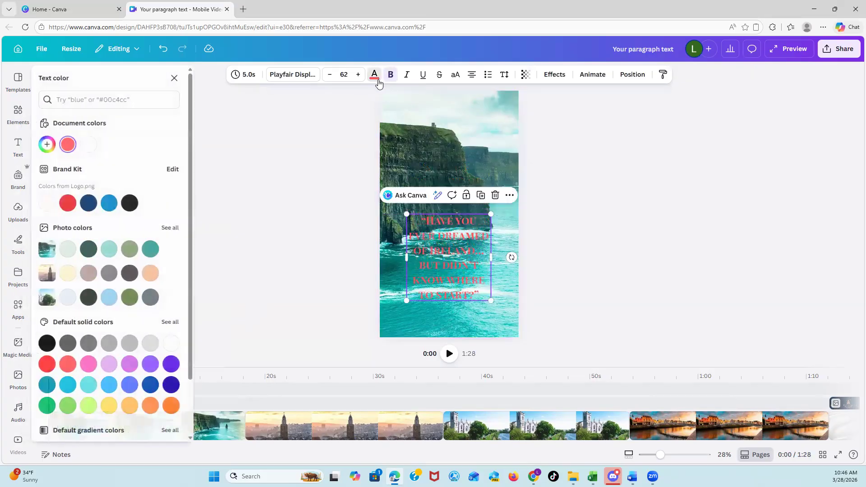
click(136, 207)
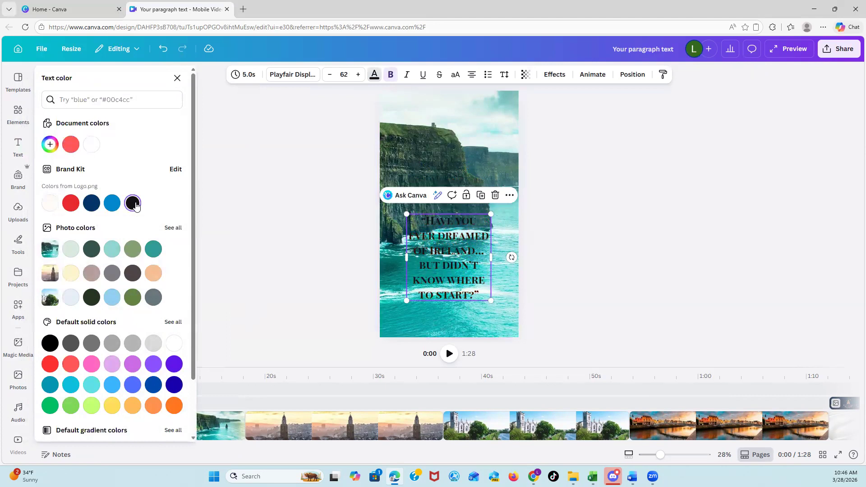
click(50, 203)
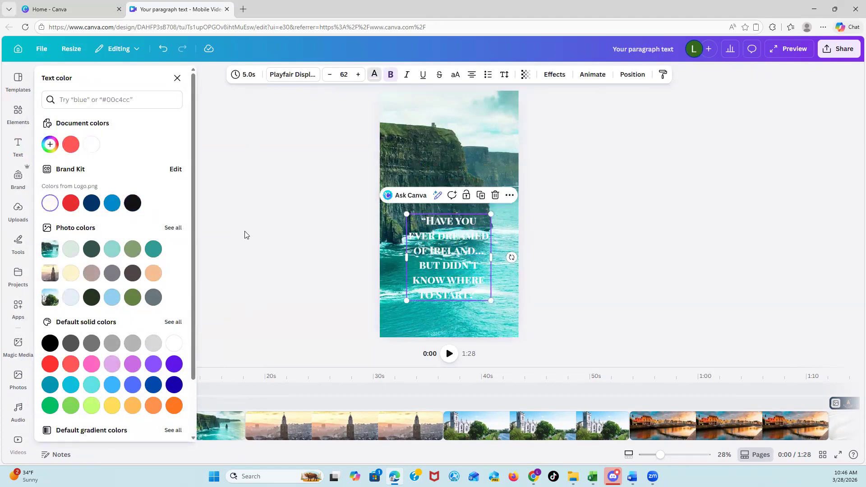
key(Escape)
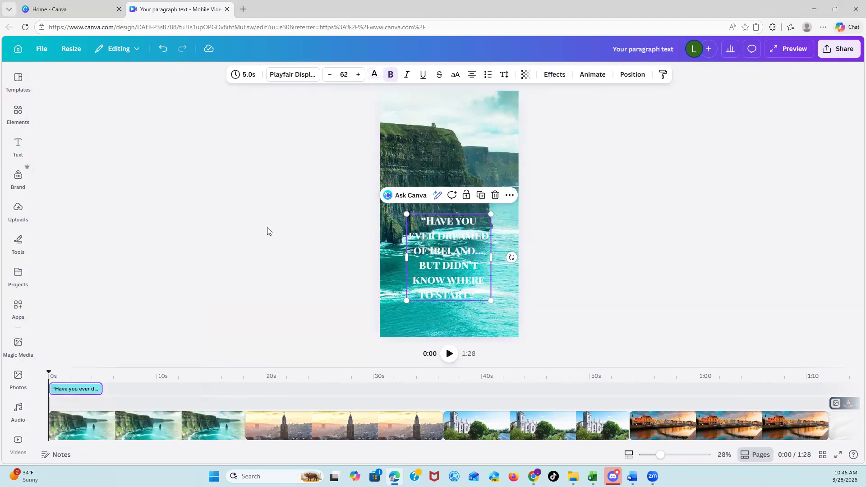
Move the opening question up over the cliffs and extend its duration to span the whole cliff clip.
click(645, 282)
drag(451, 276, 449, 199)
click(189, 271)
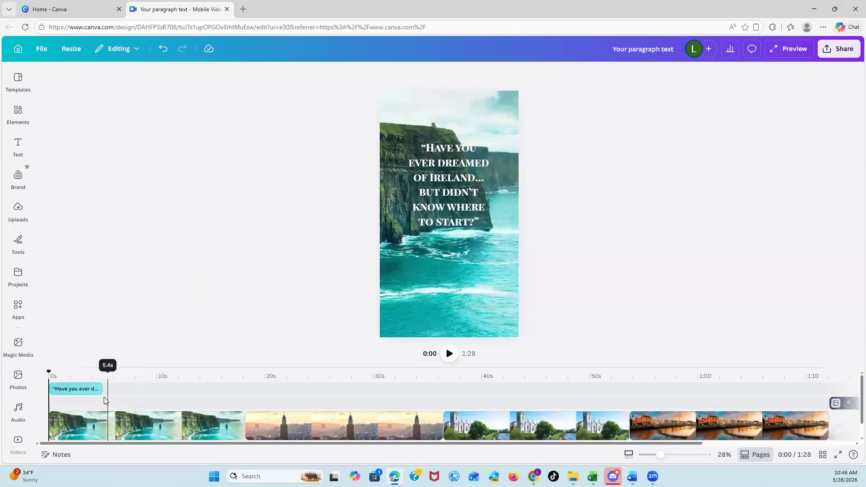
drag(100, 389, 240, 392)
click(289, 318)
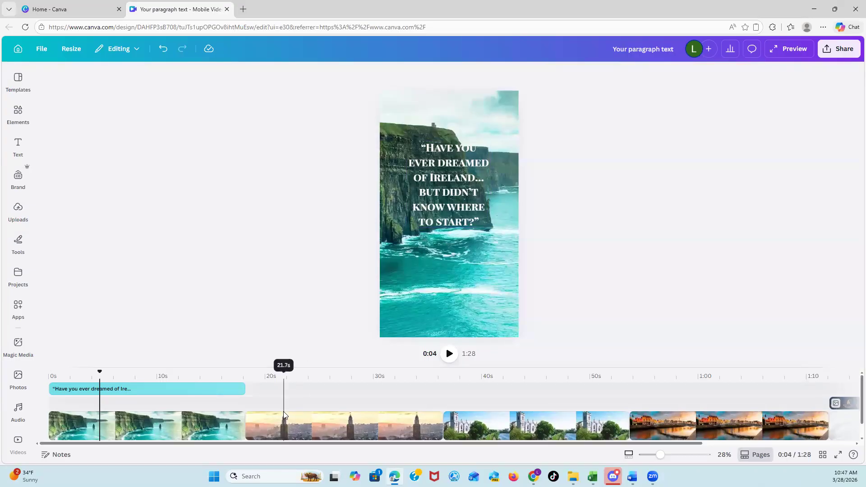
Add a text box to the clock tower clip at 0:20 containing the copied line "This is what your trip could actually look like…".
click(273, 433)
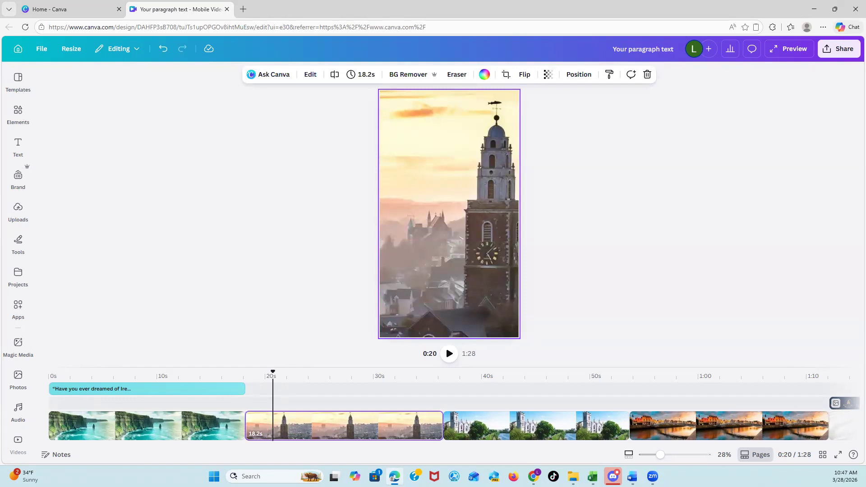
key(alt+Tab)
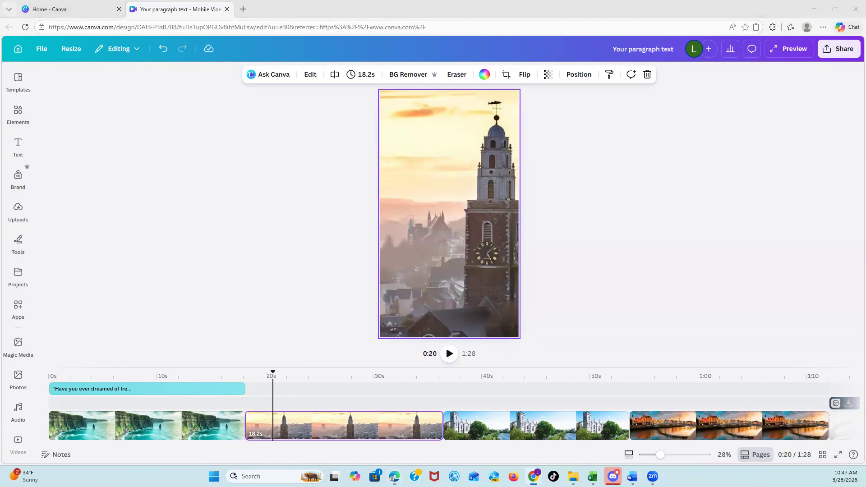
click(17, 147)
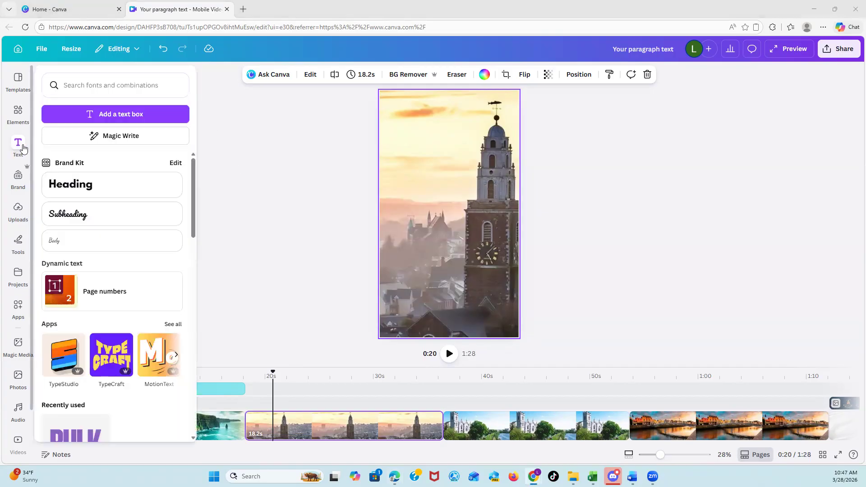
click(103, 120)
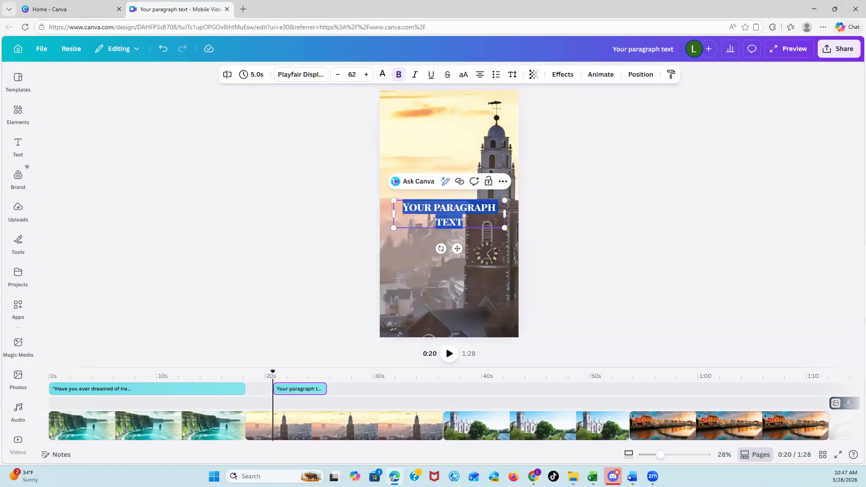
right_click(450, 221)
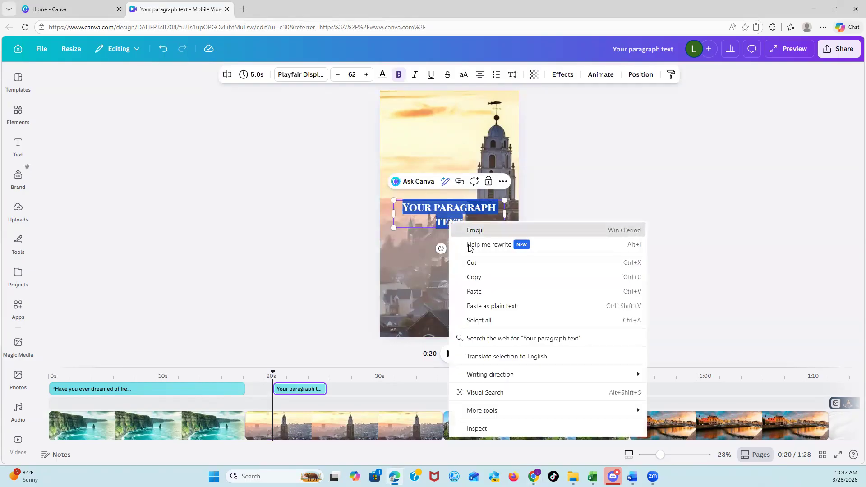
click(474, 292)
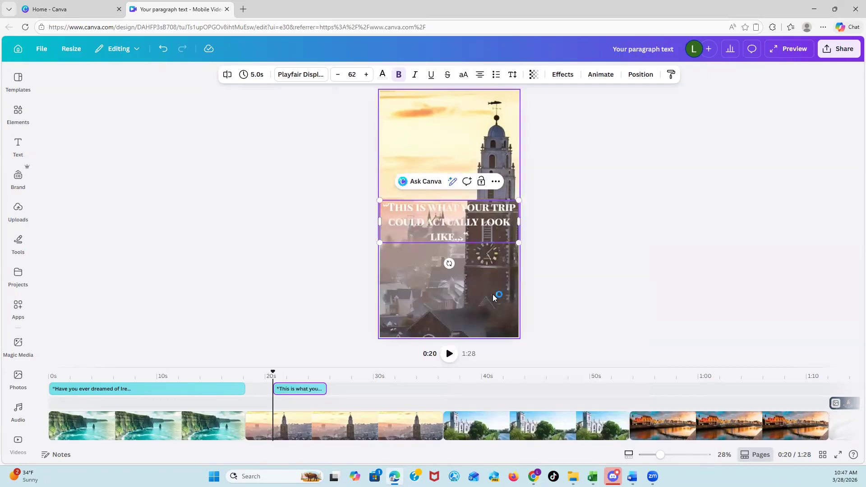
Set the clock tower clip's text to the black brand colour.
click(382, 75)
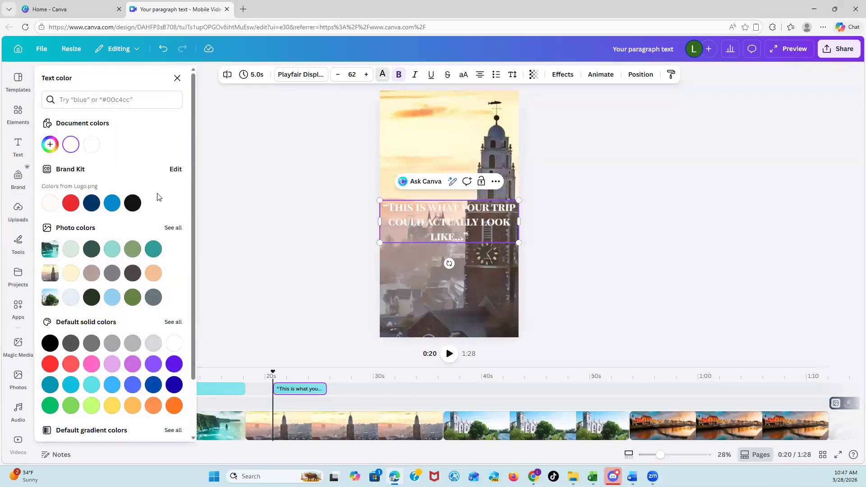
click(132, 203)
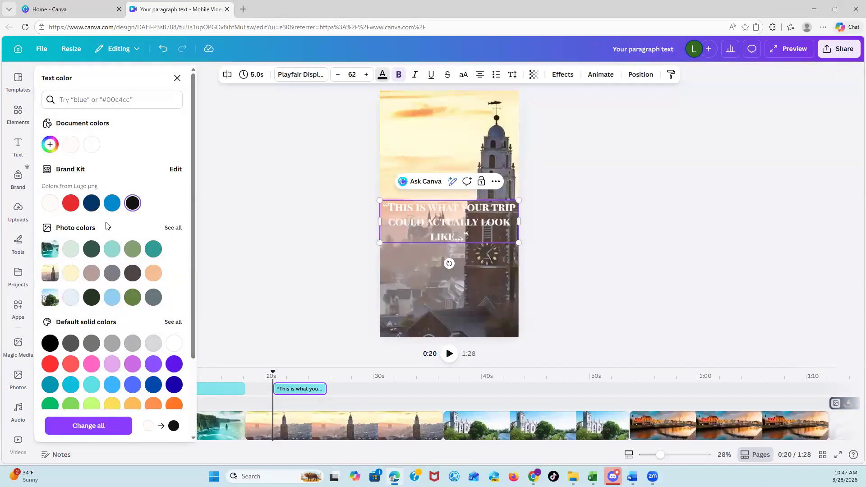
Try the dark green photo colour on the clock tower line, and recolour its entire text in the brand black.
click(92, 297)
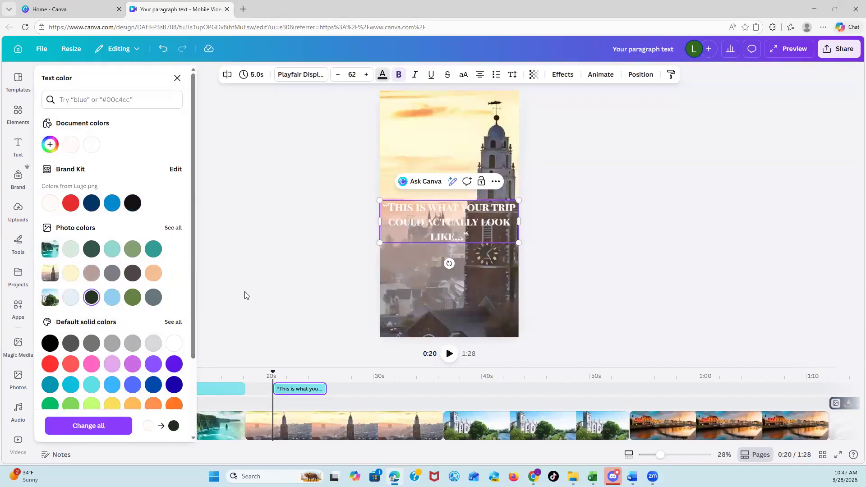
click(287, 284)
drag(492, 237, 388, 207)
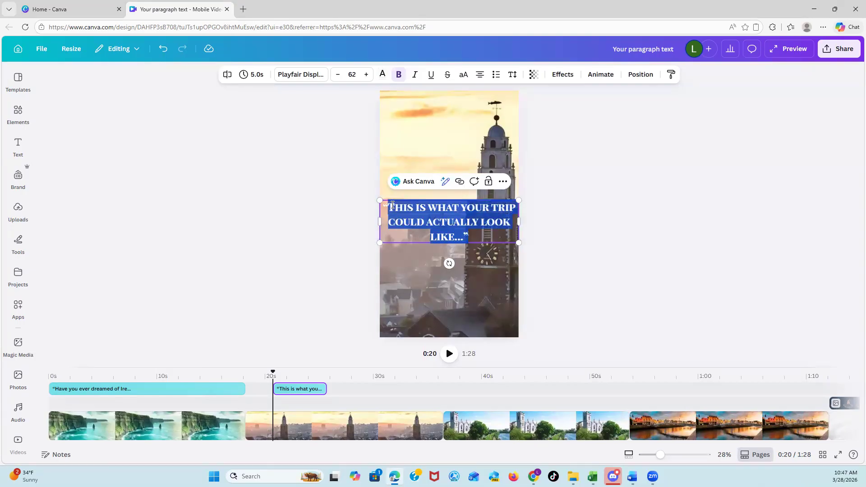
drag(483, 233, 351, 108)
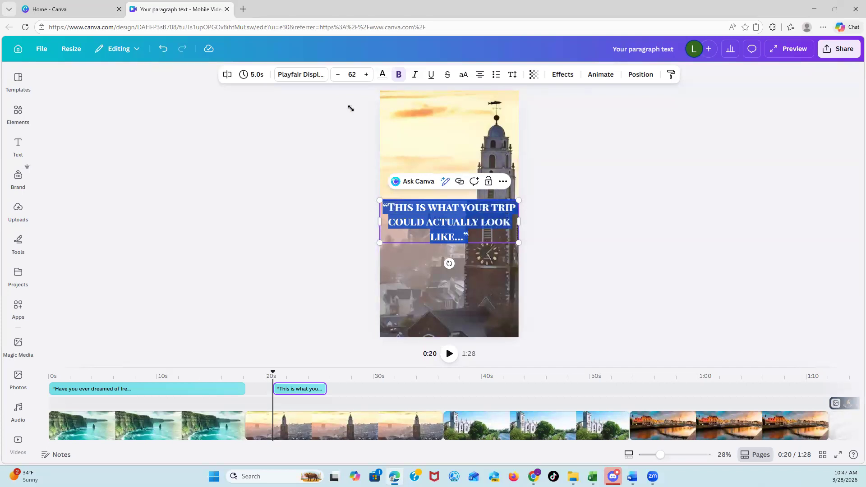
click(384, 76)
click(132, 204)
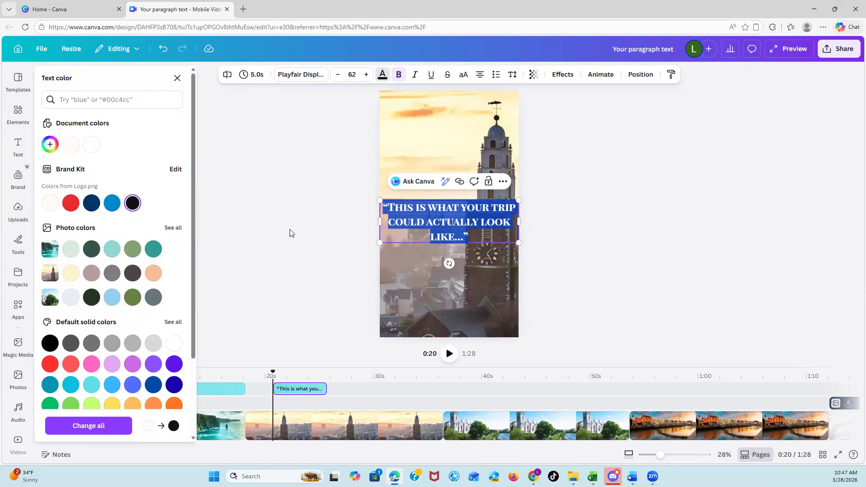
click(110, 431)
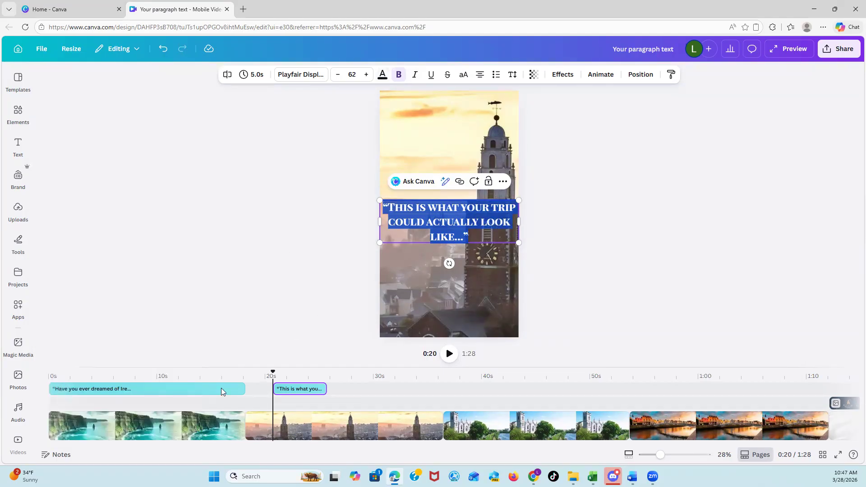
click(373, 114)
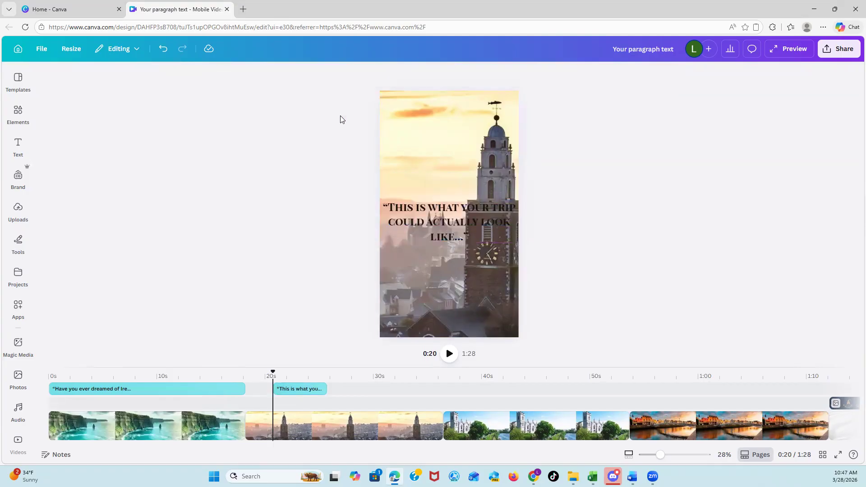
Move the clock tower line up into the open sky beside the tower, wrapped over four lines.
click(447, 224)
drag(447, 224, 469, 172)
double_click(491, 155)
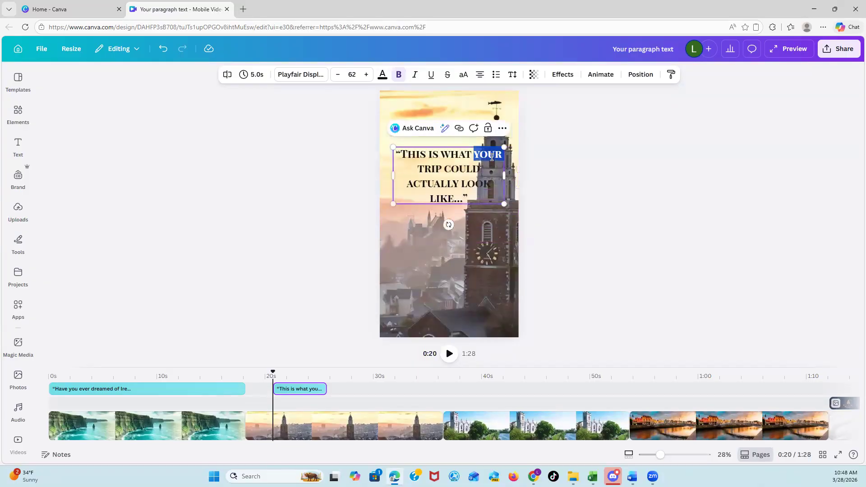
click(477, 156)
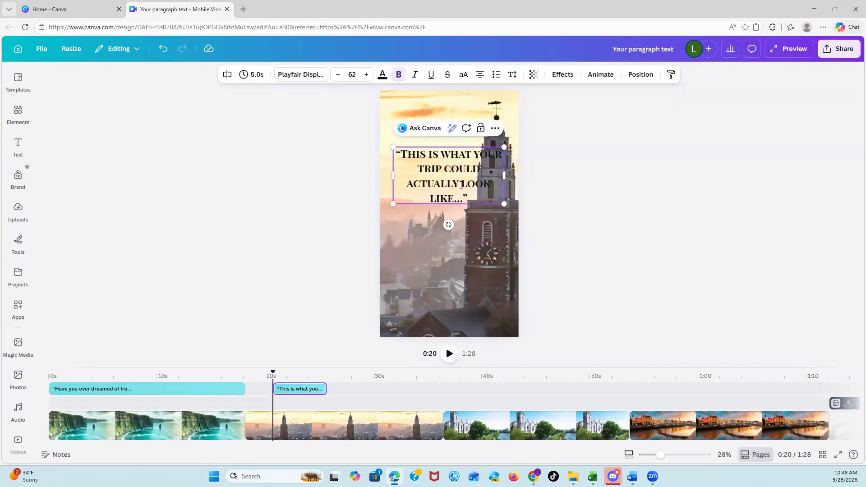
drag(430, 203, 421, 180)
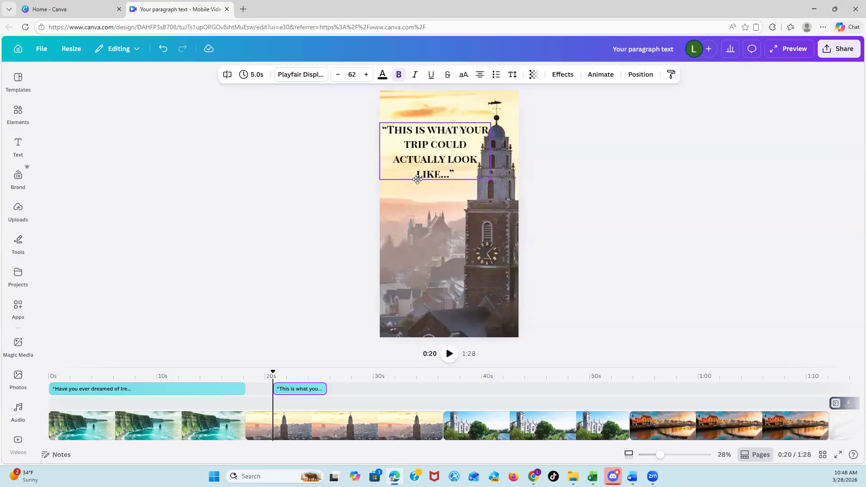
click(285, 252)
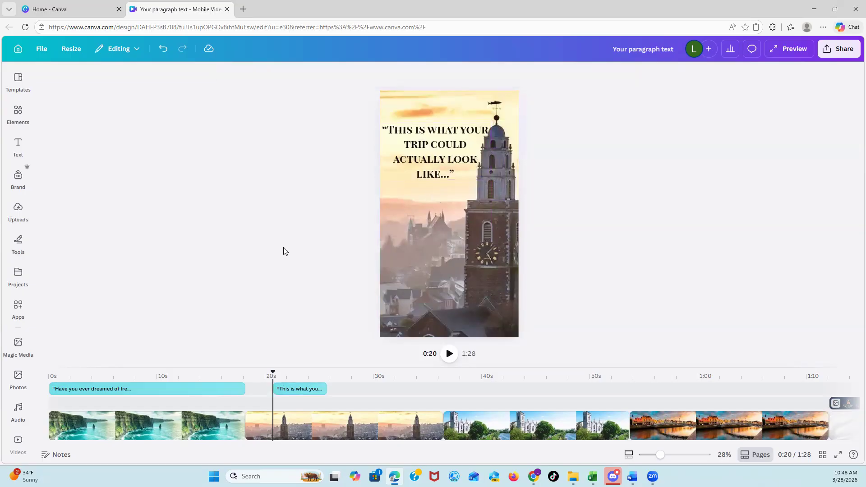
Extend the clock tower line's timing at both ends to span the whole clock tower clip, 18.2 s.
click(305, 390)
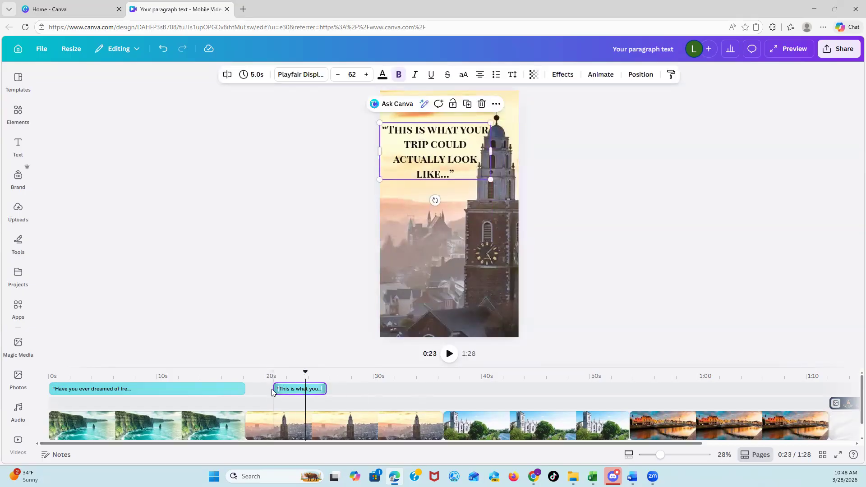
drag(272, 389, 247, 389)
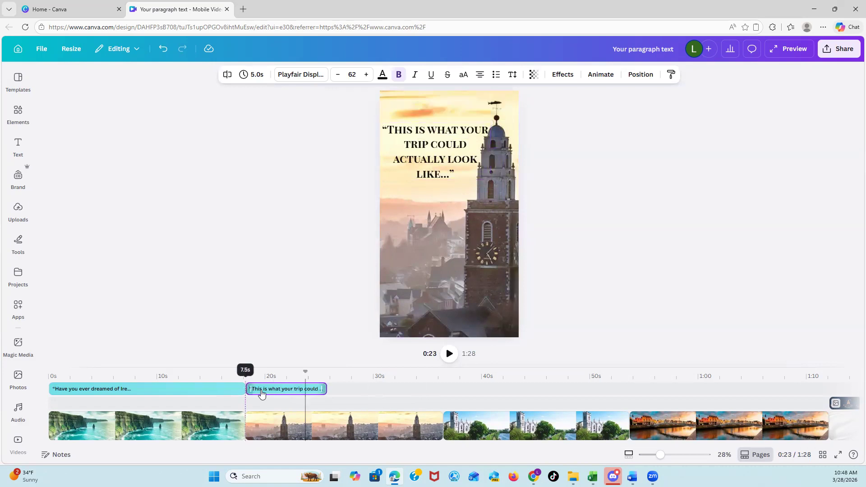
drag(326, 389, 436, 392)
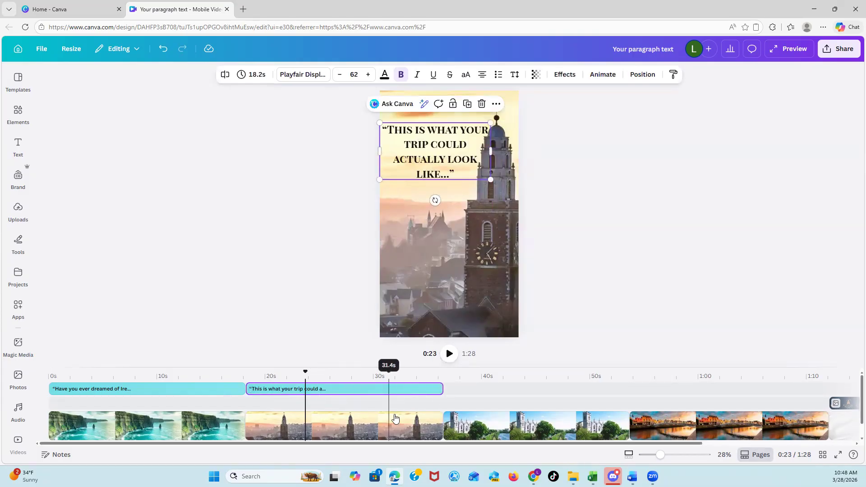
Add a new text box to the church clip at 0:39.
drag(477, 445, 614, 444)
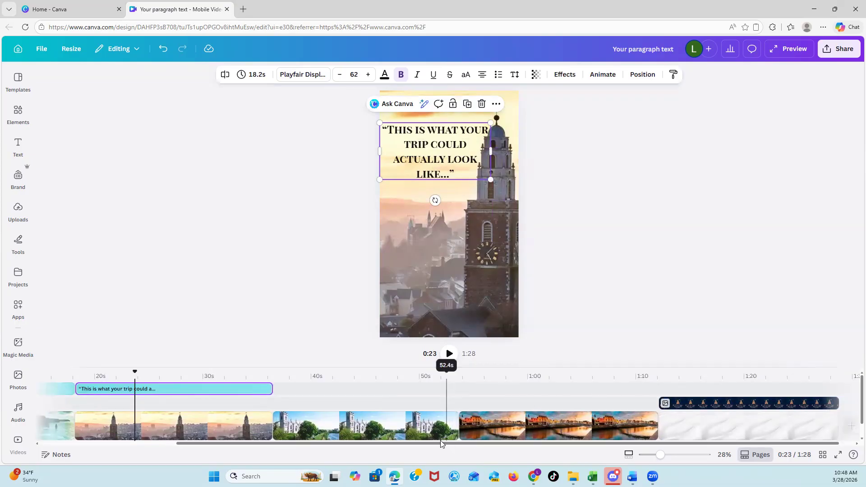
click(617, 312)
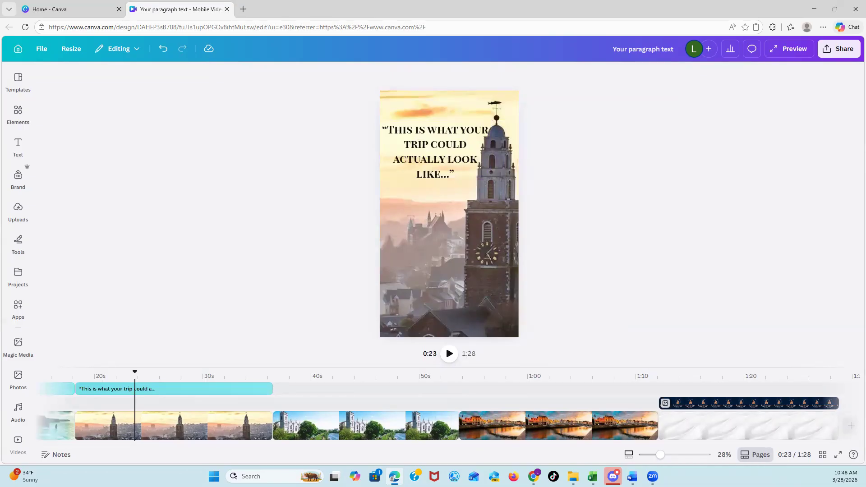
click(18, 144)
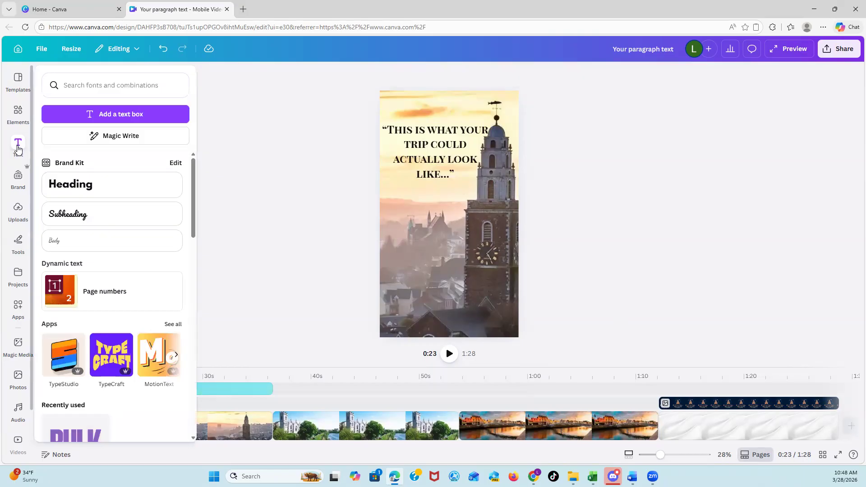
click(239, 378)
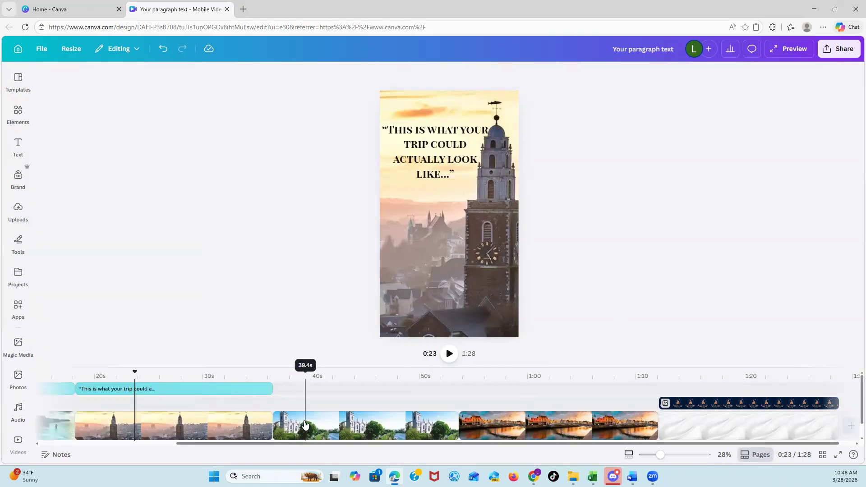
click(304, 427)
click(17, 144)
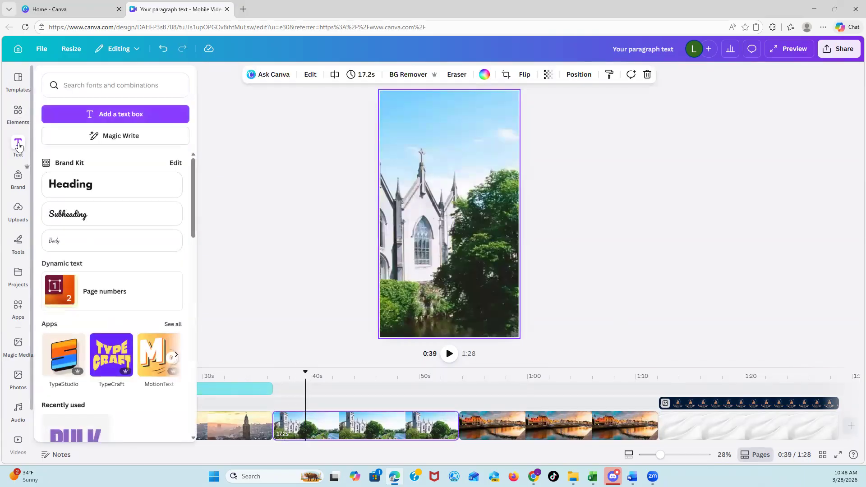
click(116, 113)
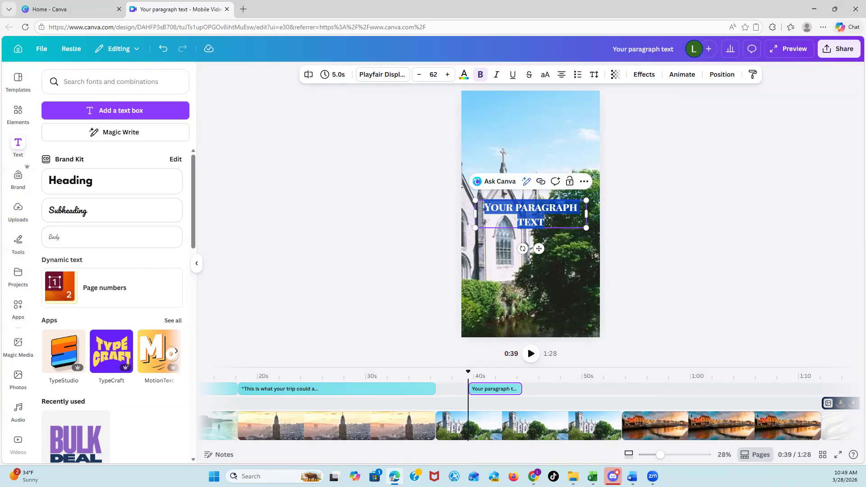
Align the new text's start with the church clip and replace its placeholder with the copied "Castle stay, cozy pub, countryside drive, Dublin streets".
key(alt+Tab)
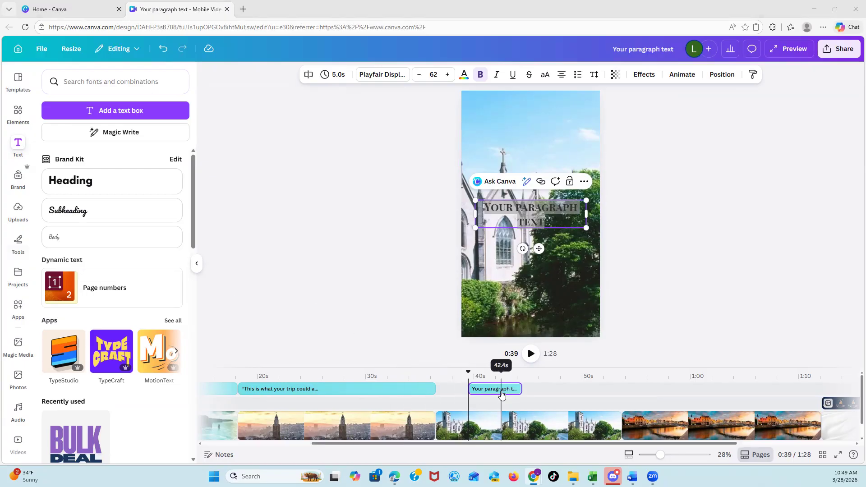
click(482, 389)
drag(482, 389, 450, 389)
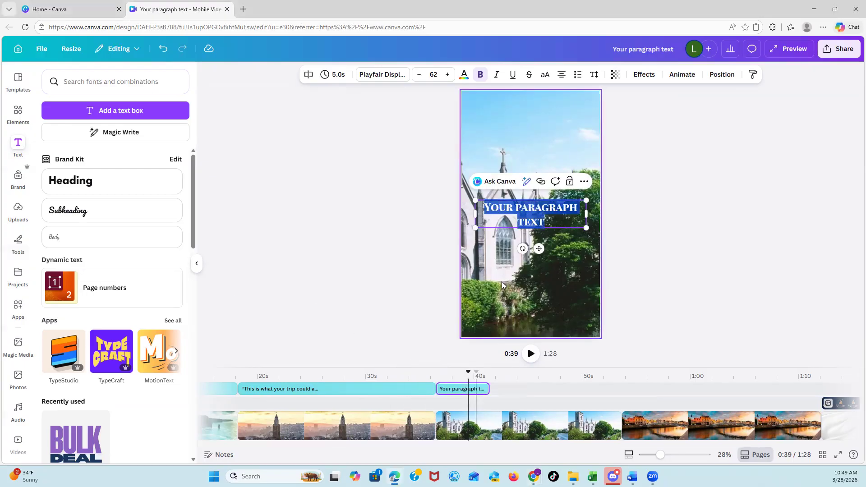
right_click(519, 219)
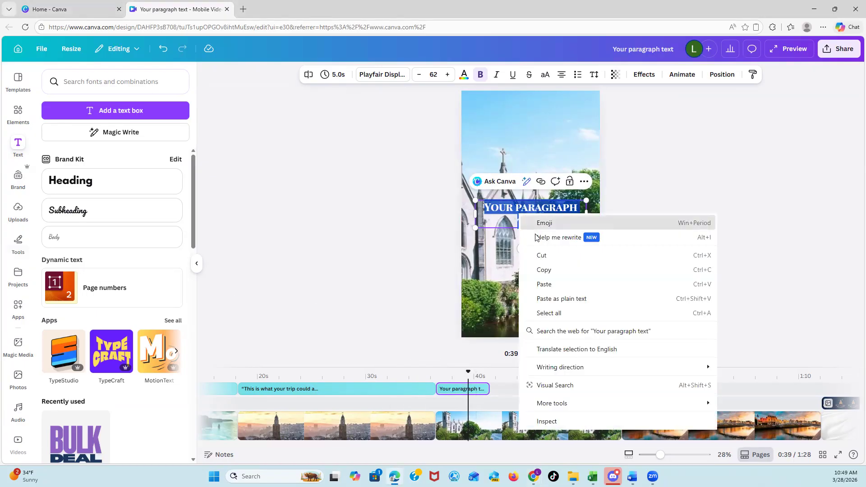
click(544, 284)
drag(545, 240, 543, 210)
click(554, 238)
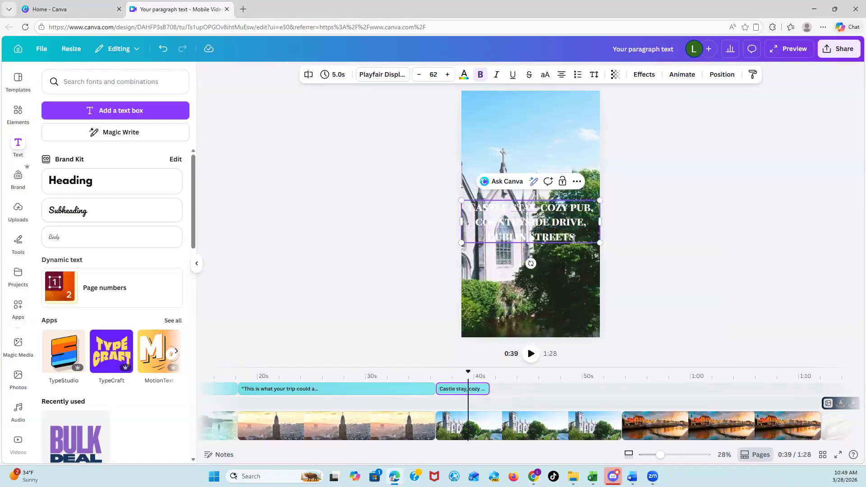
Move the church clip's text up into the sky and set its colour to the brand black.
drag(532, 243, 531, 146)
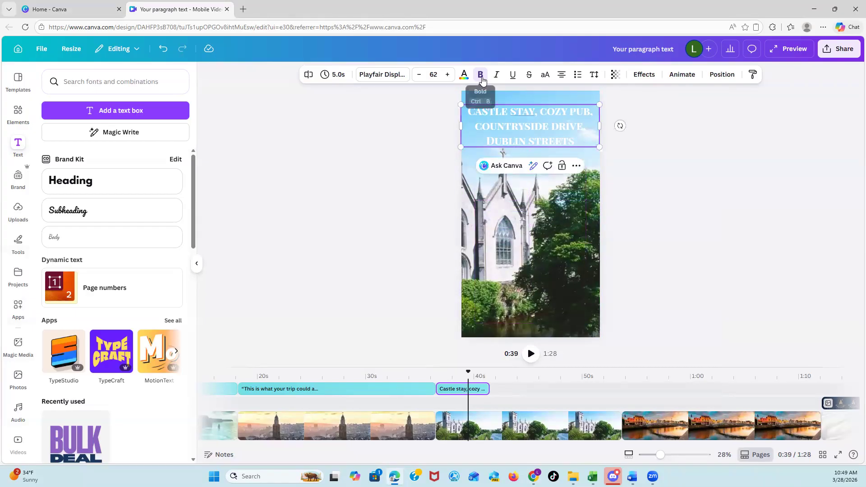
drag(582, 141, 461, 100)
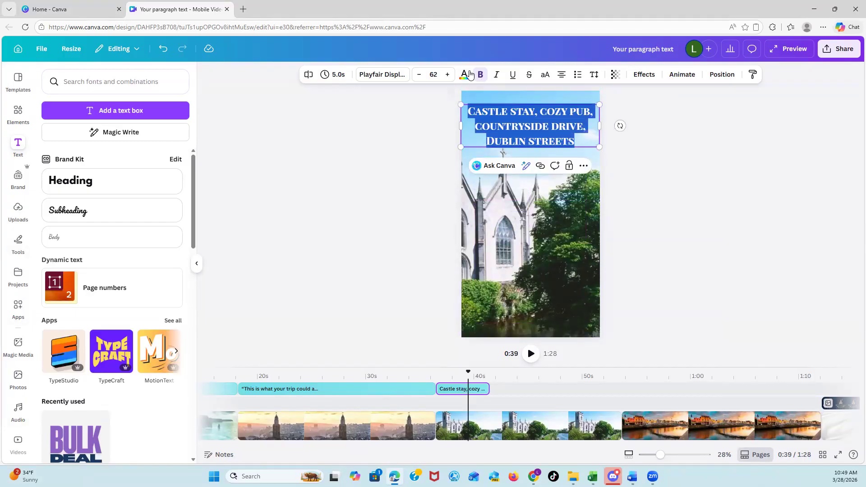
click(467, 74)
click(130, 199)
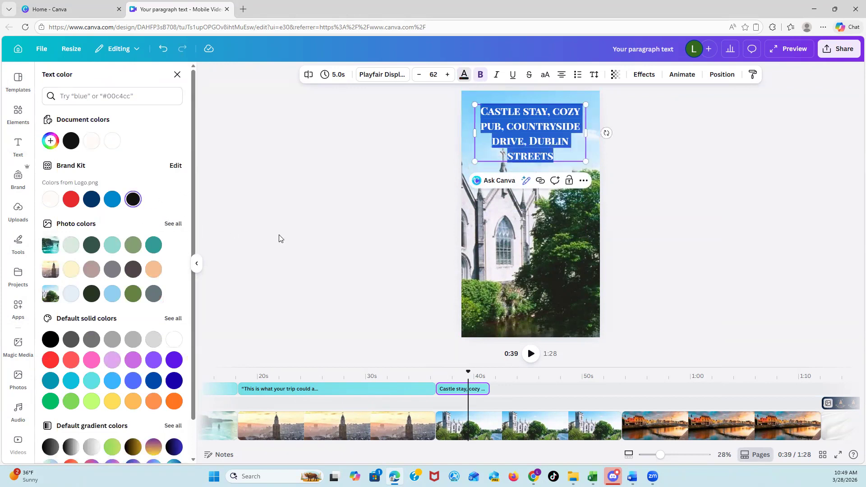
click(279, 235)
click(329, 240)
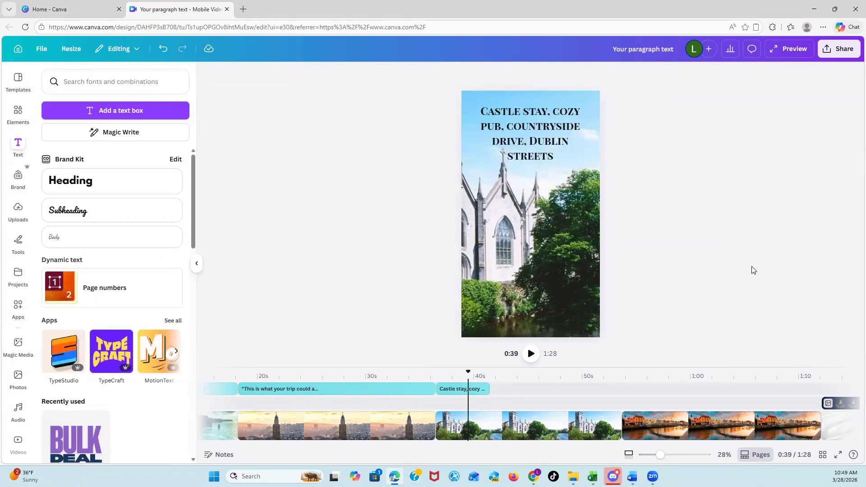
Extend the "Castle stay" text's duration to 17.2 s, ending with the church clip.
click(481, 389)
drag(487, 389, 622, 389)
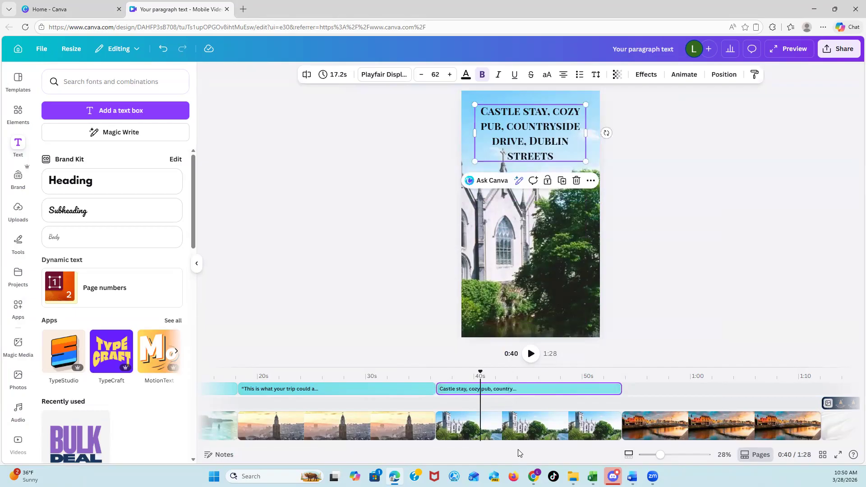
Add a text box to the bridge clip at 0:57 with the copied lines "Ready to make this your trip?" and "Message IRELAND to start planning".
drag(536, 447, 684, 448)
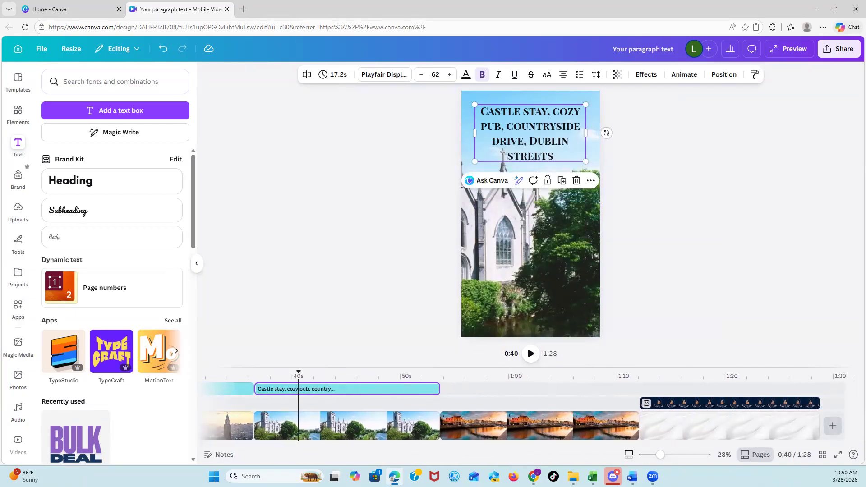
key(alt+Tab)
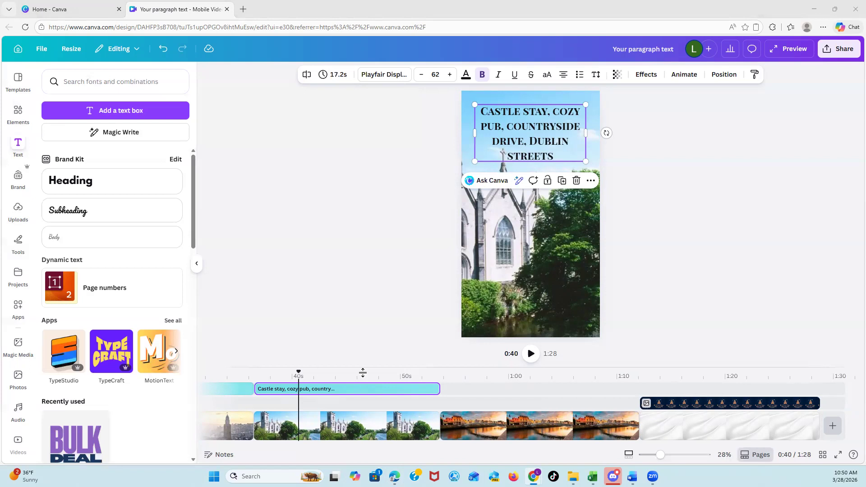
click(377, 326)
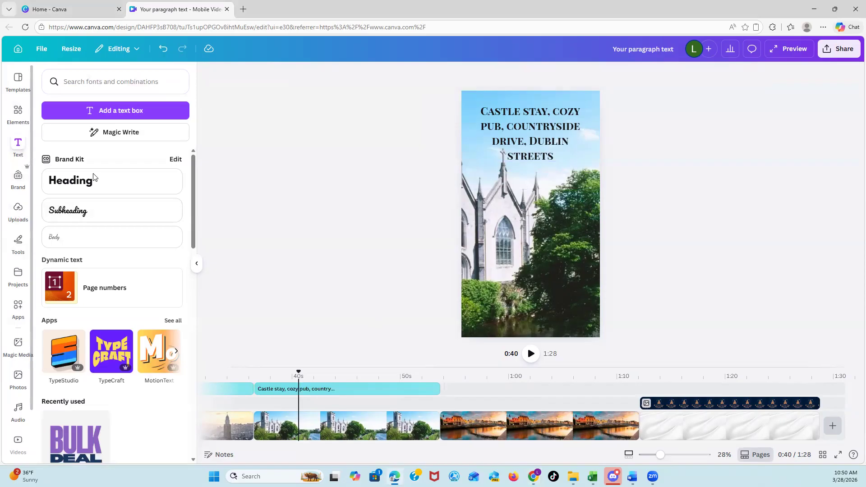
click(480, 432)
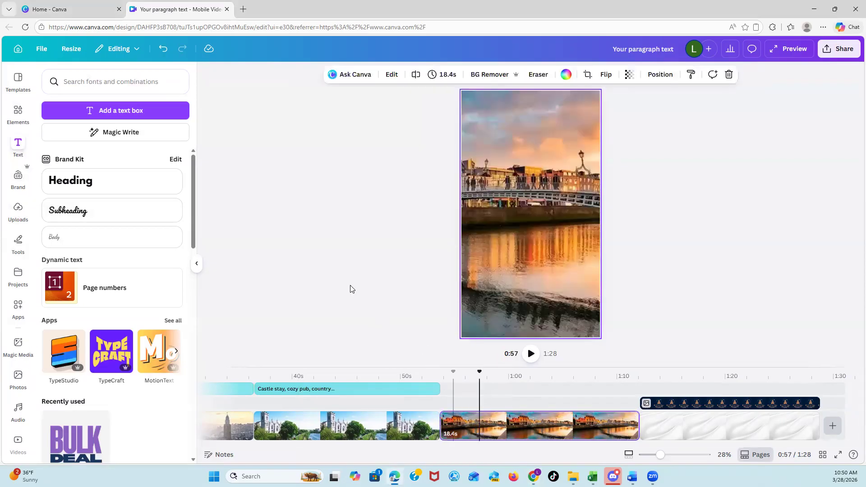
key(t)
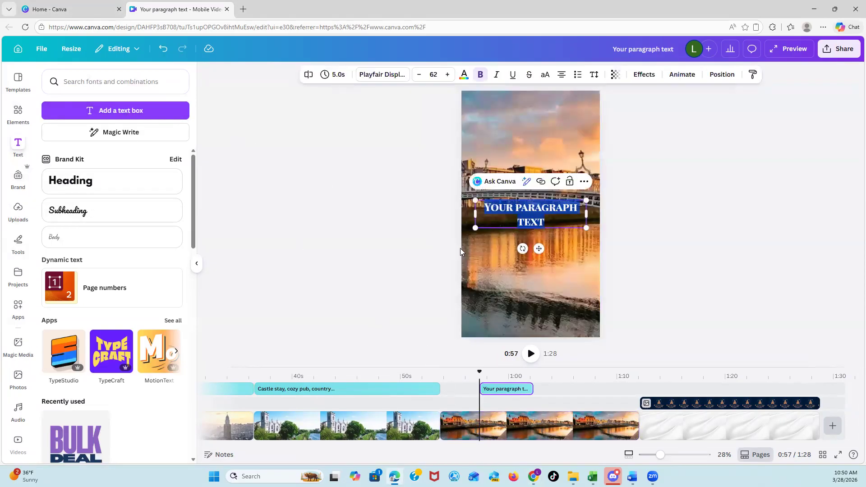
double_click(528, 225)
right_click(528, 224)
click(569, 292)
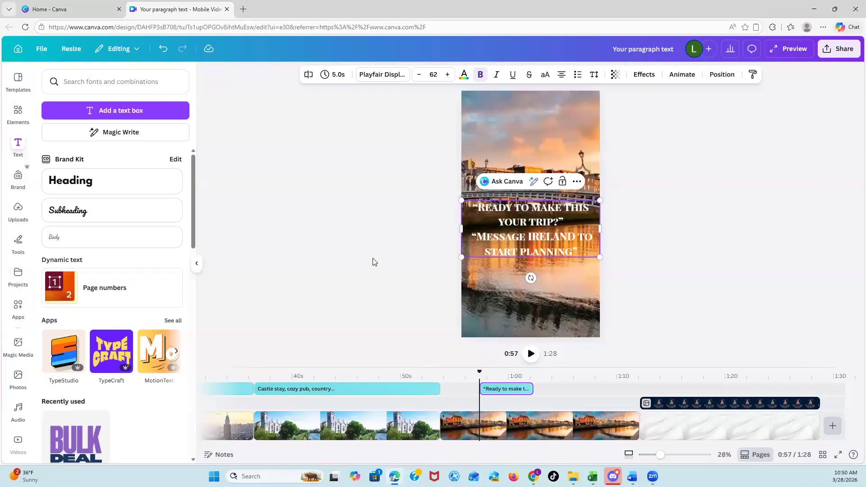
click(415, 254)
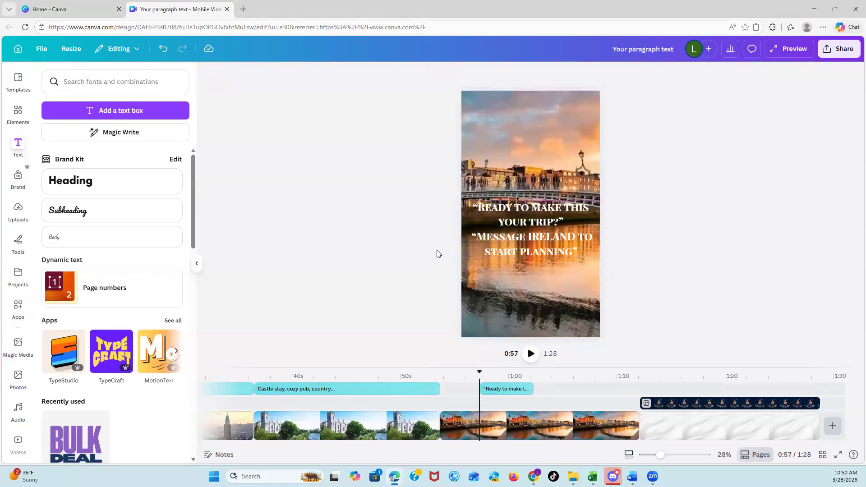
Move the bridge text slightly down and break its lines before "this", before "IRELAND" and before "to start planning".
click(503, 253)
drag(524, 259, 524, 263)
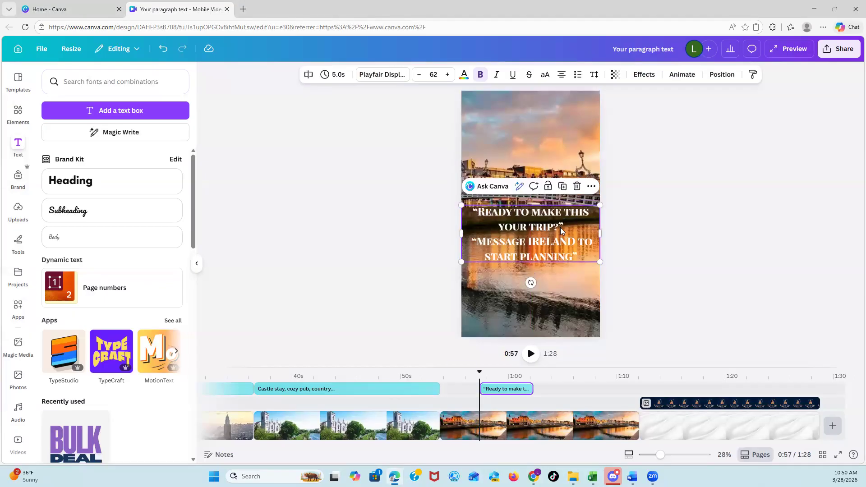
click(562, 212)
double_click(566, 211)
click(566, 212)
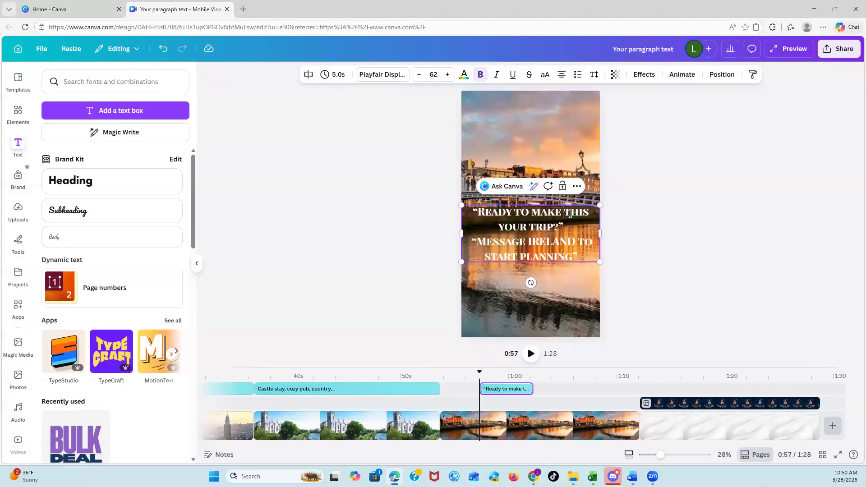
key(Return)
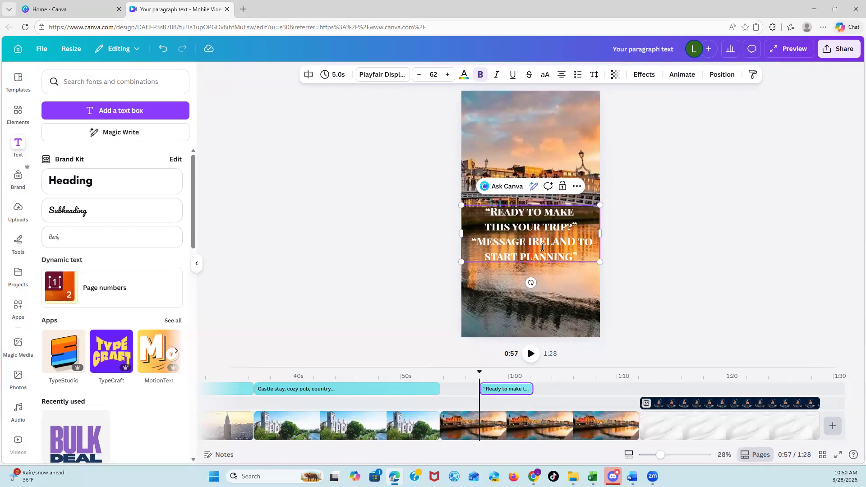
key(Return)
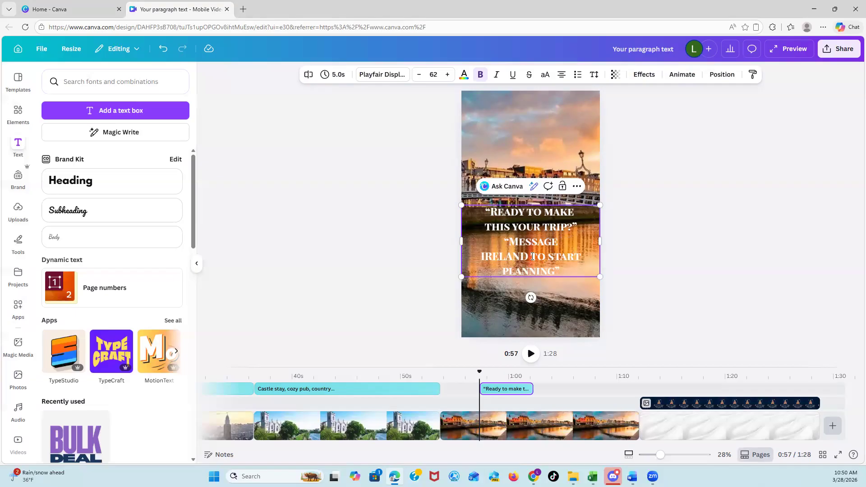
key(Return)
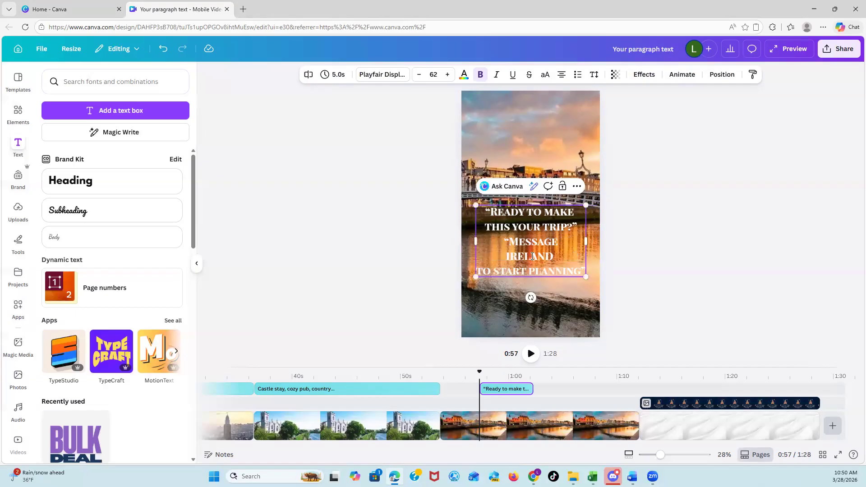
Move the rewrapped bridge text up so it starts over the bridge and ends on the golden water.
click(554, 303)
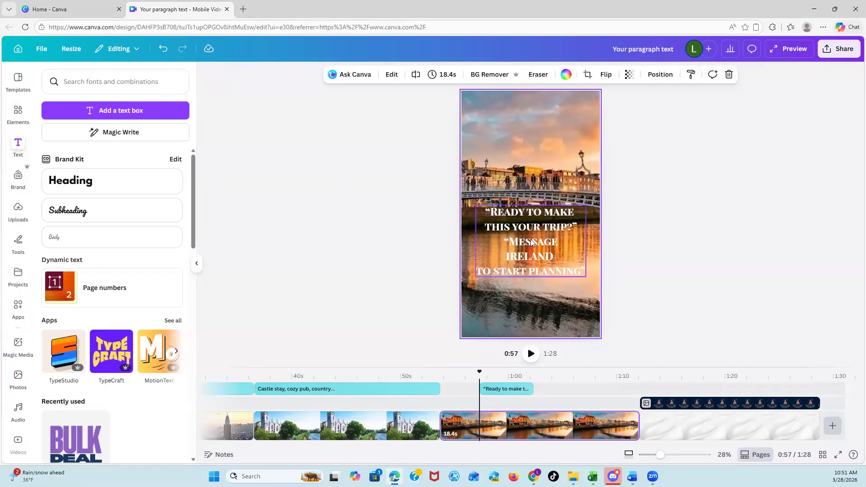
click(530, 274)
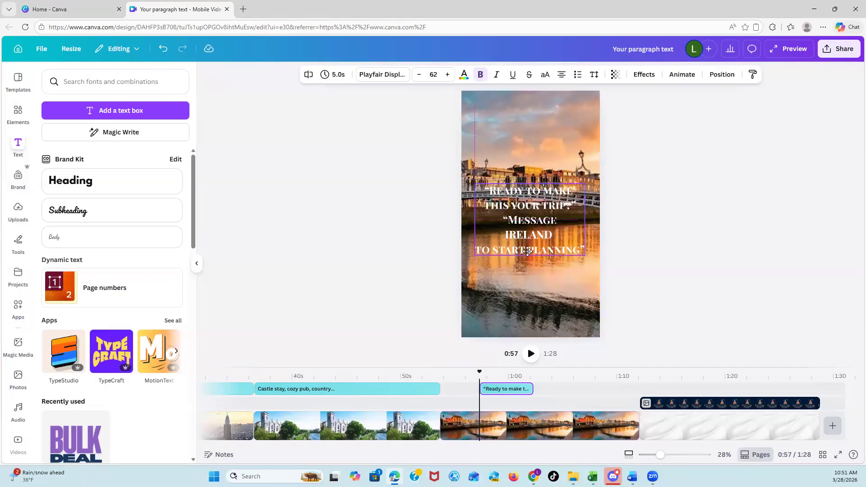
click(397, 264)
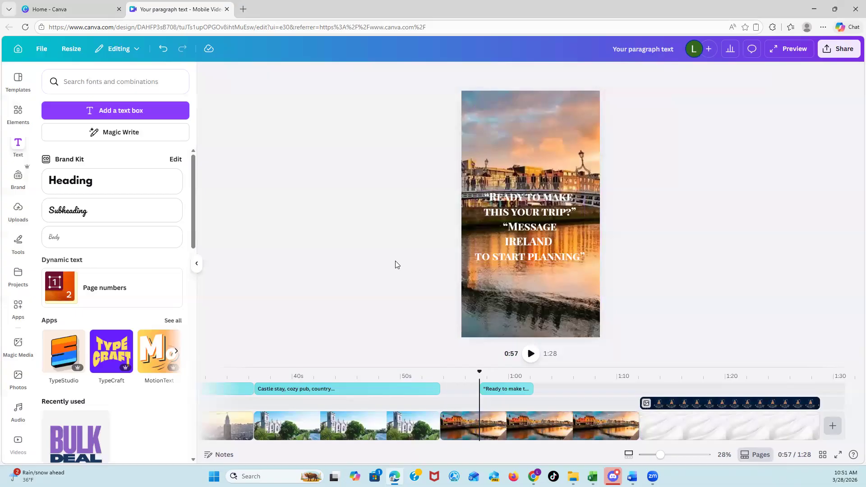
Stretch the "Ready to make this your trip?" text's timing to 18.4 s, matching the bridge clip's start and end.
click(500, 389)
drag(481, 389, 441, 389)
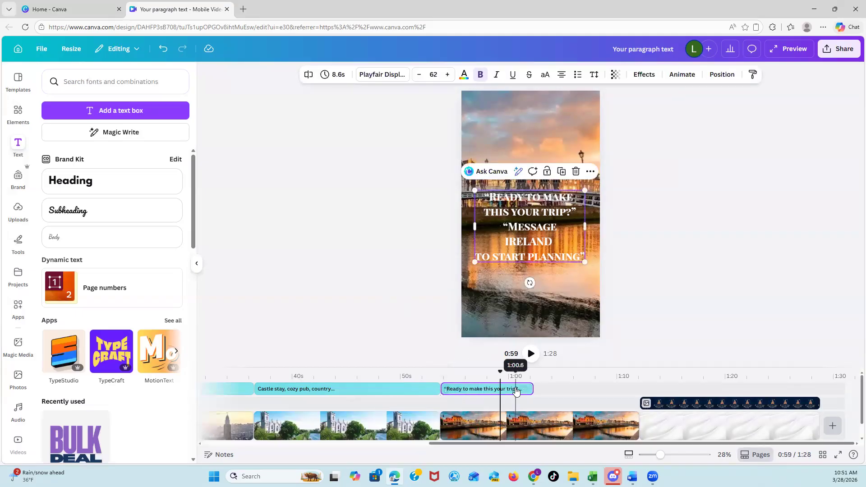
drag(532, 389, 638, 389)
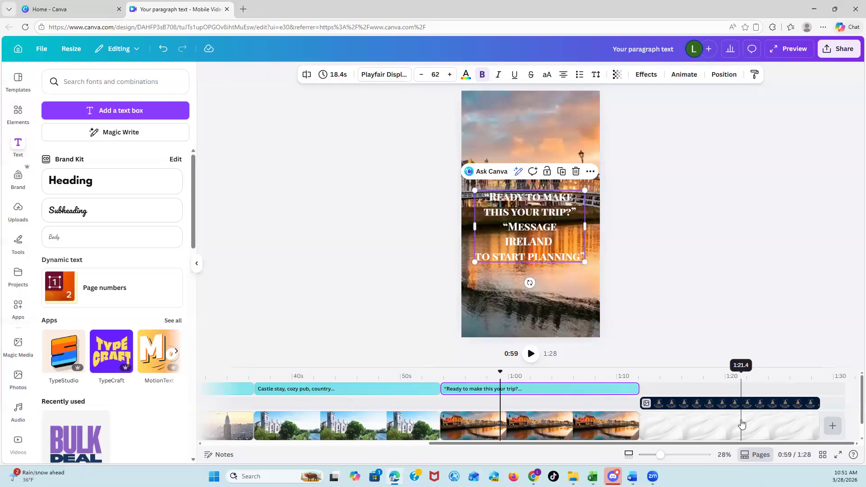
click(642, 323)
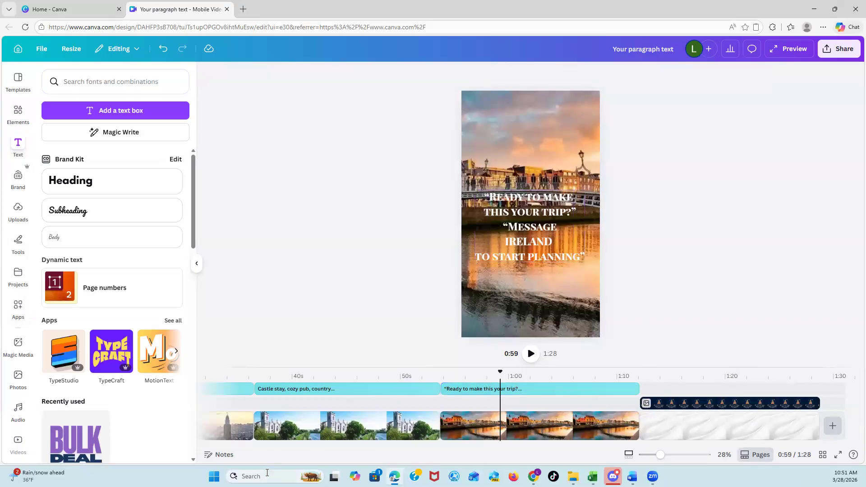
Browse the audio library's recently used and popular music tracks.
click(20, 410)
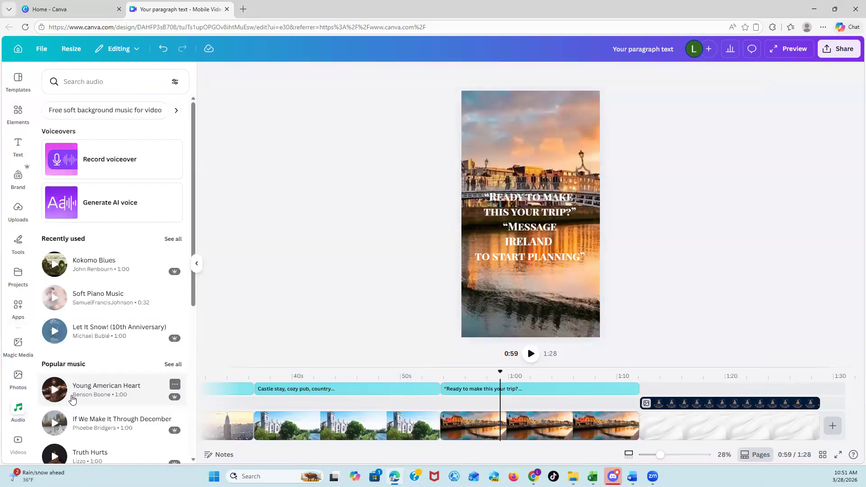
scroll(72, 398, down, 1)
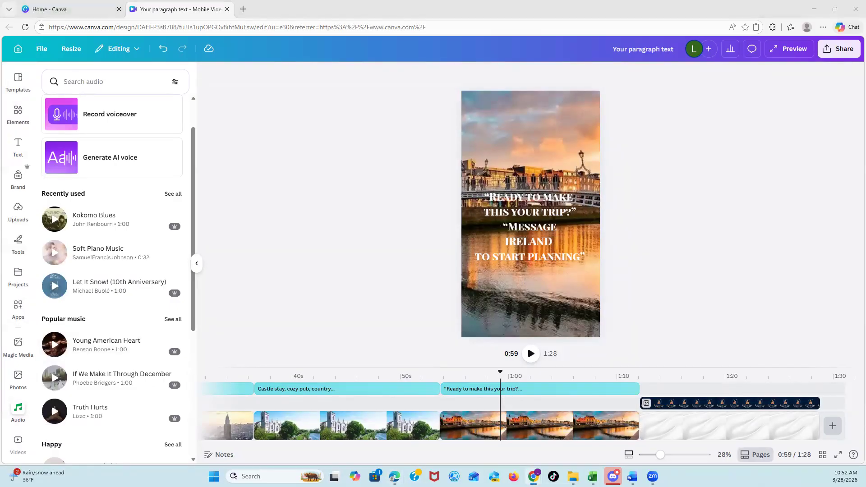
scroll(99, 413, down, 3)
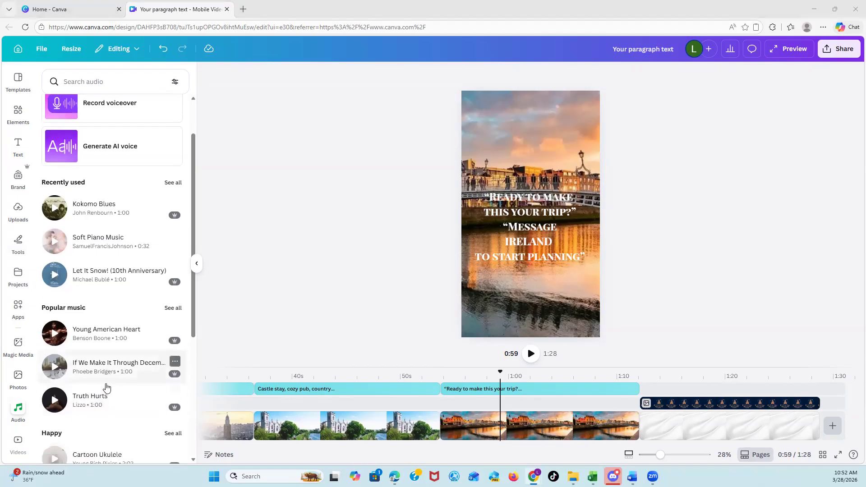
scroll(105, 415, up, 4)
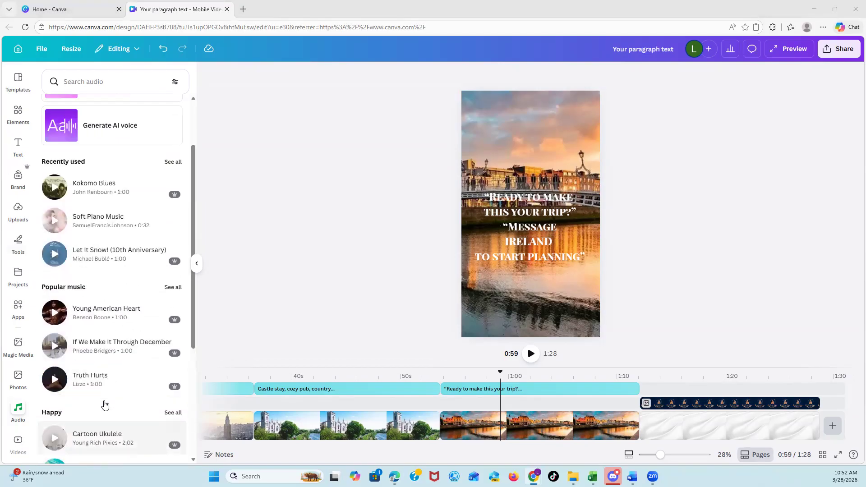
click(115, 81)
text(galaway )
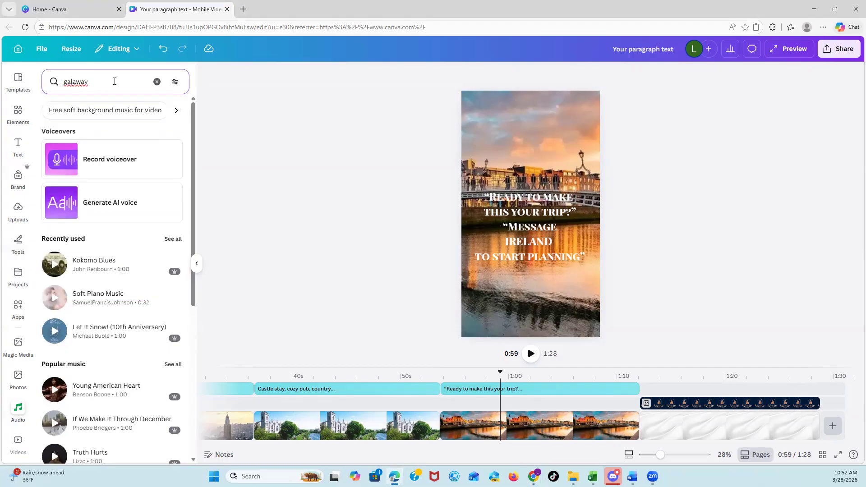
text(girl)
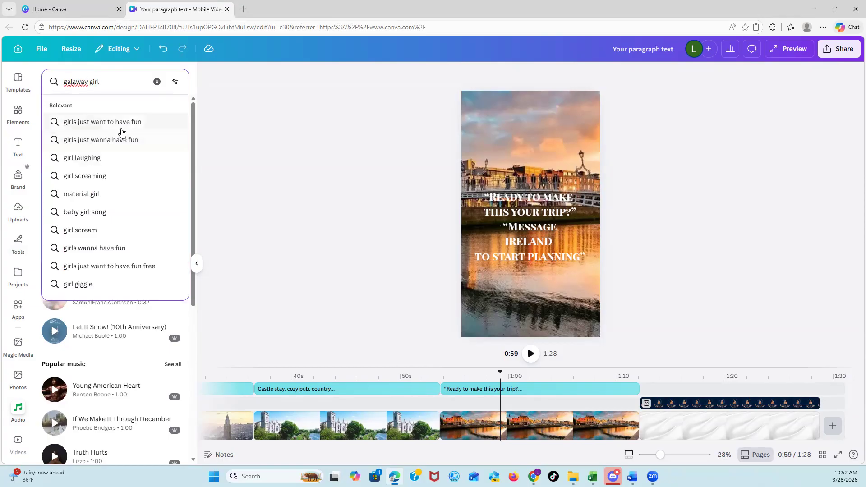
click(246, 342)
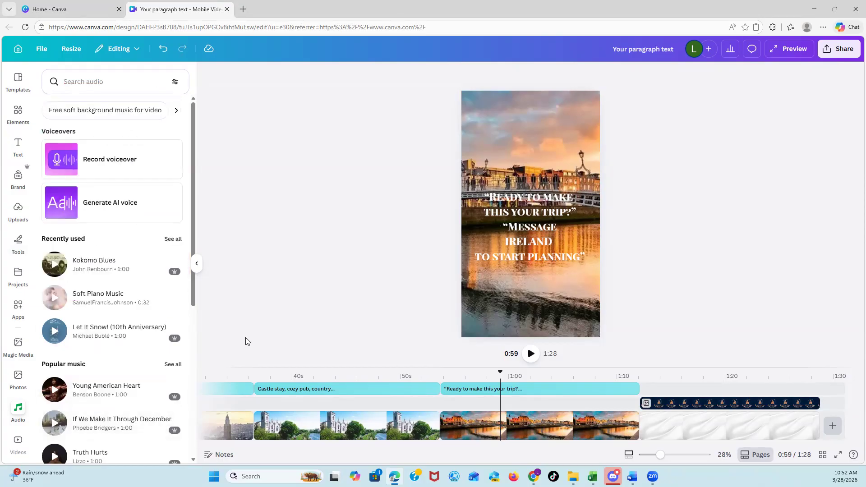
Search the audio library for "irish music" and look through the tracks.
click(107, 88)
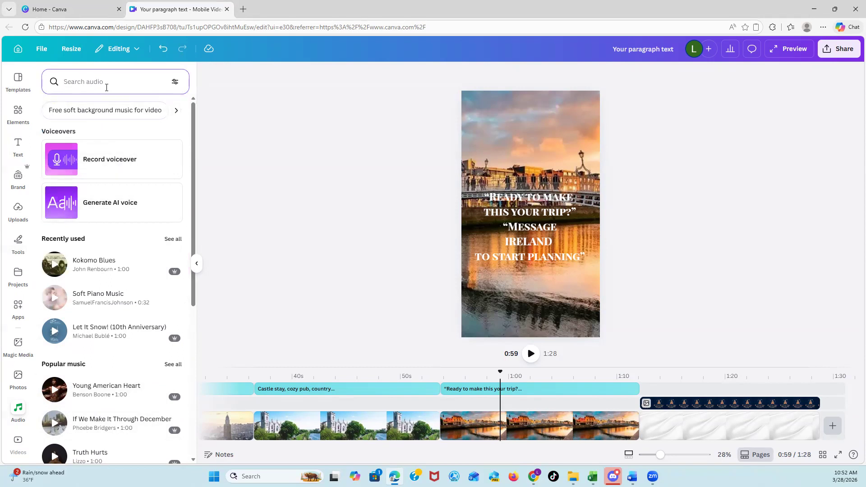
text(irish)
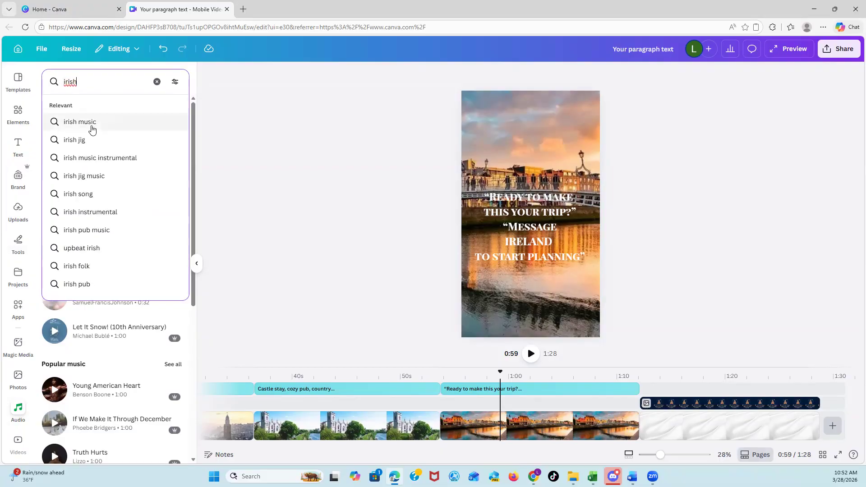
click(92, 129)
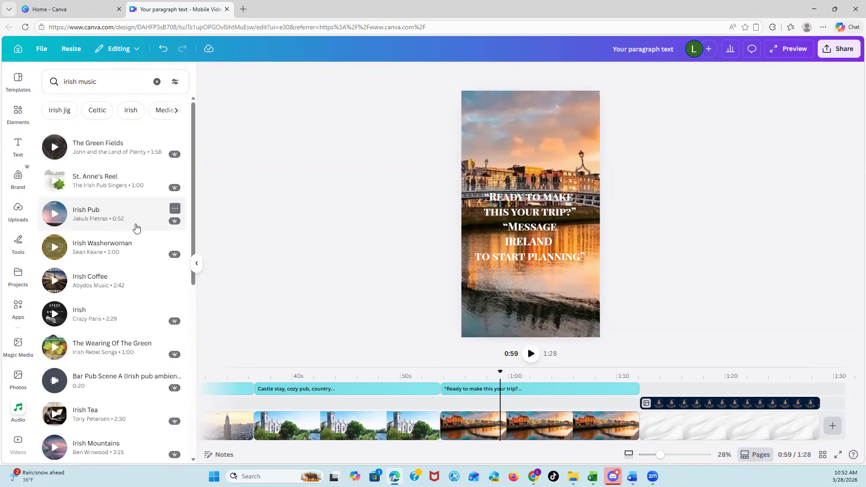
scroll(134, 229, down, 1)
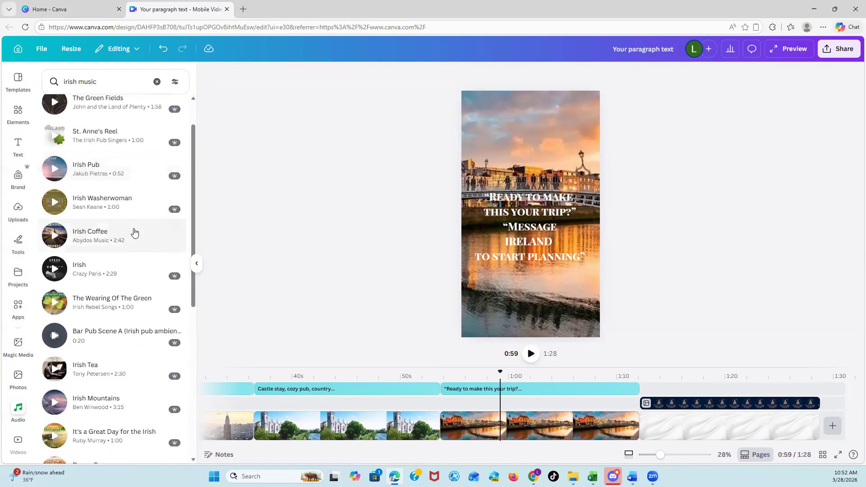
scroll(133, 233, down, 3)
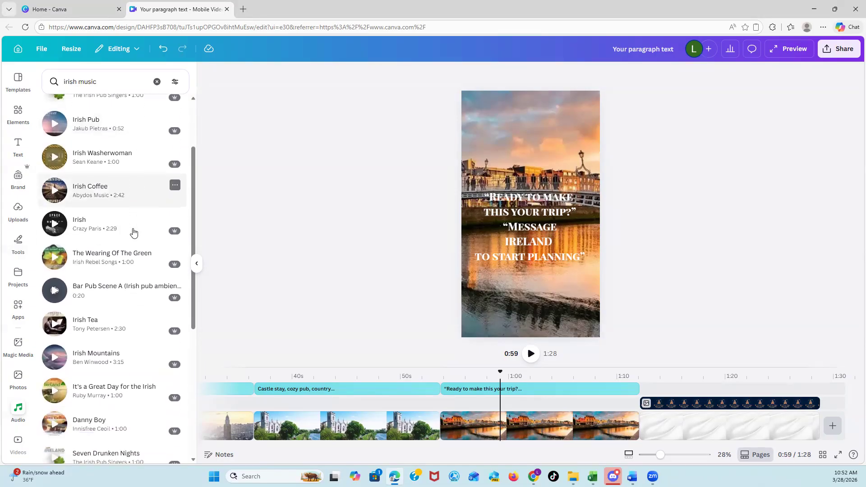
scroll(131, 231, down, 1)
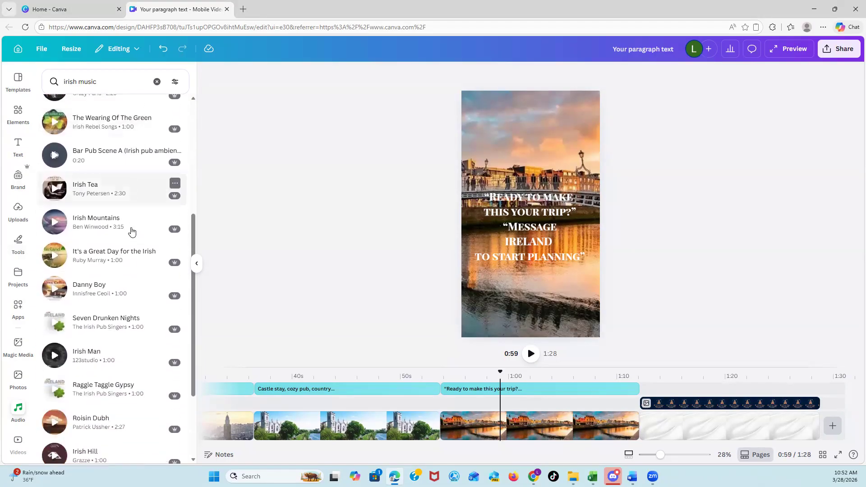
Preview the Irish Mountains and Danny Boy tracks and check Danny Boy's usage details.
click(54, 225)
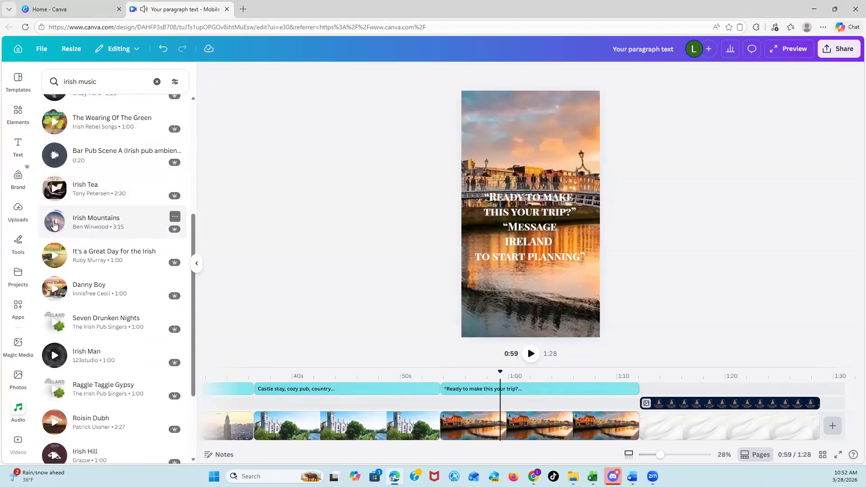
click(54, 224)
click(55, 289)
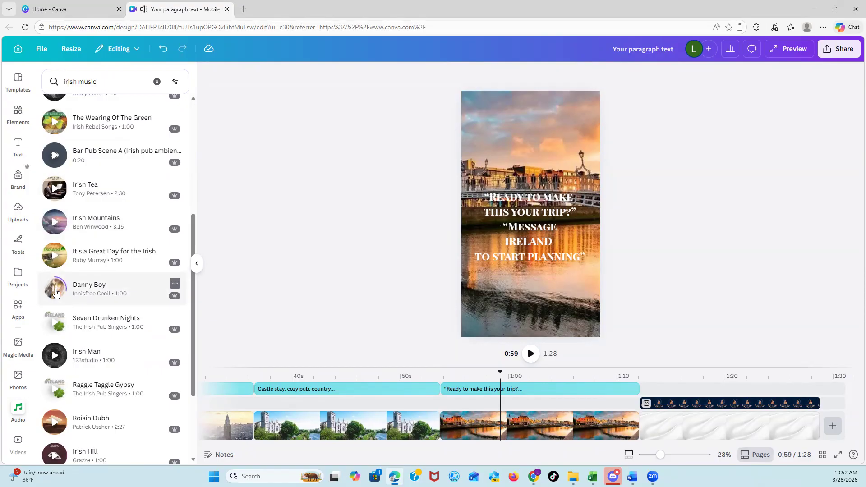
click(176, 284)
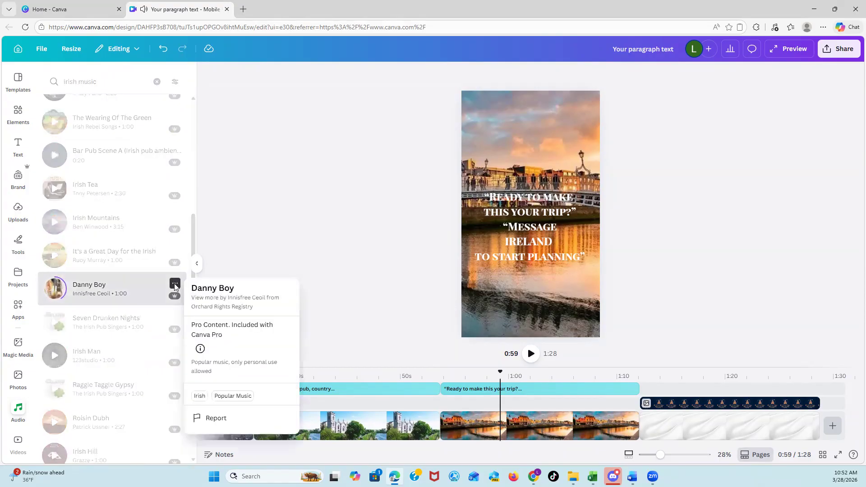
click(342, 253)
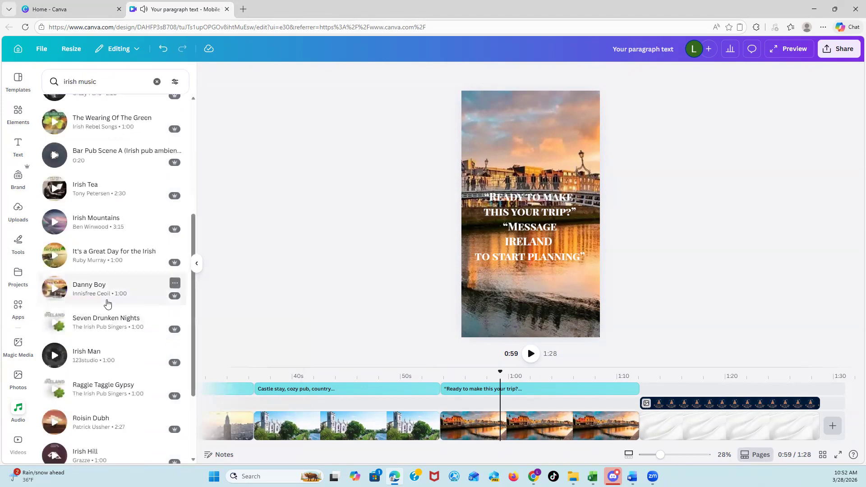
Add the Danny Boy track by Innisfree Ceoil to the reel and shift it to start at 0:00.
drag(106, 294, 311, 456)
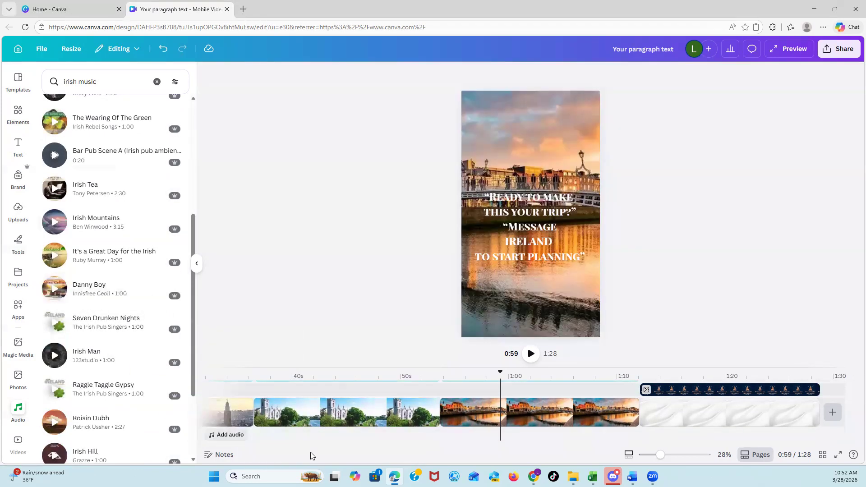
click(230, 436)
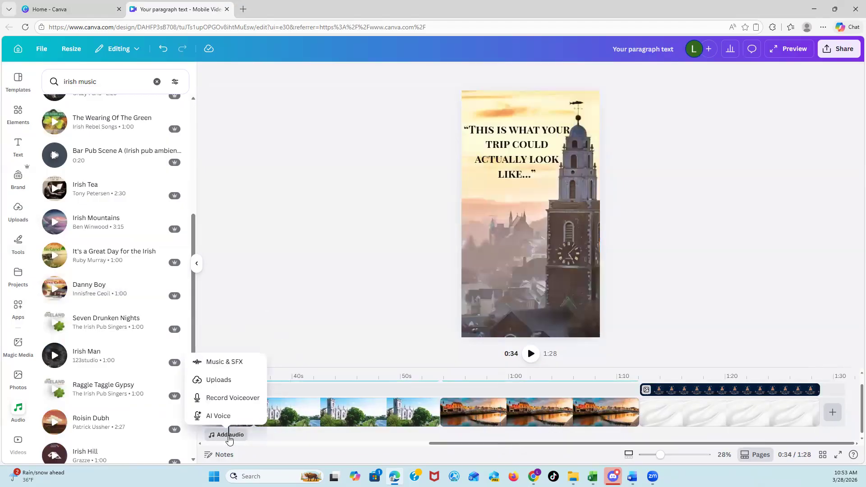
click(94, 290)
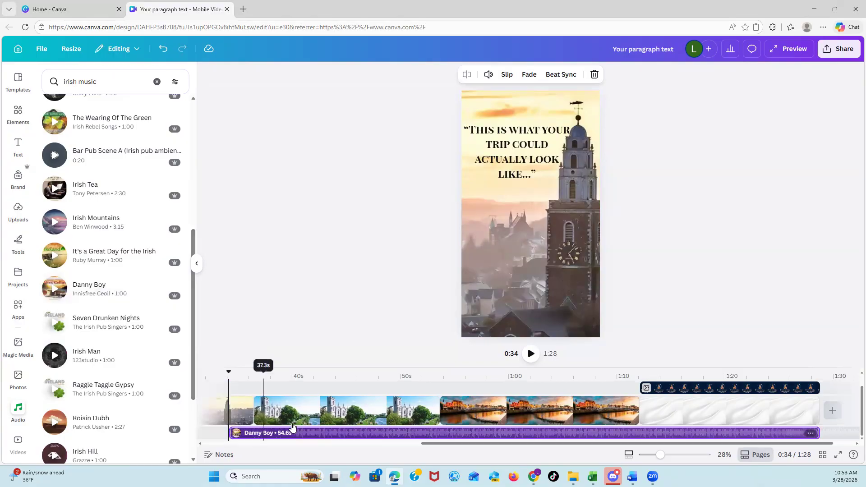
drag(231, 432, 208, 434)
Try to extend the Danny Boy audio to the reel's end, and return the track to its 0:00 start.
drag(360, 446, 587, 447)
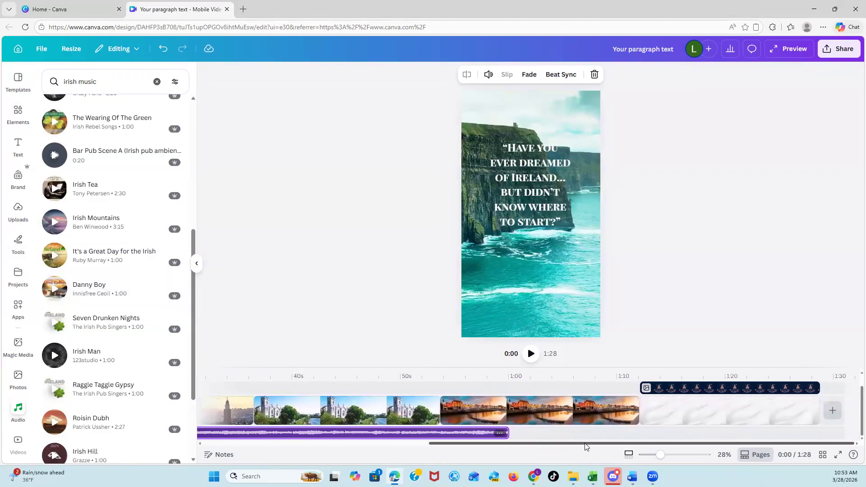
drag(508, 434, 820, 431)
drag(685, 440, 450, 441)
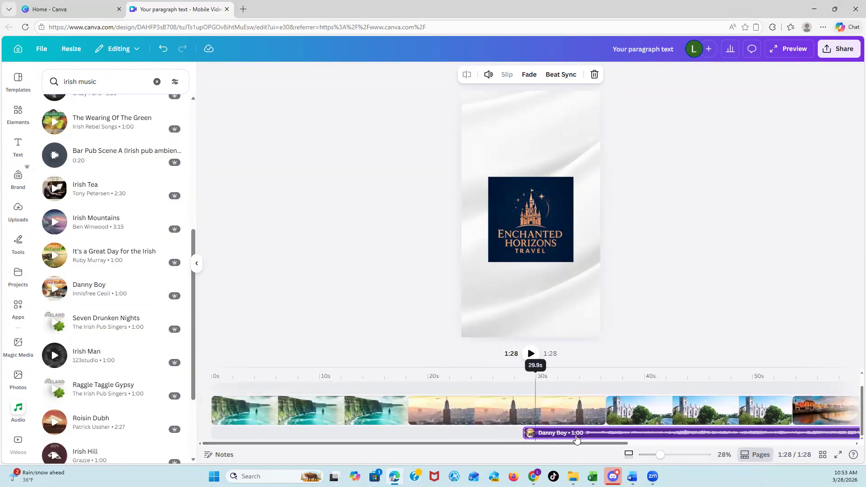
drag(573, 434, 249, 436)
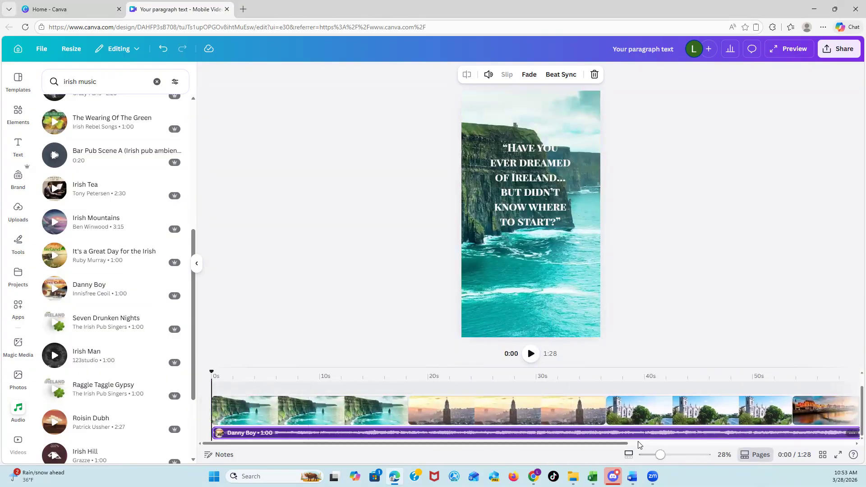
Duplicate the Danny Boy audio track on the timeline.
click(624, 443)
drag(625, 444, 822, 447)
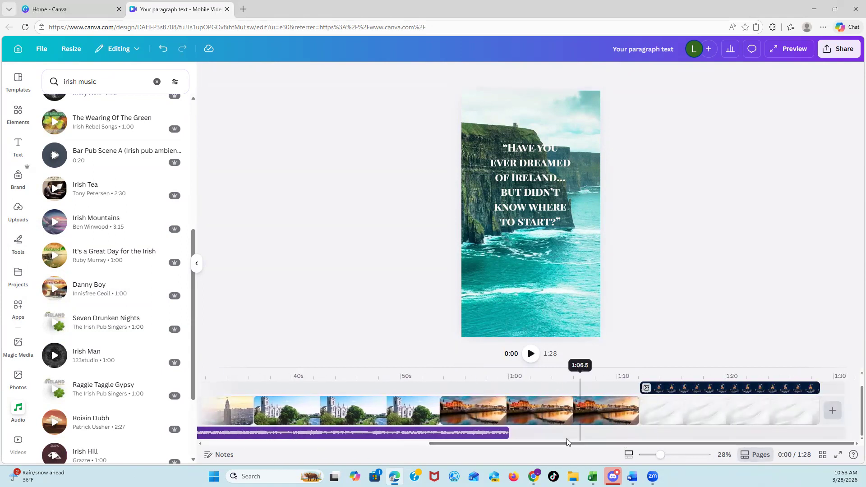
right_click(487, 434)
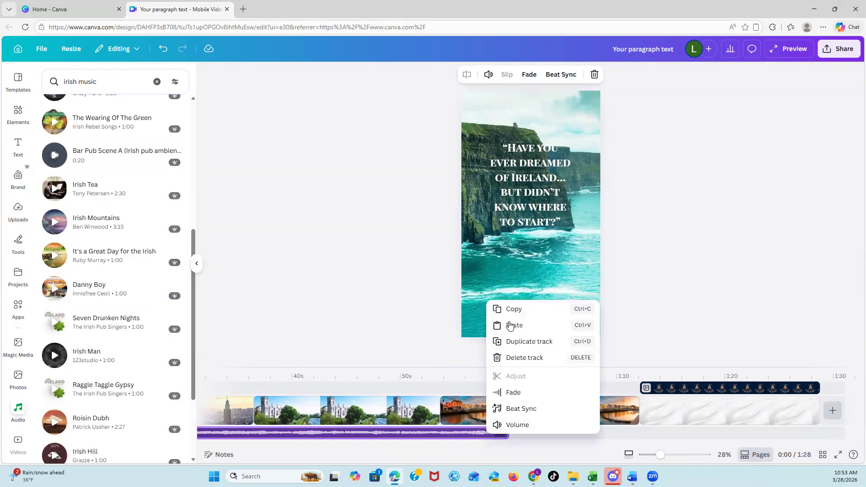
click(530, 343)
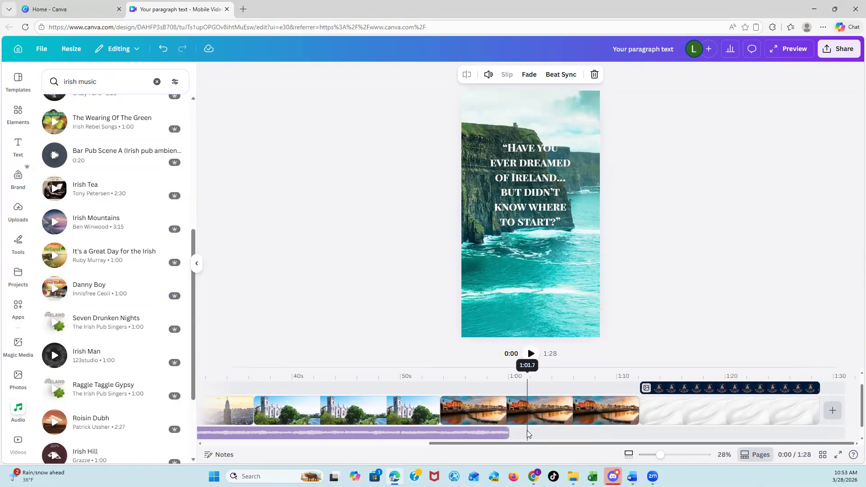
Position and trim the duplicate Danny Boy track to run from 1:00, where the first track ends, to the reel's end at 1:28.
click(500, 432)
scroll(537, 434, down, 1)
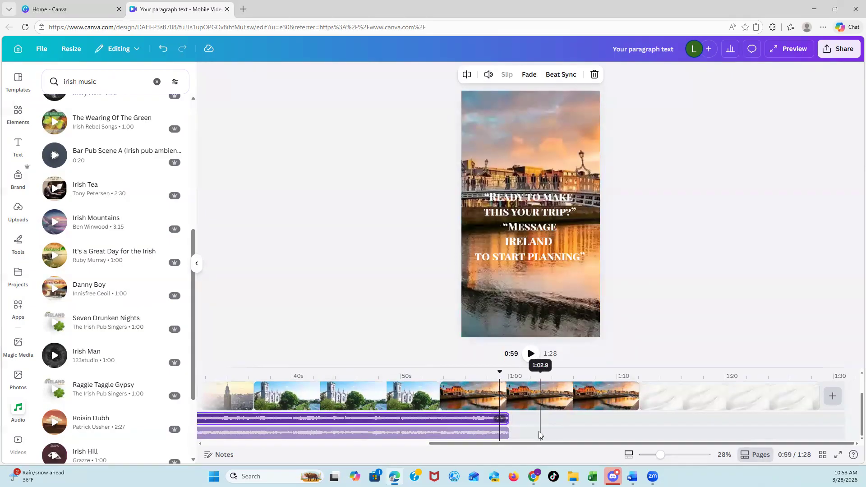
drag(438, 435, 858, 391)
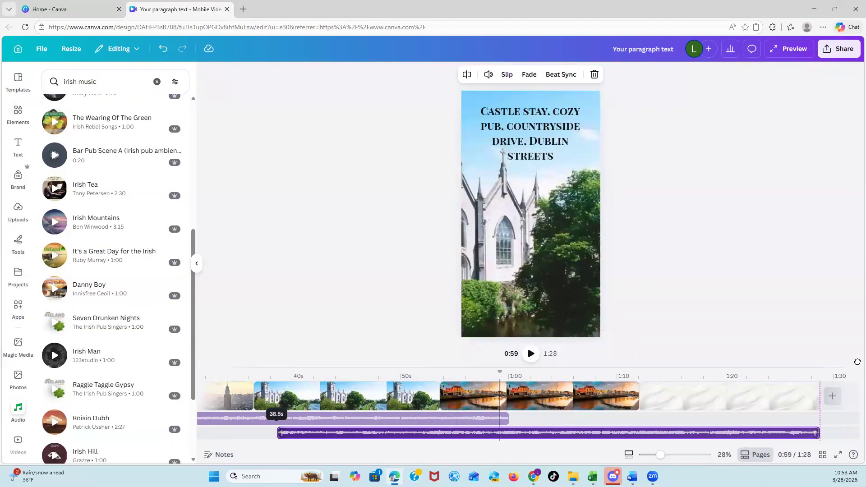
drag(504, 433, 715, 367)
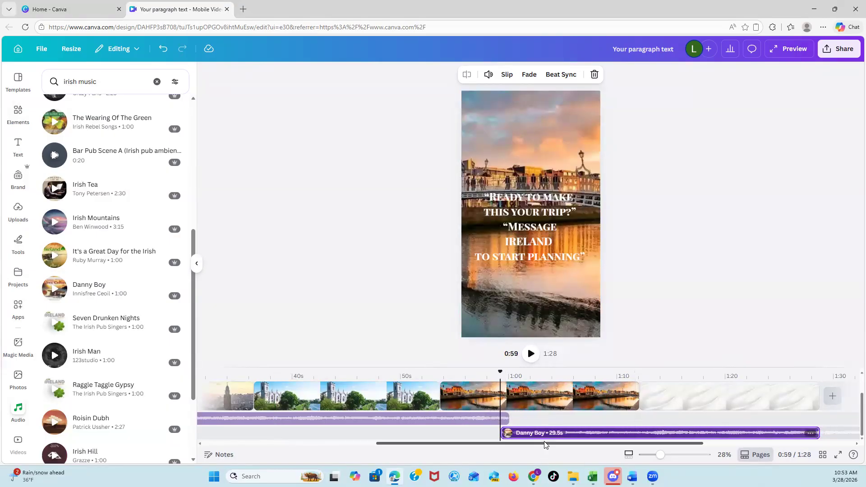
drag(523, 433, 532, 435)
drag(587, 444, 659, 447)
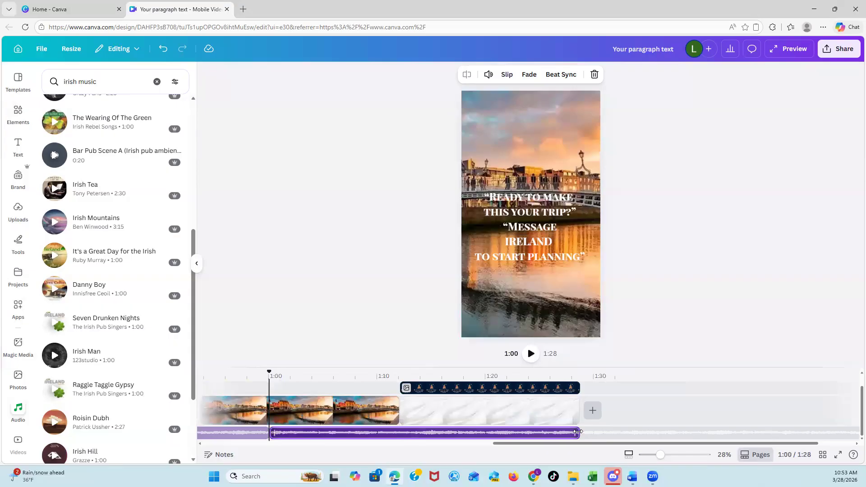
click(672, 313)
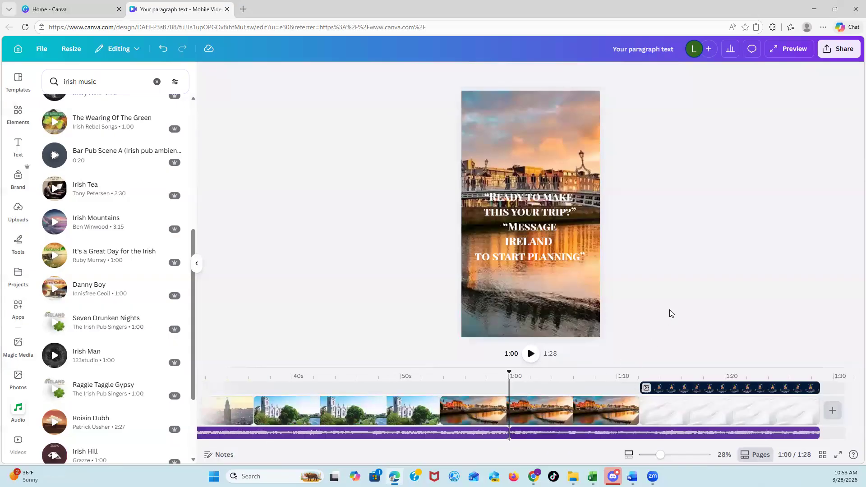
Play the reel from the beginning to check the music and the length of the opening scene.
drag(519, 444, 257, 445)
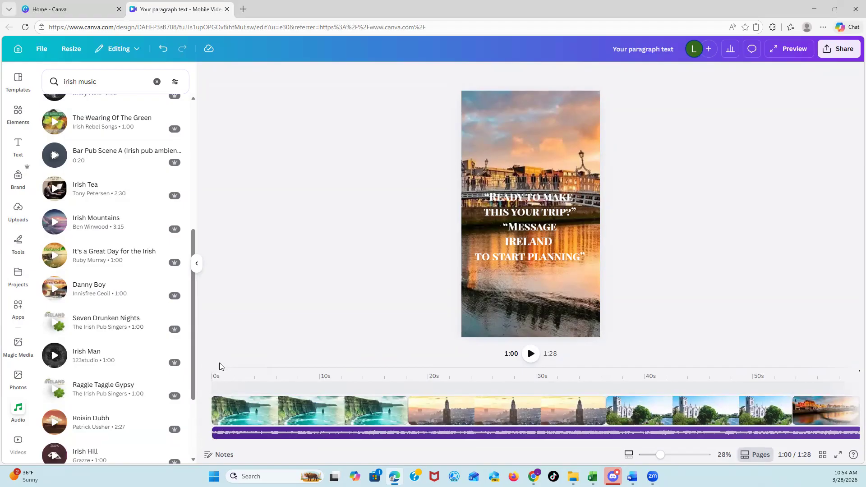
click(216, 387)
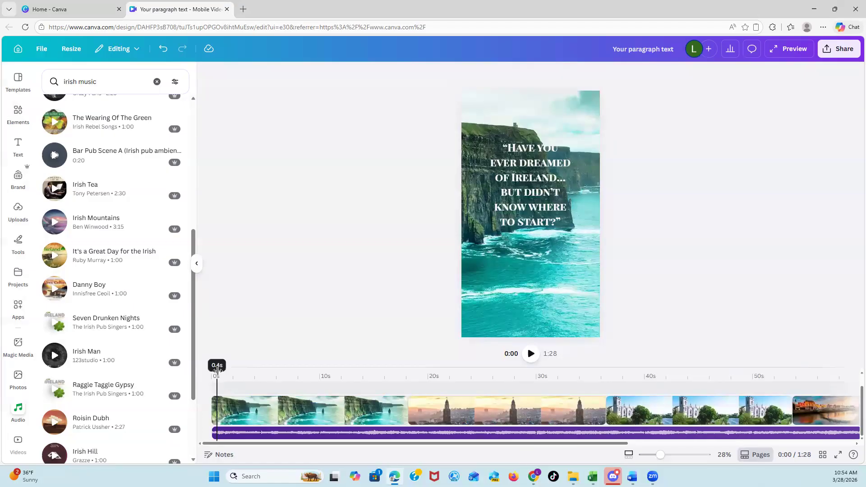
click(532, 354)
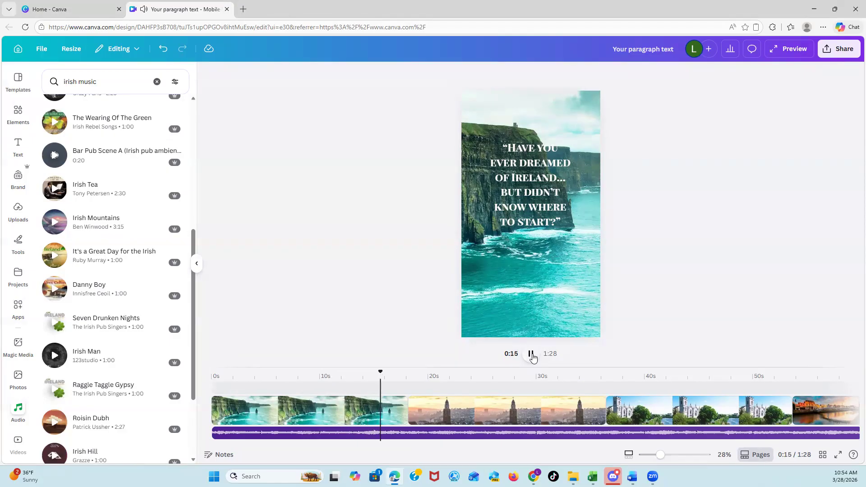
click(531, 354)
Shorten the cliffs, clock tower, church and river bridge clips to about 12 to 13 seconds each.
drag(400, 410, 340, 407)
click(510, 412)
drag(510, 412, 482, 411)
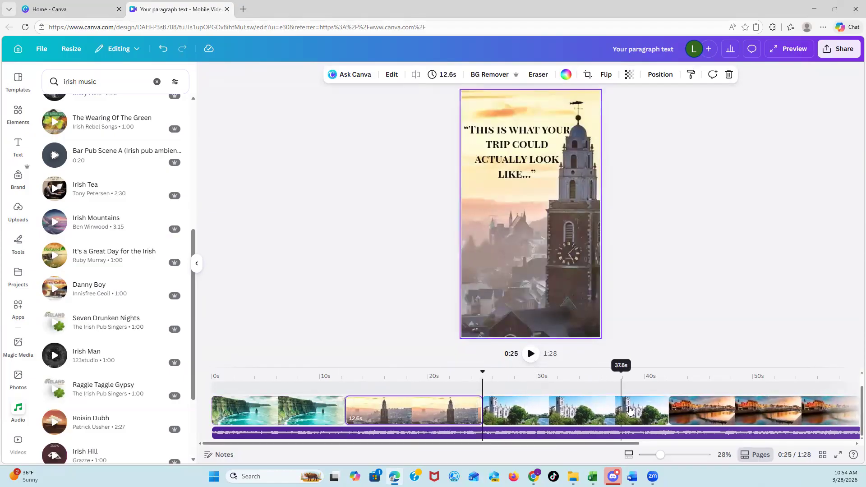
drag(650, 411, 602, 427)
drag(555, 445, 680, 446)
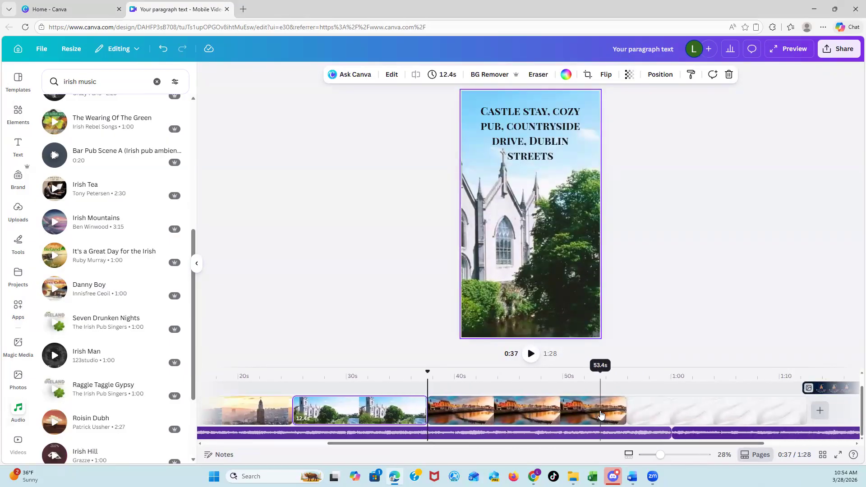
click(599, 415)
drag(622, 412, 559, 410)
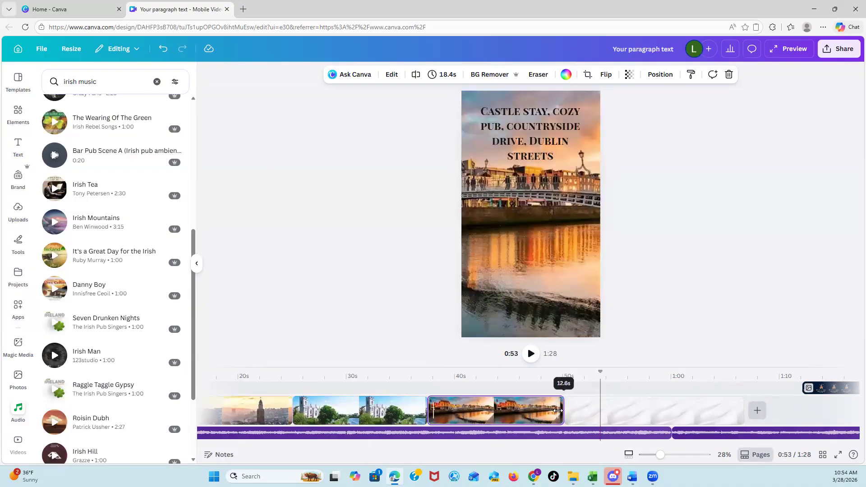
Shorten the white end scene to about 9.8 seconds and move the logo to start with it at about 50 seconds.
click(623, 412)
drag(742, 415, 665, 416)
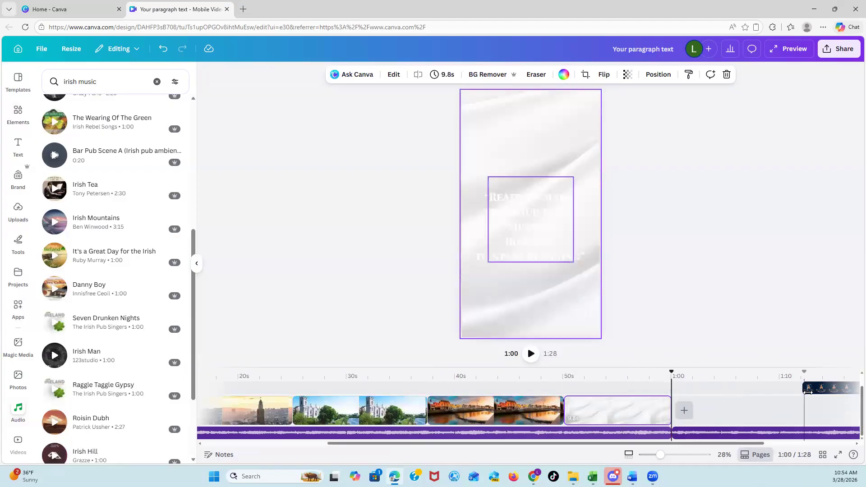
drag(823, 390, 552, 402)
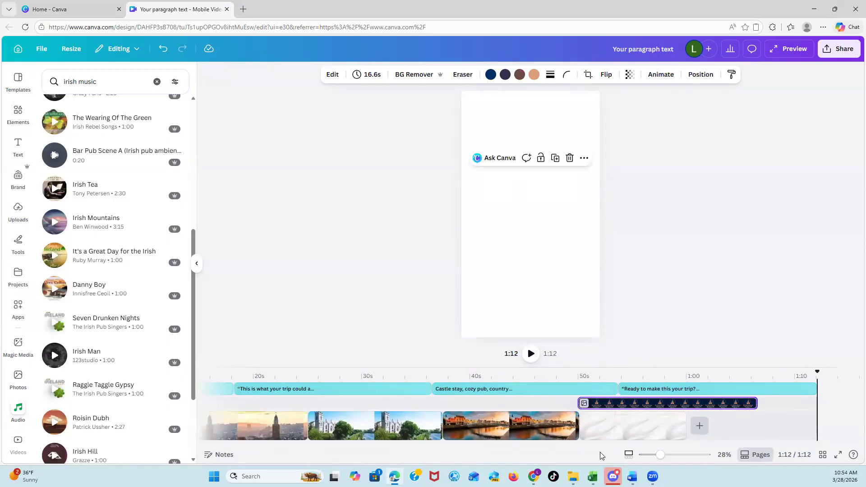
Retime the "Have you ever dreamed of Ireland" and "This is what your trip could actually look like" texts to their shortened clips.
drag(580, 444, 410, 446)
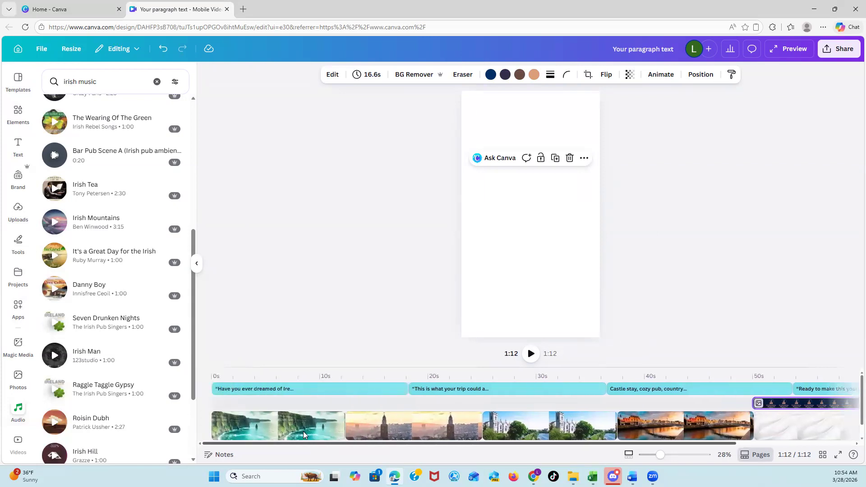
click(402, 392)
drag(402, 392, 349, 391)
drag(430, 391, 373, 392)
drag(549, 389, 482, 388)
Fit the "Castle stay, cozy pub" text to the church clip at 12.4 s and the "Ready to make this your trip?" text to the bridge clip at 12.6 s.
drag(649, 397, 522, 393)
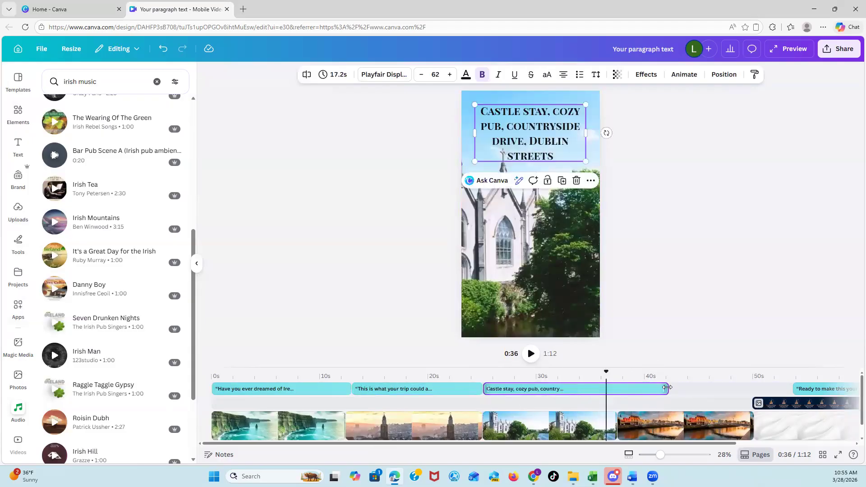
drag(666, 388, 608, 388)
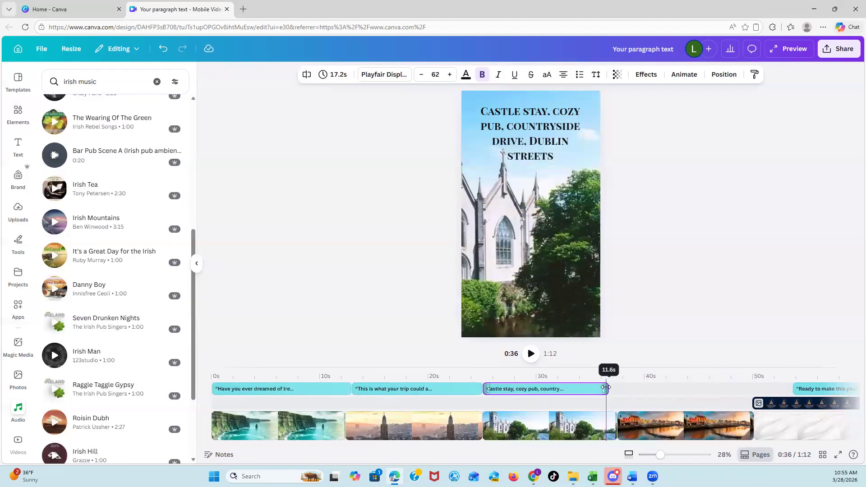
drag(817, 390, 612, 391)
click(575, 389)
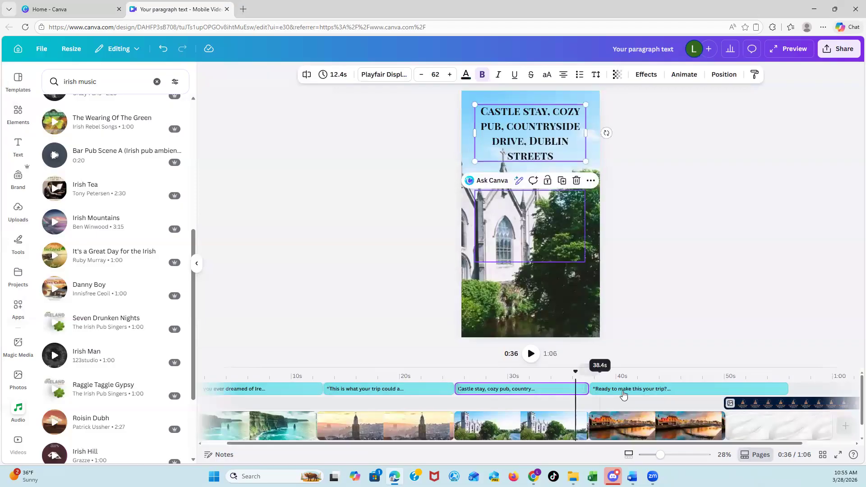
drag(787, 391, 723, 390)
Preview the Roisin Dubh track and check the audio coverage at the end of the timeline.
scroll(677, 428, down, 1)
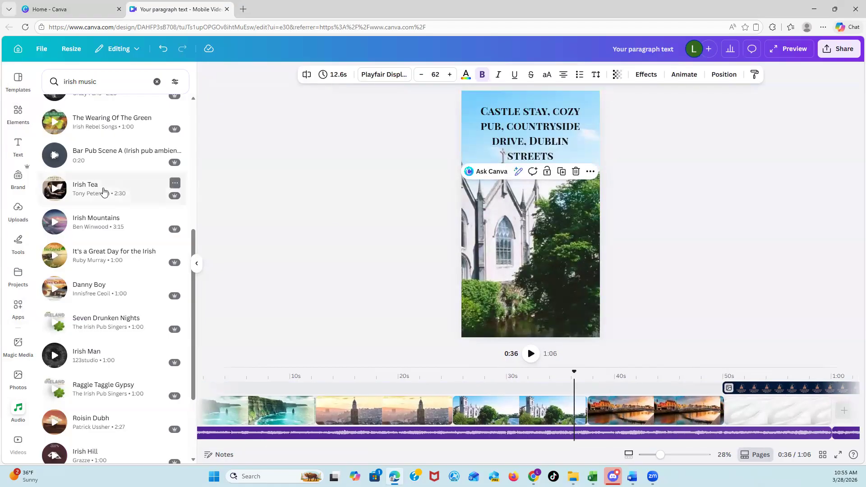
click(54, 422)
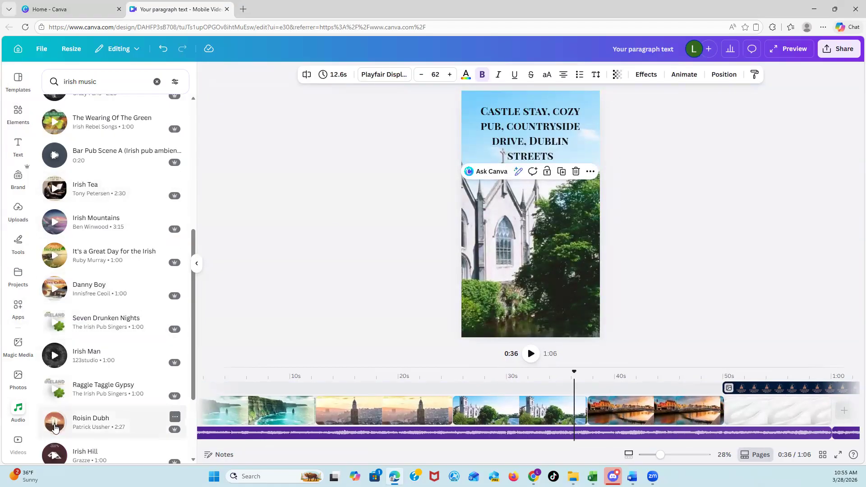
click(55, 424)
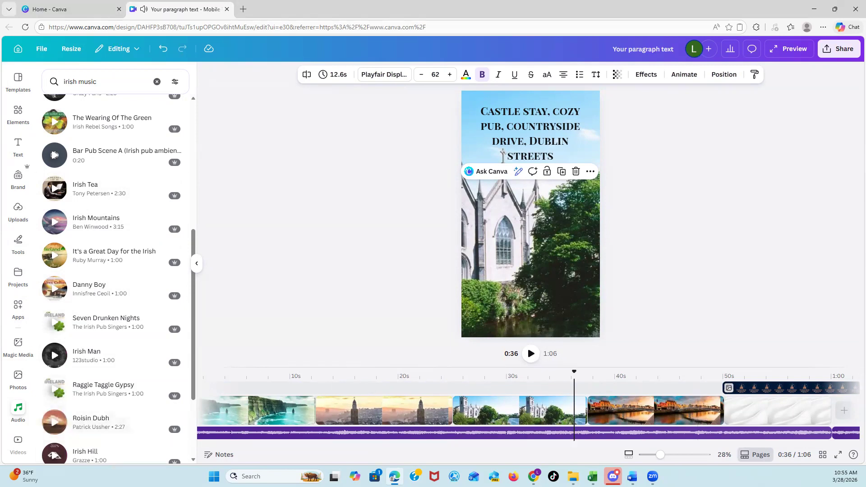
scroll(831, 447, right, 3)
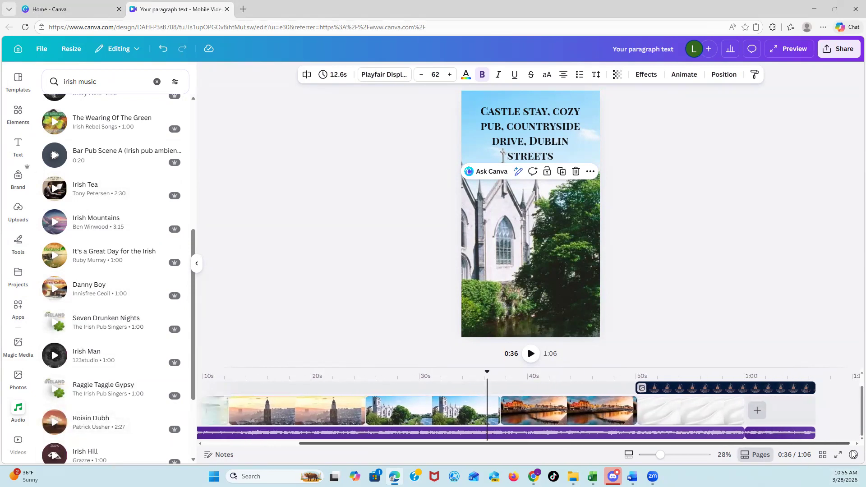
click(778, 322)
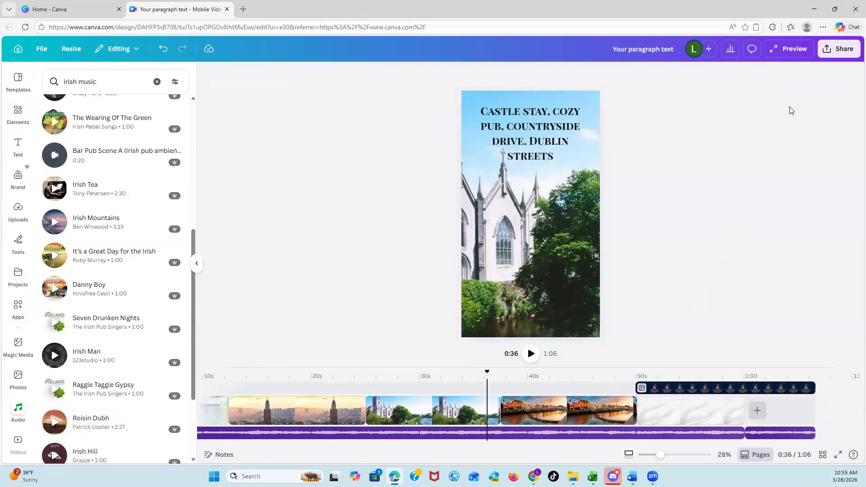
Download the reel as an MP4 video in 1080p (HD) quality.
click(834, 52)
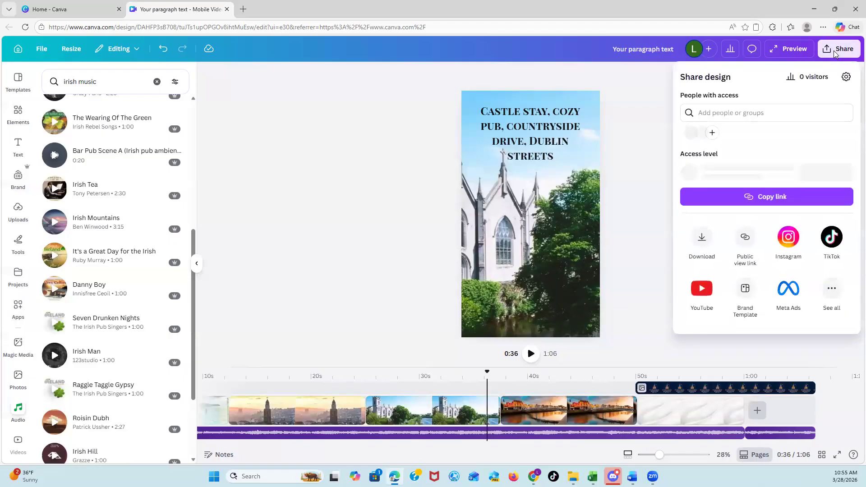
click(701, 243)
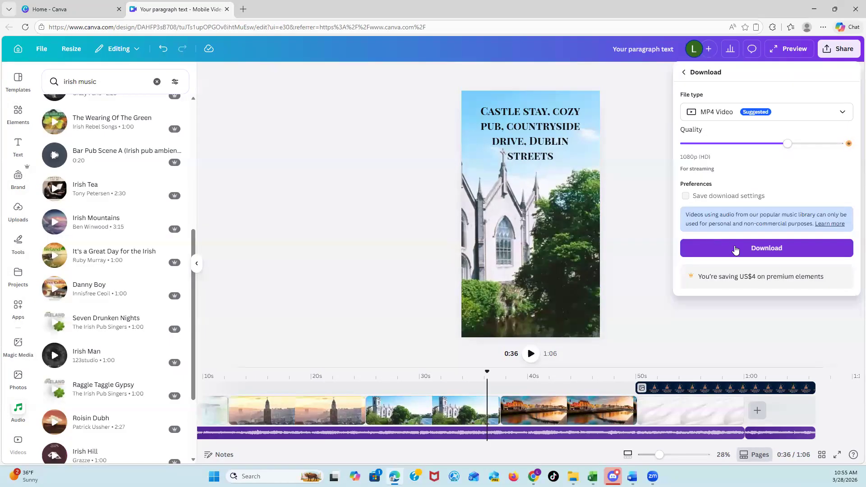
click(736, 250)
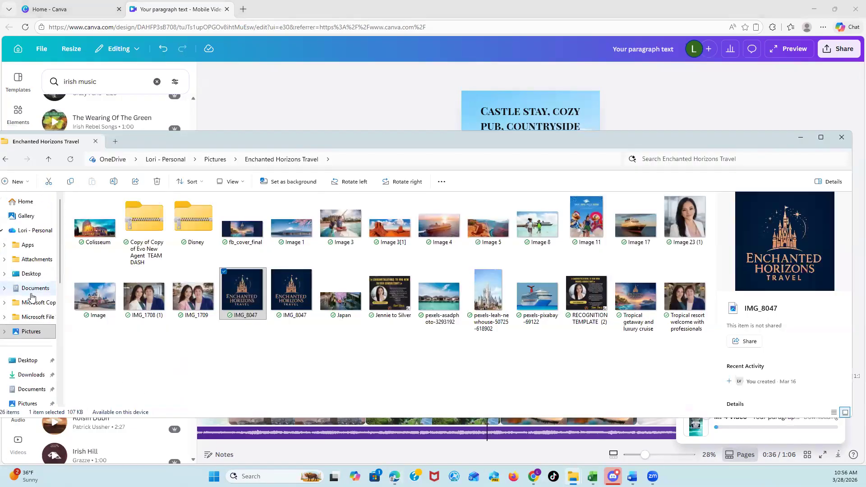
Browse to the Ireland folder inside Pictures in File Explorer.
click(31, 330)
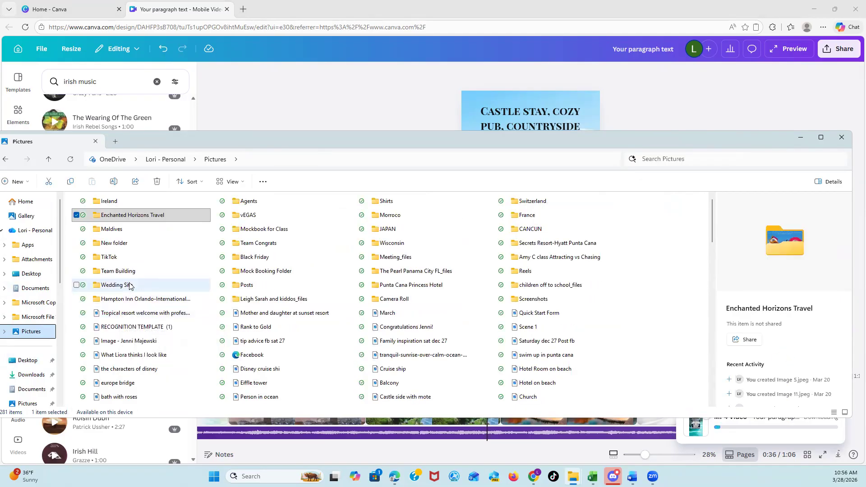
scroll(422, 214, down, 1)
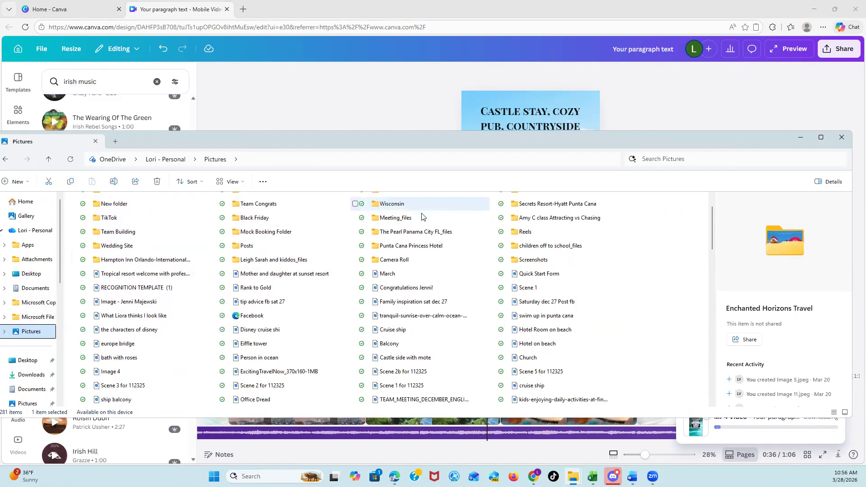
scroll(422, 218, up, 1)
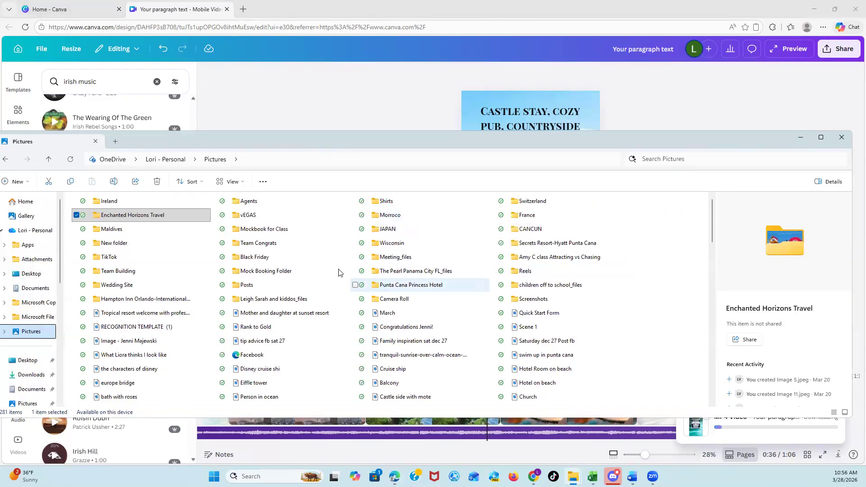
double_click(113, 201)
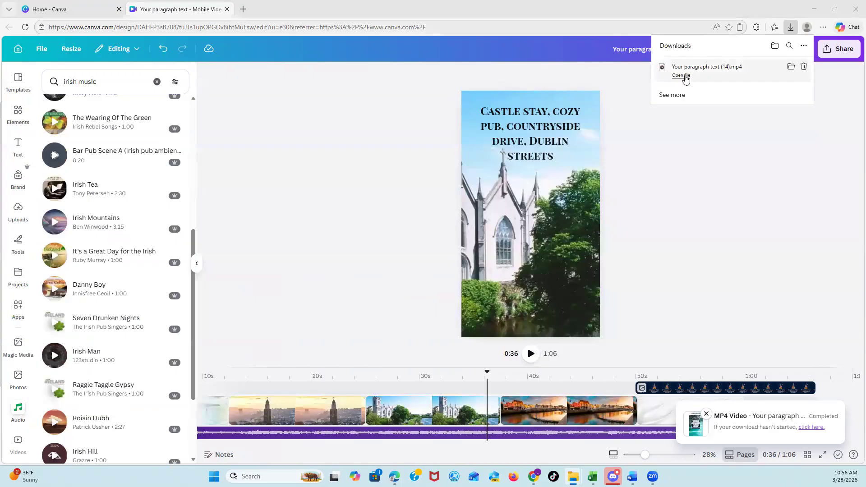
Put the downloaded "Your paragraph text (14).mp4" into the Ireland folder and clear the File Explorer window out of the way.
click(686, 76)
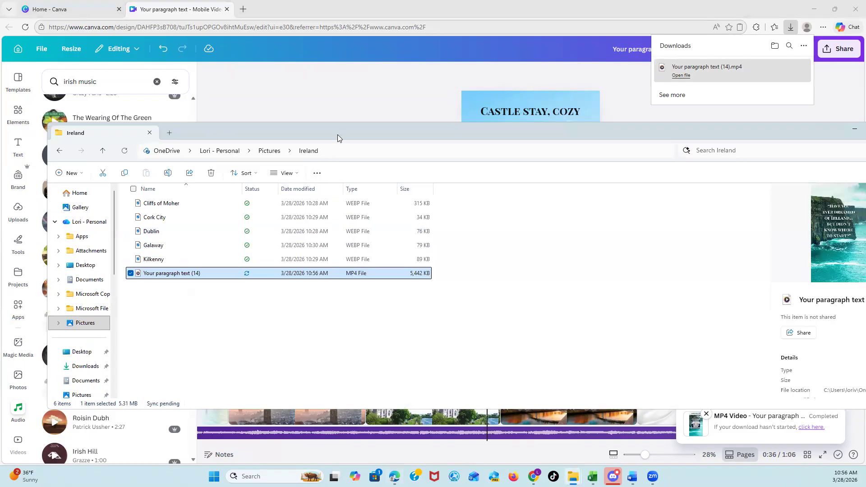
drag(337, 136, 406, 486)
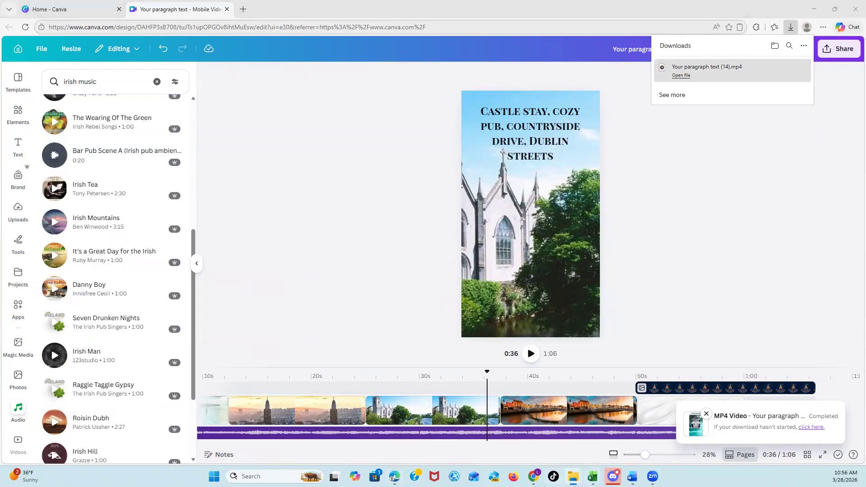
mouse_move(534, 476)
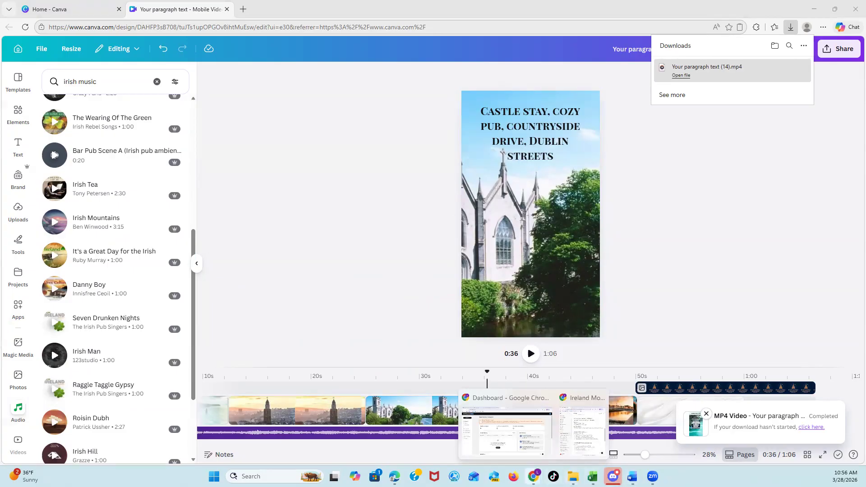
Open Facebook in a new browser tab and start creating a reel from the profile's Reels section.
click(243, 9)
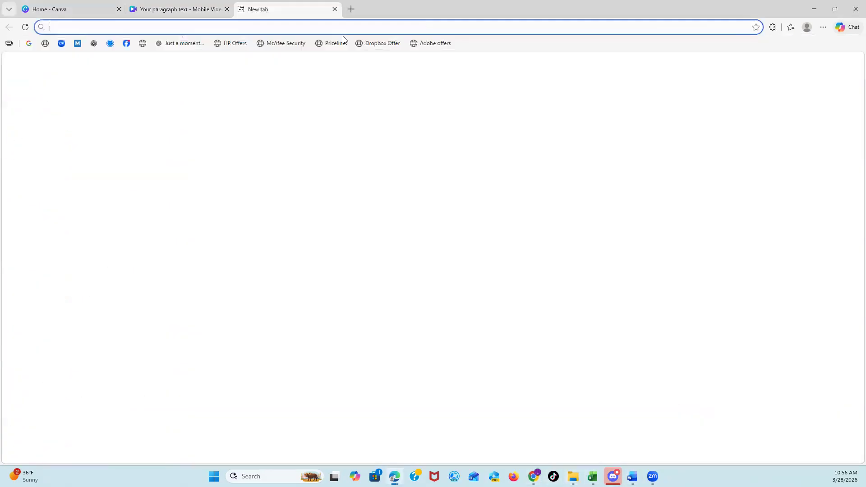
click(266, 91)
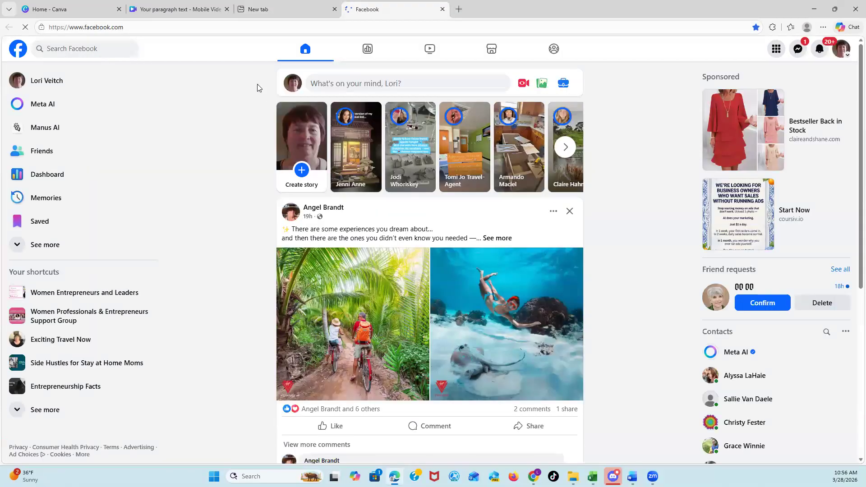
click(97, 81)
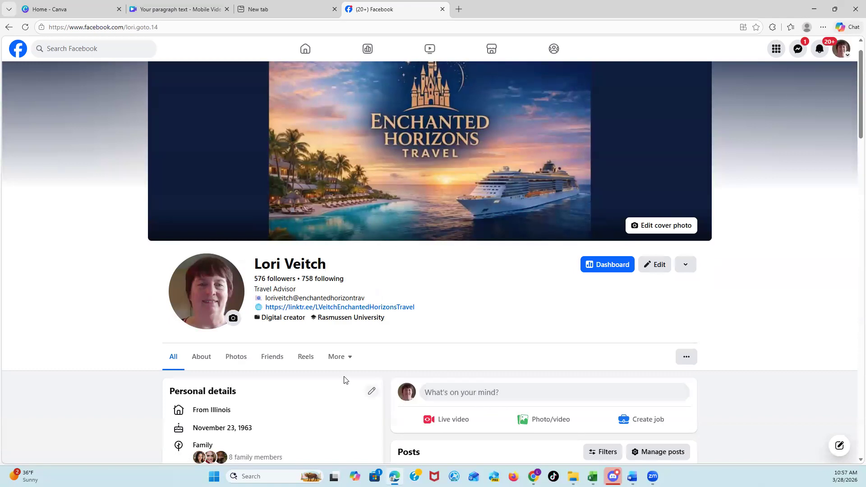
click(307, 358)
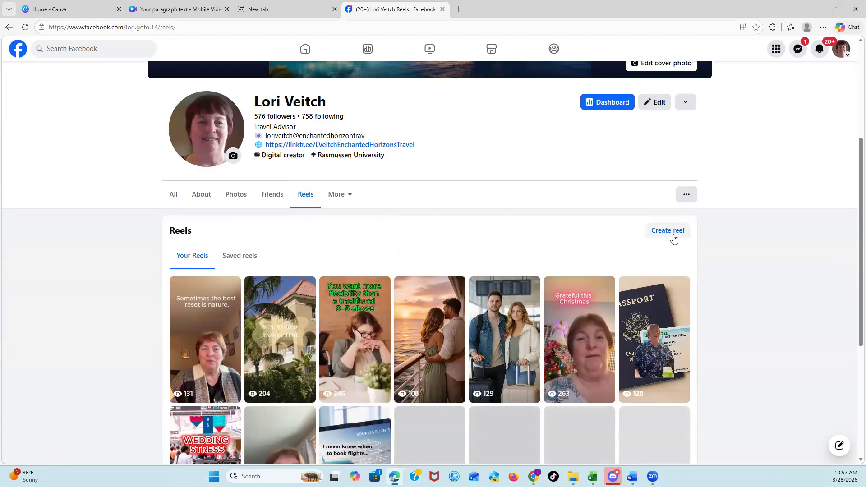
click(669, 231)
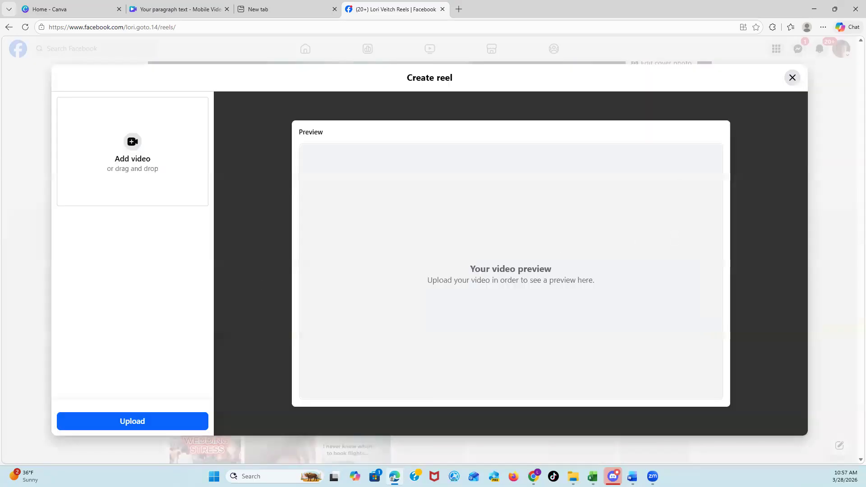
Upload the exported Ireland video to the new reel, continue to the reel settings and mute the preview.
drag(47, 296, 386, 267)
drag(234, 230, 135, 155)
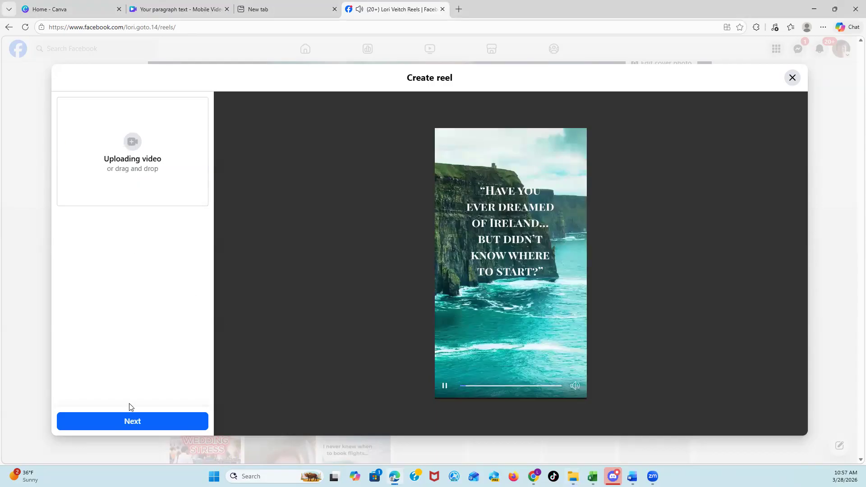
click(143, 427)
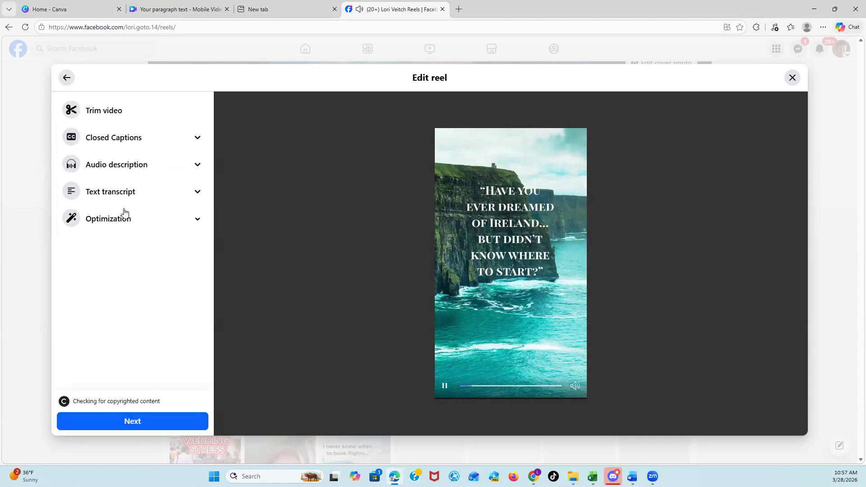
click(117, 421)
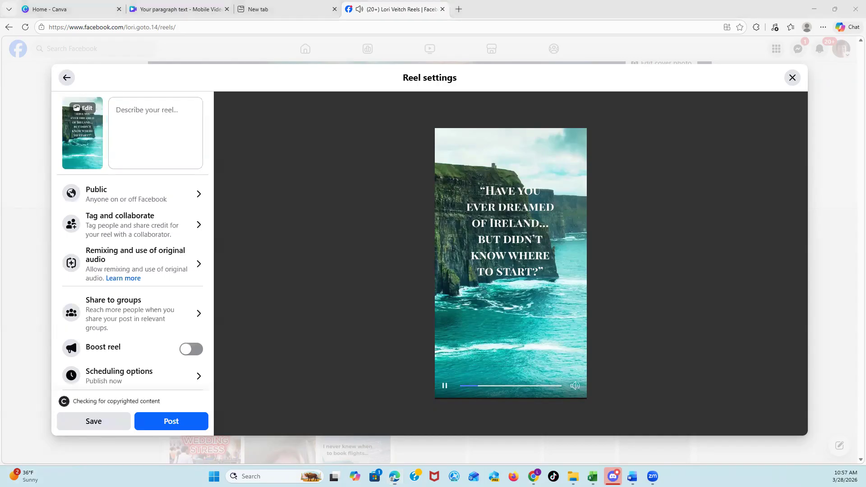
click(415, 389)
click(569, 386)
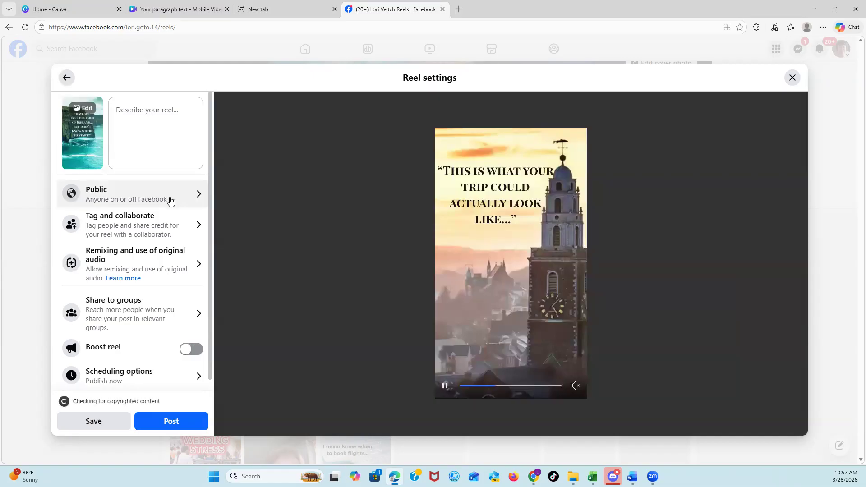
Look through the suggested people in the reel's Tag and collaborate options and return without tagging anyone.
click(149, 235)
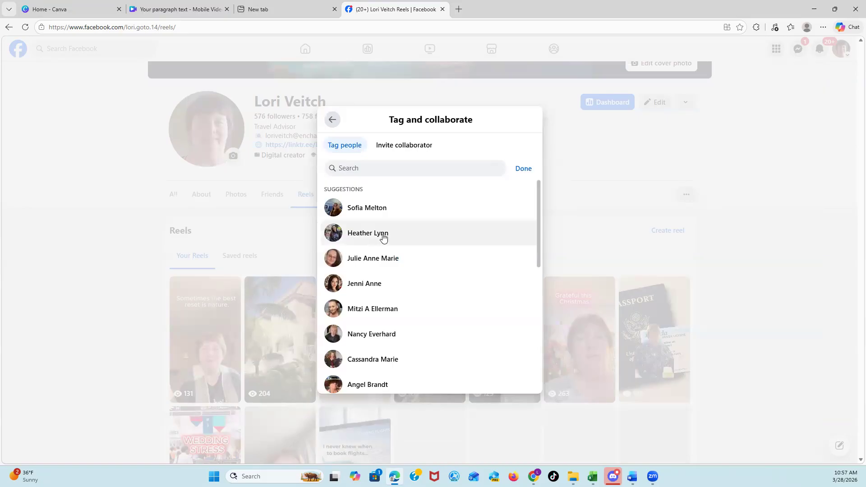
scroll(383, 253, down, 5)
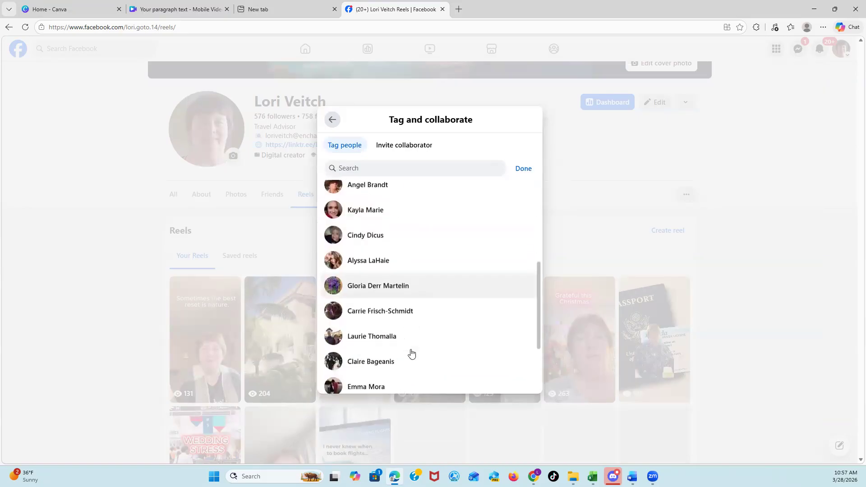
scroll(418, 363, down, 2)
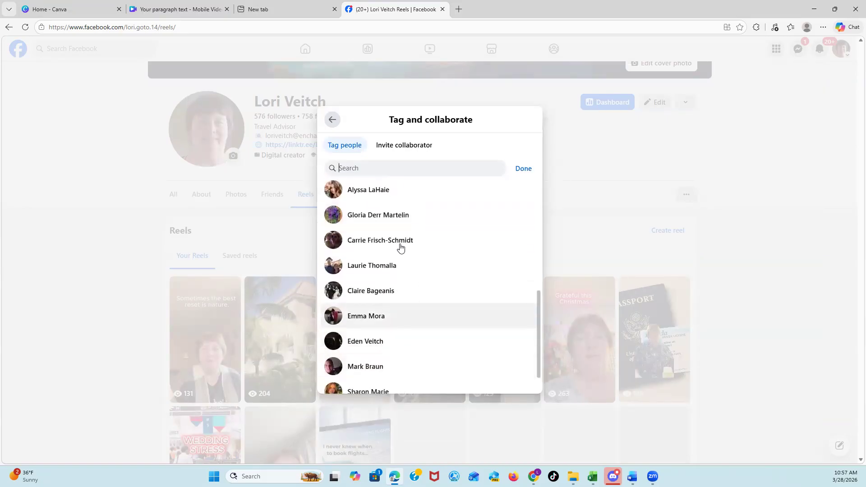
click(333, 120)
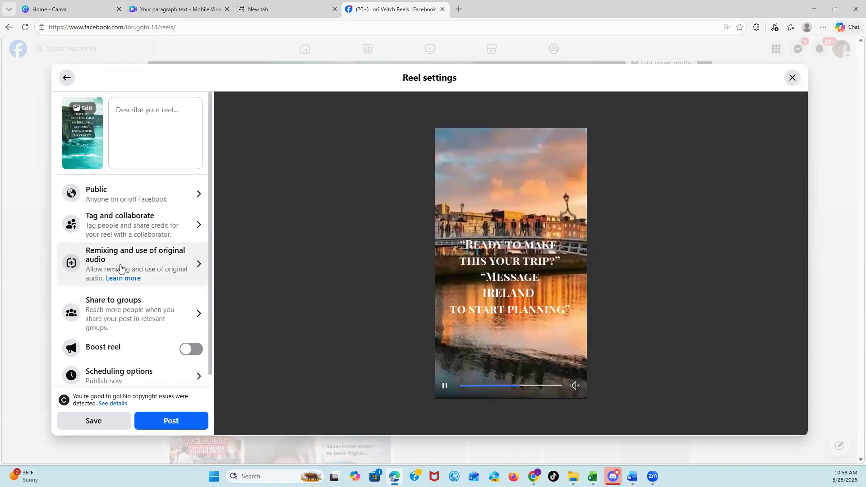
Set the reel's remixing and original audio use to "Don't allow" and save the choice.
click(121, 269)
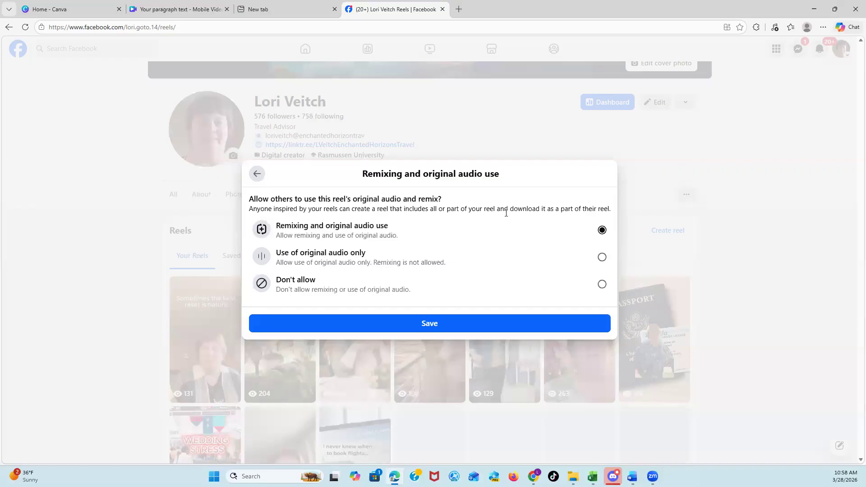
click(603, 285)
click(443, 326)
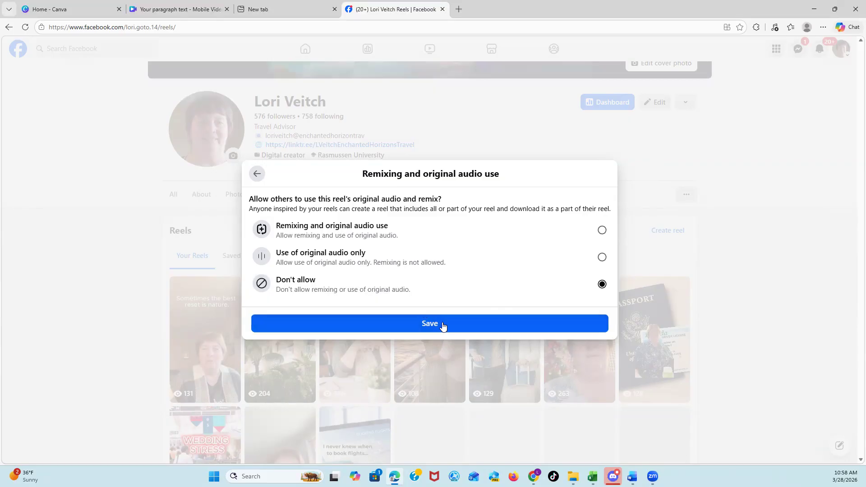
click(444, 325)
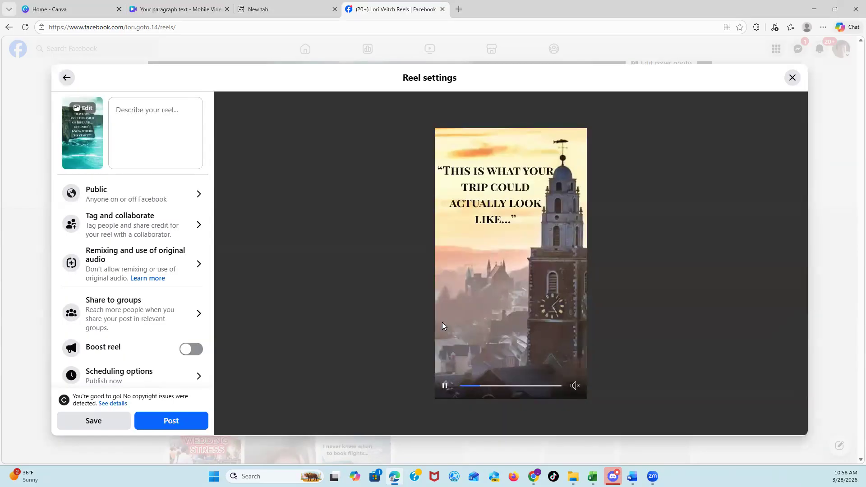
Share the reel to the FREE ADVERTISING FOR ALL group and confirm the group selection.
scroll(166, 323, down, 1)
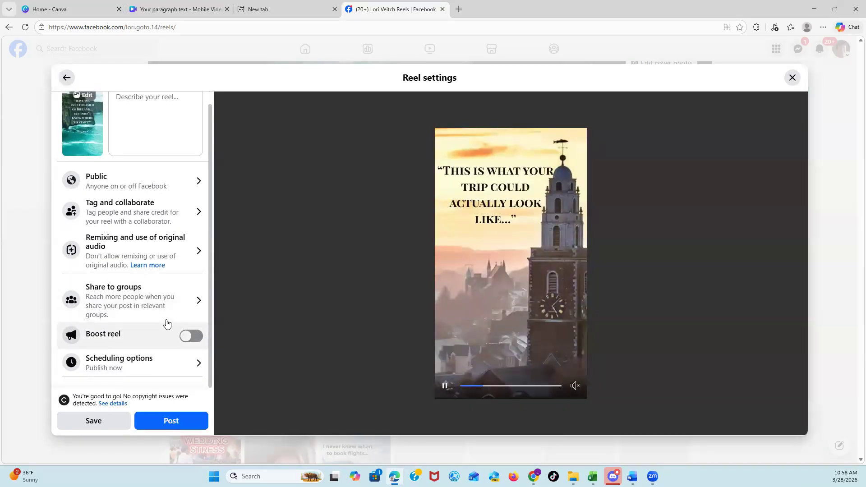
click(147, 307)
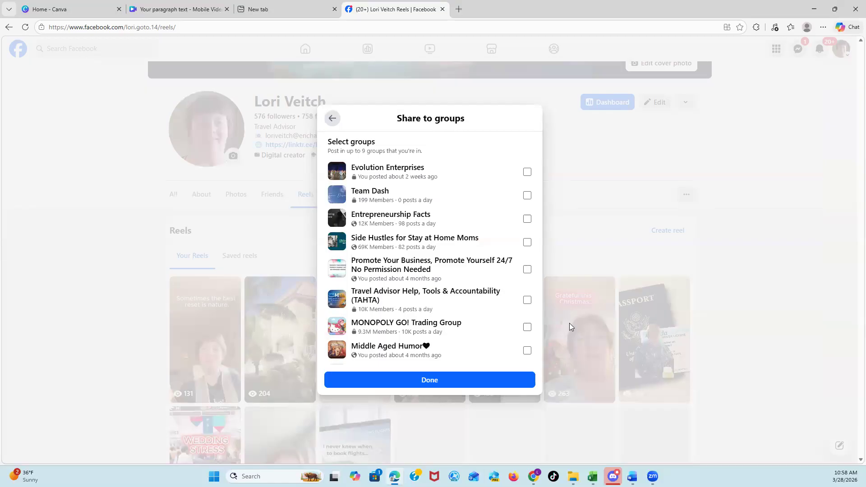
scroll(444, 267, down, 2)
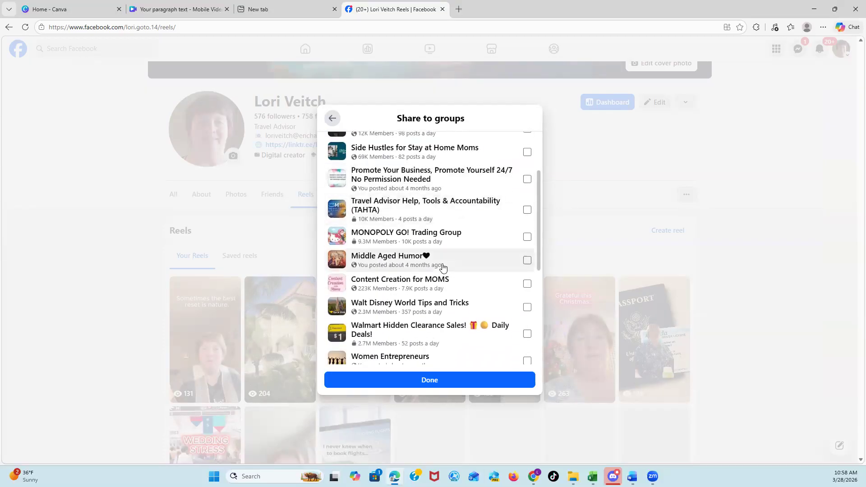
scroll(443, 267, down, 1)
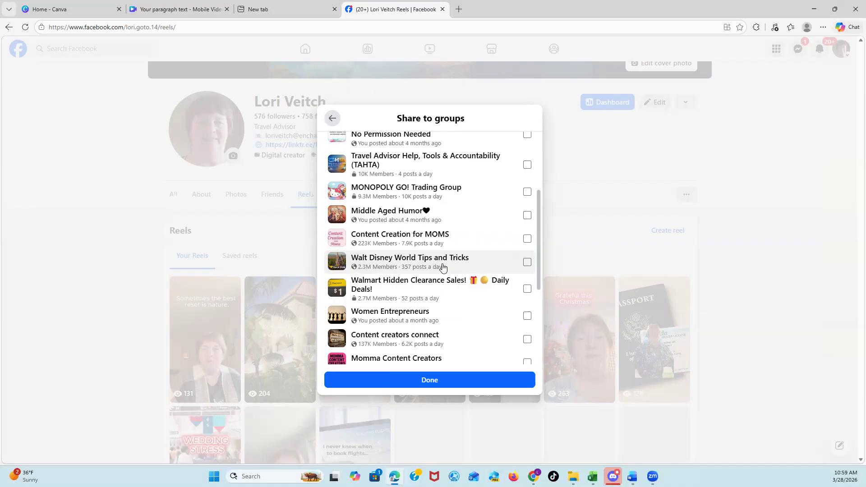
scroll(444, 268, down, 7)
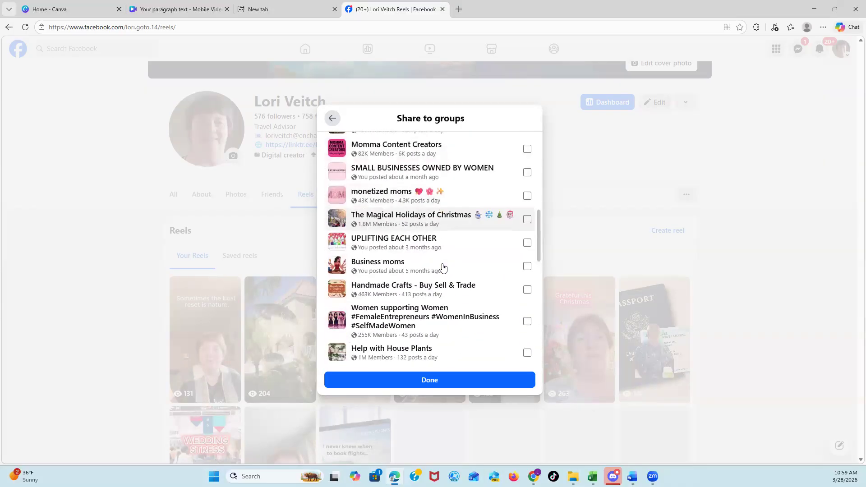
scroll(443, 267, down, 2)
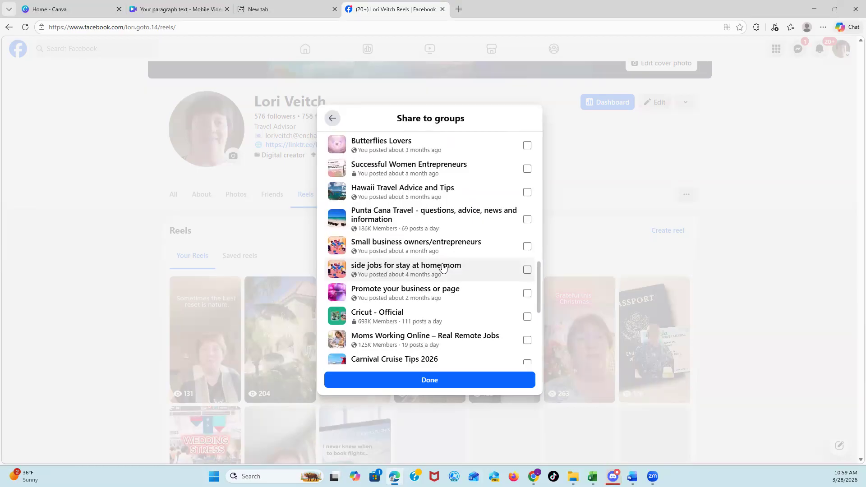
scroll(444, 268, down, 2)
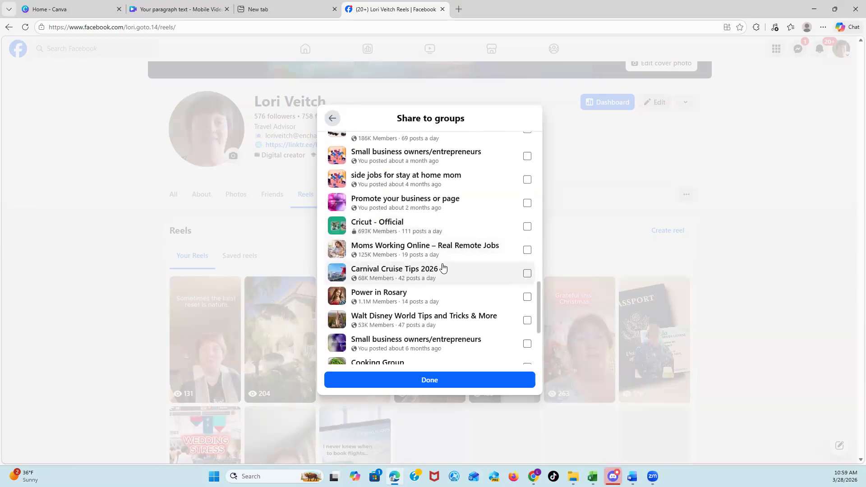
scroll(443, 268, down, 3)
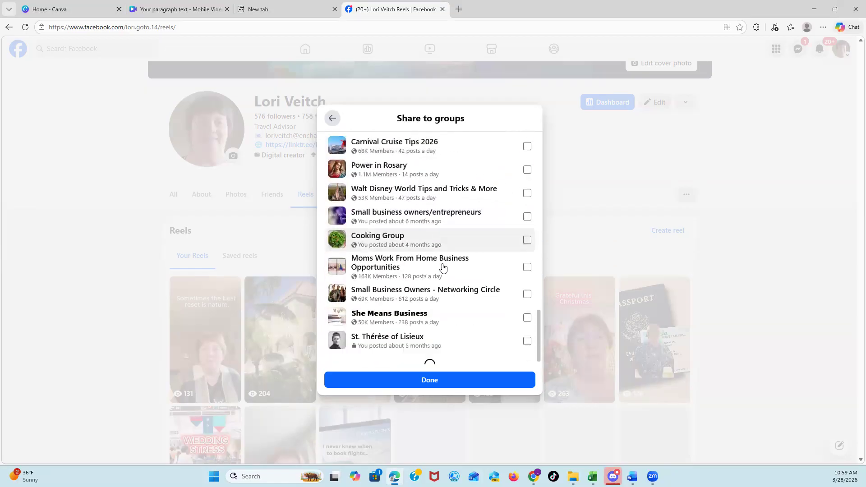
scroll(443, 269, down, 3)
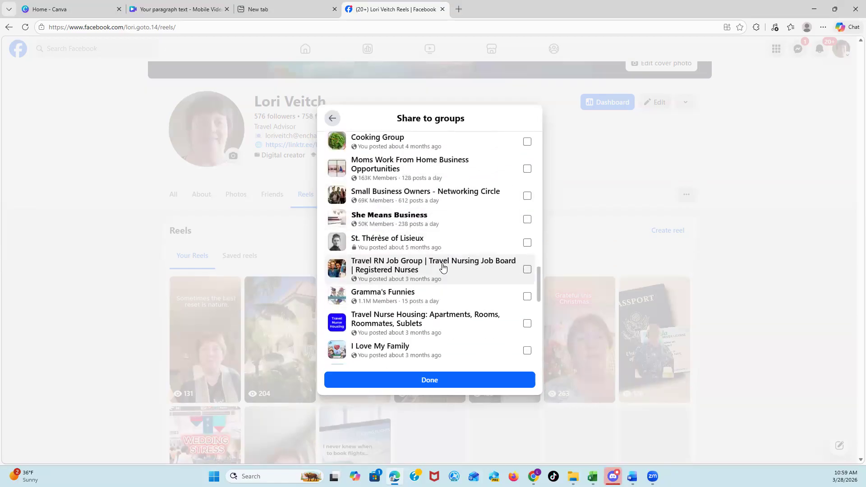
scroll(443, 269, down, 1)
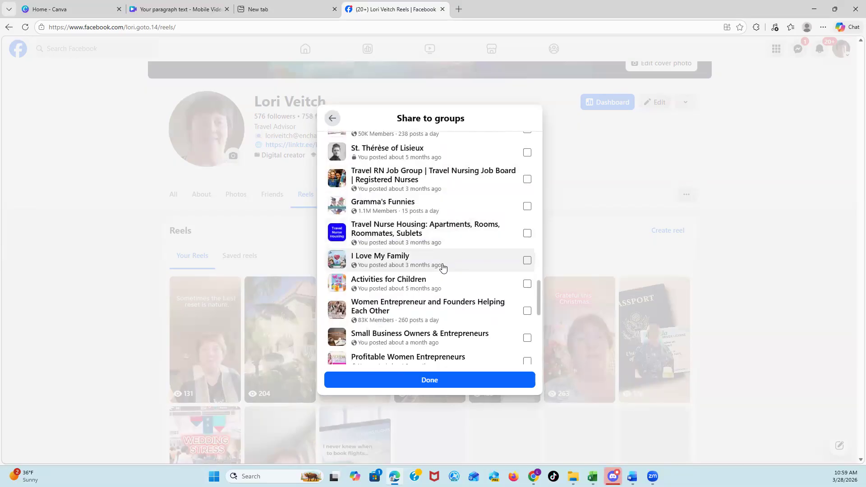
scroll(443, 268, down, 5)
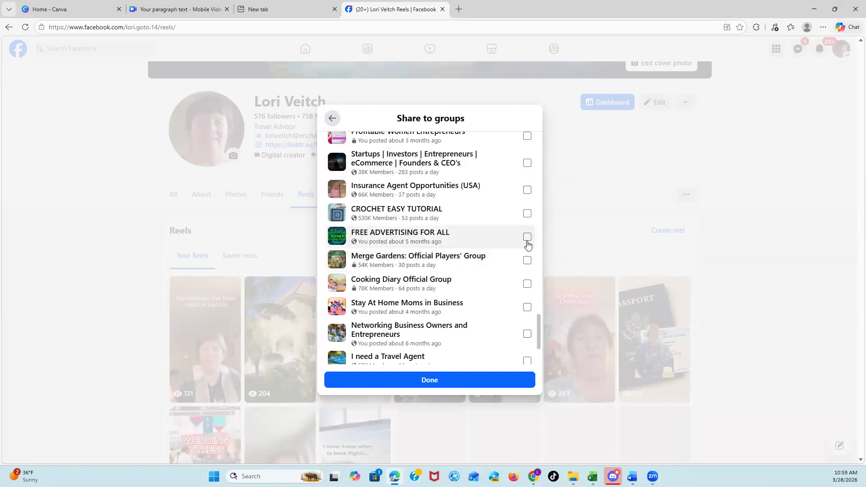
click(528, 243)
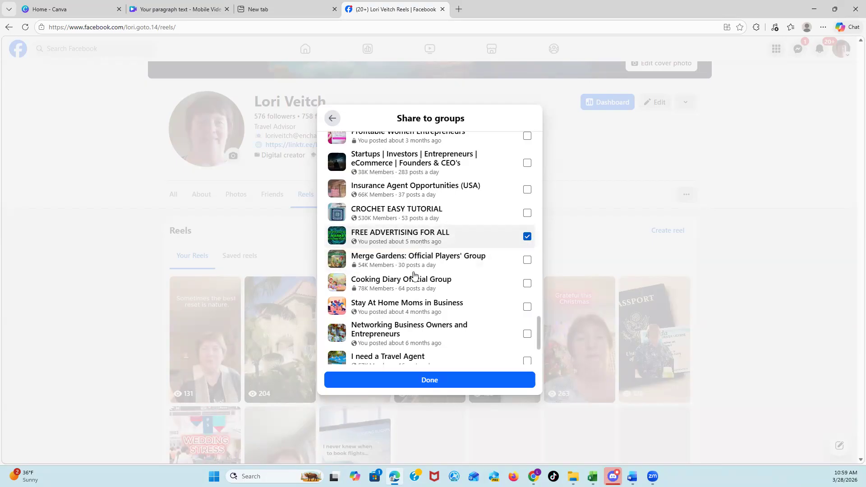
click(429, 380)
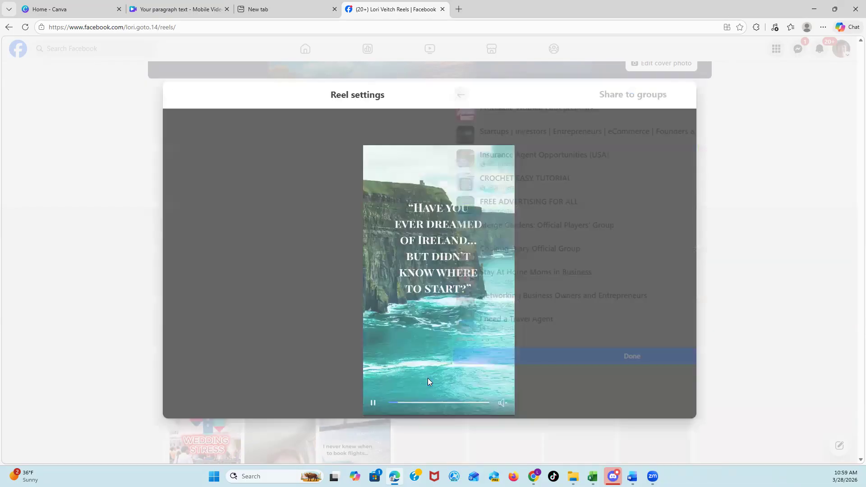
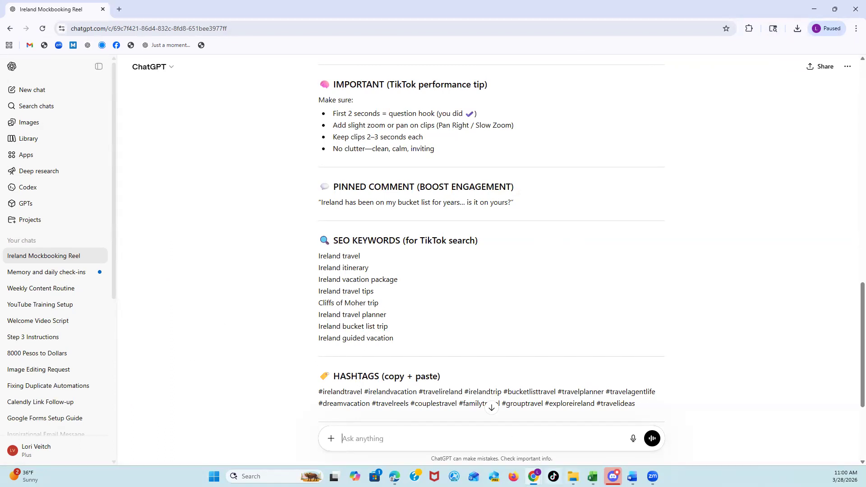
Switch to the Chrome window with the travel sites and open the Exoticca page from the Travel Cafe USA supplier list.
mouse_move(534, 477)
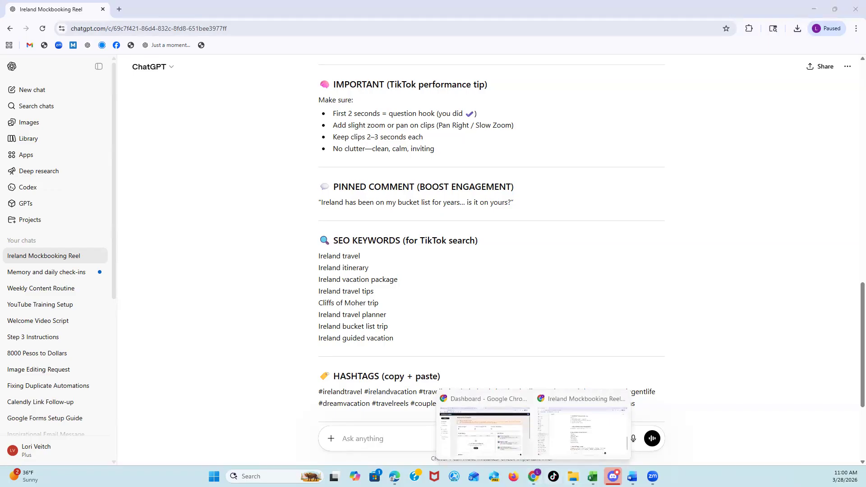
click(498, 453)
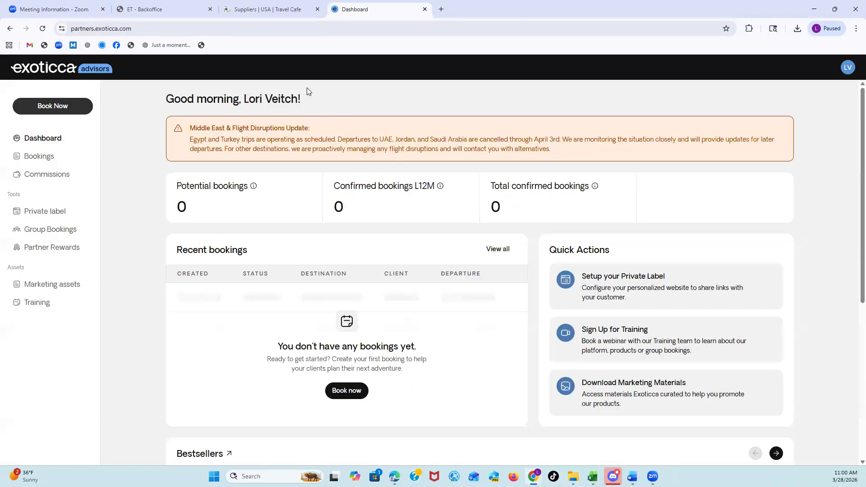
click(149, 9)
click(261, 9)
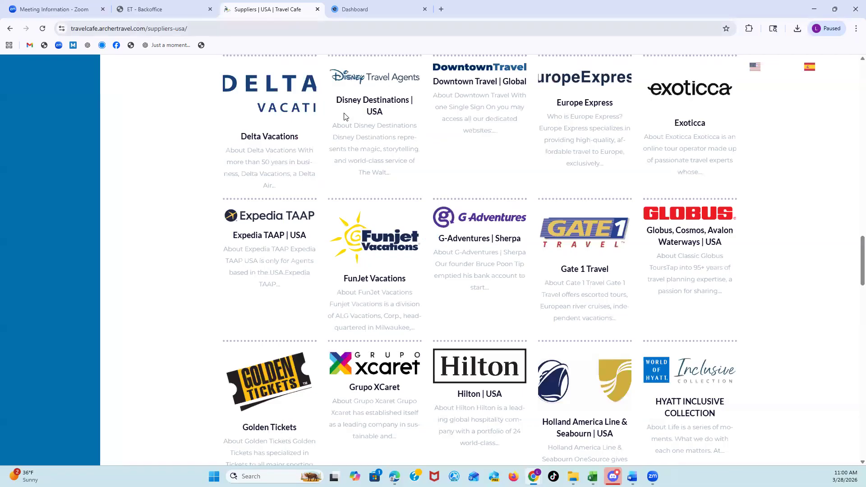
click(361, 9)
click(312, 10)
scroll(605, 338, down, 9)
scroll(622, 349, down, 7)
scroll(625, 347, up, 10)
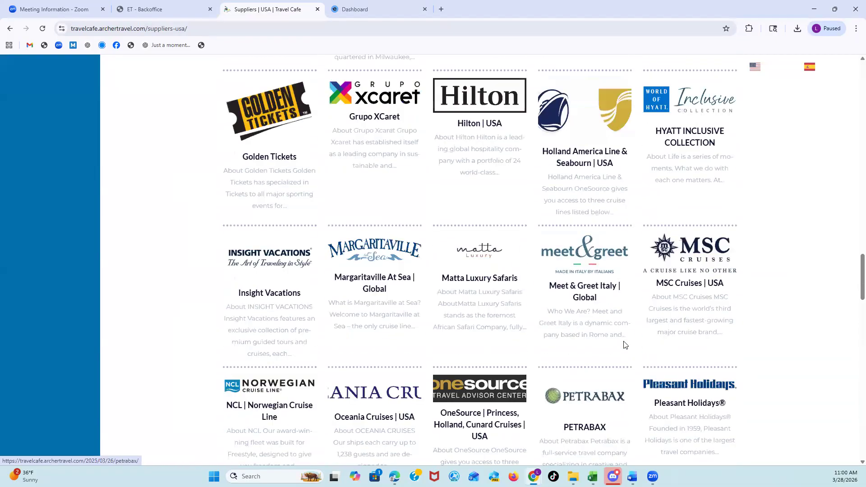
scroll(625, 346, up, 10)
click(718, 237)
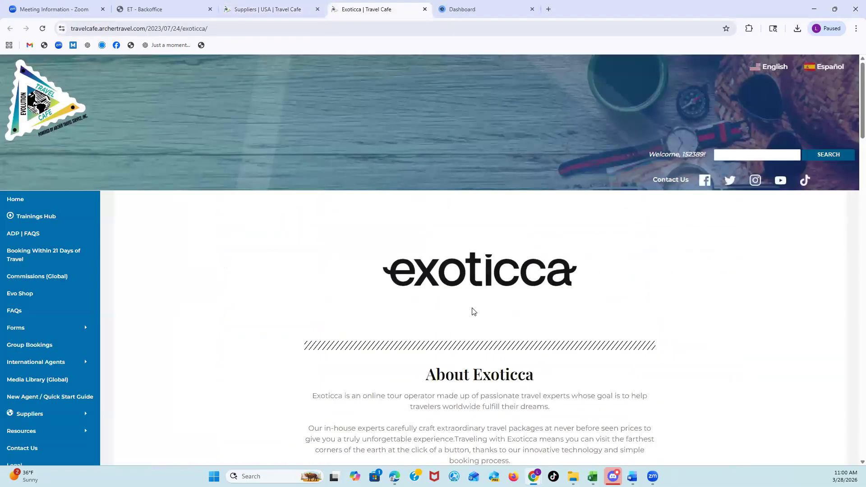
Log in to the Exoticca advisor portal through the portal link on the supplier page and open the trip booking site.
scroll(474, 312, down, 13)
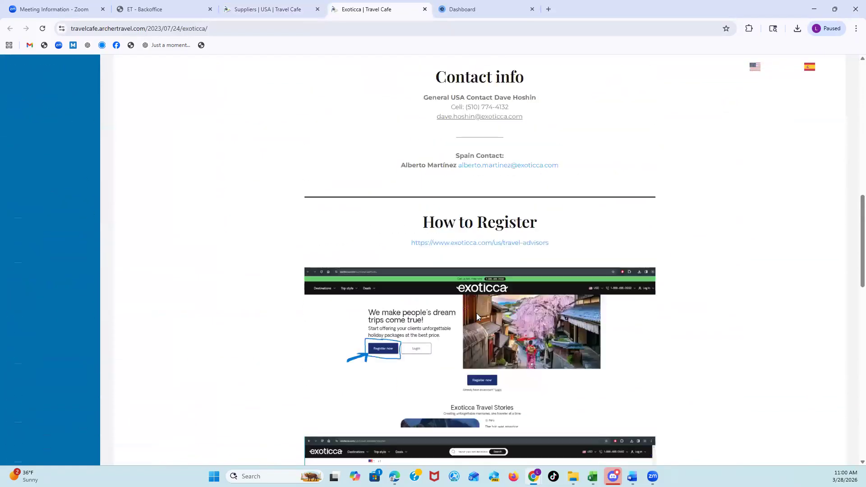
scroll(480, 321, down, 10)
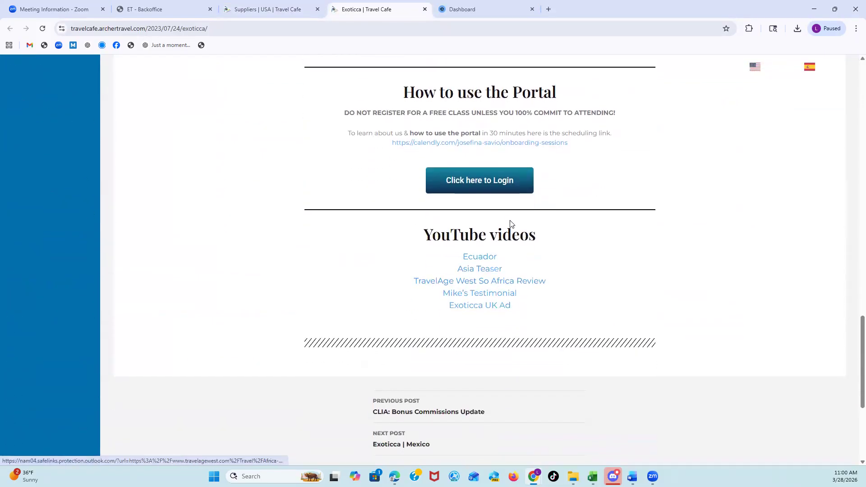
click(491, 192)
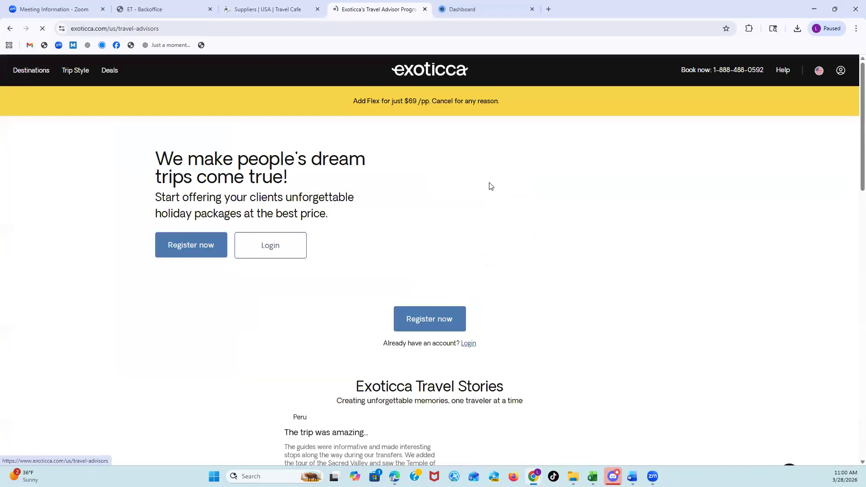
click(271, 245)
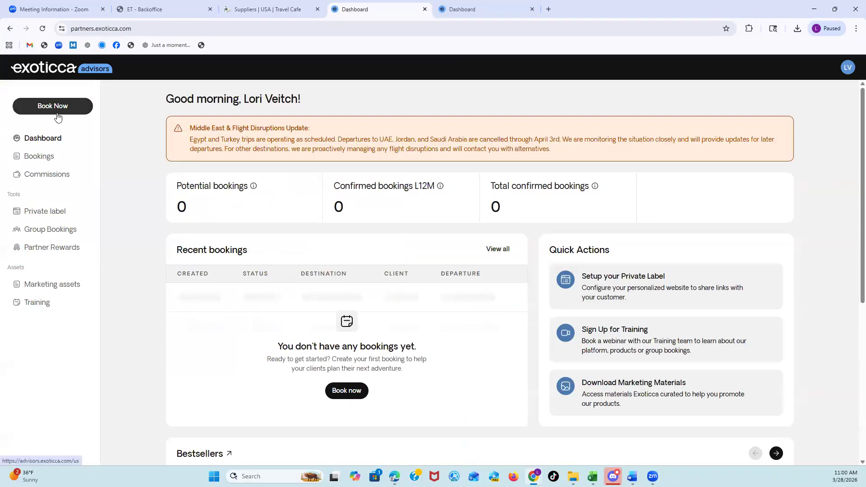
click(60, 110)
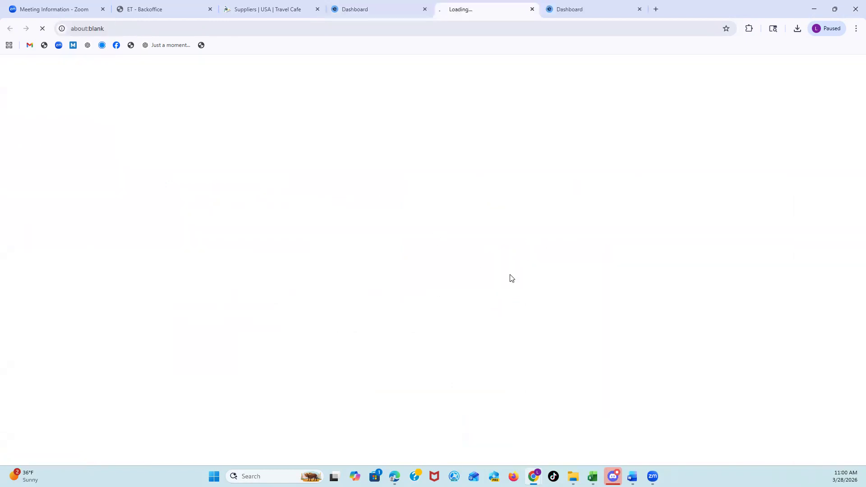
Open the Essence of the Emerald Isle tour and copy its Trip Highlights and Included lists.
scroll(511, 279, down, 6)
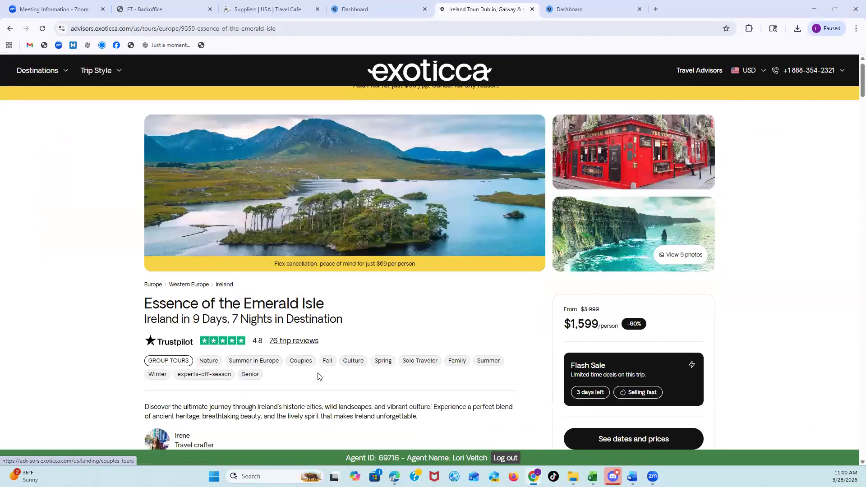
scroll(316, 377, down, 5)
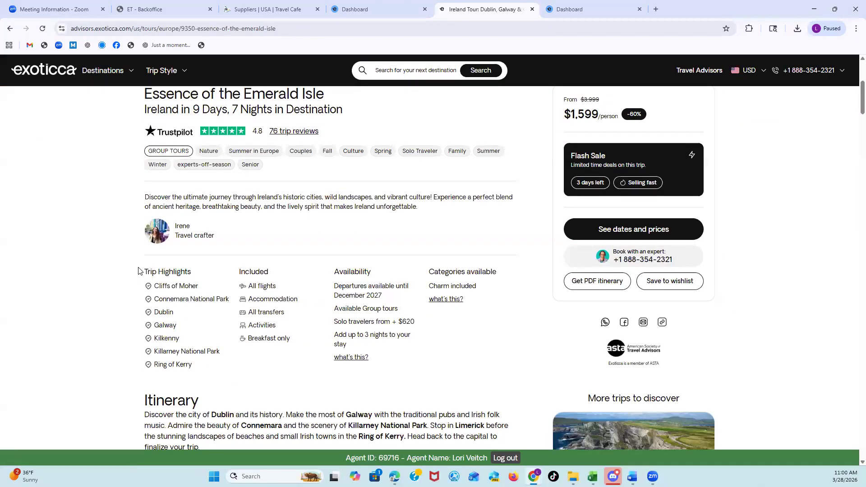
drag(143, 276, 300, 339)
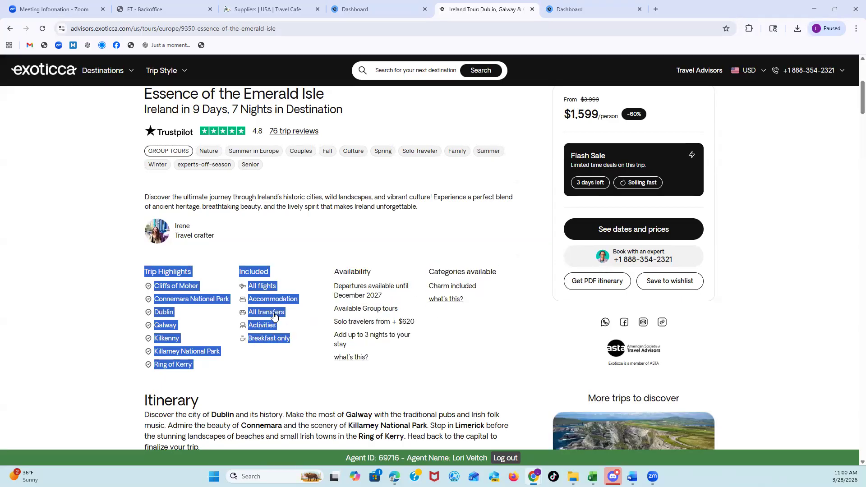
right_click(269, 307)
click(290, 313)
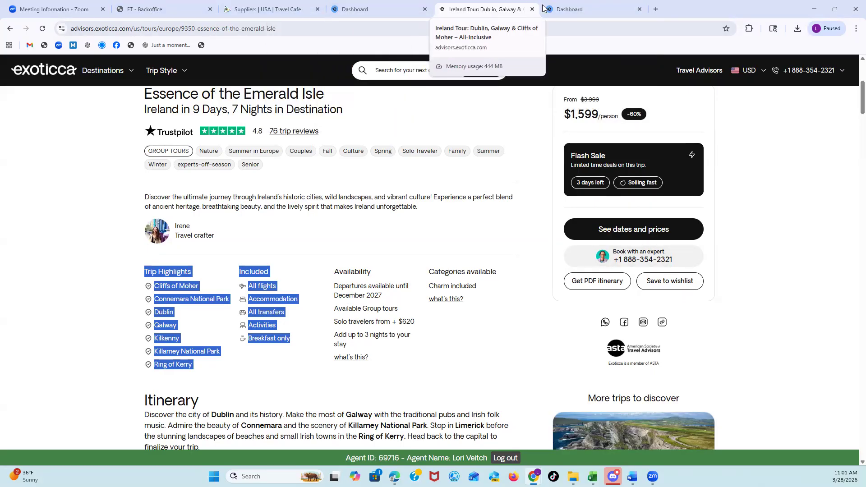
Ask ChatGPT for a Facebook comment, pasting the copied trip lists and adding "for 1599.00 per person for 7 nights 9 days".
click(815, 9)
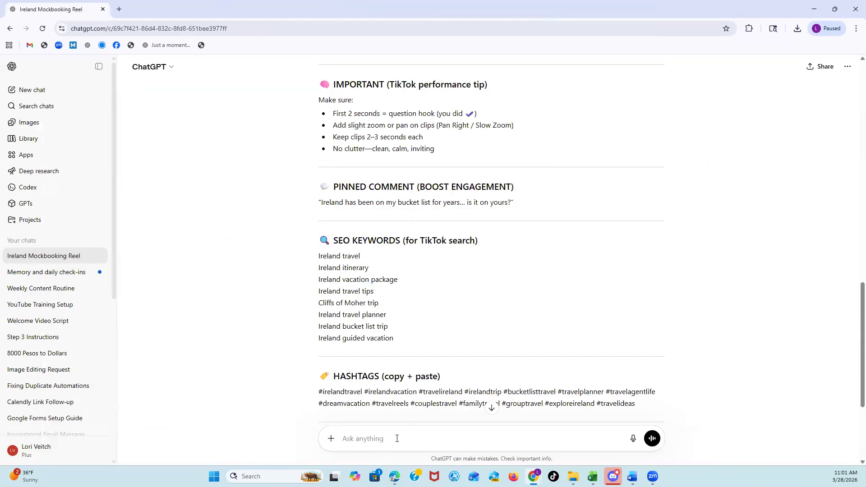
key(ctrl+v)
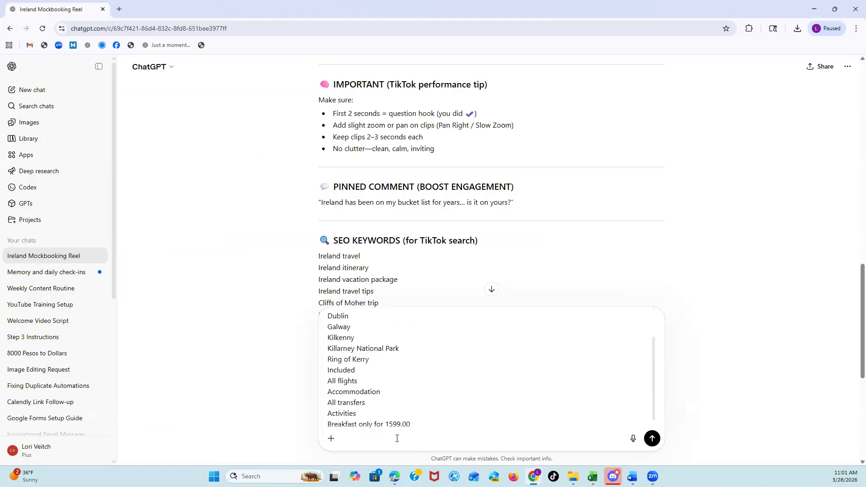
text(person for 7 nights 9 days. please do comment for facebook)
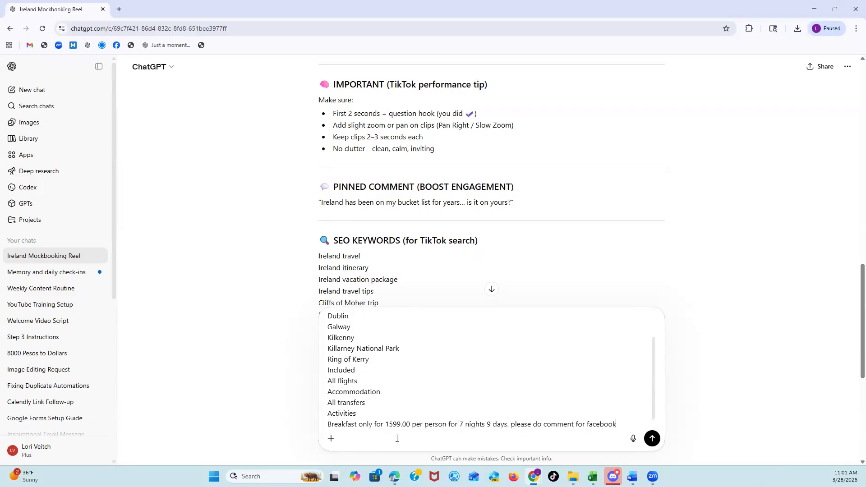
key(Return)
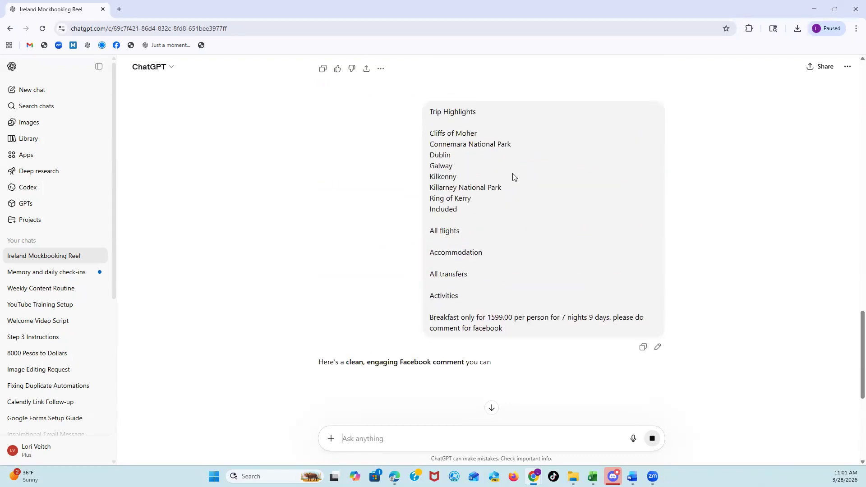
Copy the generated Facebook comment from "Imagine waking up in Ireland" through "I'll help you start planning.".
scroll(514, 179, down, 3)
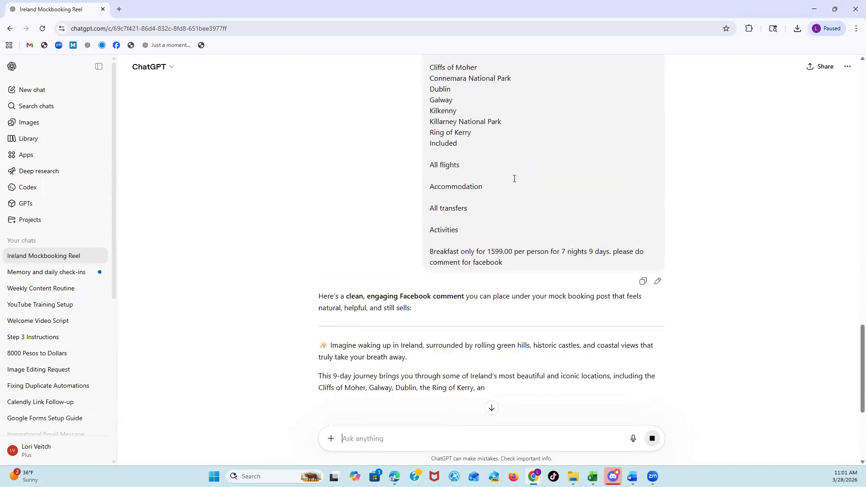
scroll(515, 181, down, 2)
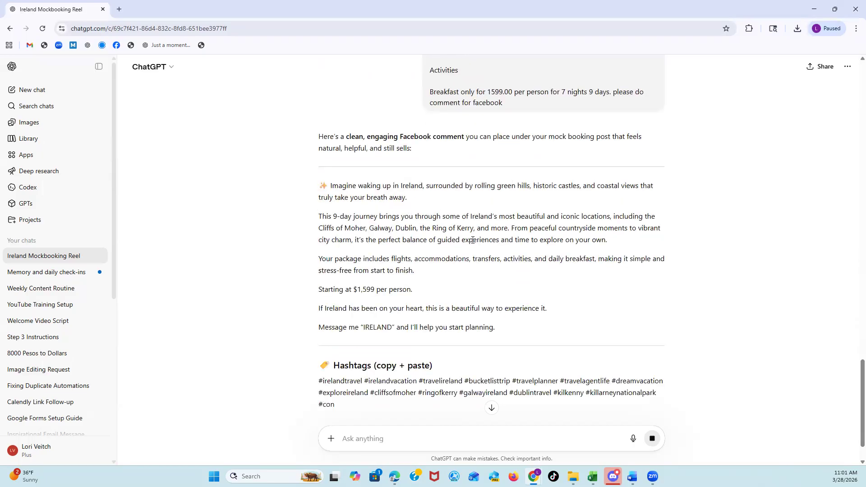
scroll(392, 267, down, 1)
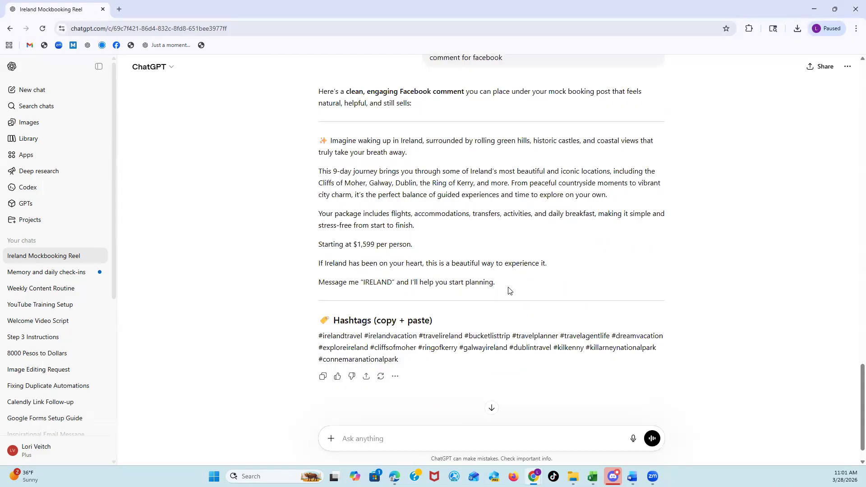
drag(496, 284, 332, 140)
right_click(332, 142)
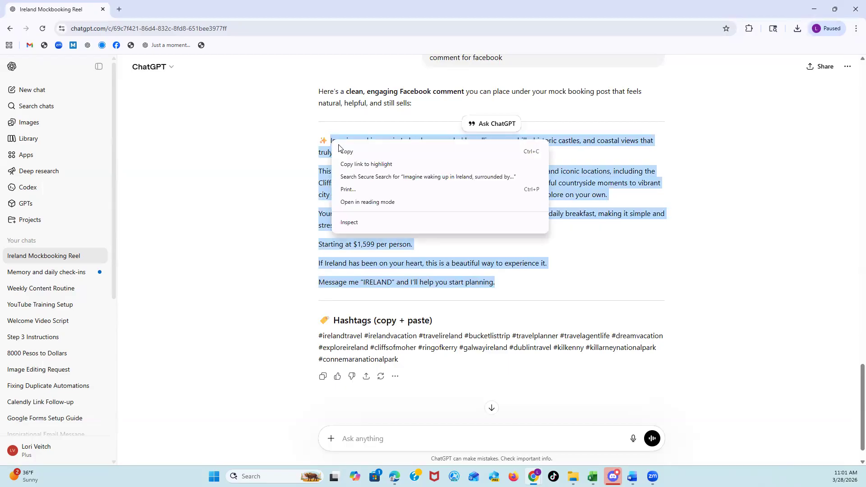
click(345, 152)
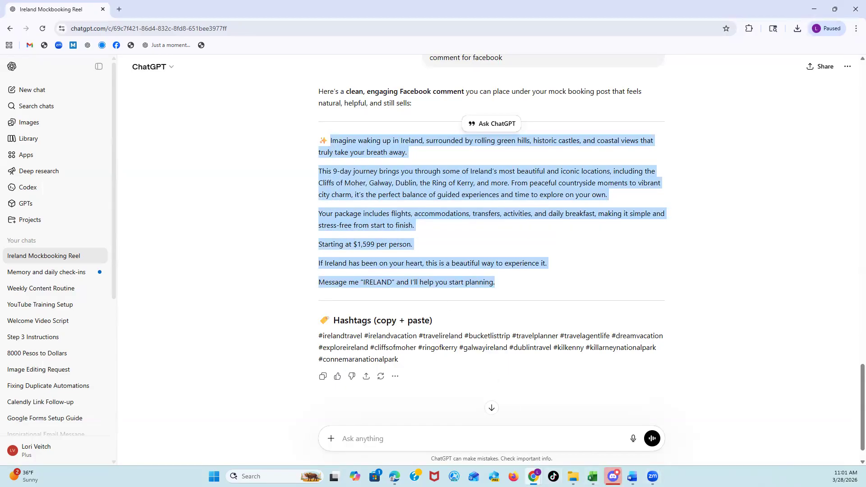
mouse_move(533, 478)
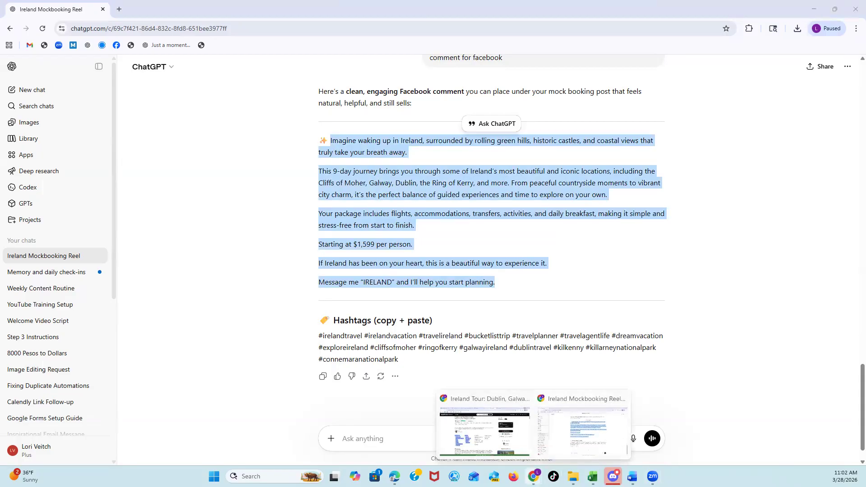
click(483, 448)
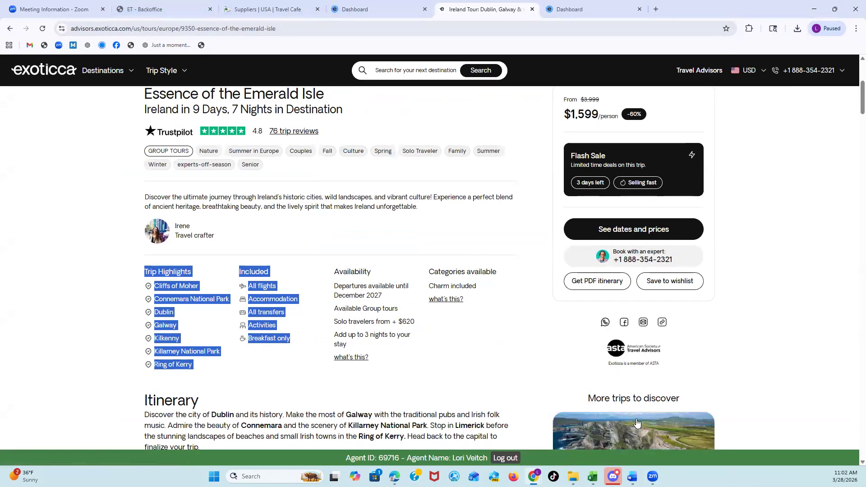
click(613, 476)
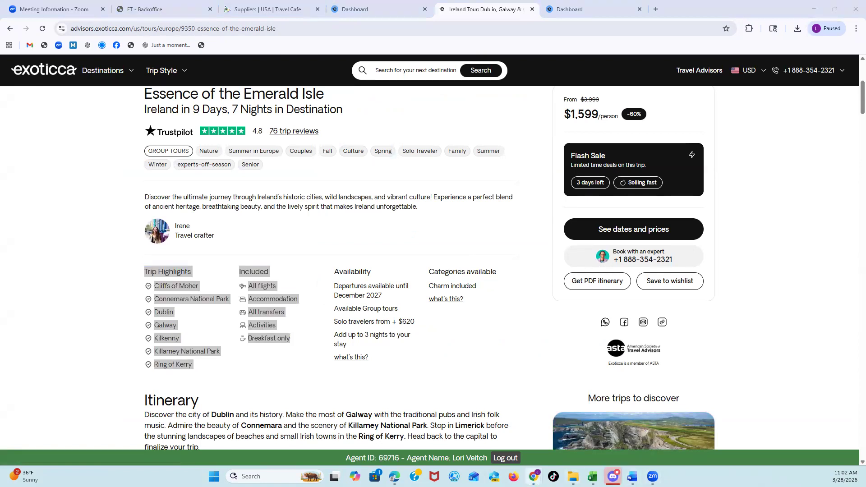
mouse_move(533, 477)
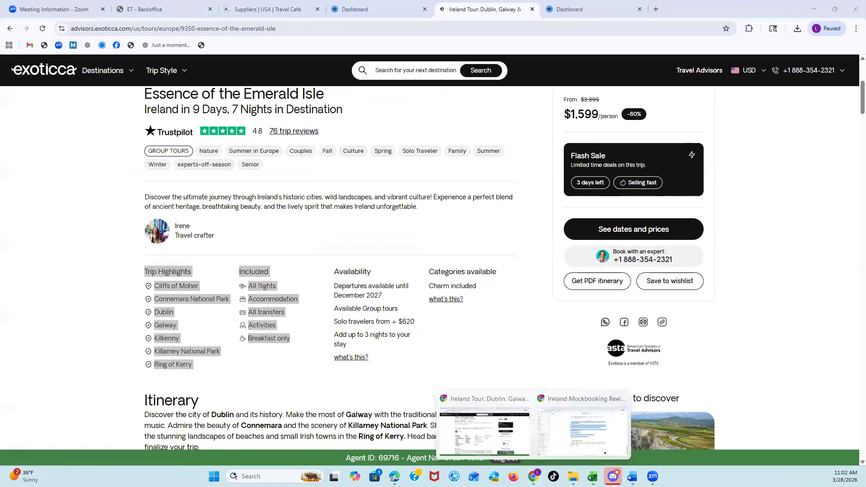
click(558, 453)
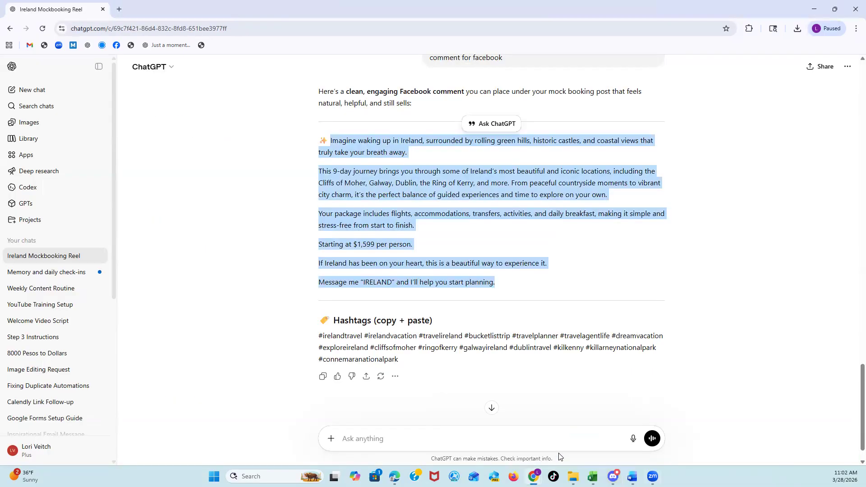
mouse_move(533, 477)
click(505, 446)
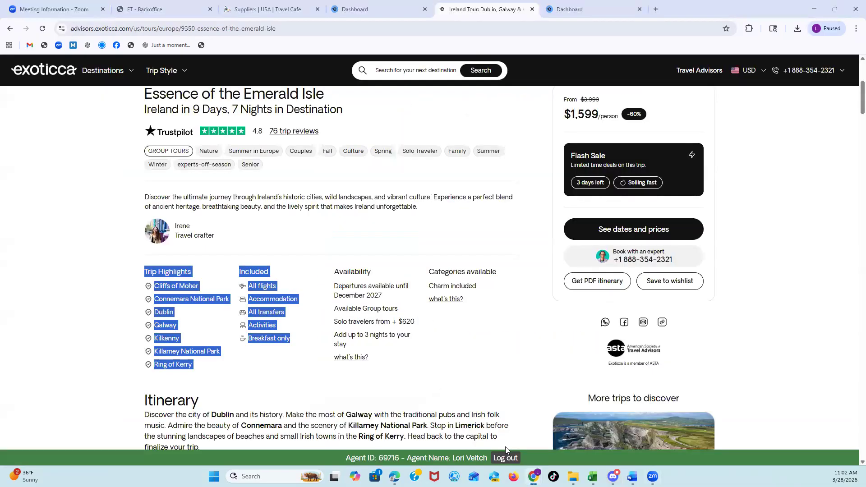
click(612, 6)
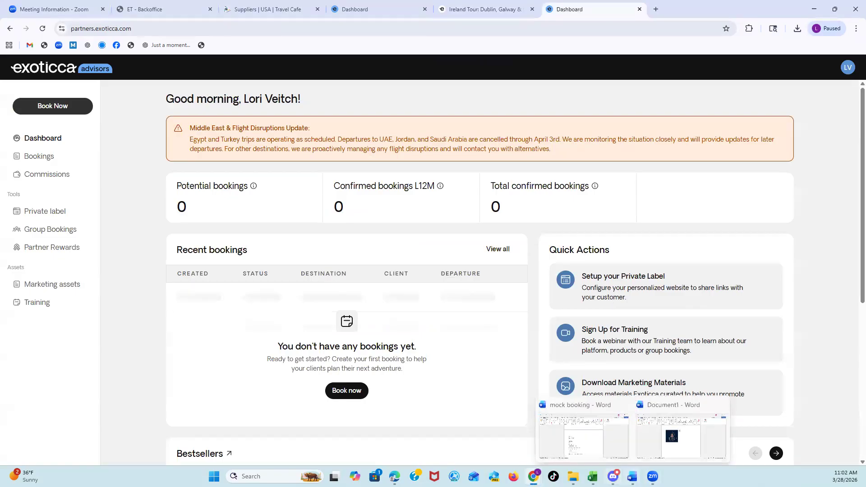
Switch to the Facebook window in Edge, paste the copied comment as the reel's description and review it from the start.
mouse_move(613, 477)
mouse_move(394, 477)
click(393, 449)
click(141, 118)
right_click(141, 118)
click(164, 190)
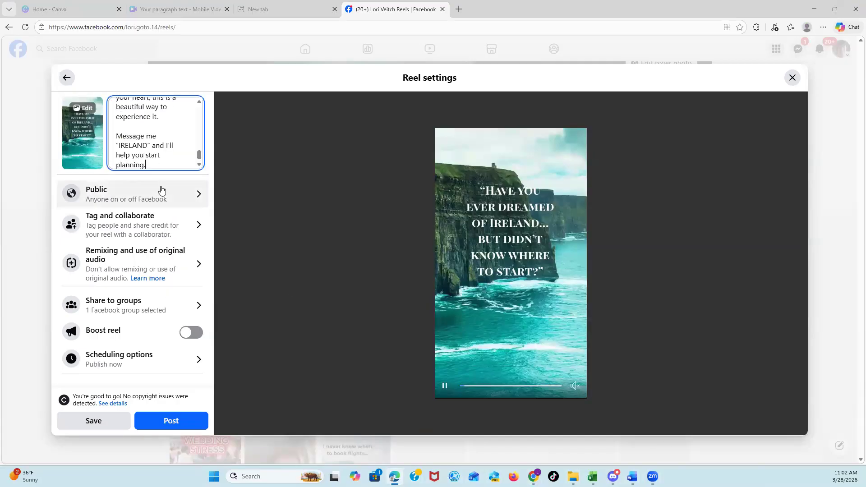
scroll(160, 150, up, 8)
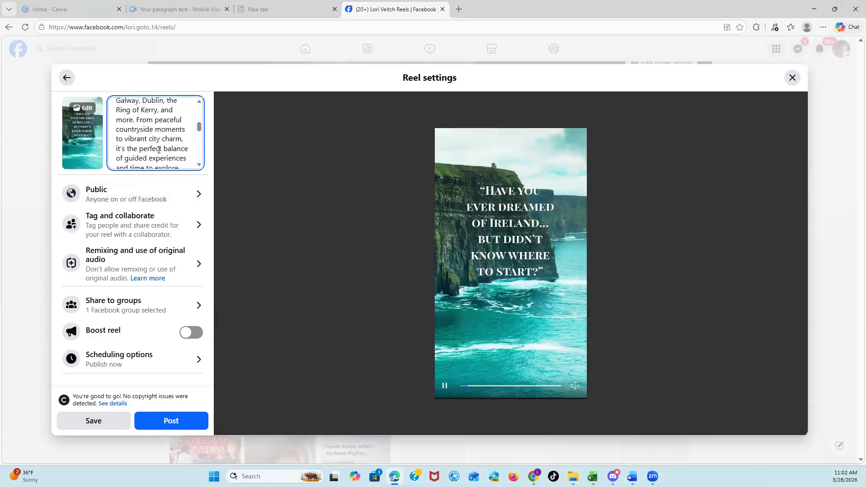
scroll(159, 150, up, 2)
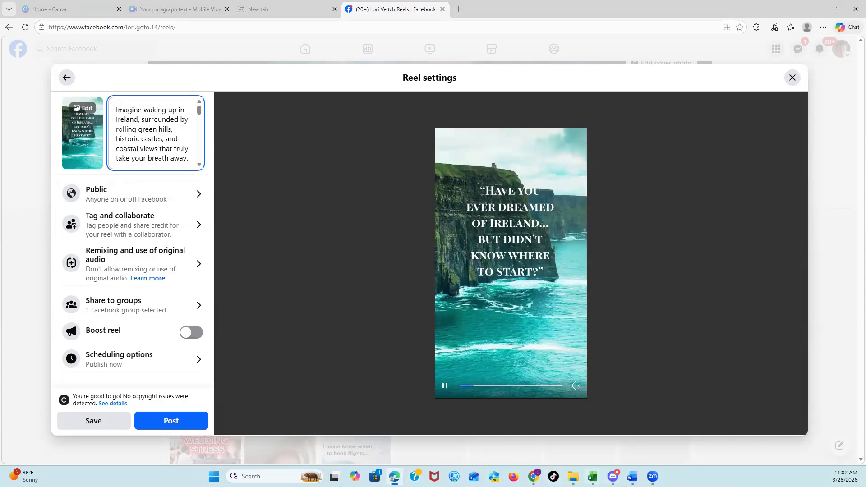
Switch to the ChatGPT window and copy the hashtag list from #irelandtravel through #connemaranationalpark.
mouse_move(592, 476)
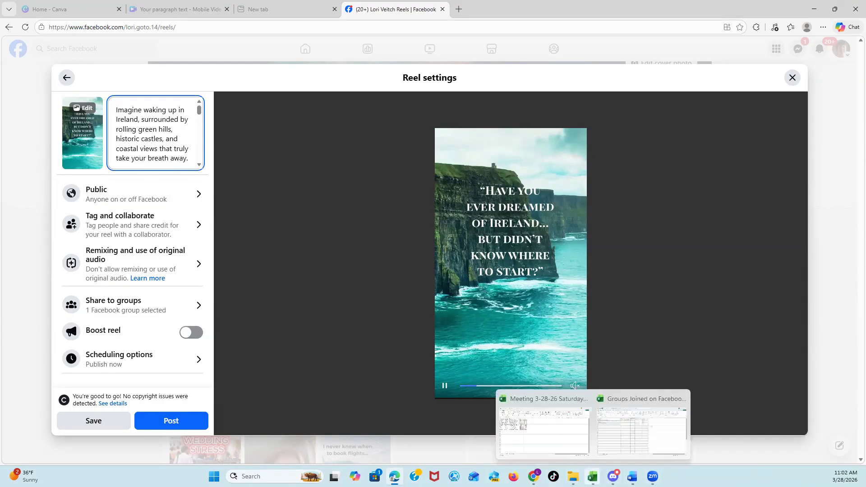
mouse_move(534, 476)
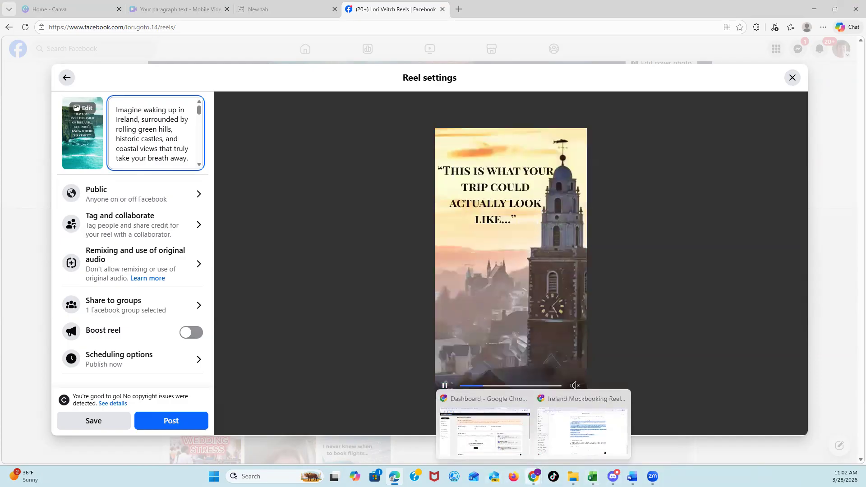
click(550, 448)
scroll(403, 370, down, 1)
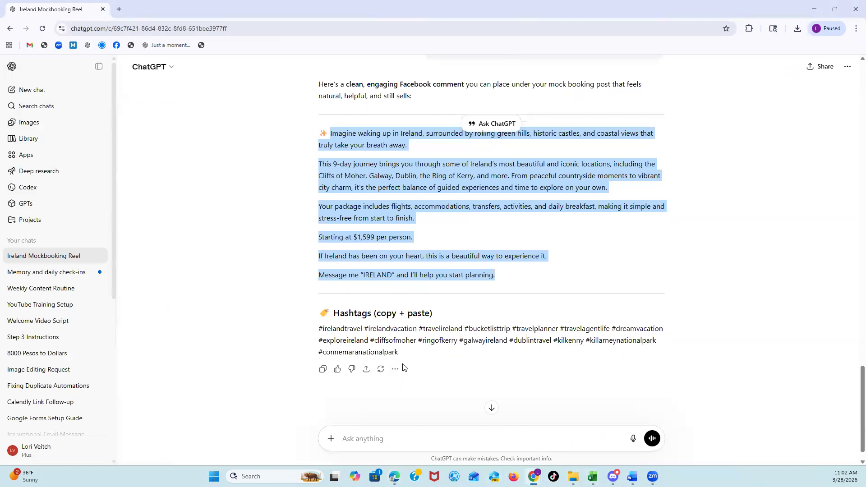
drag(401, 329, 318, 310)
right_click(340, 308)
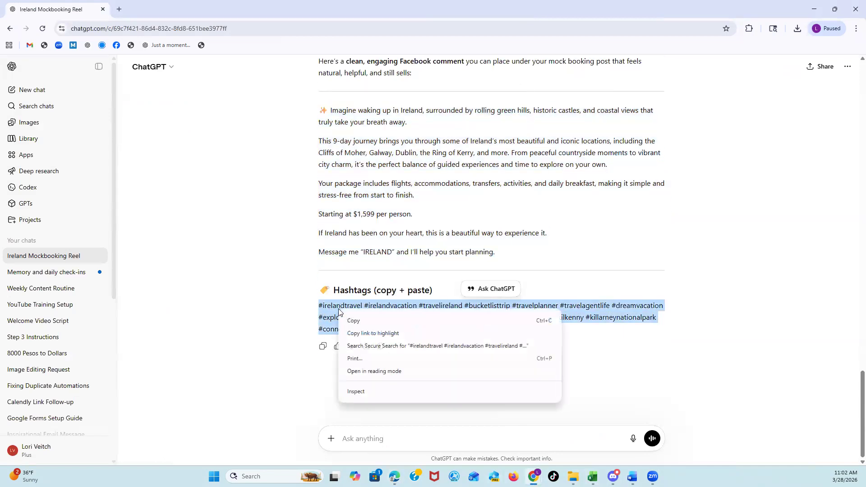
click(361, 323)
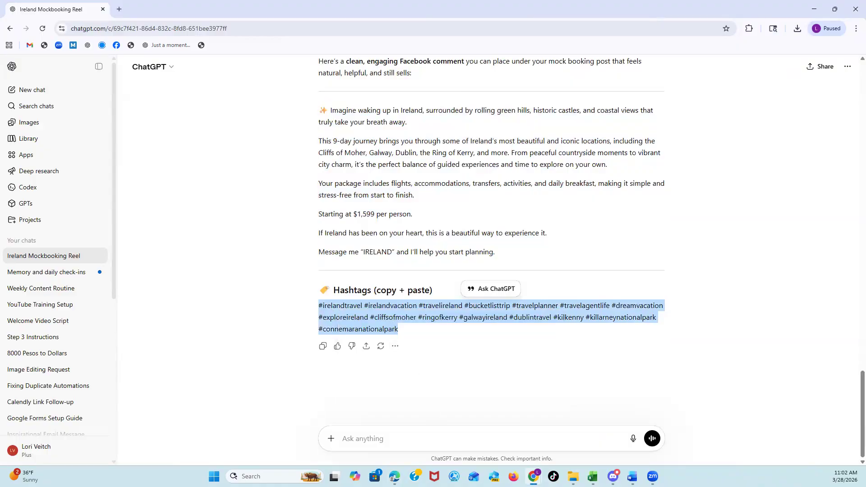
Switch to the Facebook window in Edge, add the copied hashtags below the reel's description after a blank line, and publish the reel.
mouse_move(592, 476)
click(395, 477)
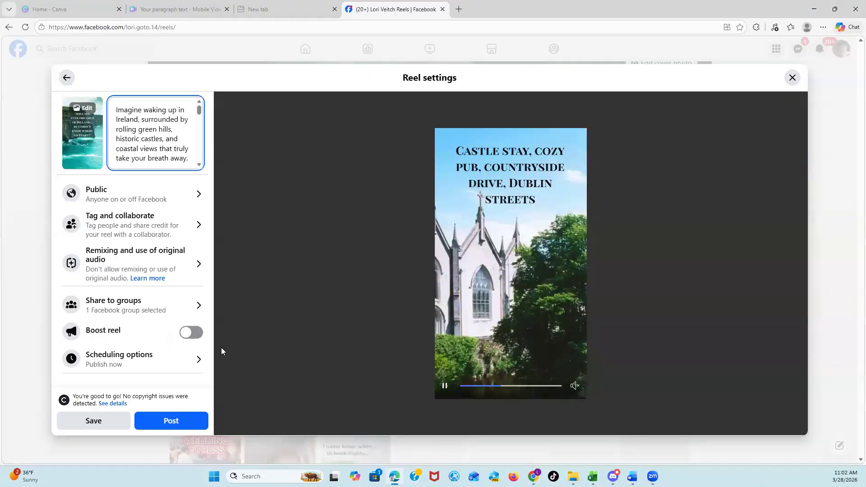
scroll(195, 163, down, 5)
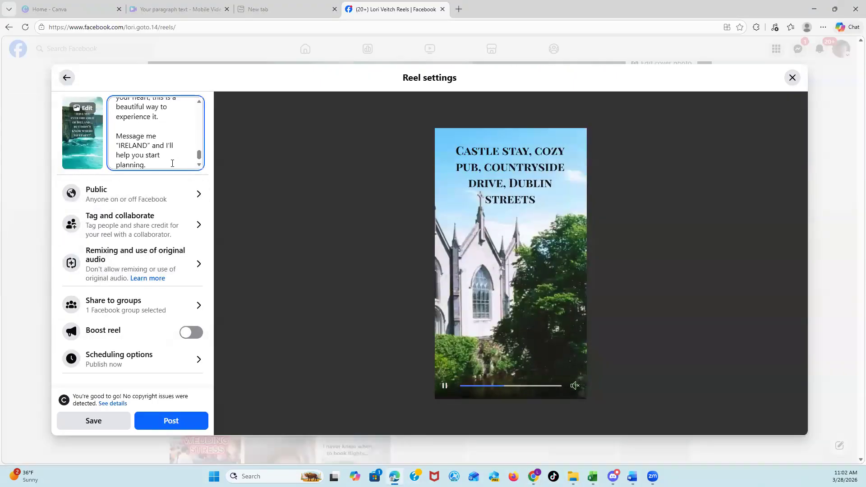
key(Return)
key(Return)
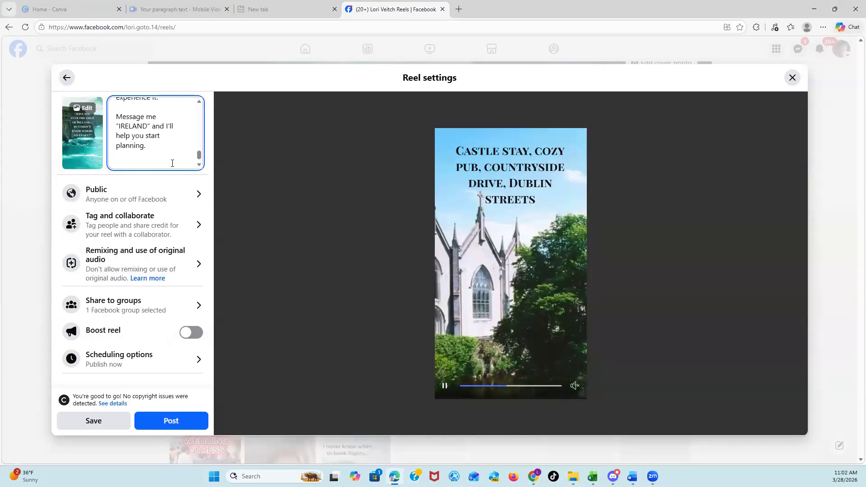
key(ctrl+v)
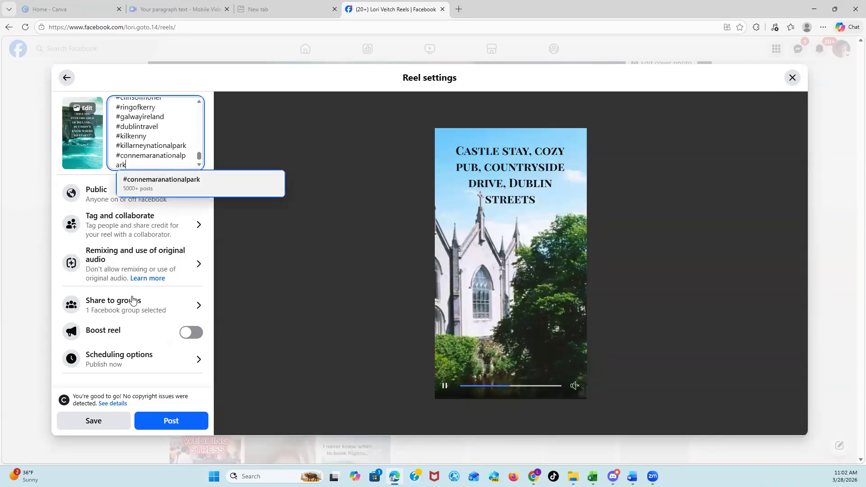
click(182, 425)
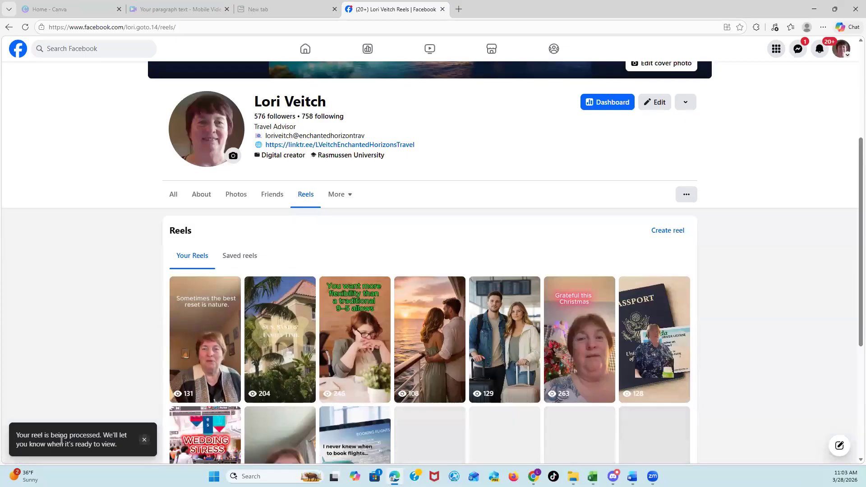
Reload the profile's Reels page and check the list of own reels for the newly published Ireland reel.
scroll(106, 452, down, 1)
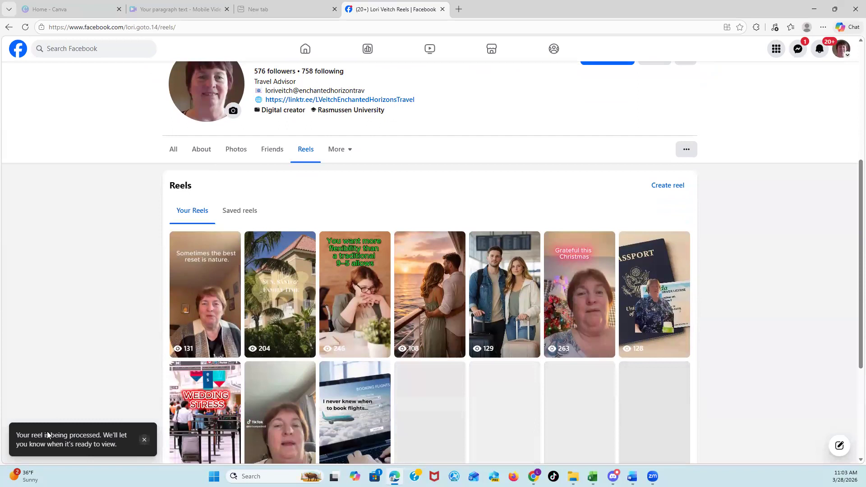
scroll(127, 446, up, 5)
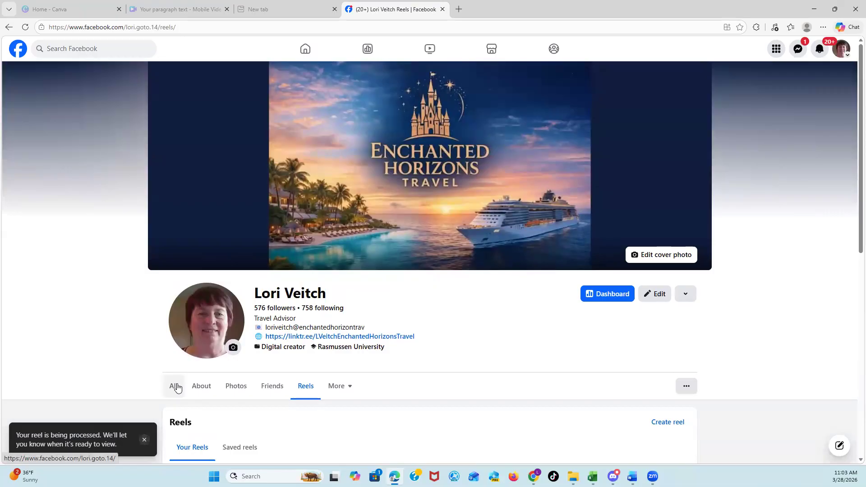
click(29, 29)
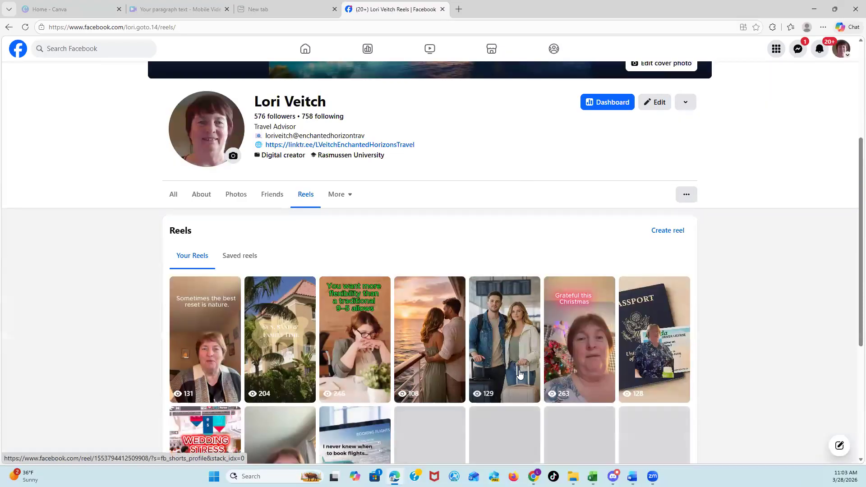
scroll(520, 373, down, 5)
scroll(520, 373, up, 5)
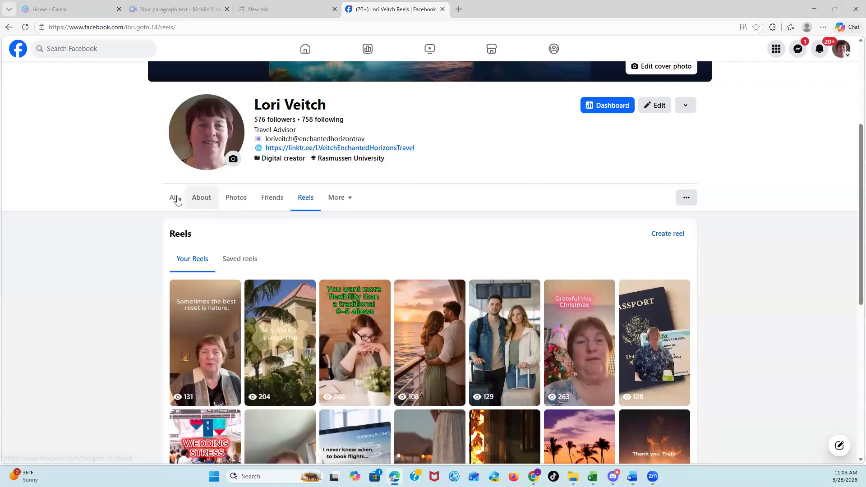
Show all of the profile's posts and look through the pinned and other posts for the new Ireland reel.
click(174, 197)
scroll(566, 344, down, 3)
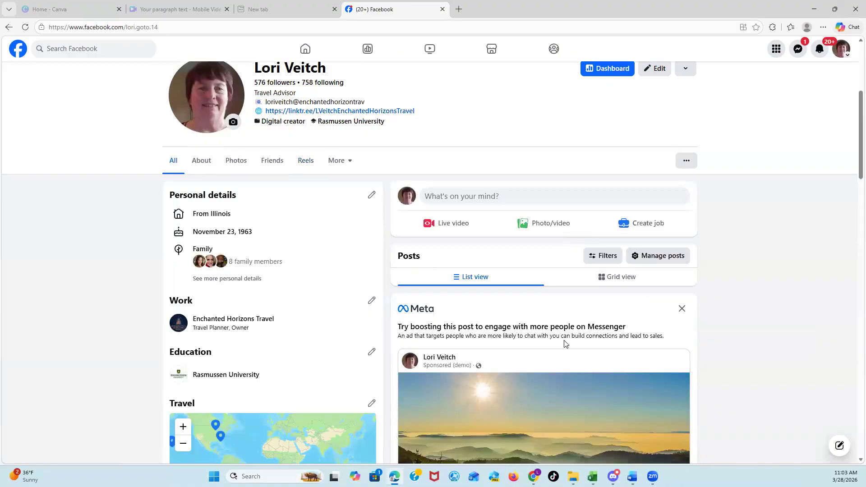
scroll(566, 345, down, 10)
scroll(566, 345, down, 8)
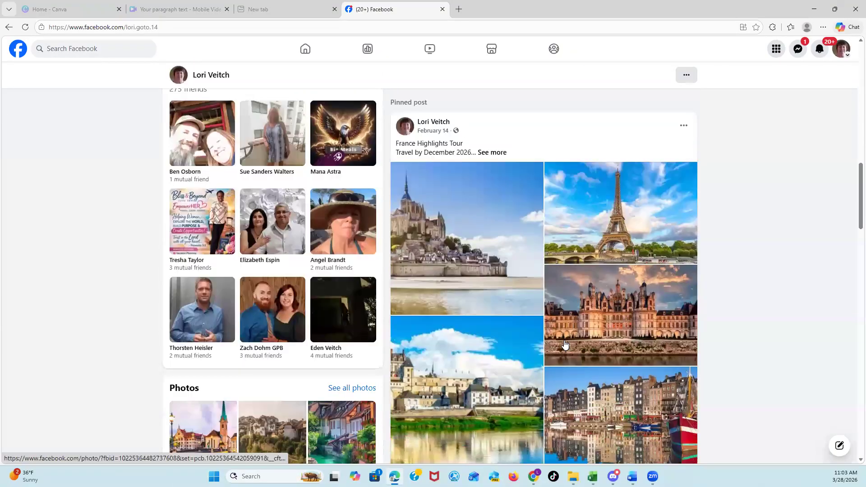
scroll(565, 344, down, 7)
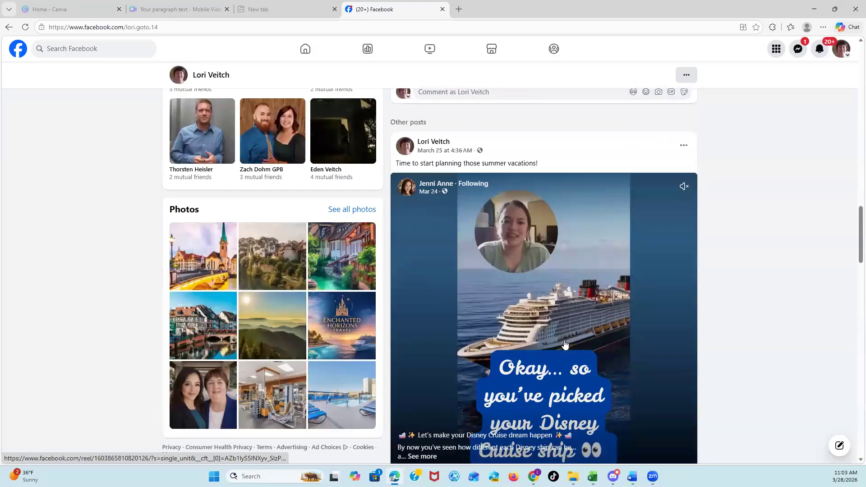
scroll(566, 344, down, 5)
scroll(565, 345, down, 3)
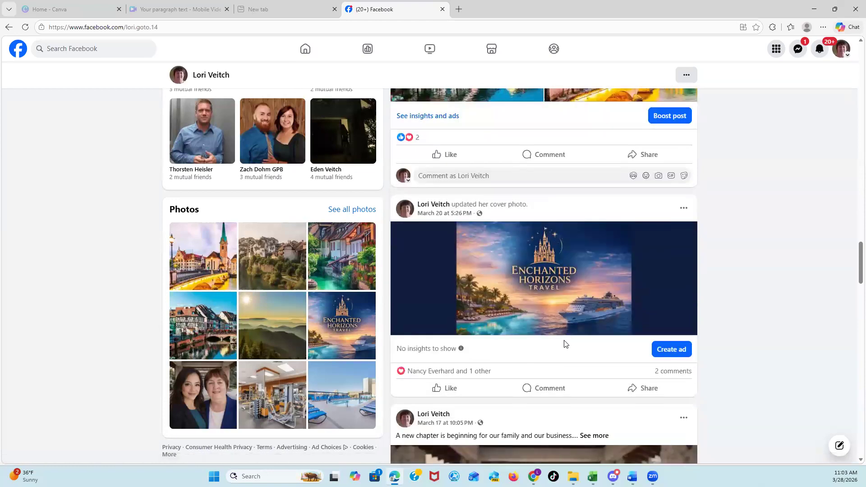
scroll(566, 344, down, 5)
scroll(565, 345, down, 15)
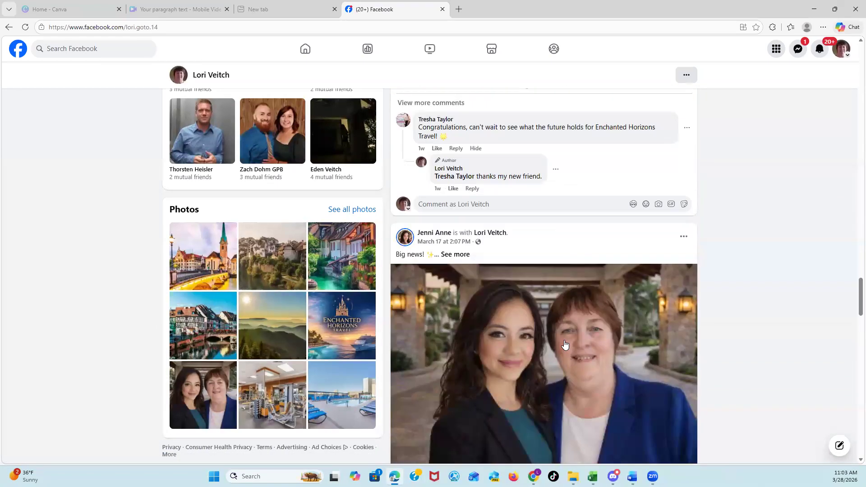
scroll(565, 345, down, 2)
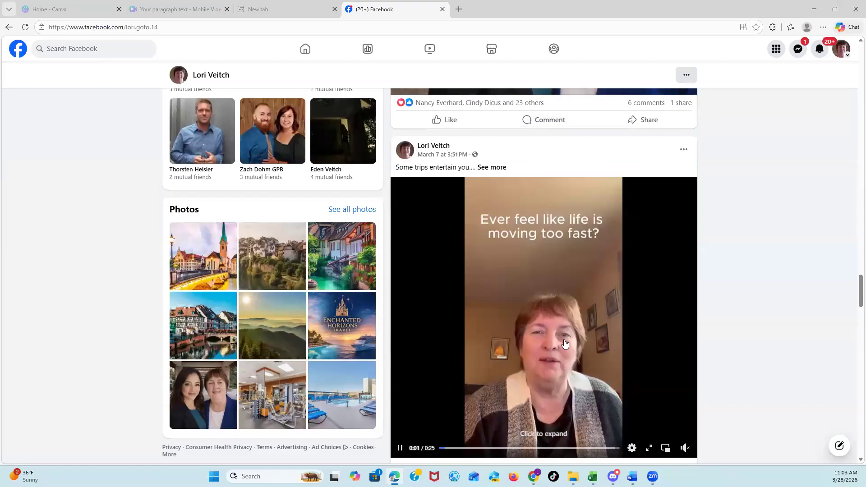
scroll(565, 344, up, 3)
scroll(565, 344, up, 10)
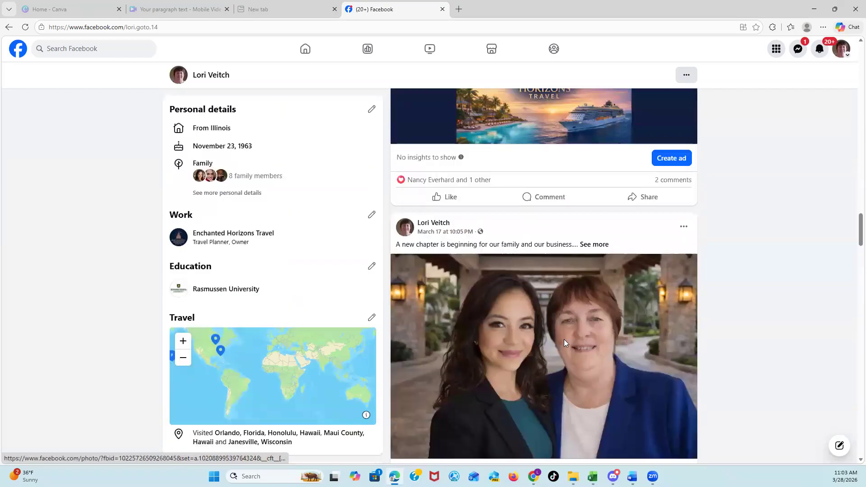
scroll(565, 344, up, 12)
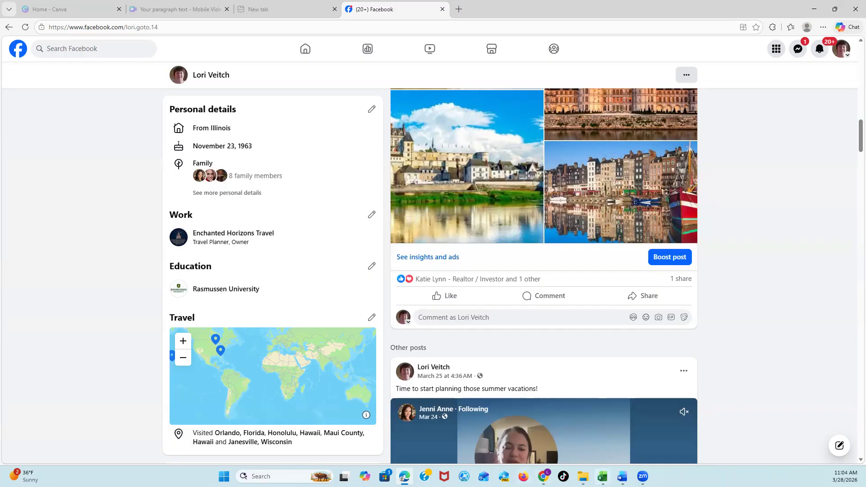
Switch to the Groups Joined on Facebook workbook in Excel.
mouse_move(603, 475)
click(636, 436)
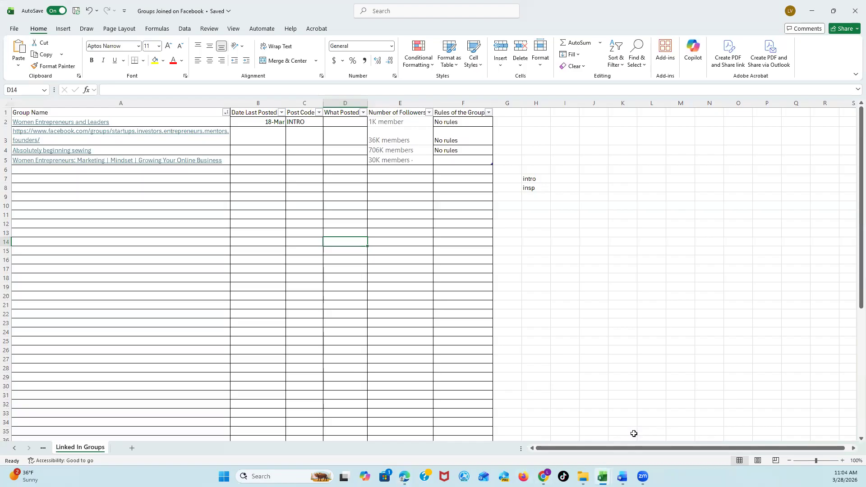